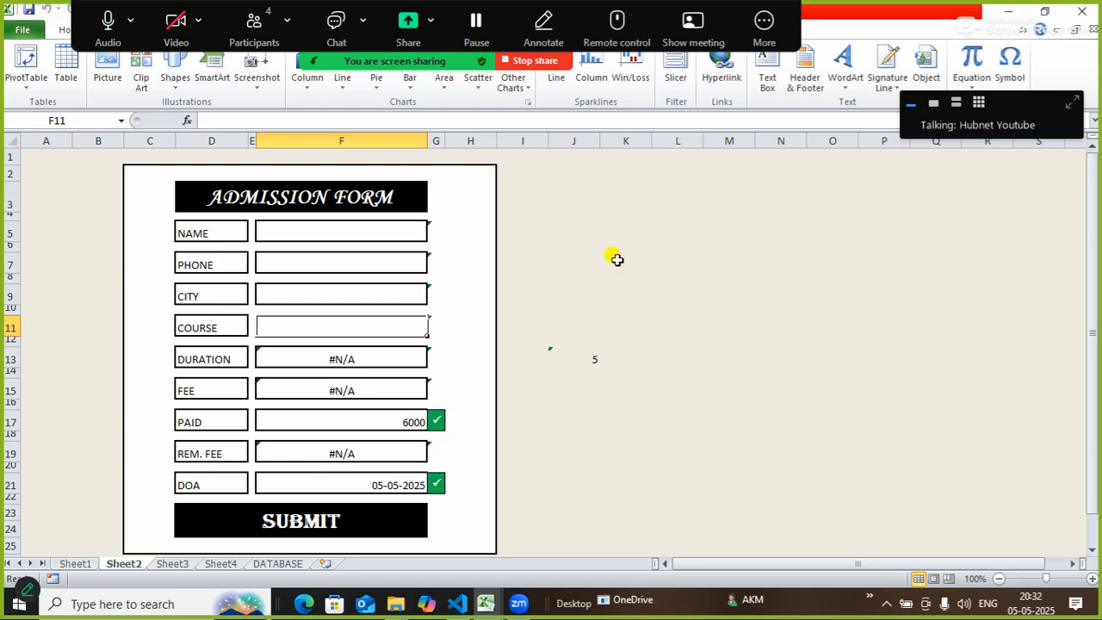
Enter a student name in the NAME entry box.
left_click(358, 224)
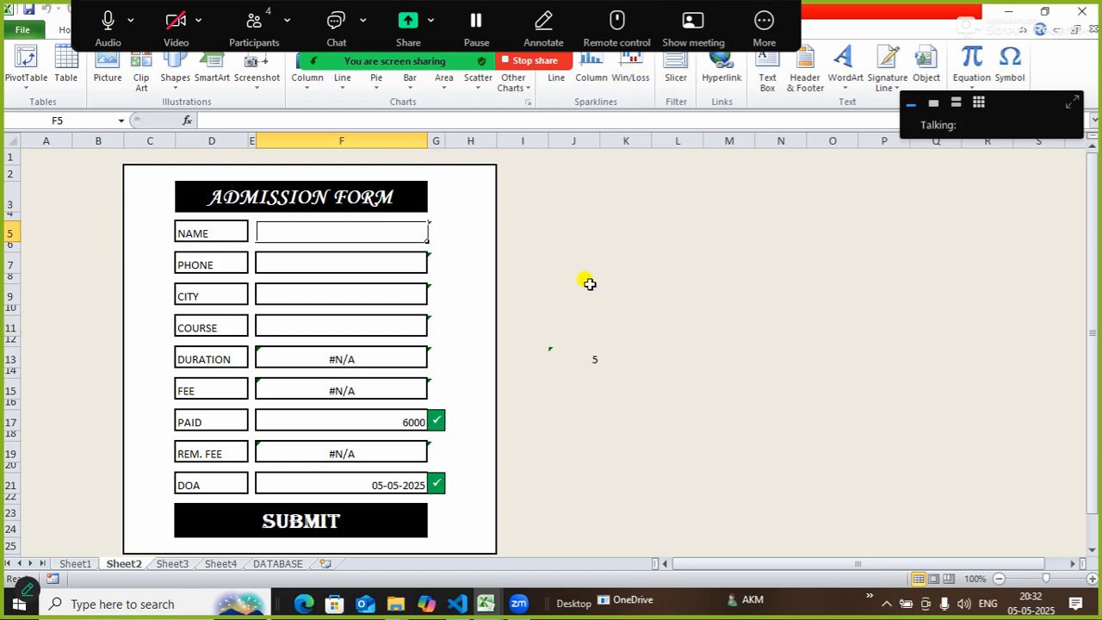
left_click(606, 322)
left_click(363, 232)
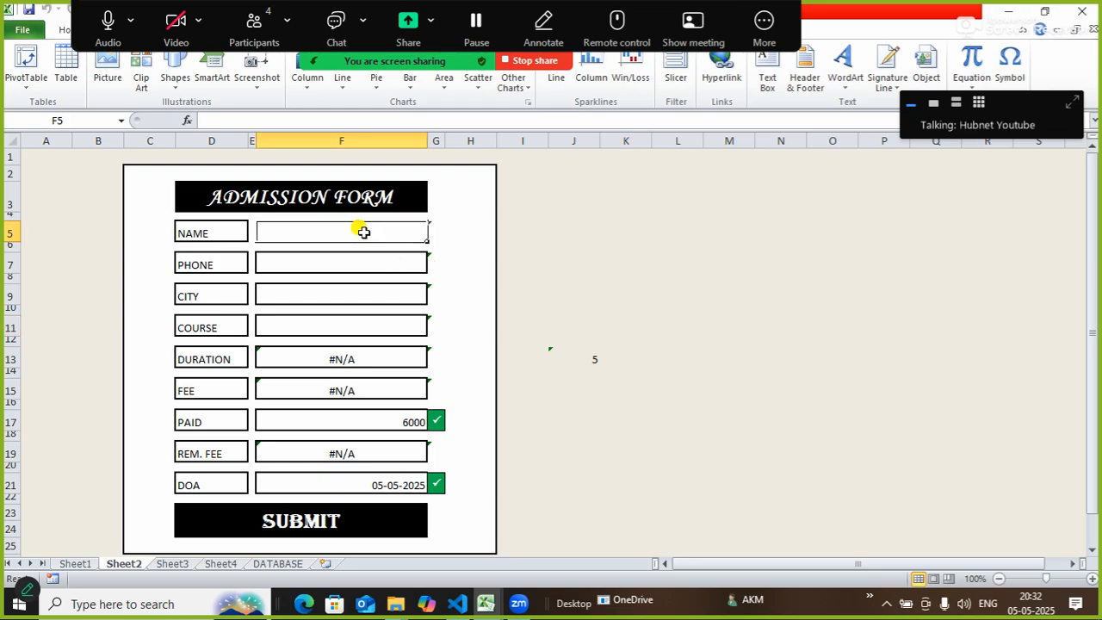
type("amit")
key("Tab")
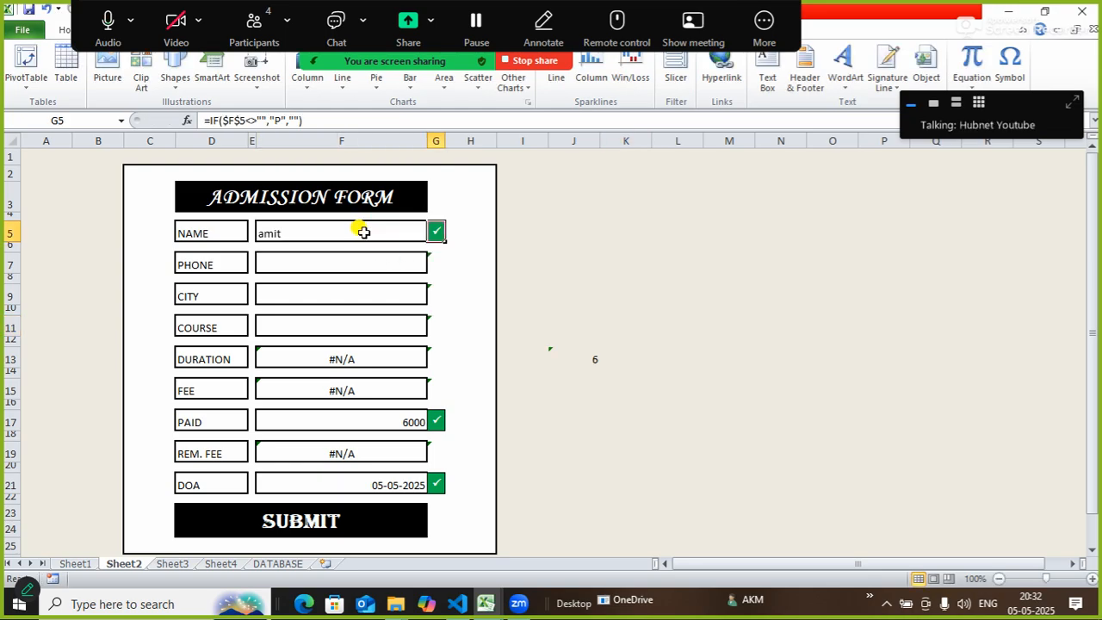
Fill the PHONE field with a ten-digit phone number.
left_click(297, 267)
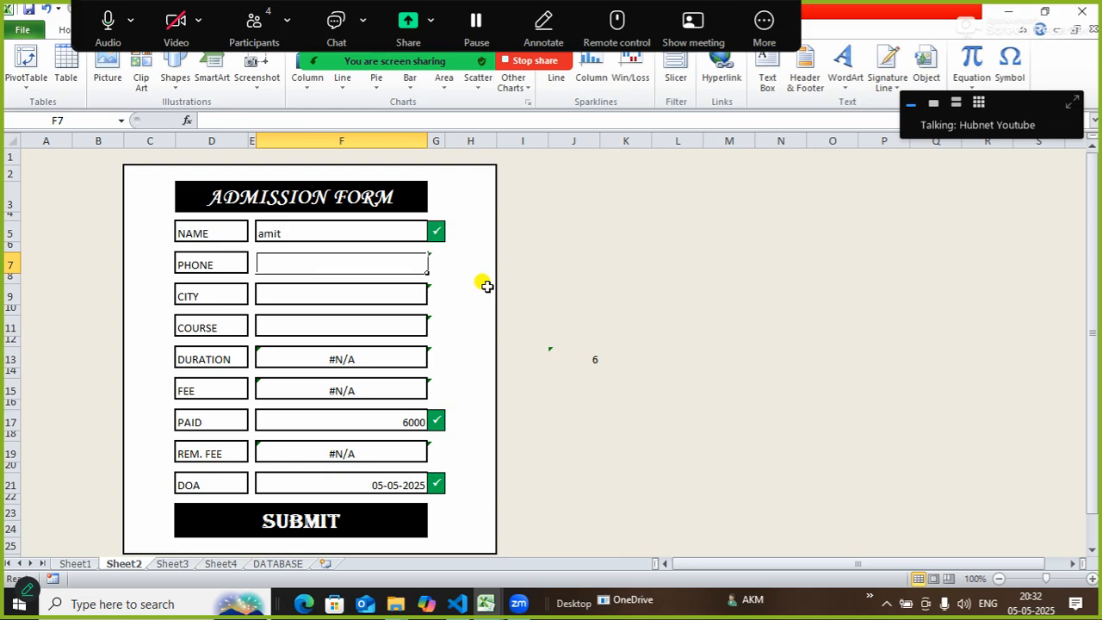
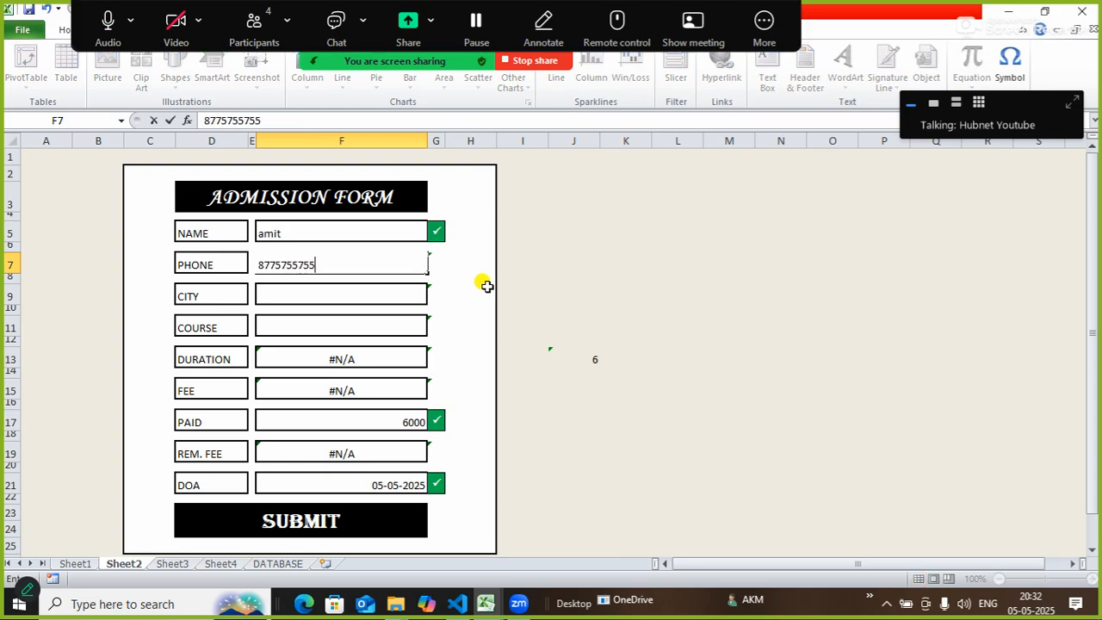
left_click(389, 291)
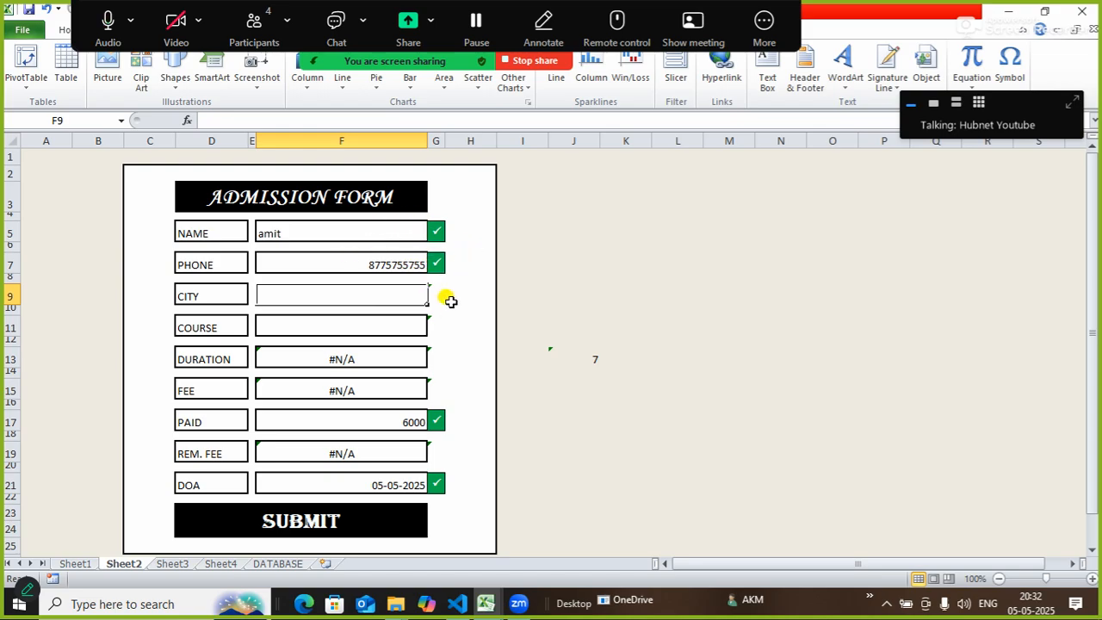
Clear the name from the NAME entry box.
left_click(396, 264)
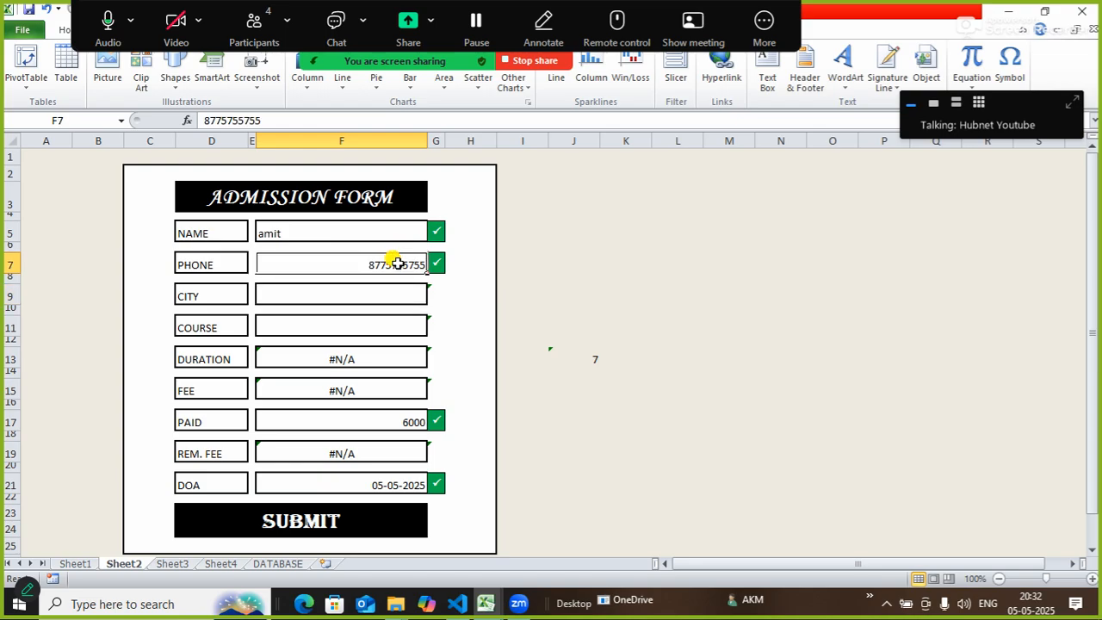
left_click(365, 232)
key("Delete")
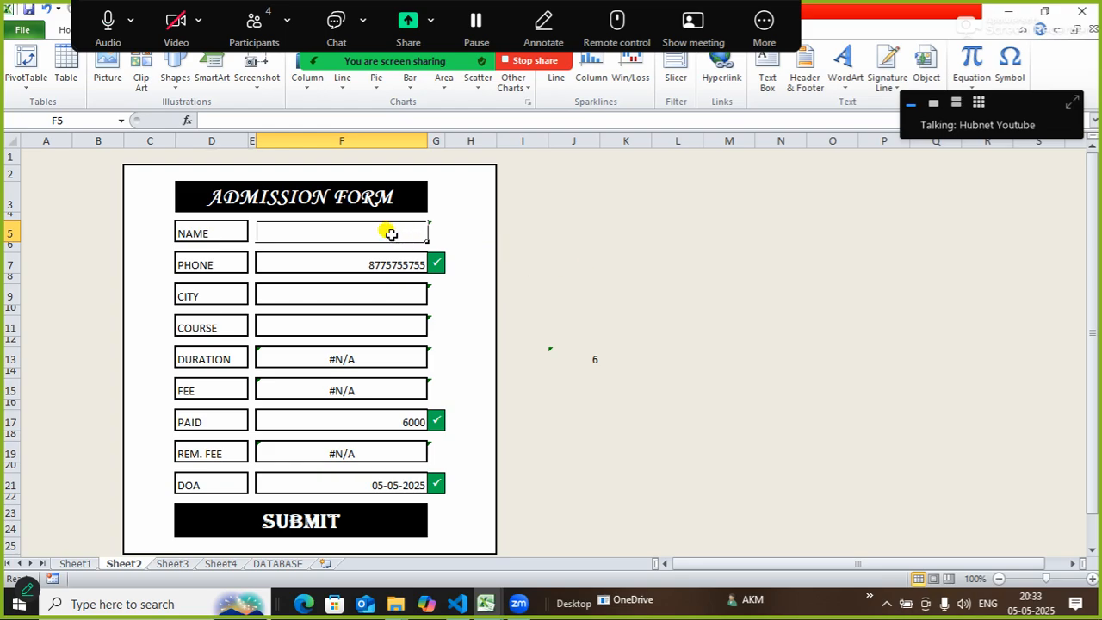
Enter a student name and the city patna in the form.
type("rahul")
key("Return")
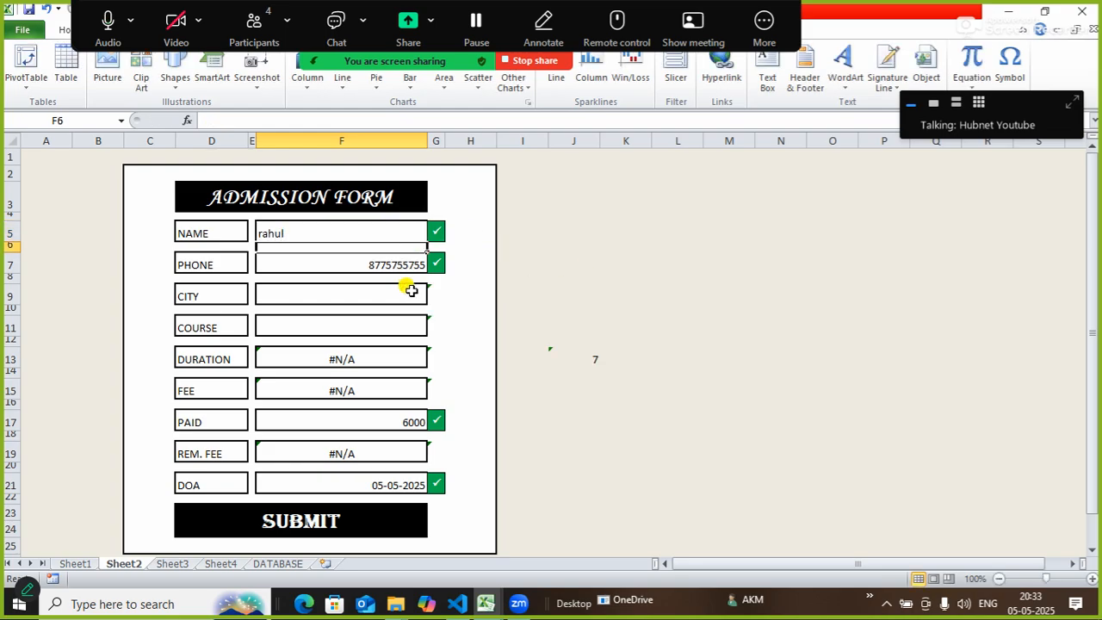
left_click(390, 293)
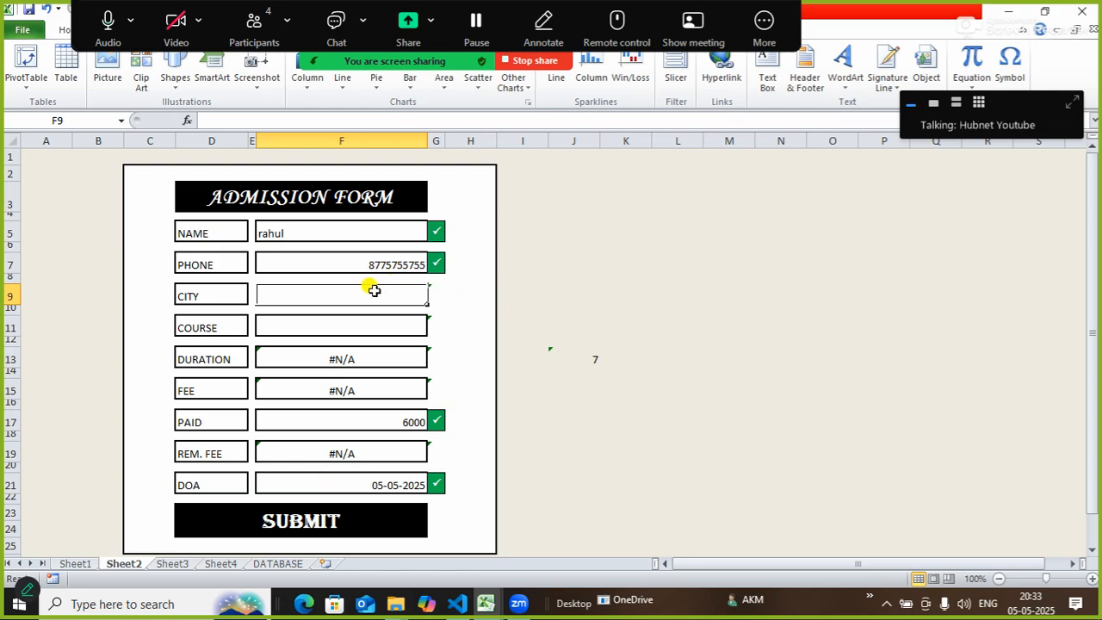
type("patn")
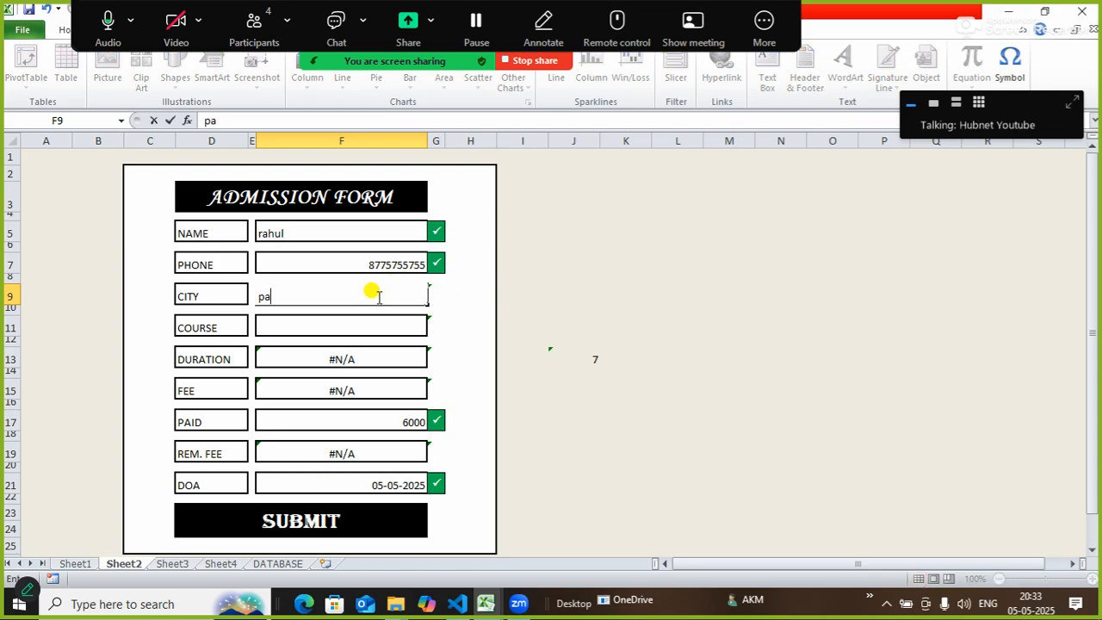
key("BackSpace")
key("BackSpace")
type("tna")
key("Return")
Choose CCNA as the course from the dropdown, then change it to WEBDEV.
left_click(356, 320)
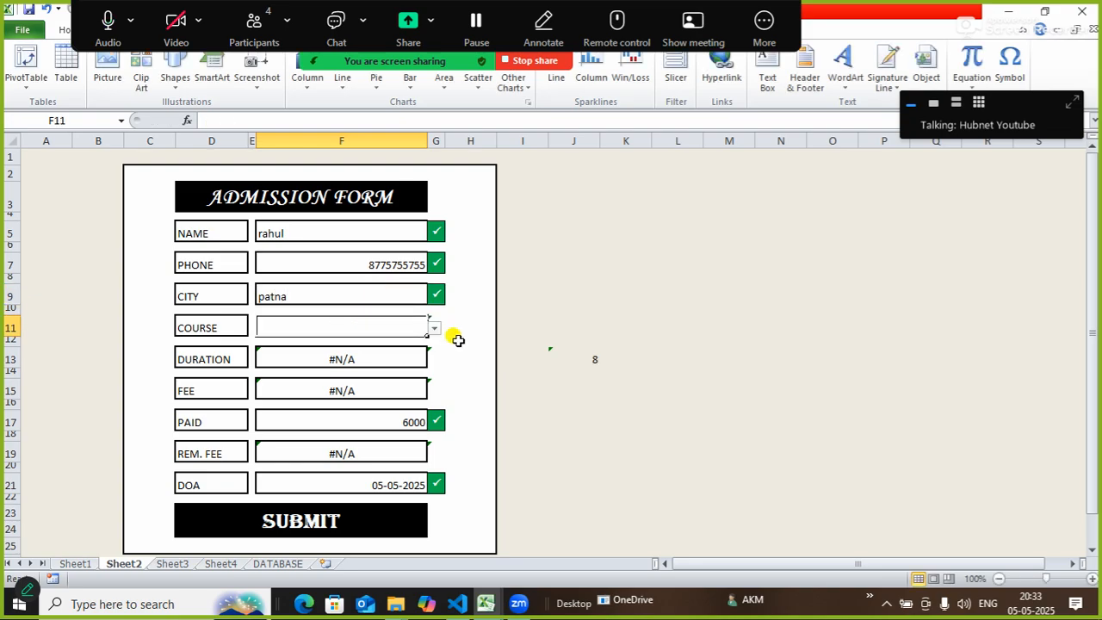
left_click(433, 329)
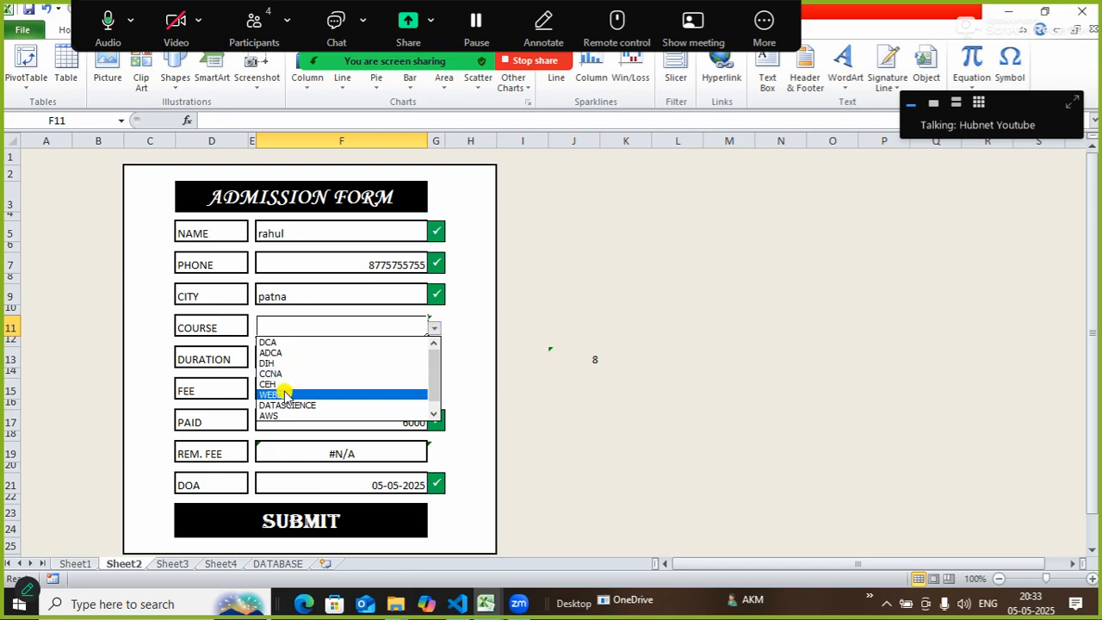
left_click_drag(433, 361, 438, 330)
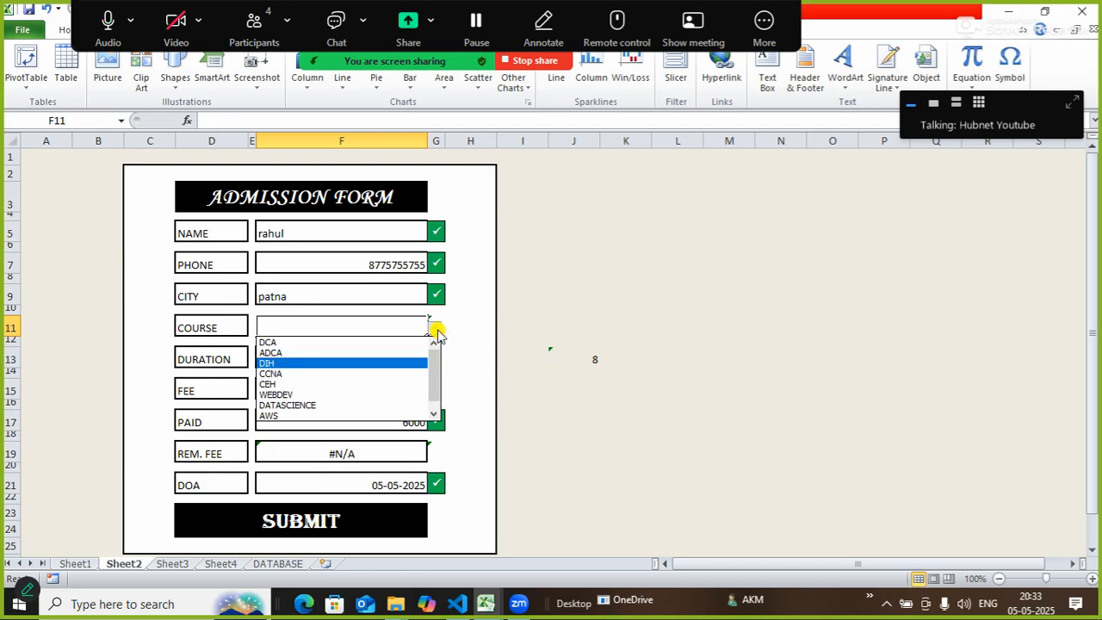
left_click(283, 375)
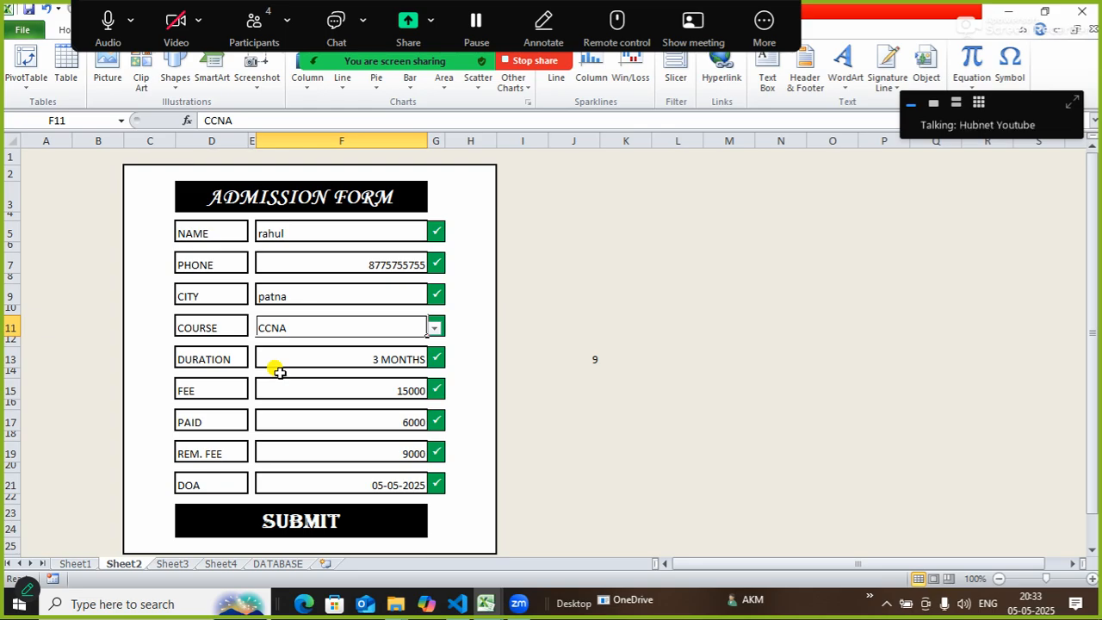
left_click(433, 328)
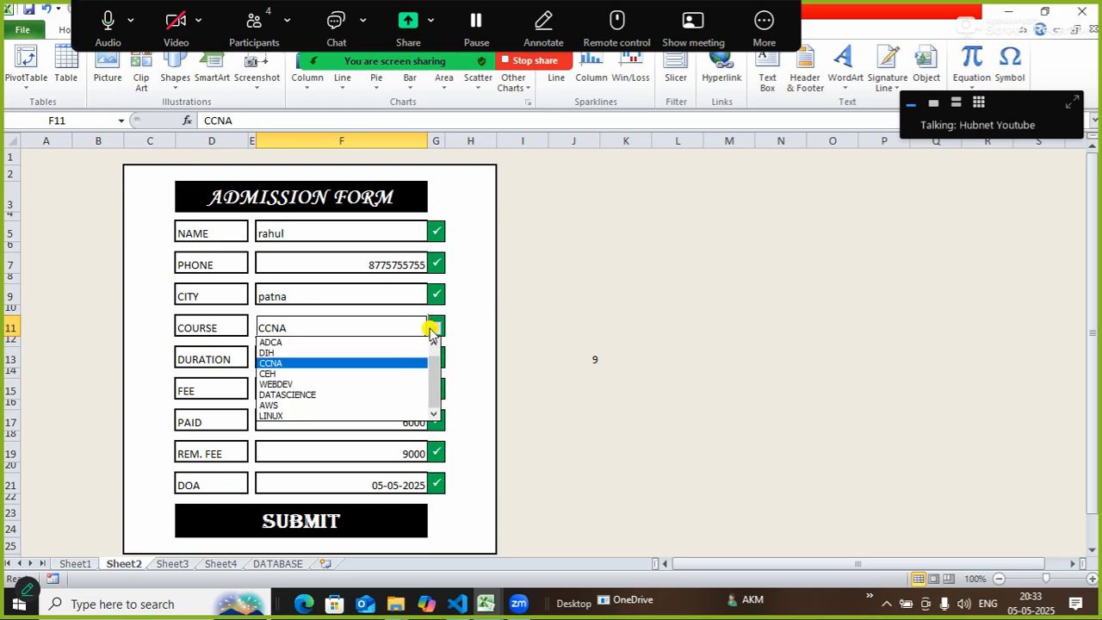
left_click(297, 384)
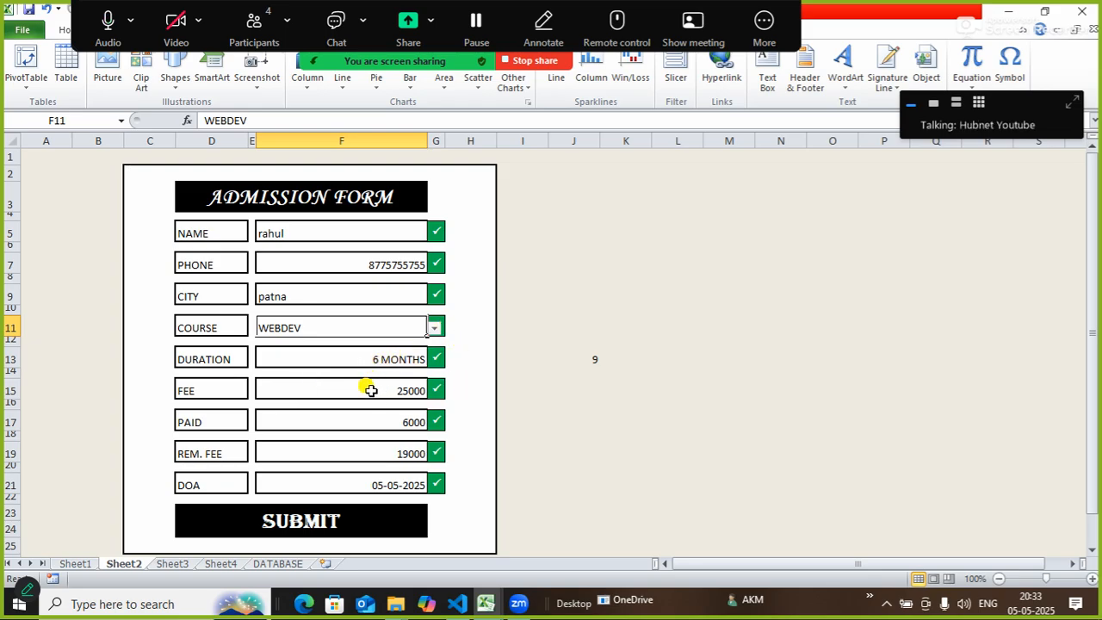
left_click(398, 422)
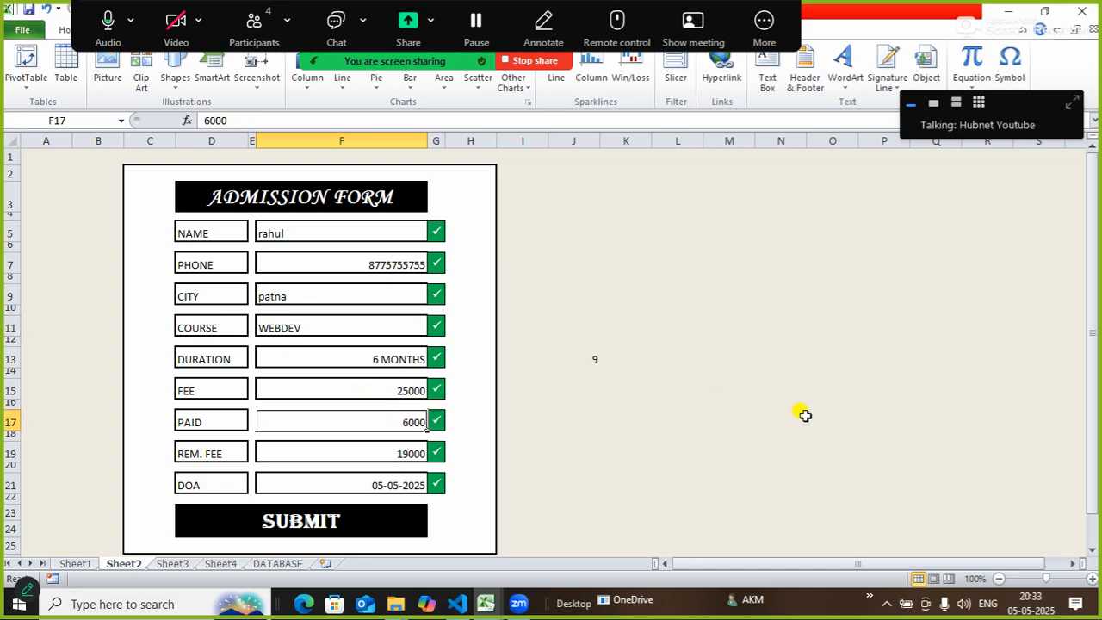
Enter 10000 as PAID, switch the course back to CCNA, and view the DATABASE sheet.
type("1000")
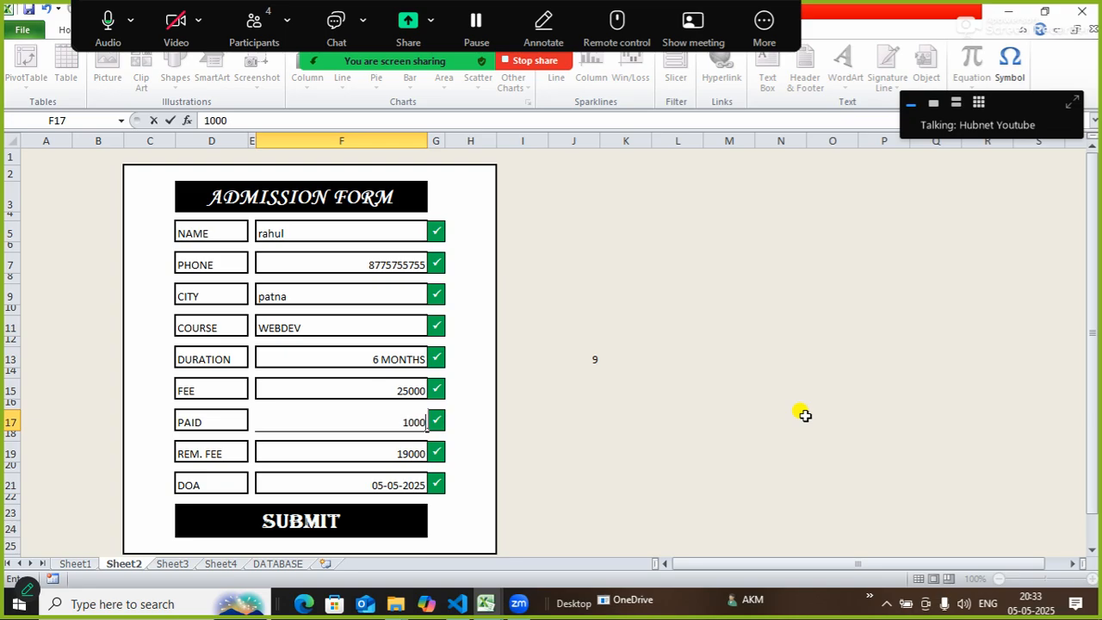
type("0")
key("Return")
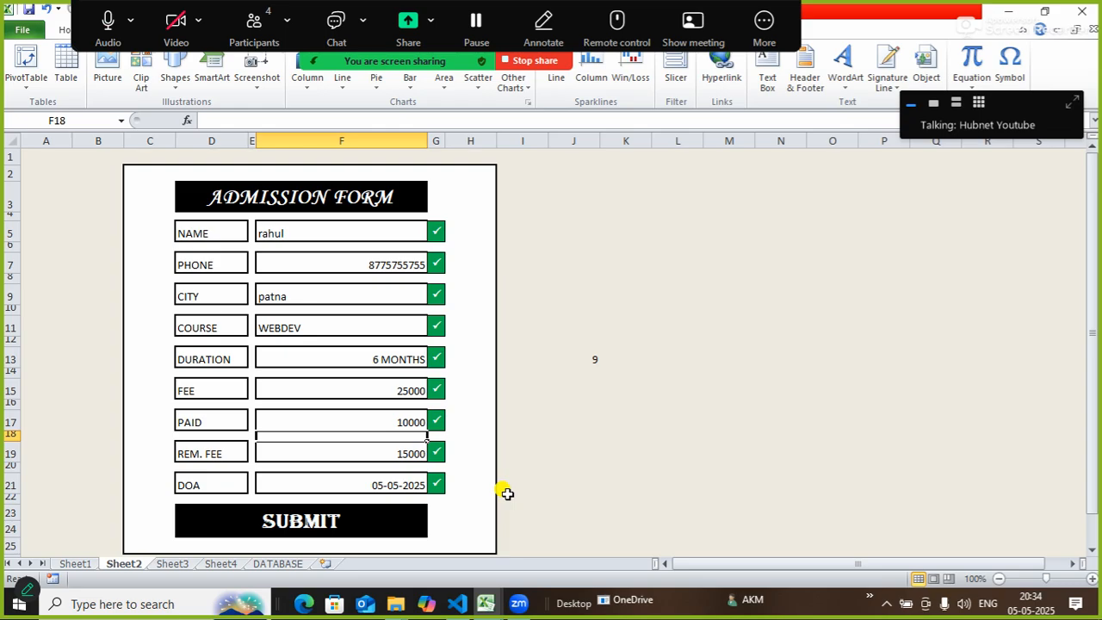
left_click(407, 322)
left_click(435, 327)
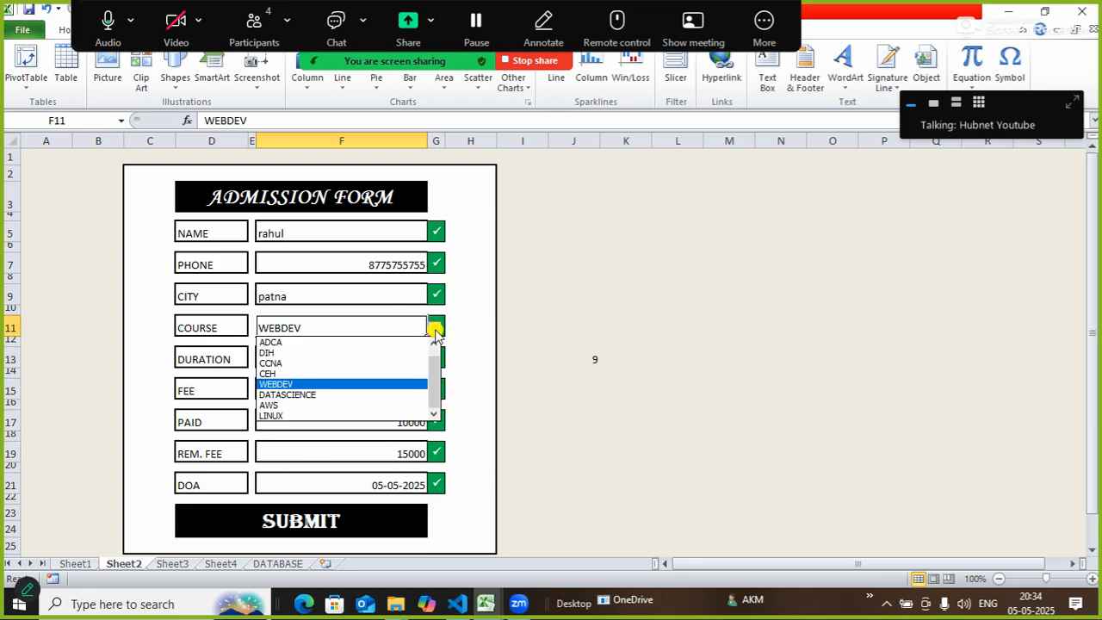
left_click(284, 363)
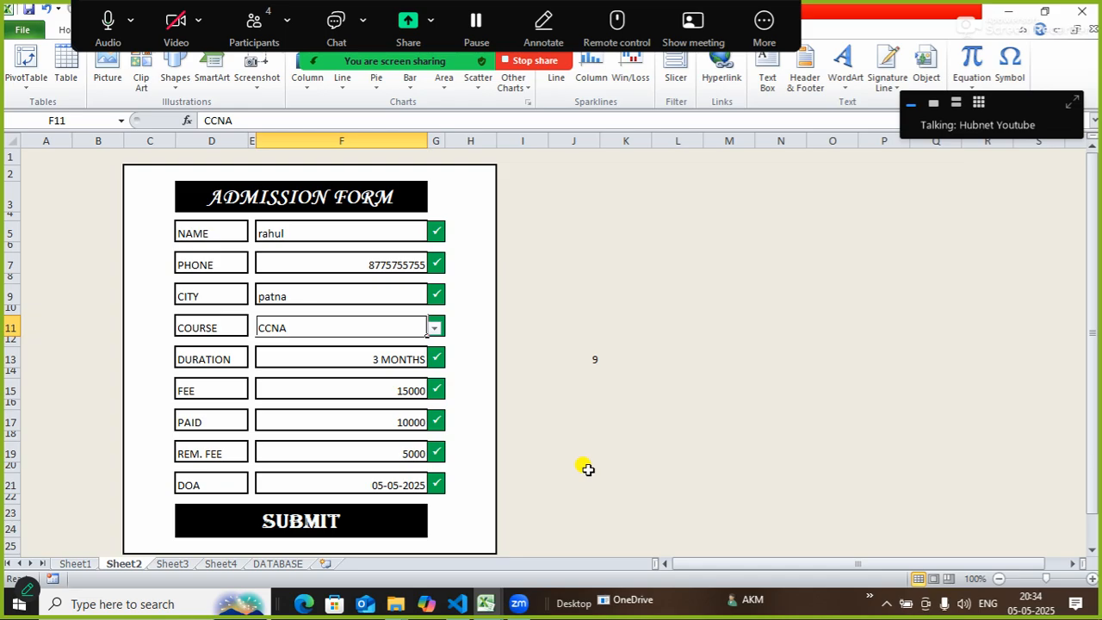
left_click(271, 563)
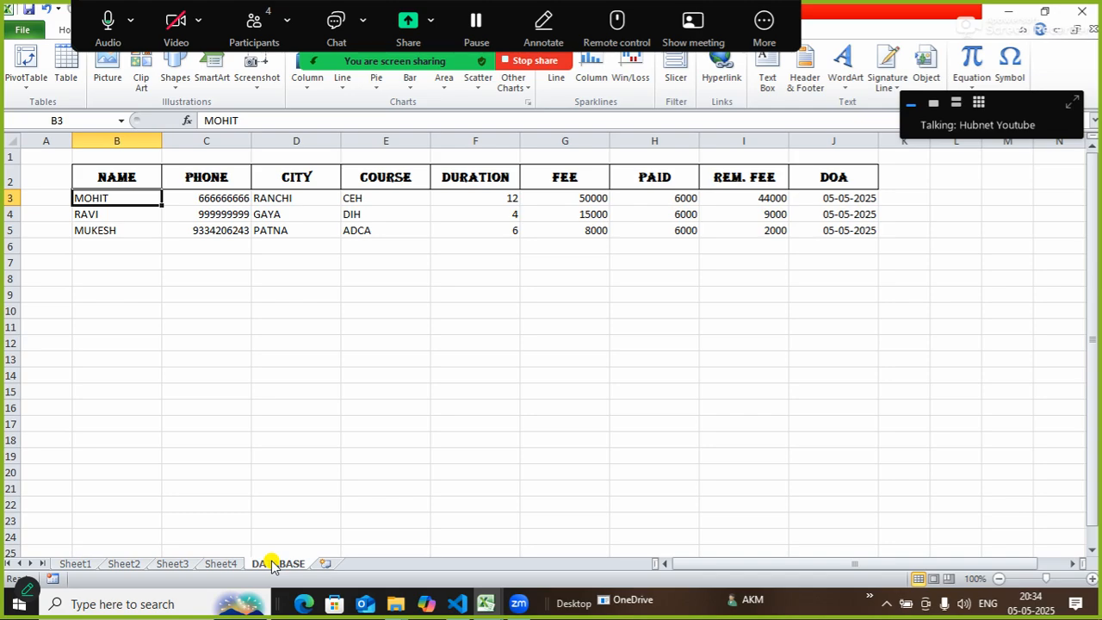
Submit the CCNA student from Sheet2, verify the new DATABASE row, and return to the form.
left_click(128, 564)
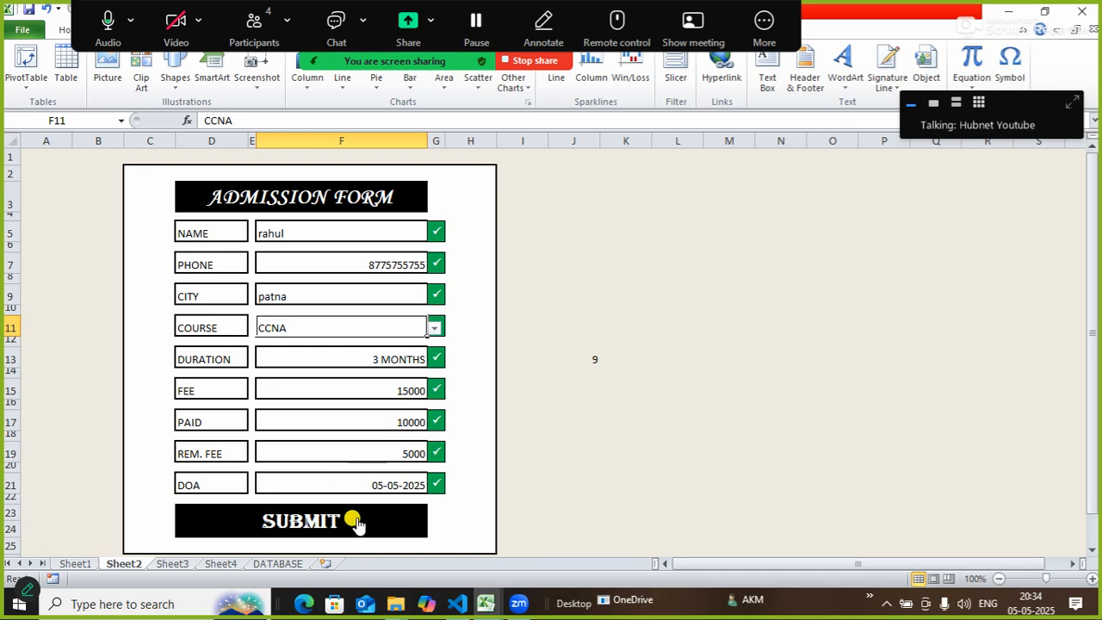
left_click(356, 522)
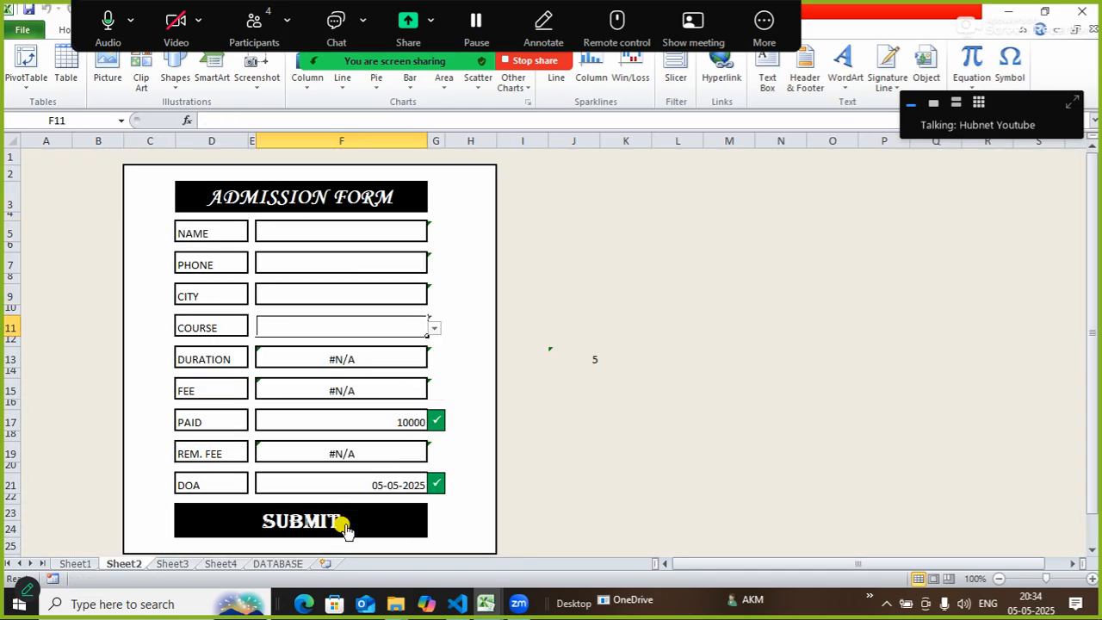
left_click(279, 564)
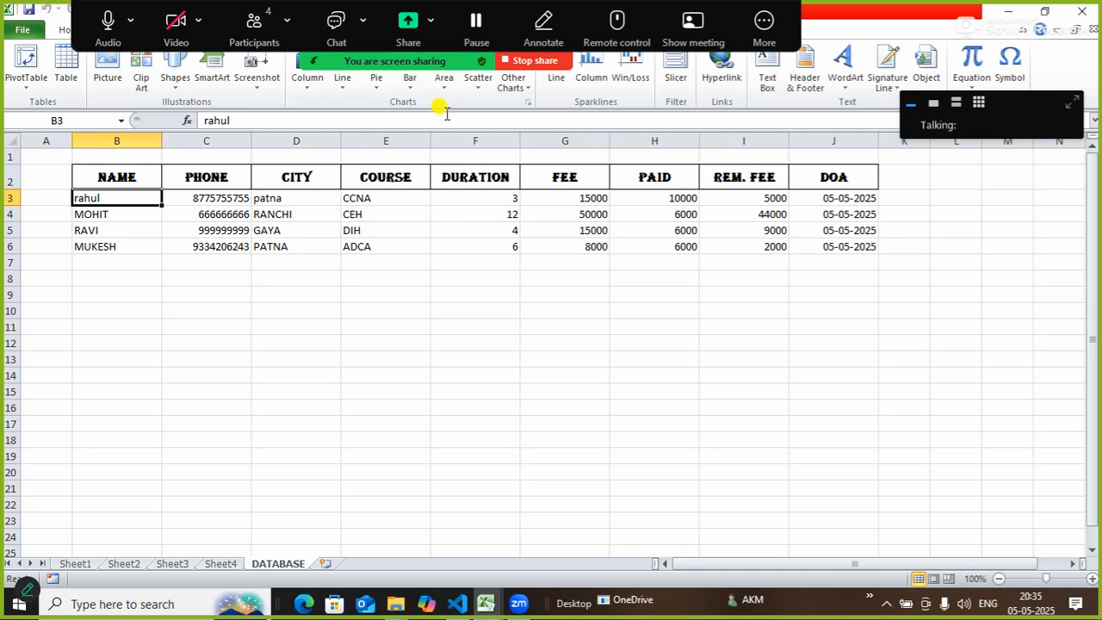
left_click(124, 564)
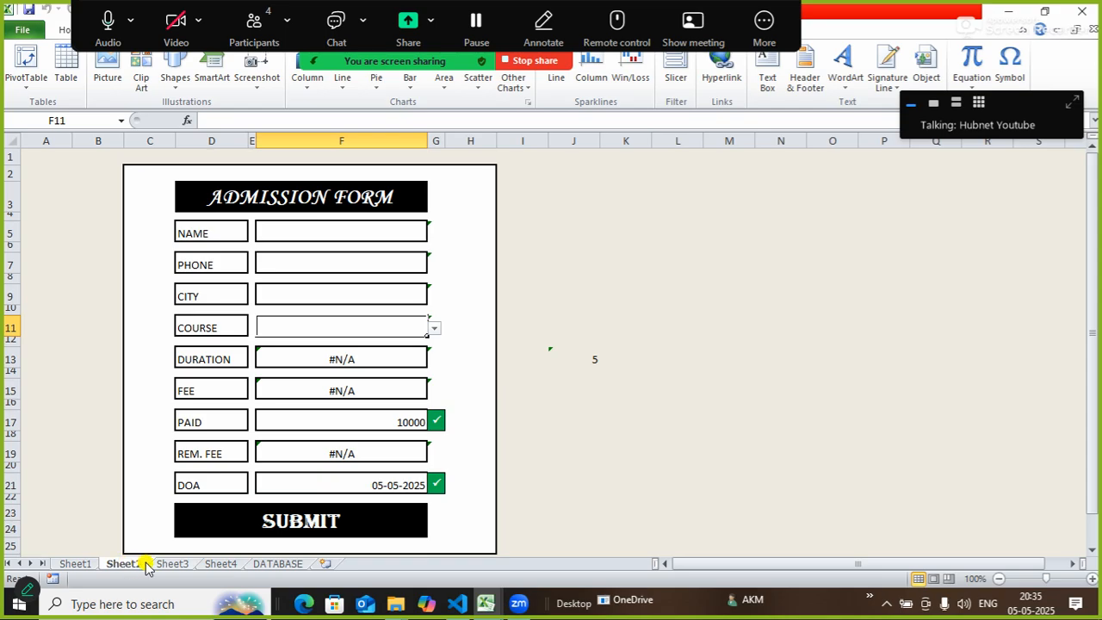
Add three new blank worksheets after the existing sheets.
left_click(227, 565)
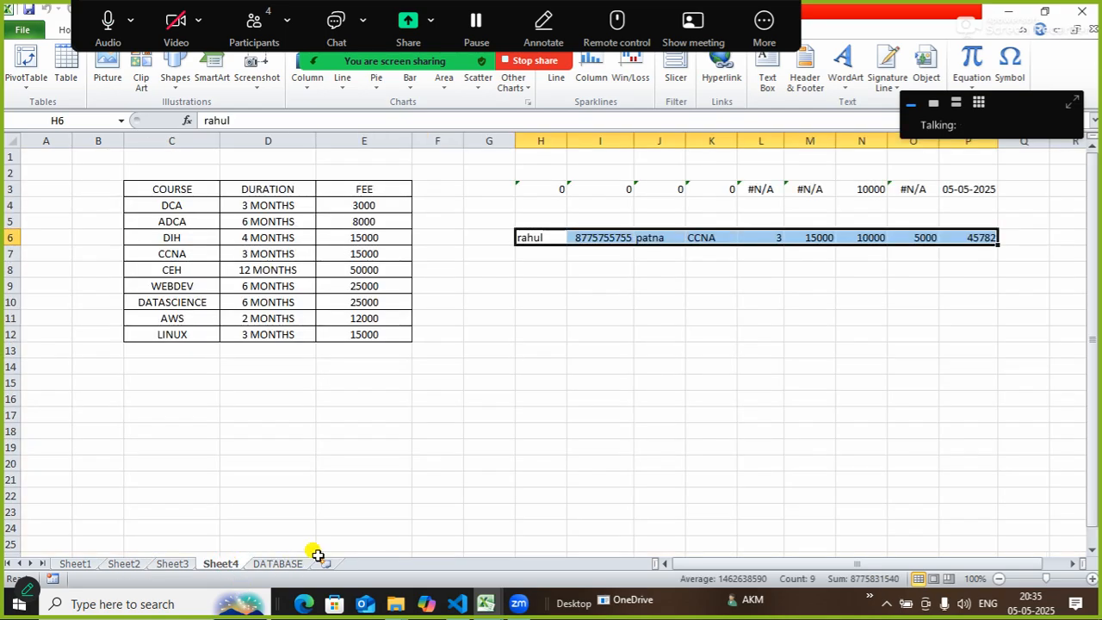
left_click(143, 568)
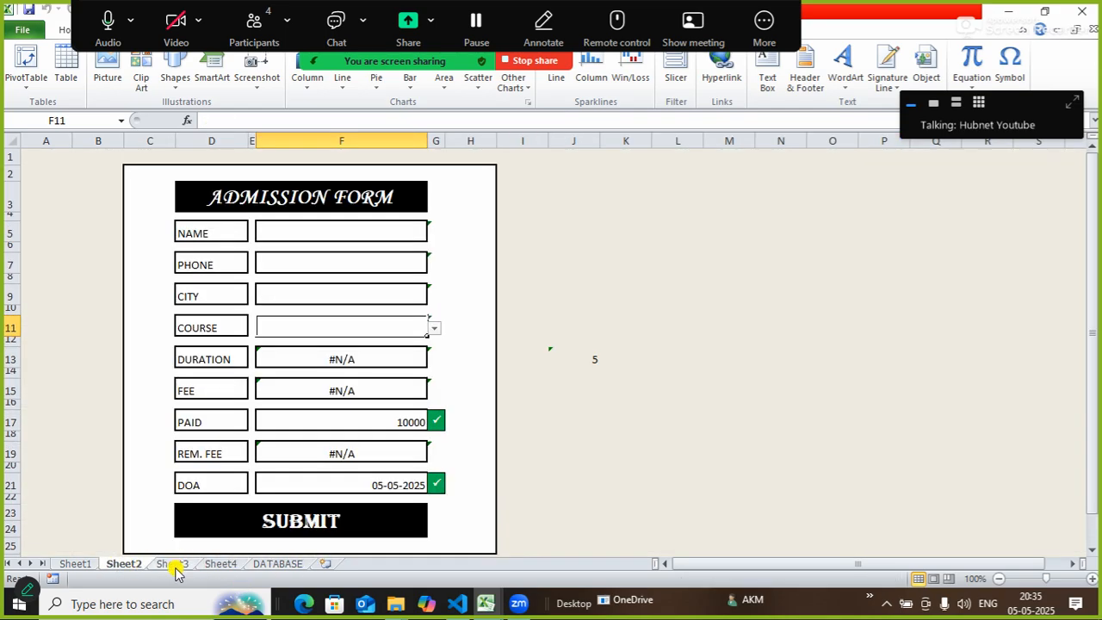
left_click(175, 566)
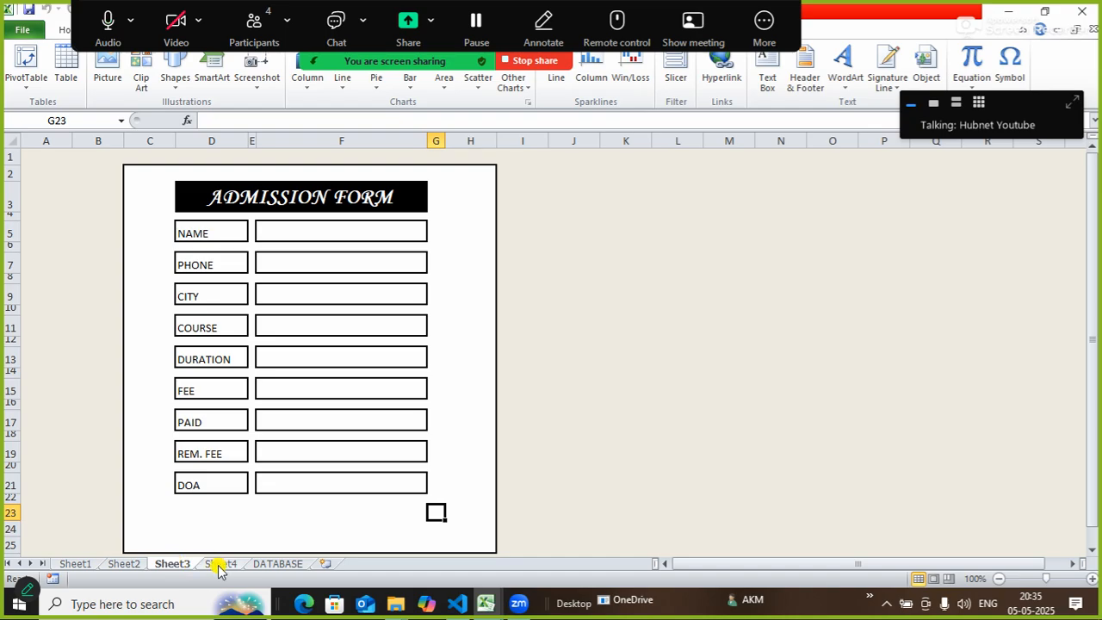
left_click(324, 565)
left_click(370, 564)
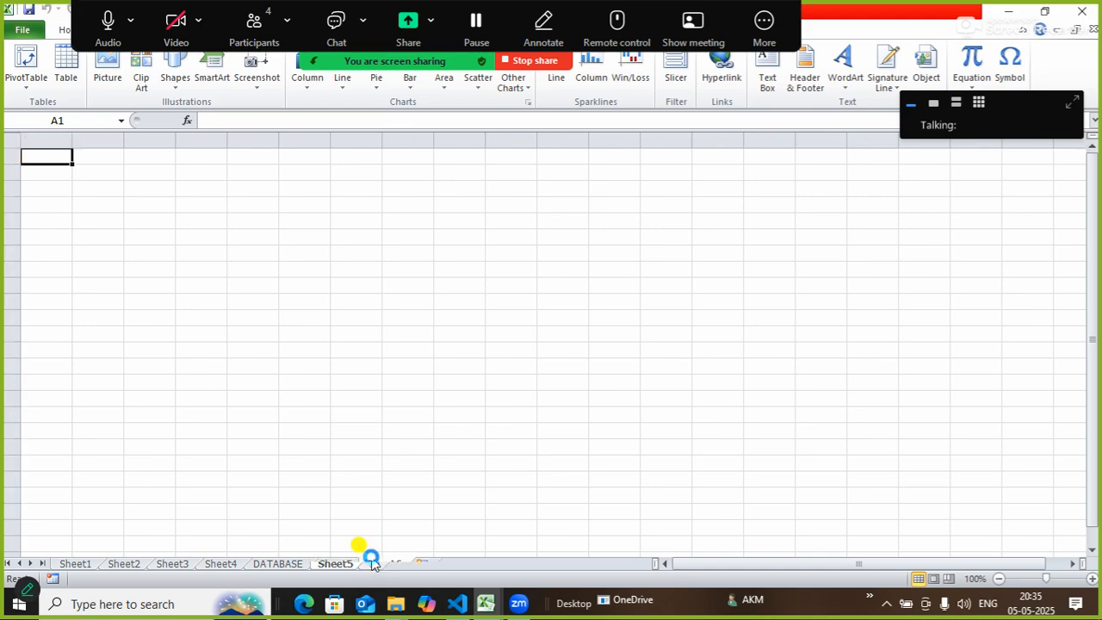
left_click(422, 564)
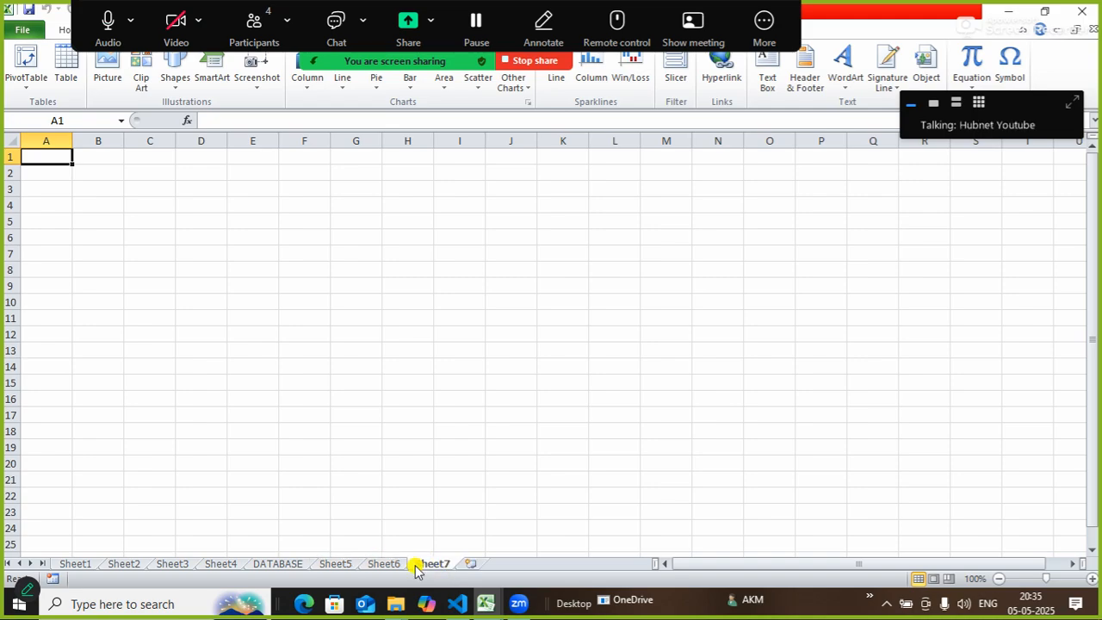
left_click(331, 565)
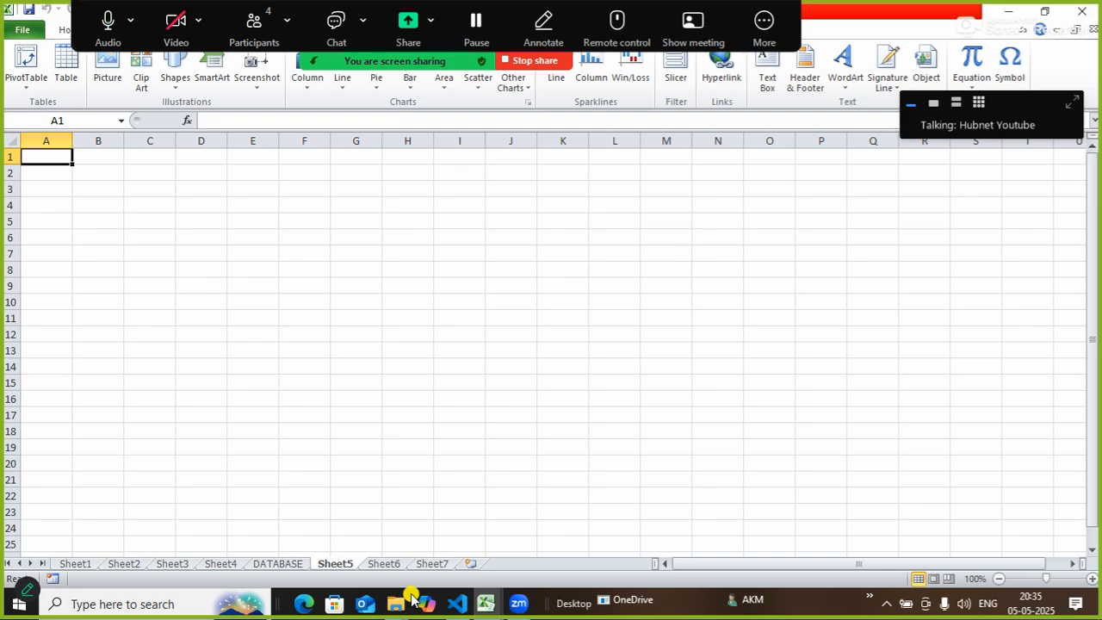
Rename Sheet5 to 'form'.
right_click(339, 564)
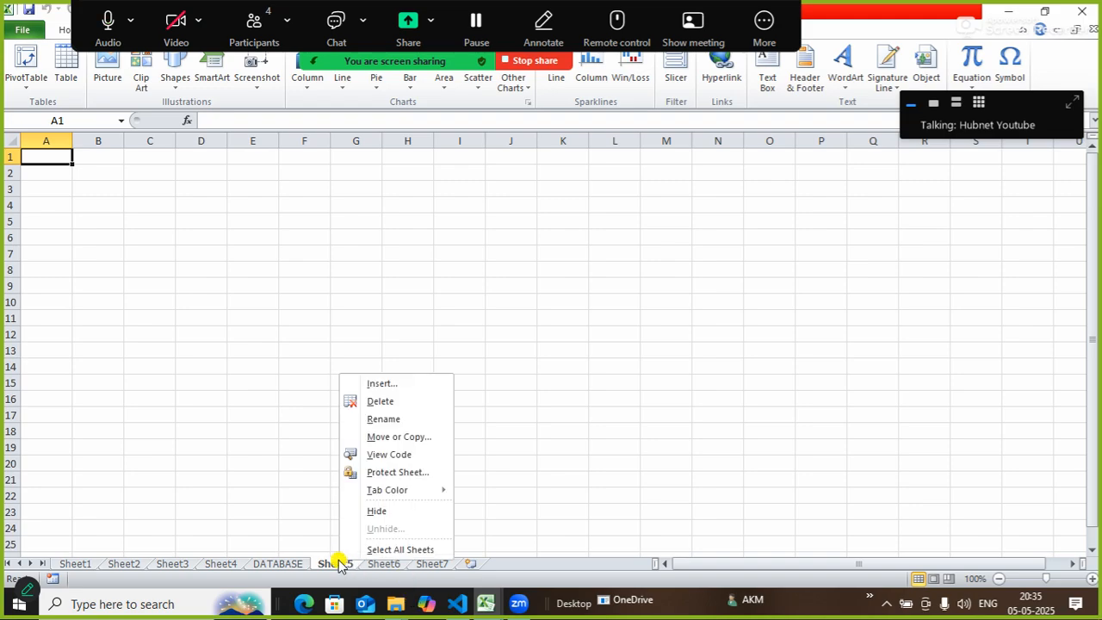
left_click(382, 420)
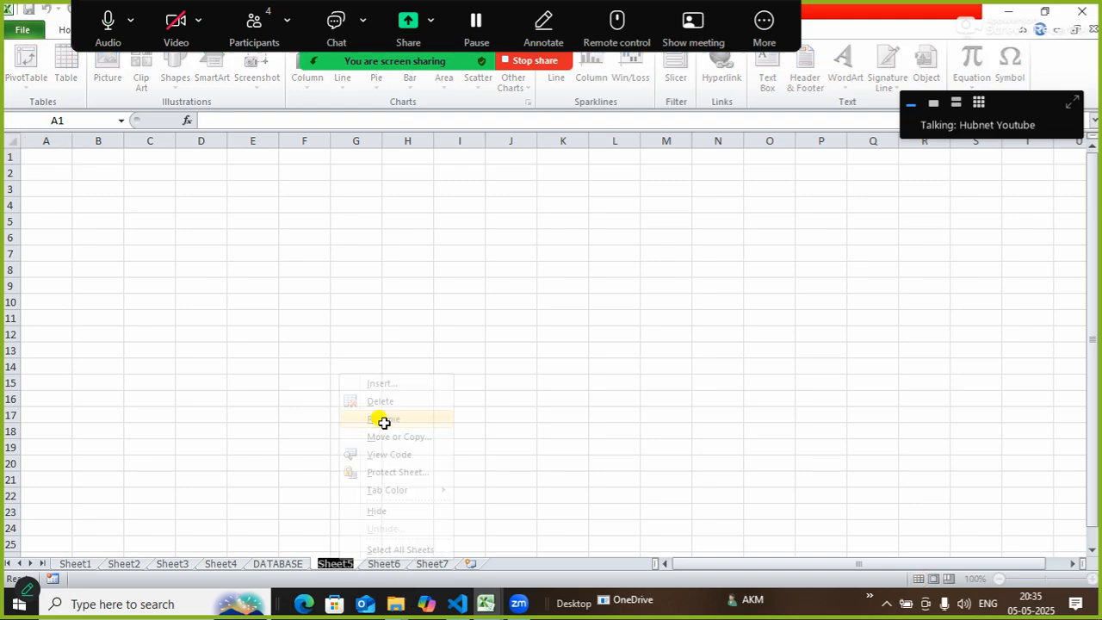
type("from")
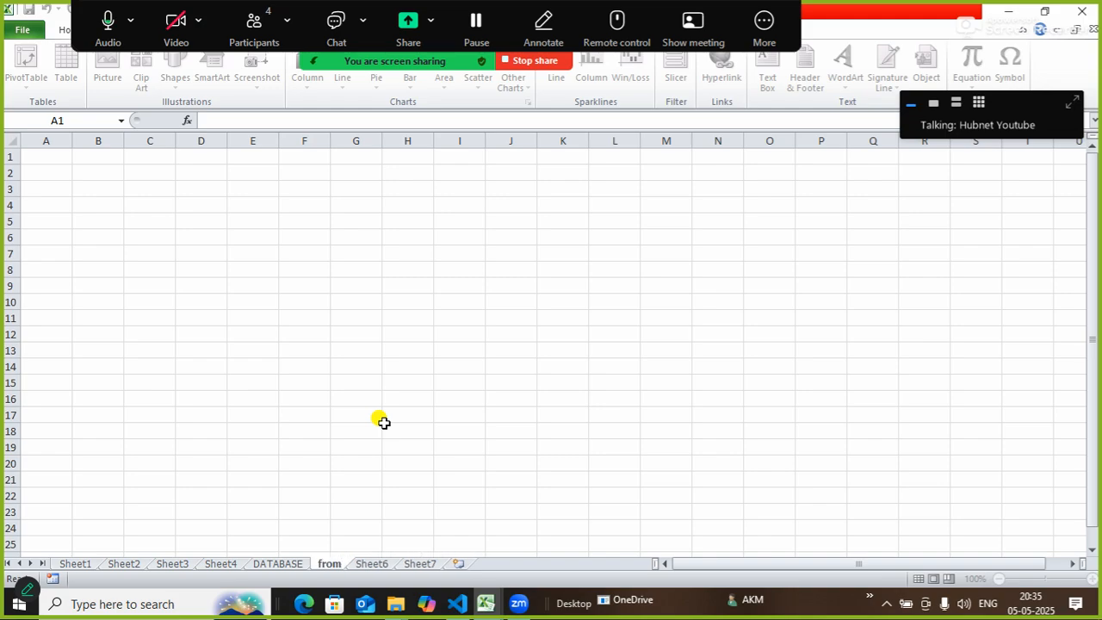
key("BackSpace")
key("BackSpace")
key("BackSpace")
type("o")
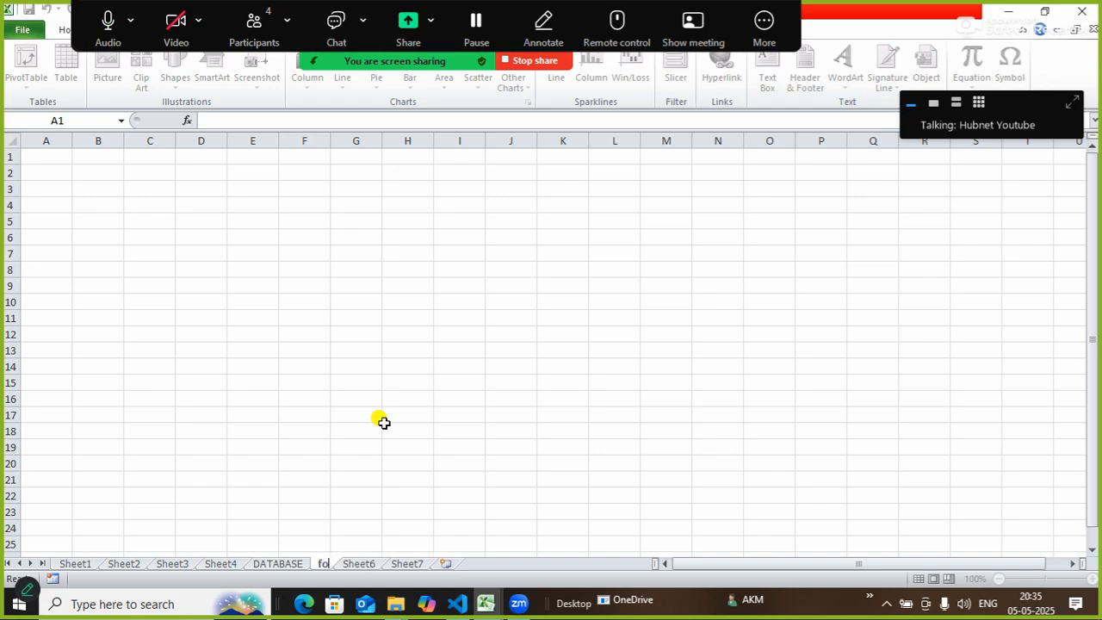
type("rm")
key("Return")
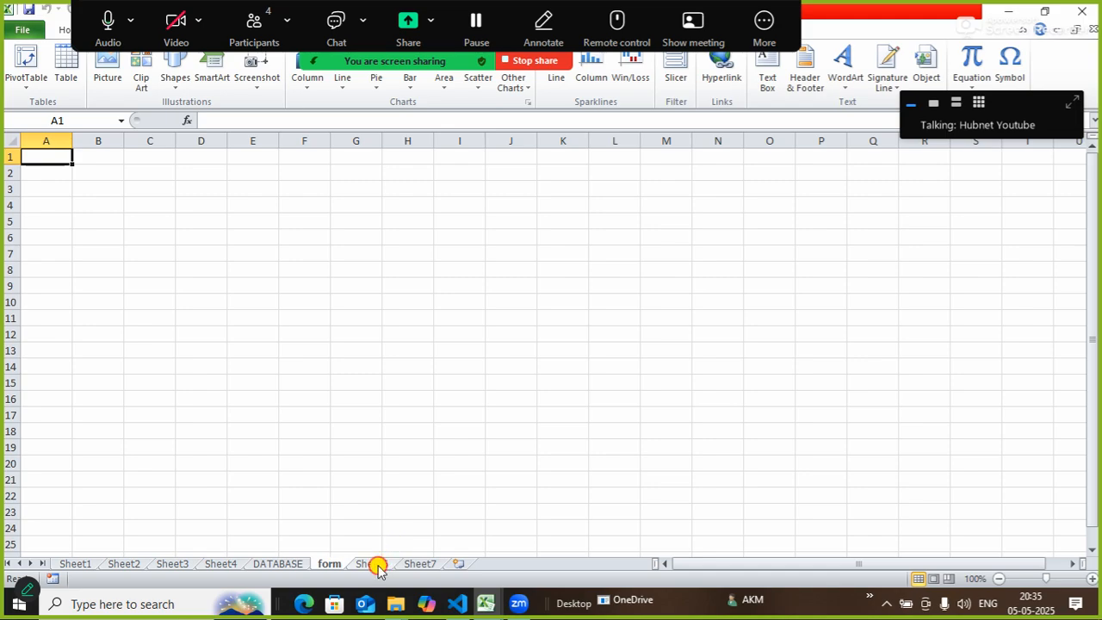
Rename Sheet6 to 'helper' and Sheet7 to 'data'.
left_click(375, 564)
right_click(378, 566)
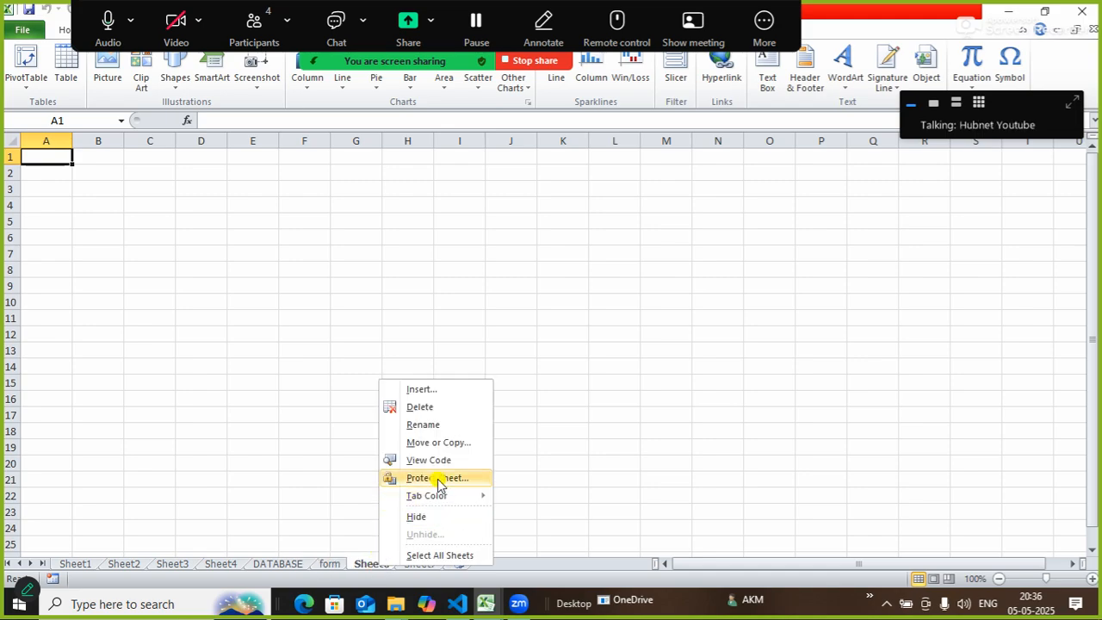
left_click(437, 428)
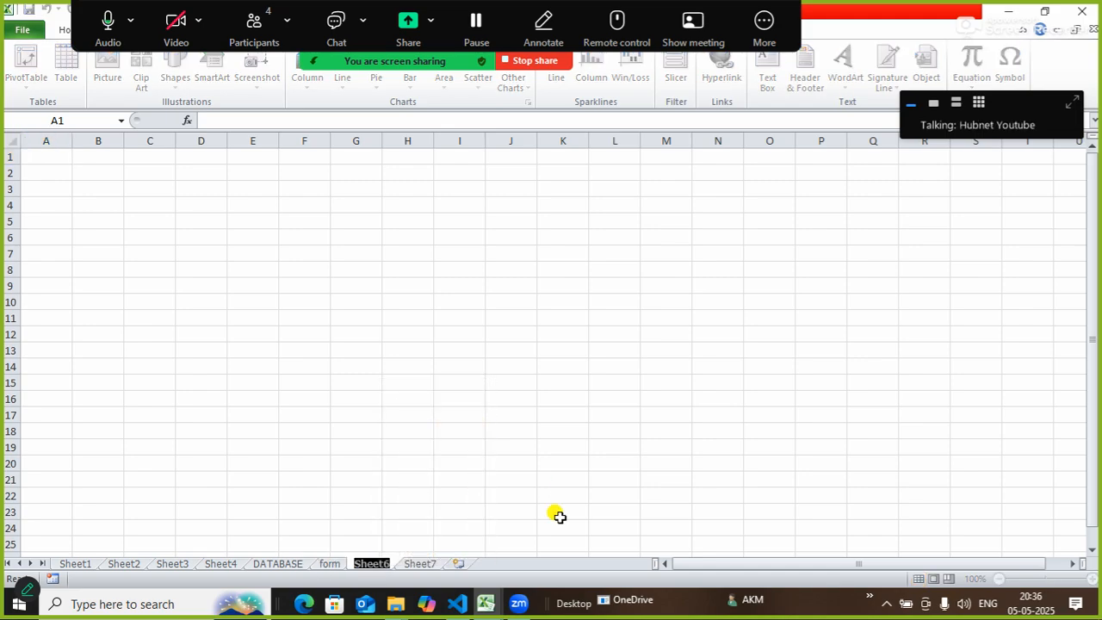
type("h")
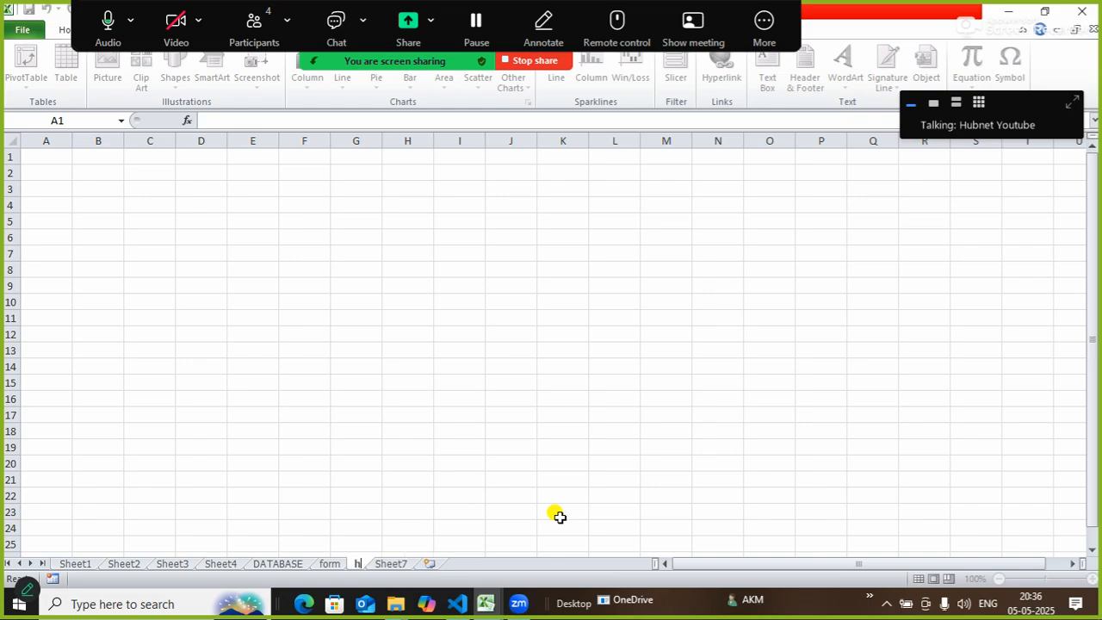
type("elper")
key("Return")
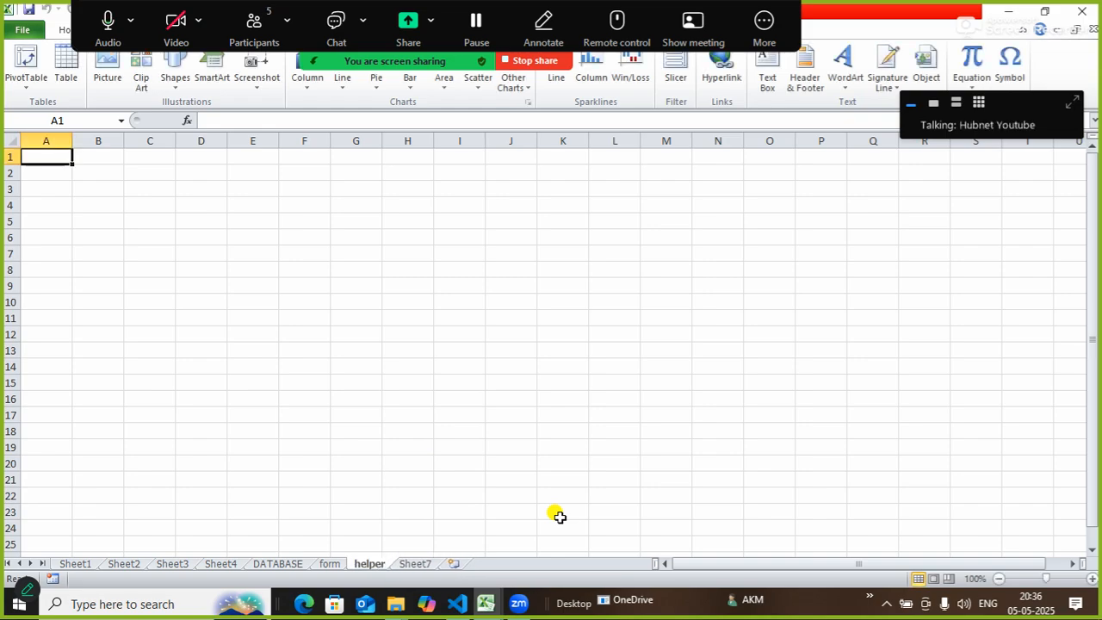
right_click(411, 564)
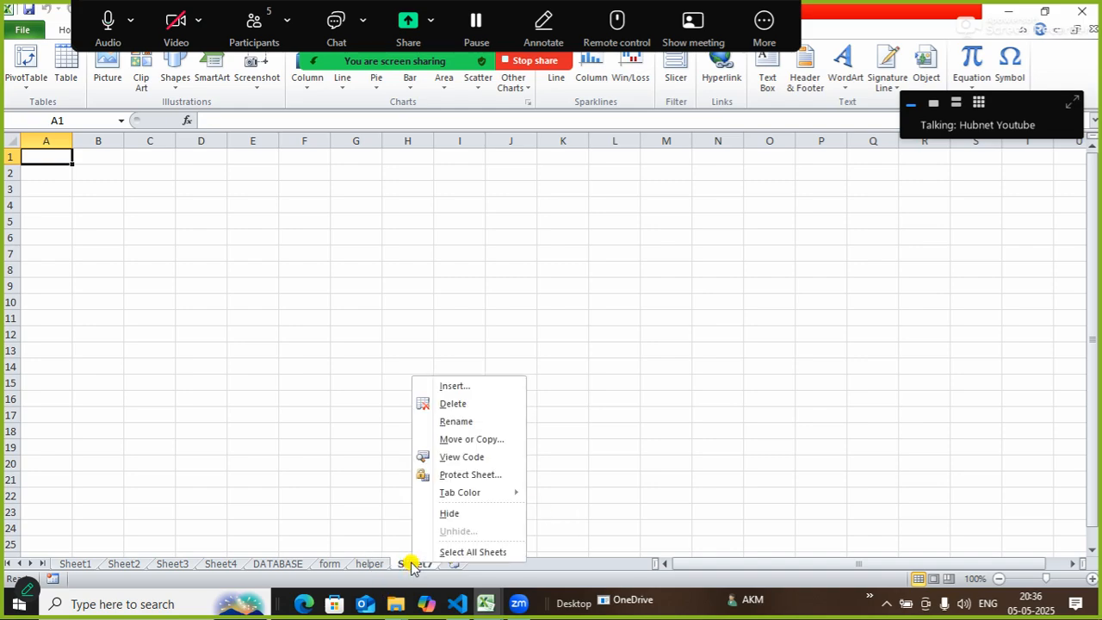
left_click(459, 421)
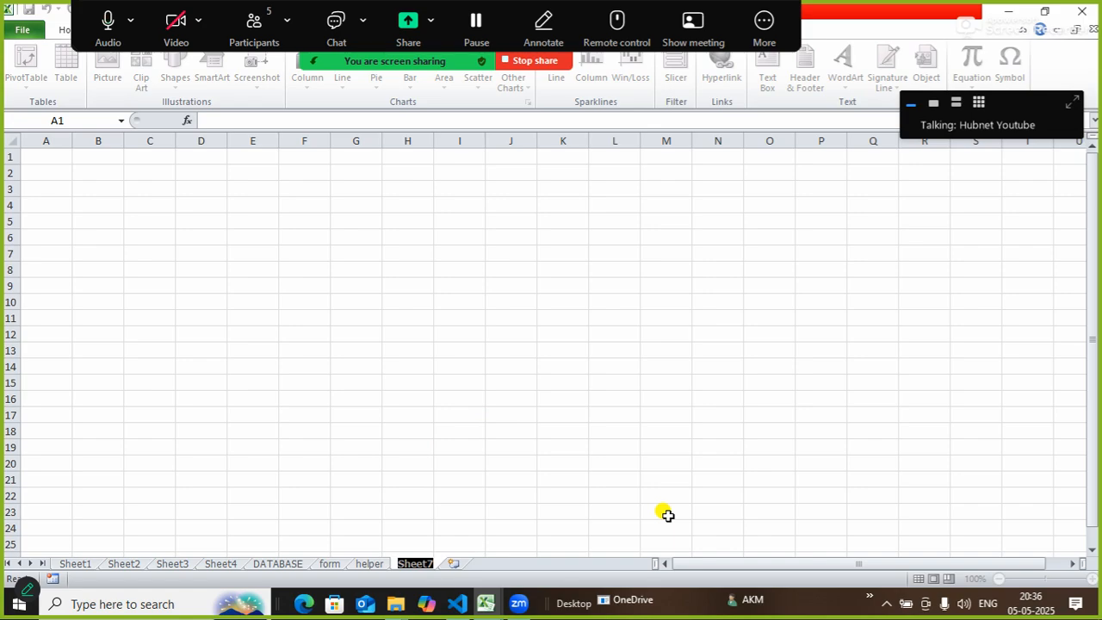
type("data")
key("Return")
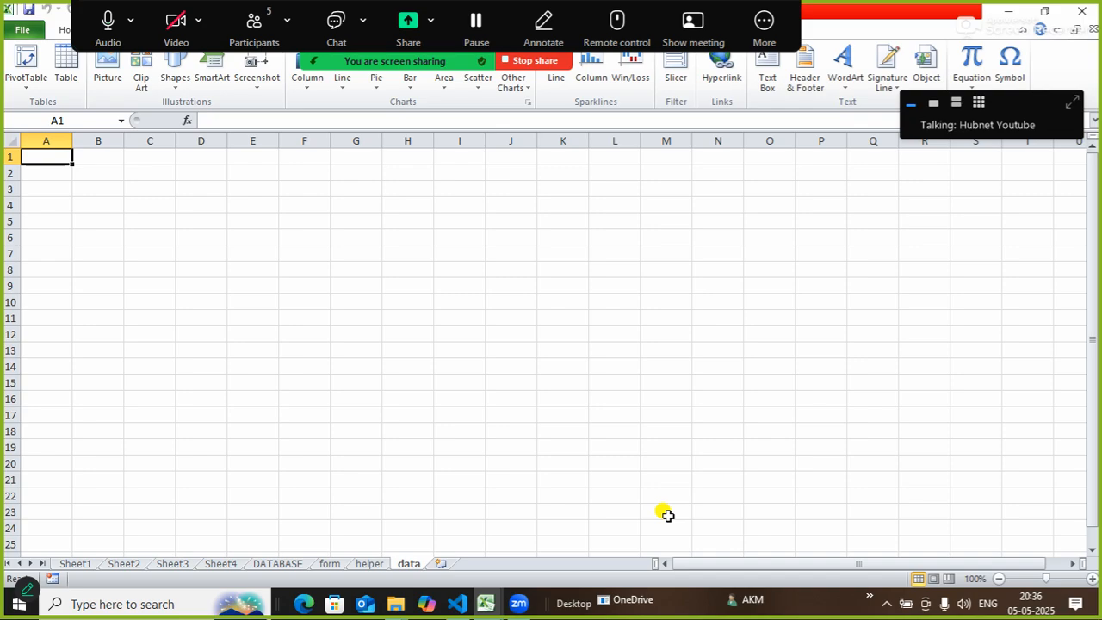
left_click(330, 564)
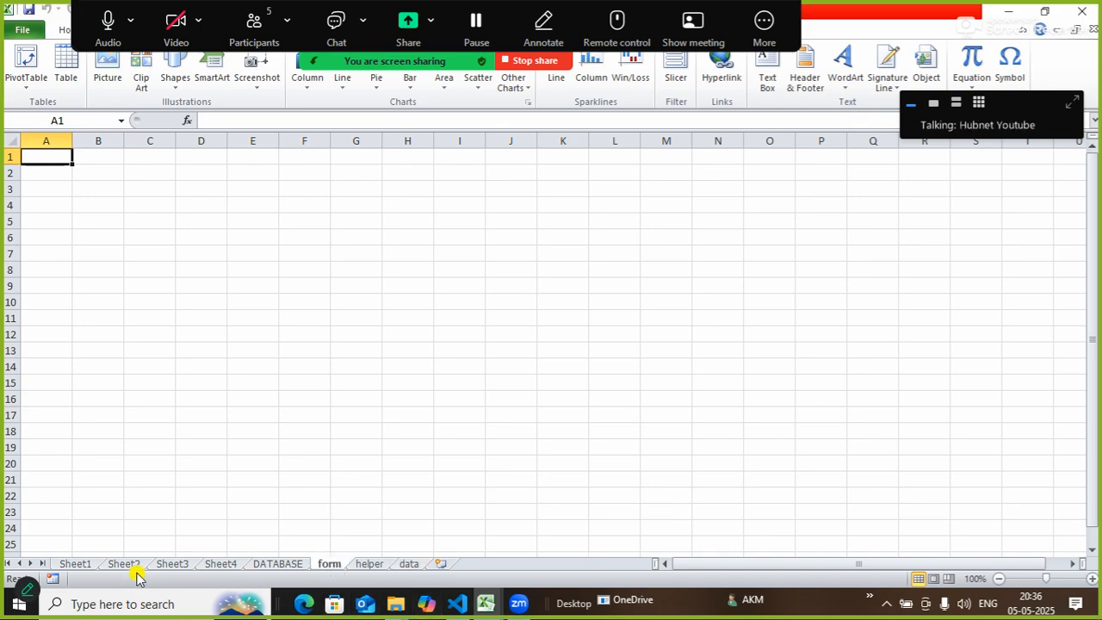
Check the reference Admission Form, then enter the label NAME in cell C3 of the form sheet.
left_click(129, 567)
mouse_move(396, 606)
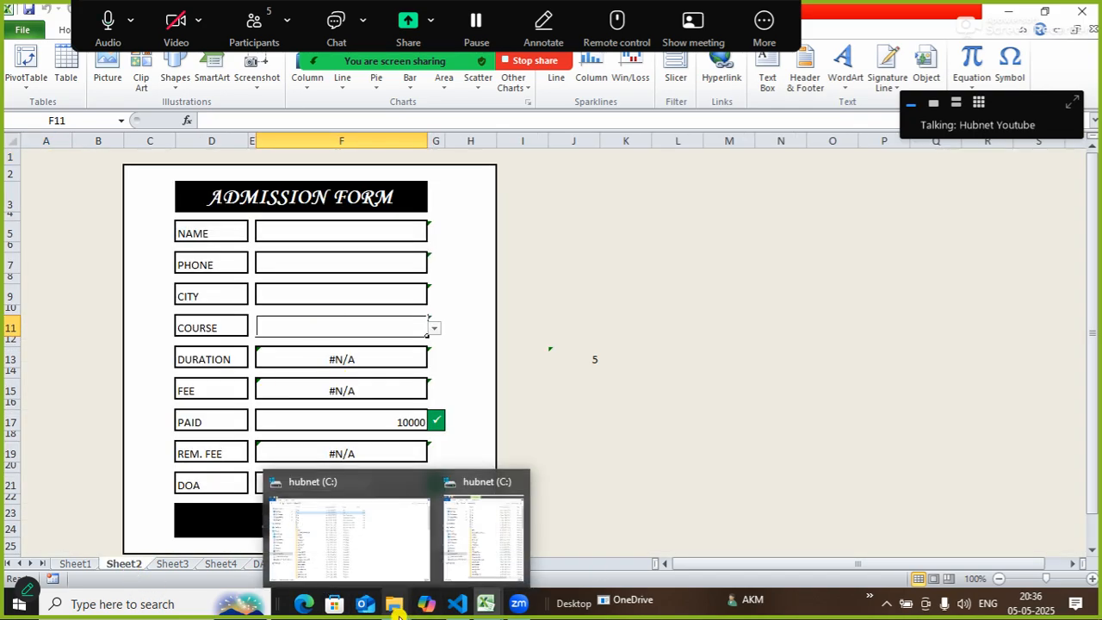
left_click(716, 420)
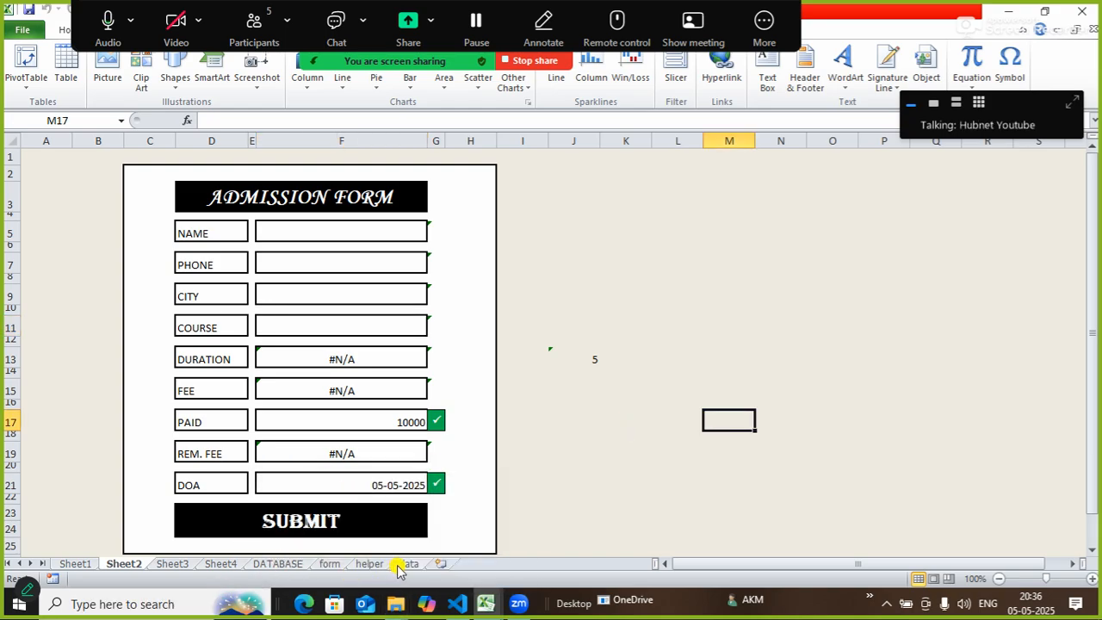
left_click(329, 564)
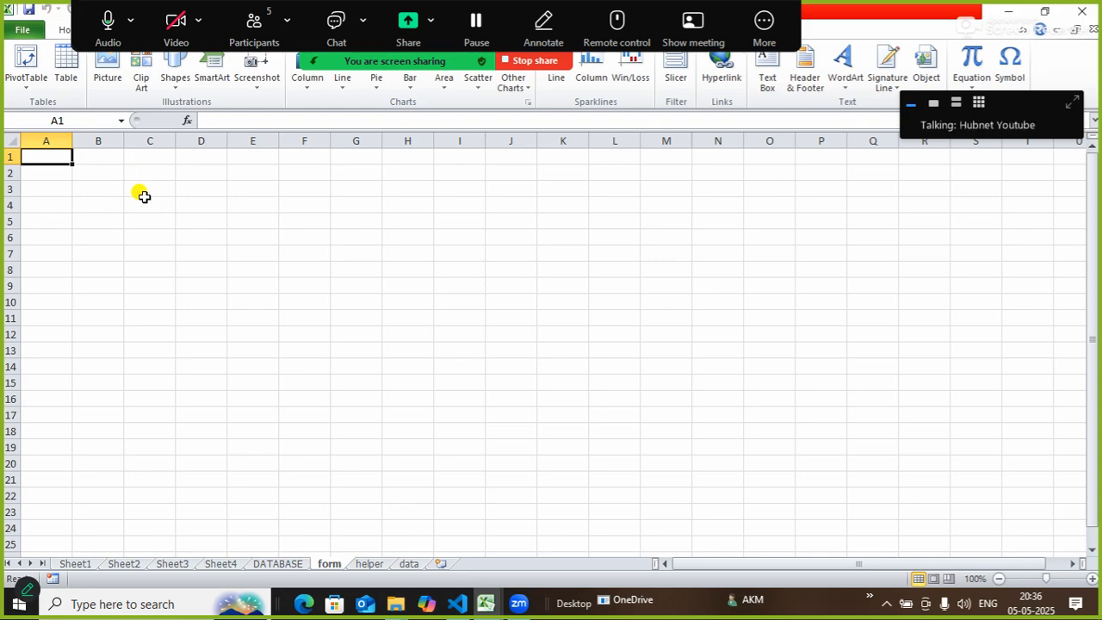
left_click(107, 188)
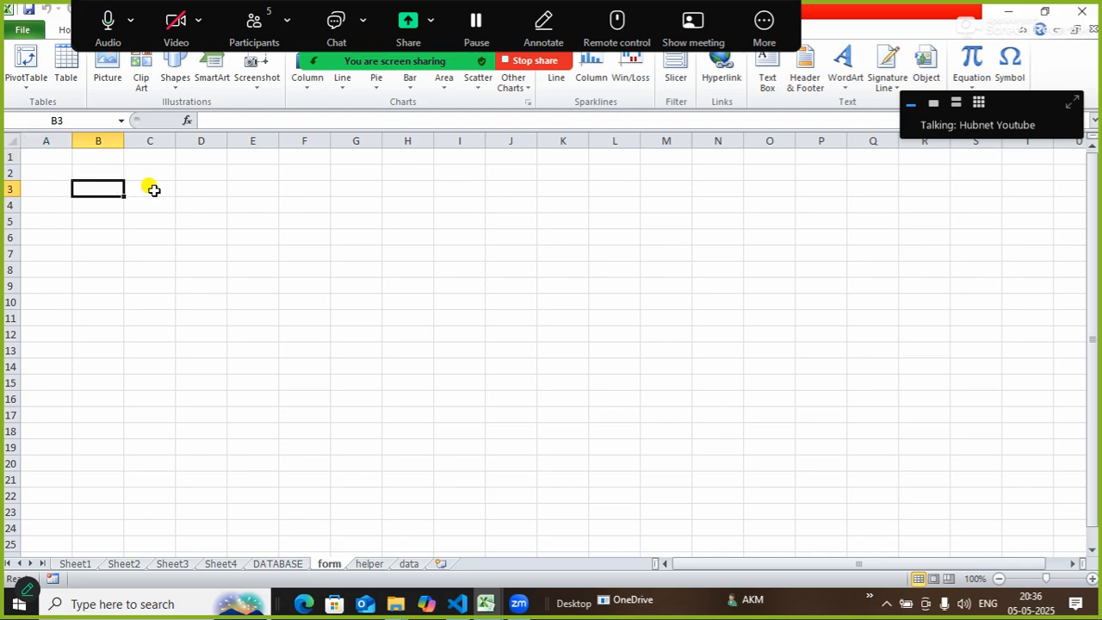
left_click(152, 189)
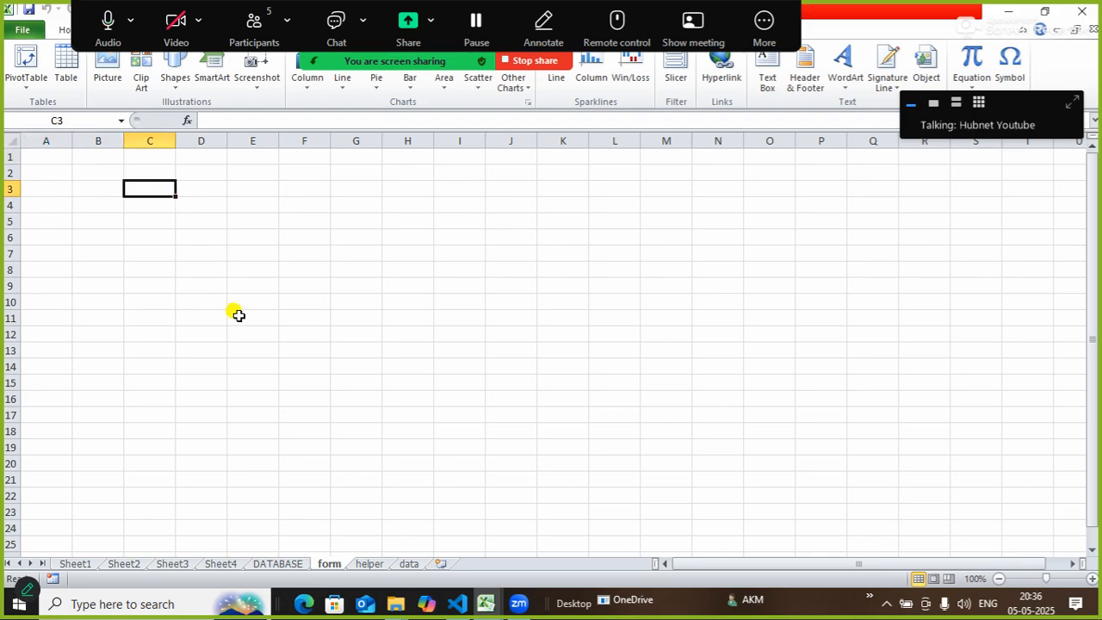
type("nam")
key("BackSpace")
key("BackSpace")
type("AME")
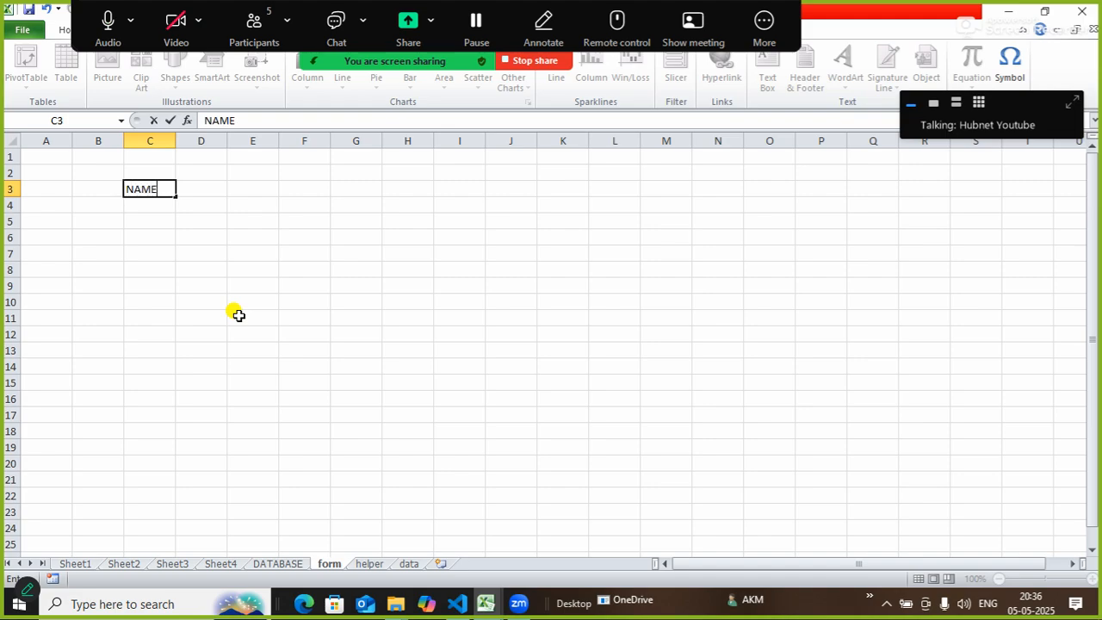
key("Return")
key("Return")
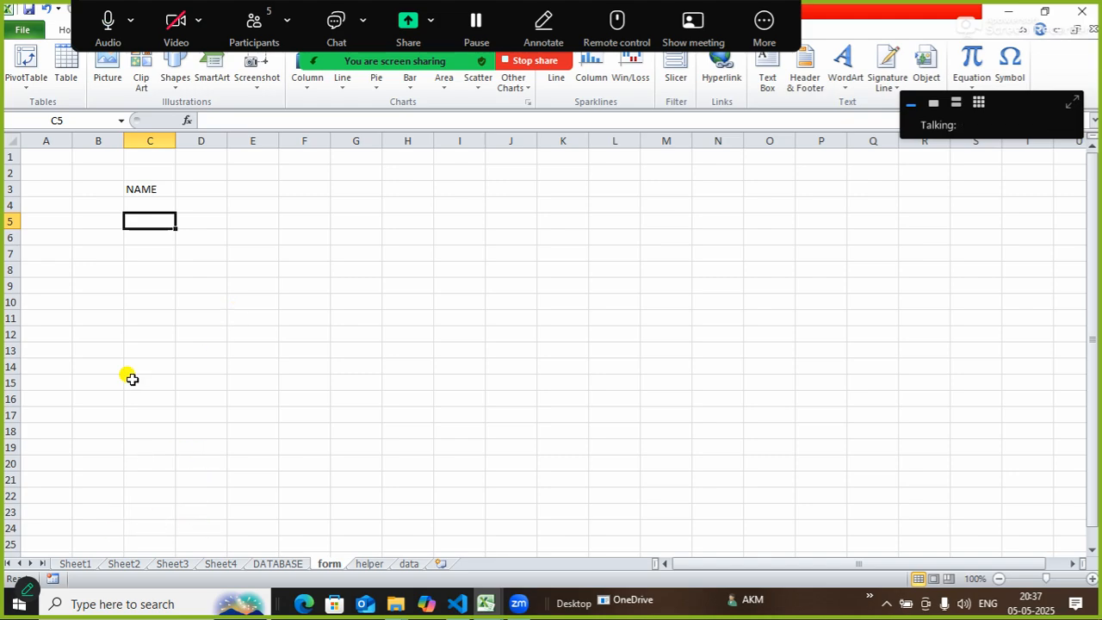
Add the labels PHONE, CITY, COURSE and DURATION down column C on alternate rows.
left_click(125, 565)
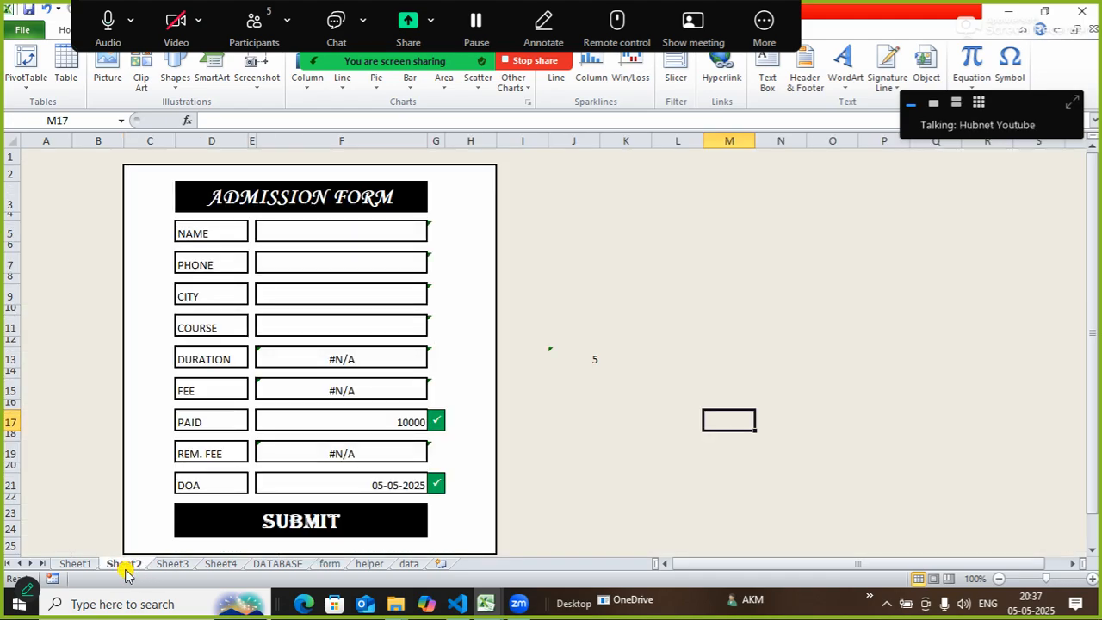
left_click(332, 564)
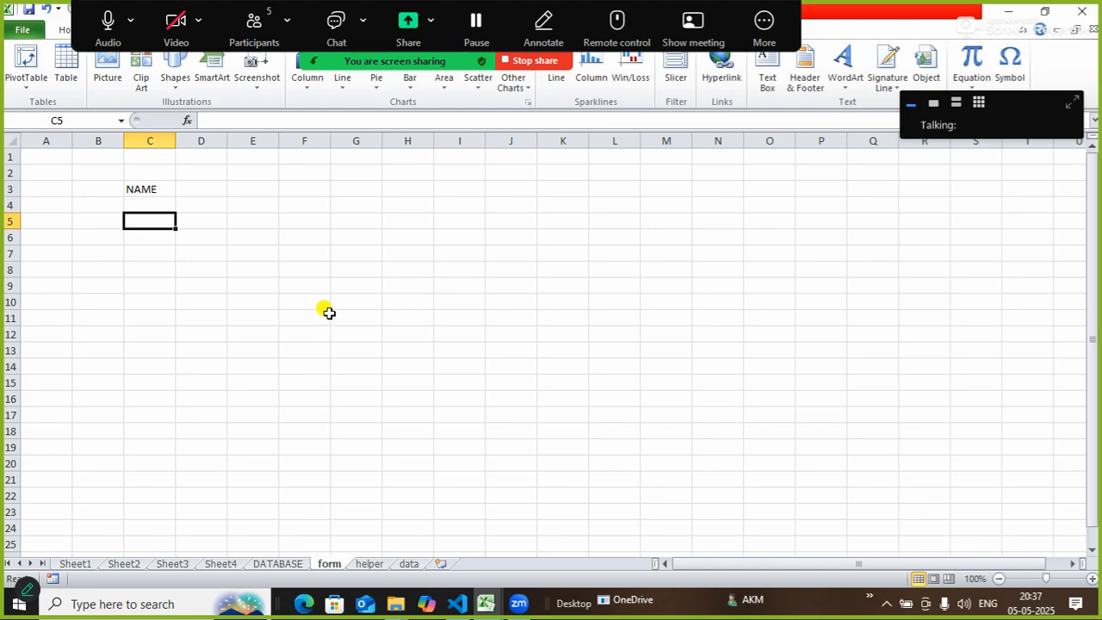
type("PHONE")
key("Return")
key("Return")
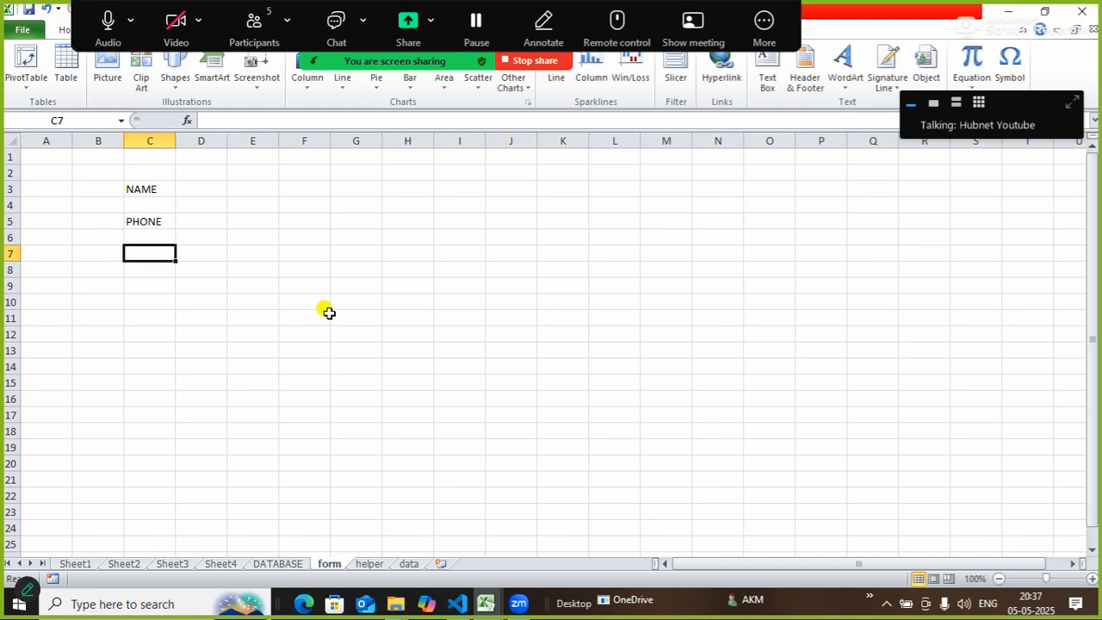
type("CITY")
key("Return")
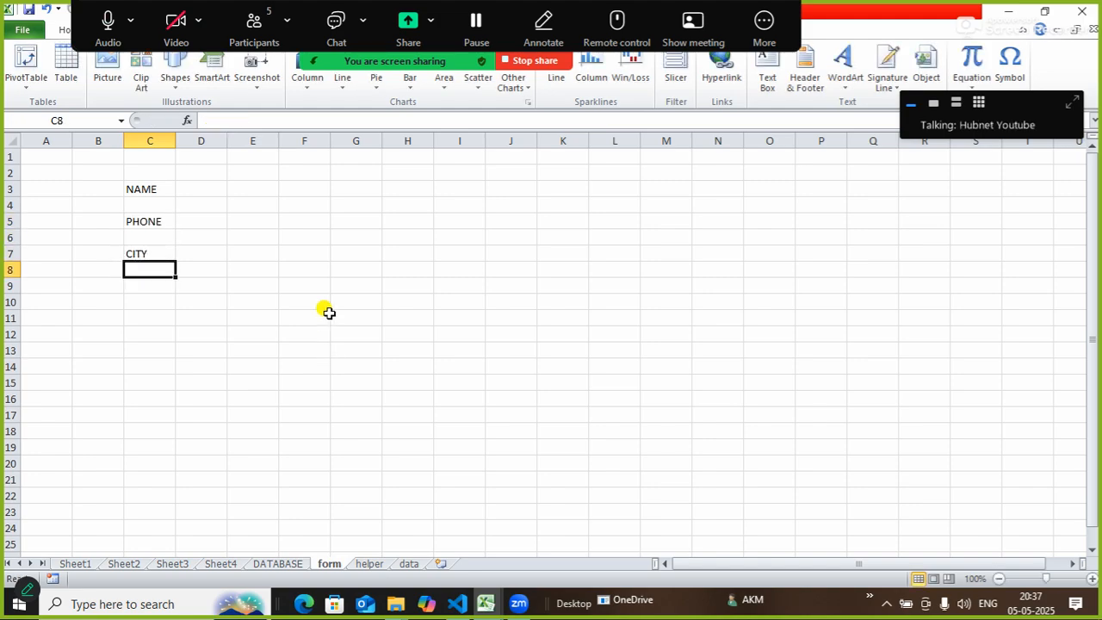
key("Return")
type("COURSE")
key("Return")
key("Return")
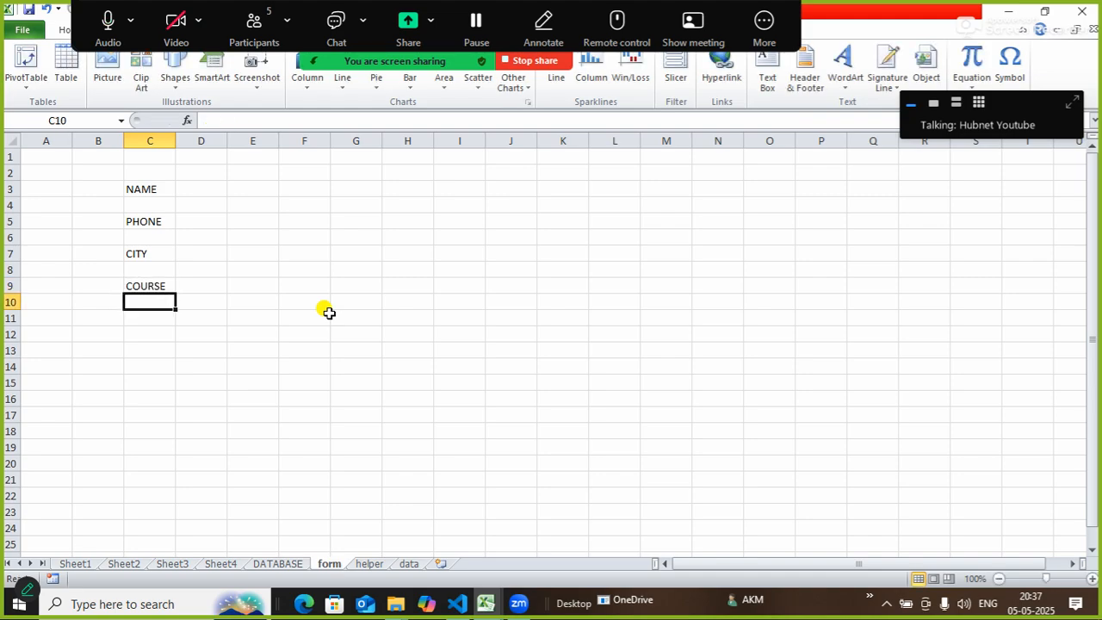
type("DURATI")
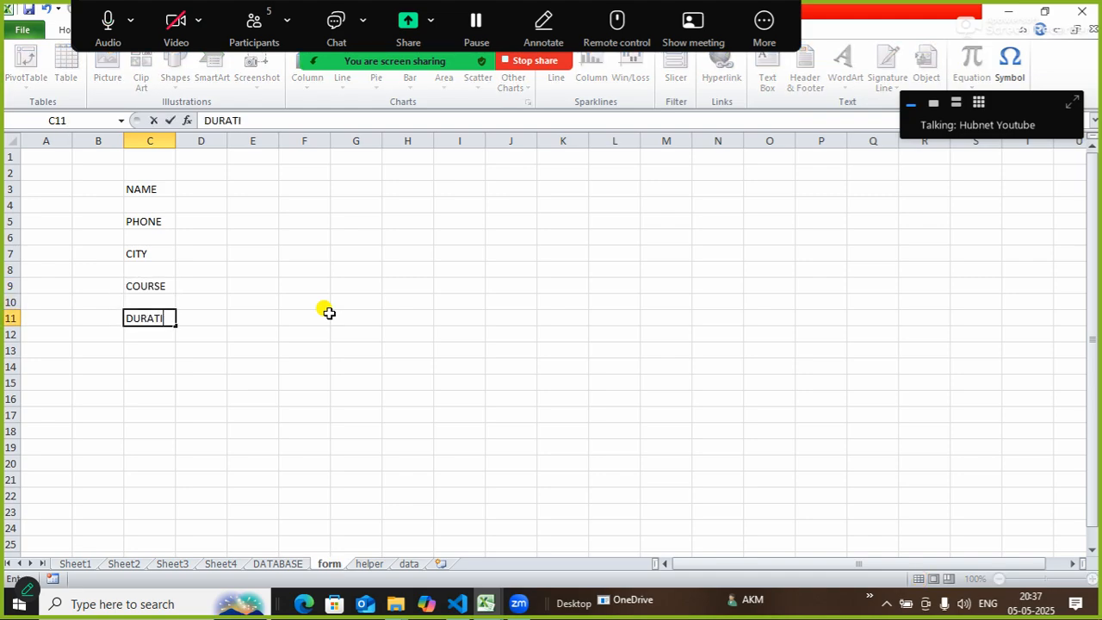
type("ON")
key("Return")
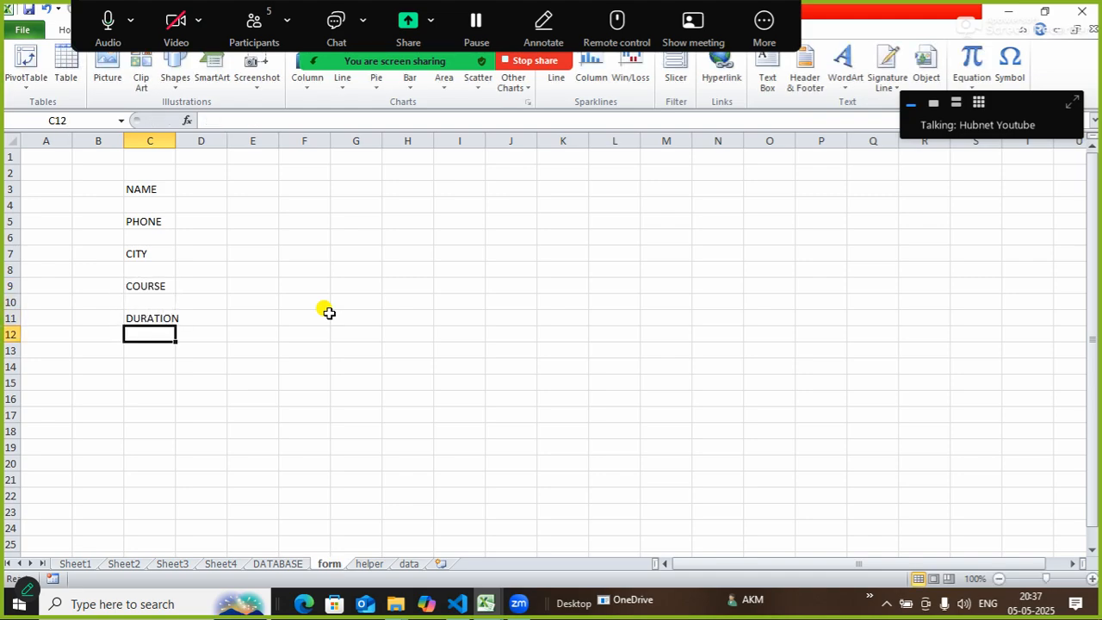
Add the labels FEE, FEE.PAID, FEE.REM and DOA below them in column C.
key("Return")
type("FEE")
key("Return")
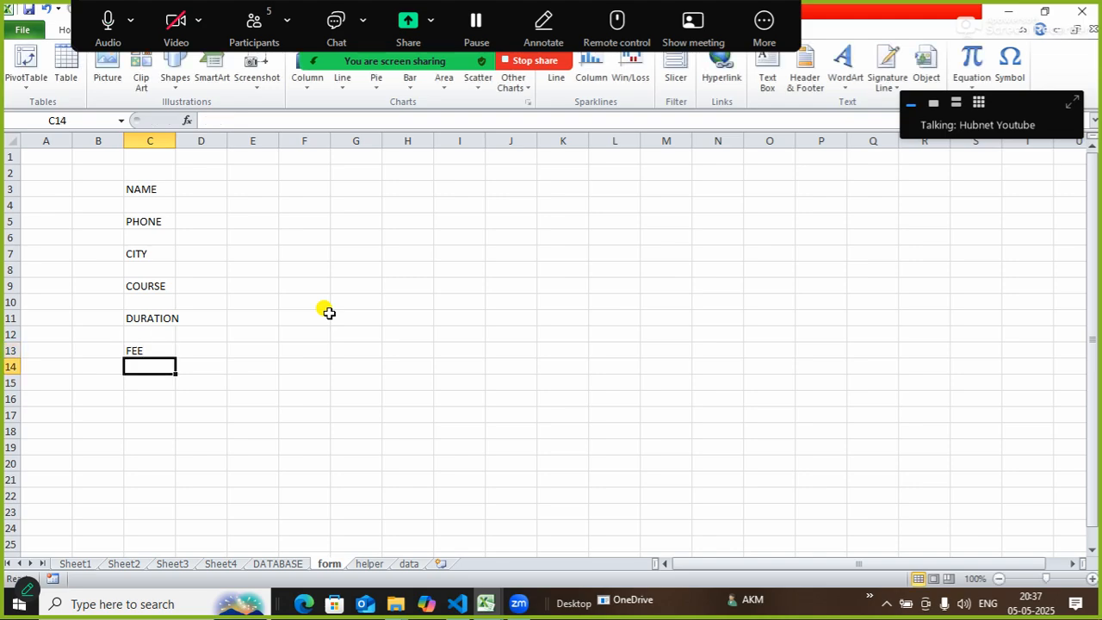
key("Return")
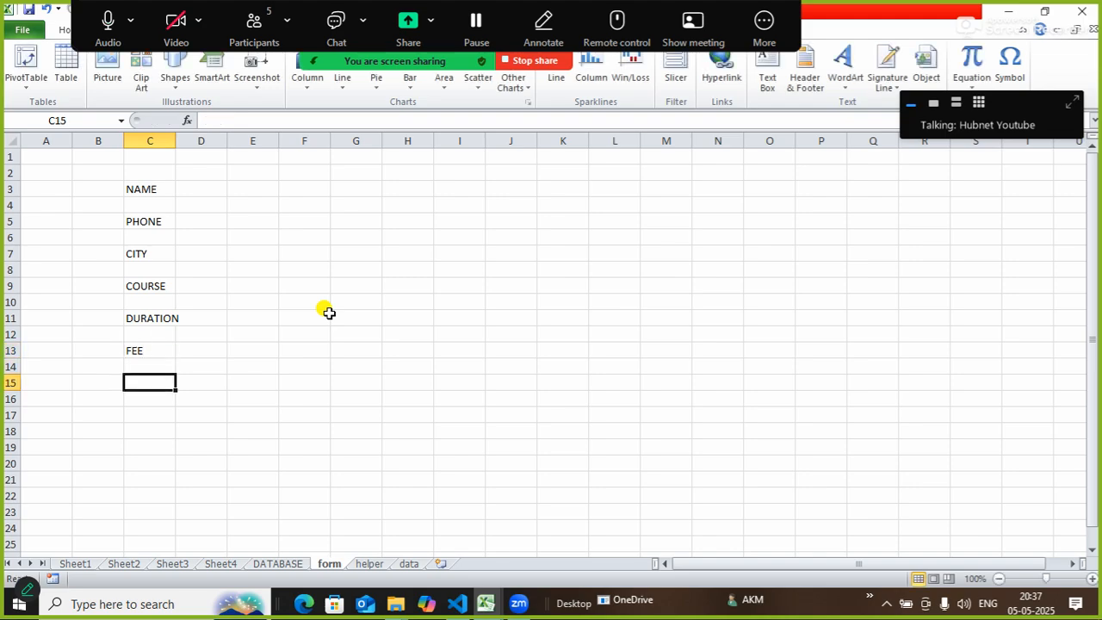
type("FEE.")
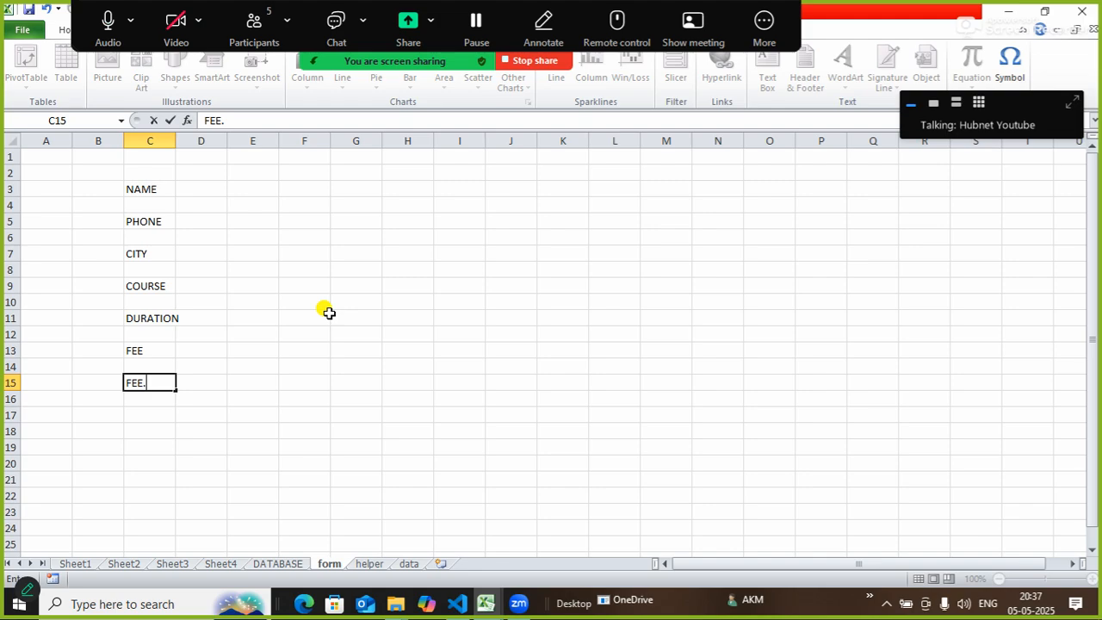
type("PAID")
key("Return")
key("Return")
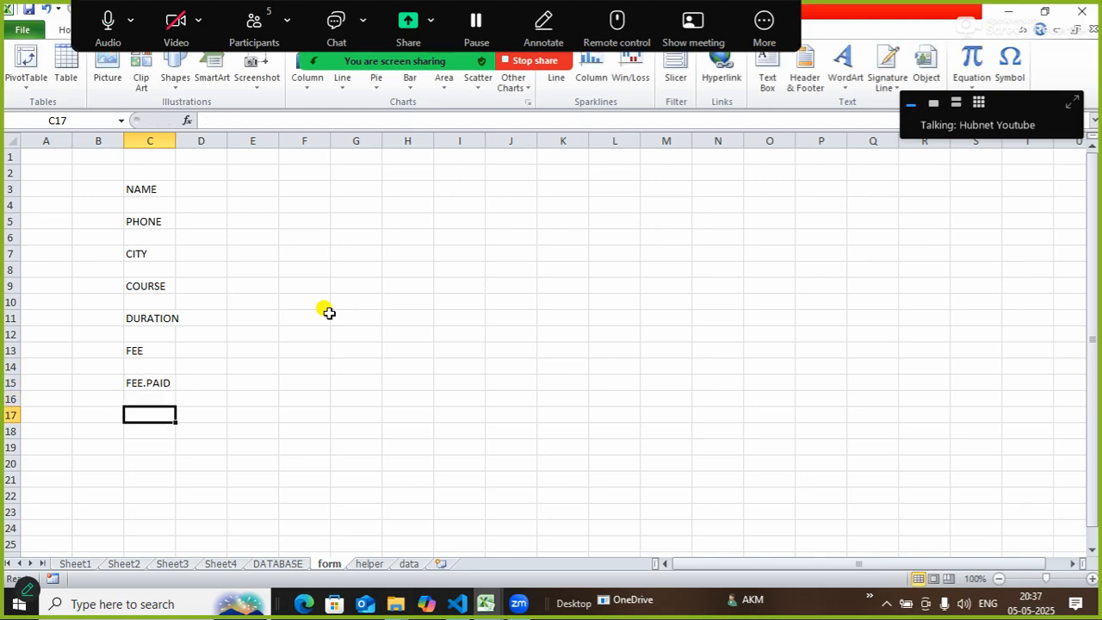
type("F")
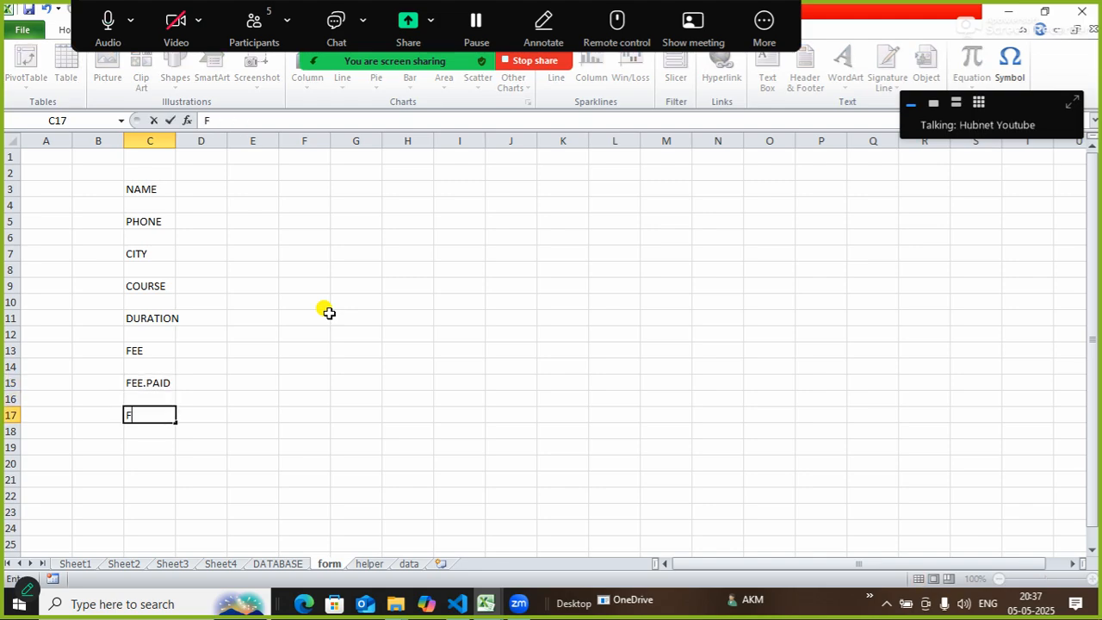
type("EE.REM")
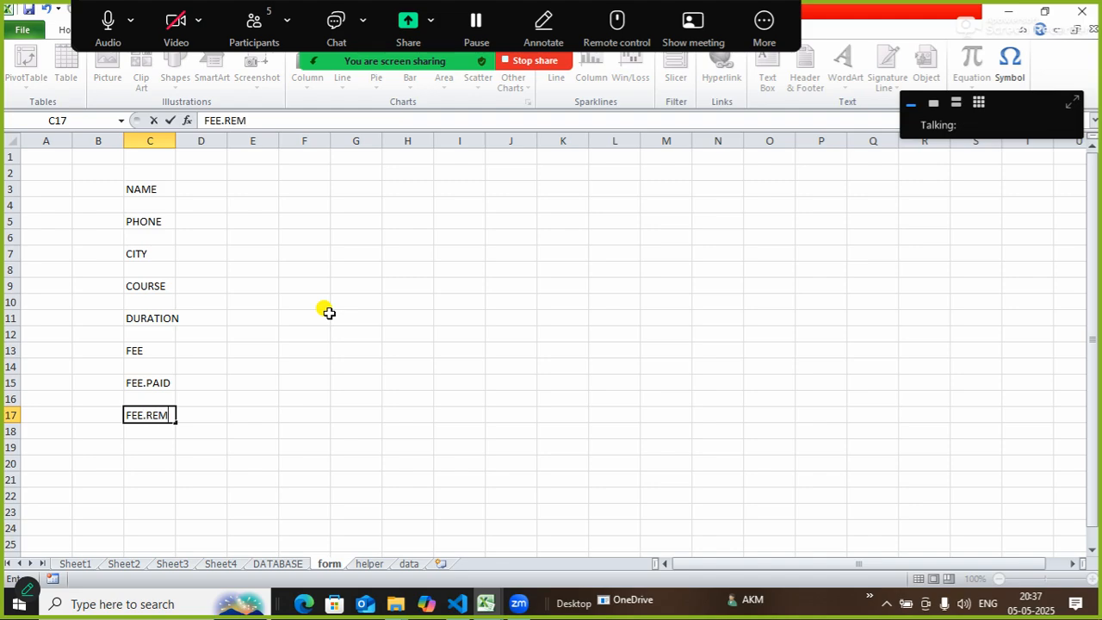
key("Return")
key("Return")
type("DO")
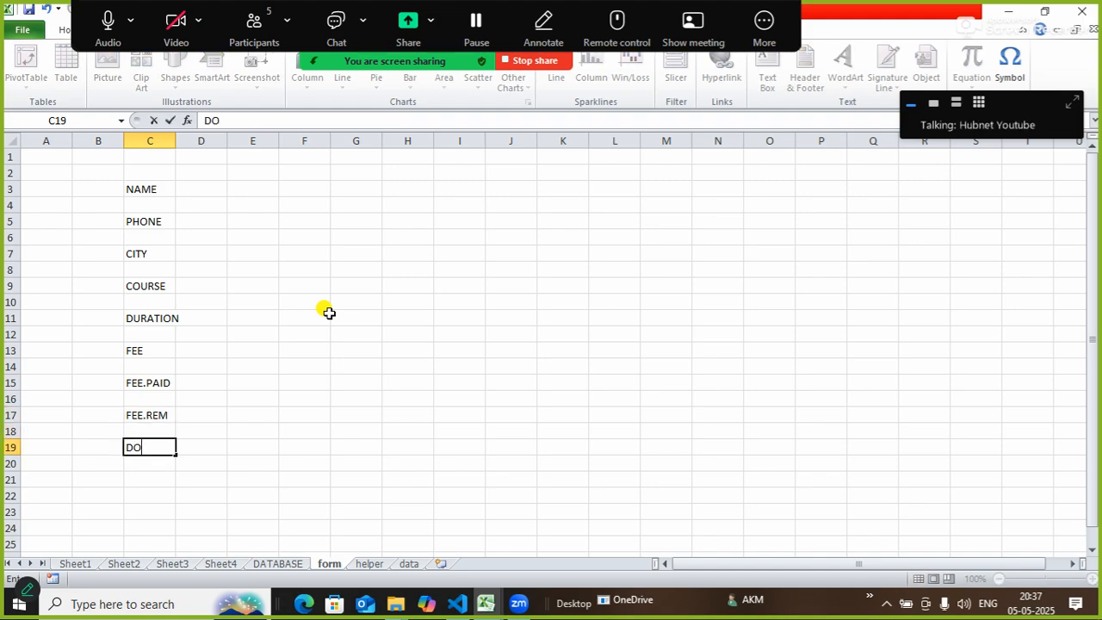
type("A")
key("Return")
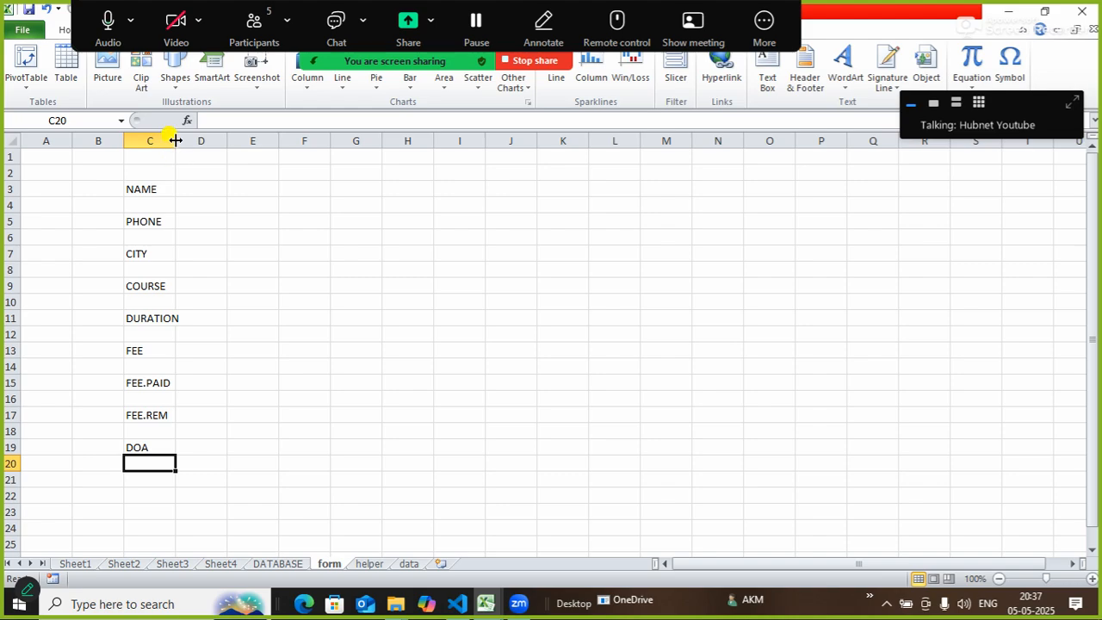
Widen column C for labels, shrink column D to a thin spacer, and widen column E.
left_click_drag(176, 141, 202, 144)
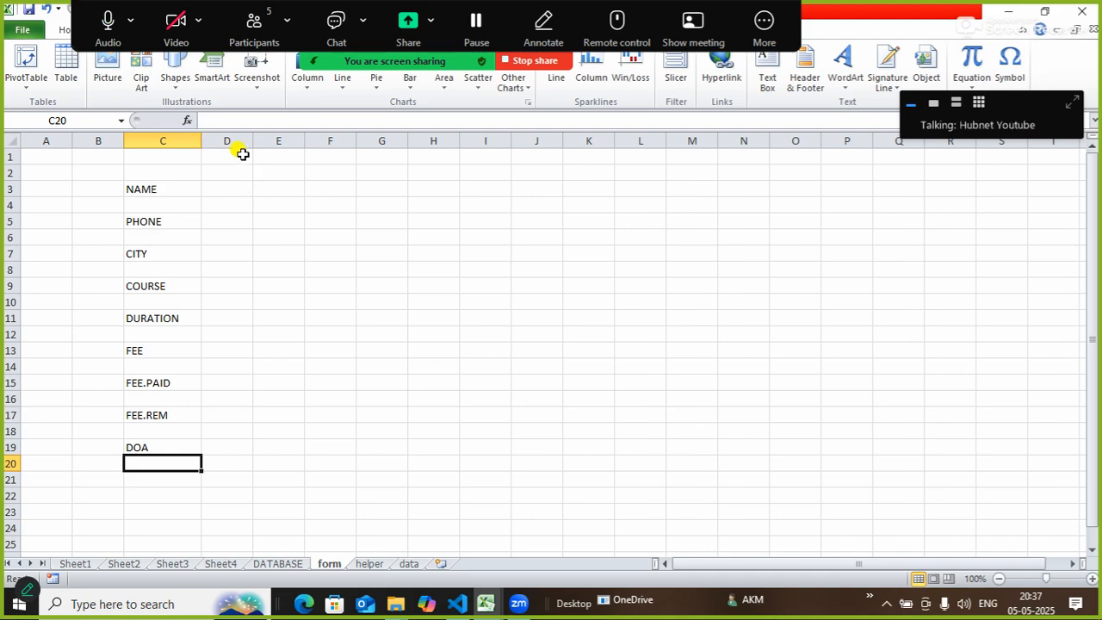
left_click_drag(254, 140, 315, 146)
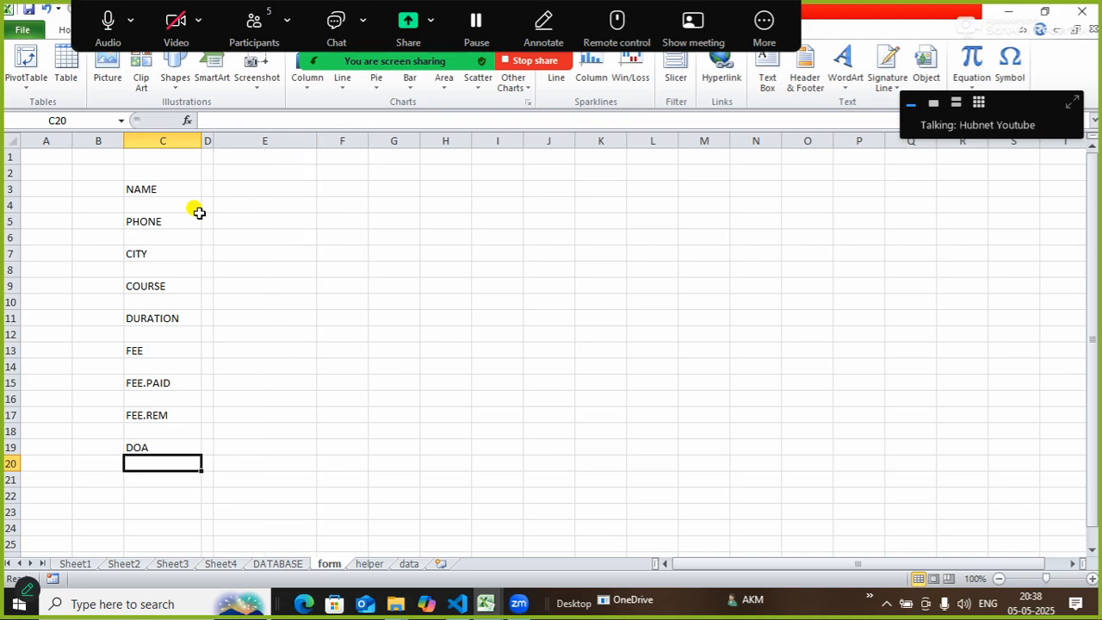
left_click(241, 190)
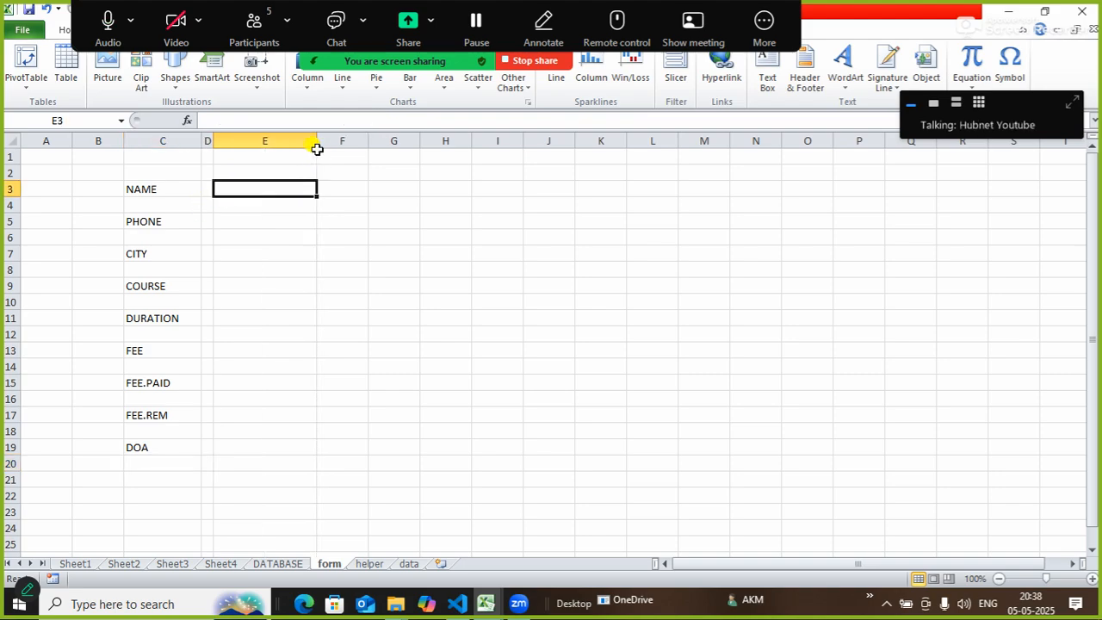
left_click_drag(316, 140, 366, 140)
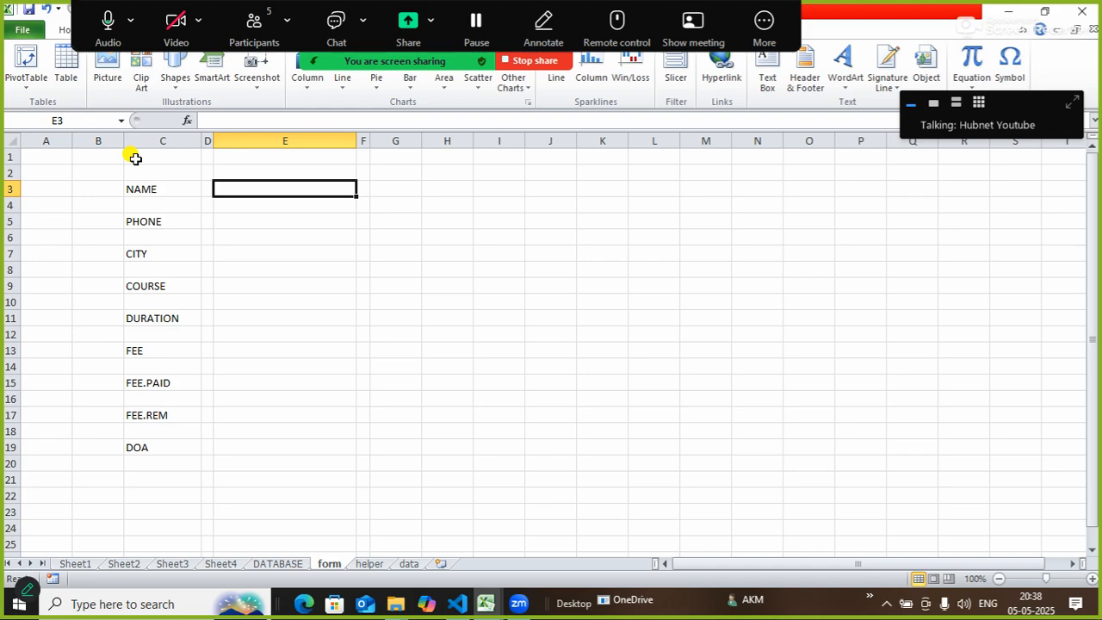
left_click_drag(136, 159, 389, 160)
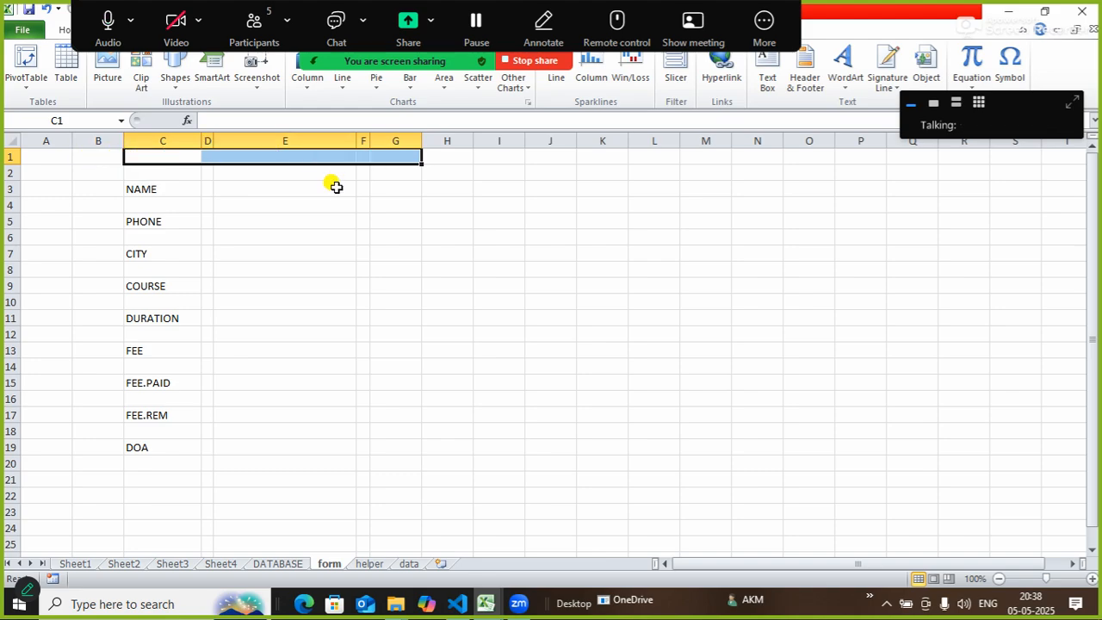
Type the title ADMISSION FORM in cell C1.
left_click(361, 236)
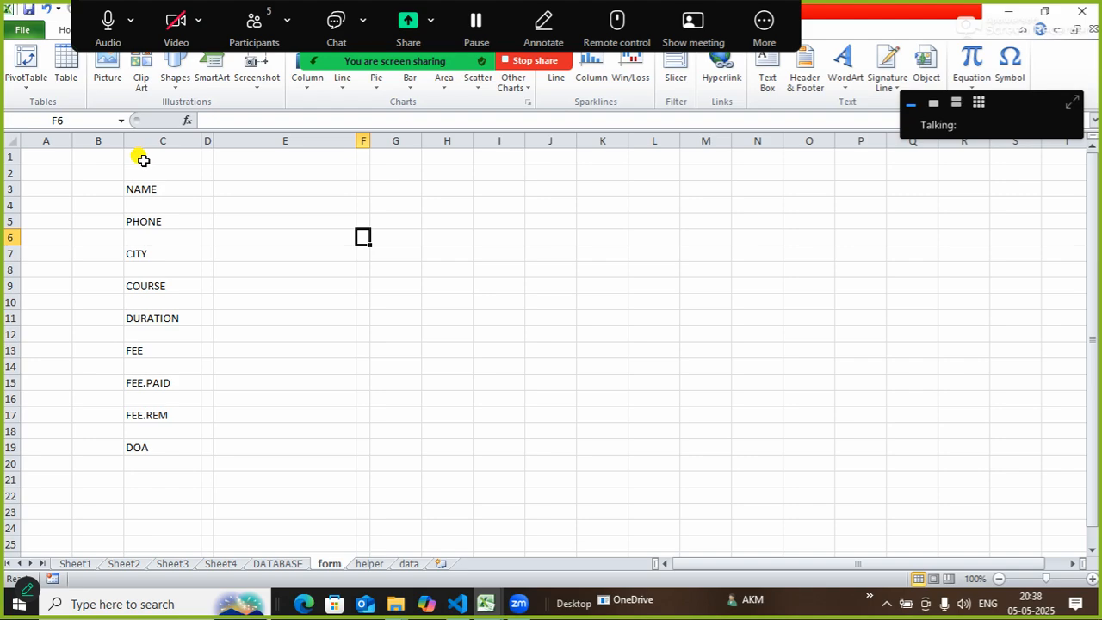
left_click_drag(143, 160, 361, 159)
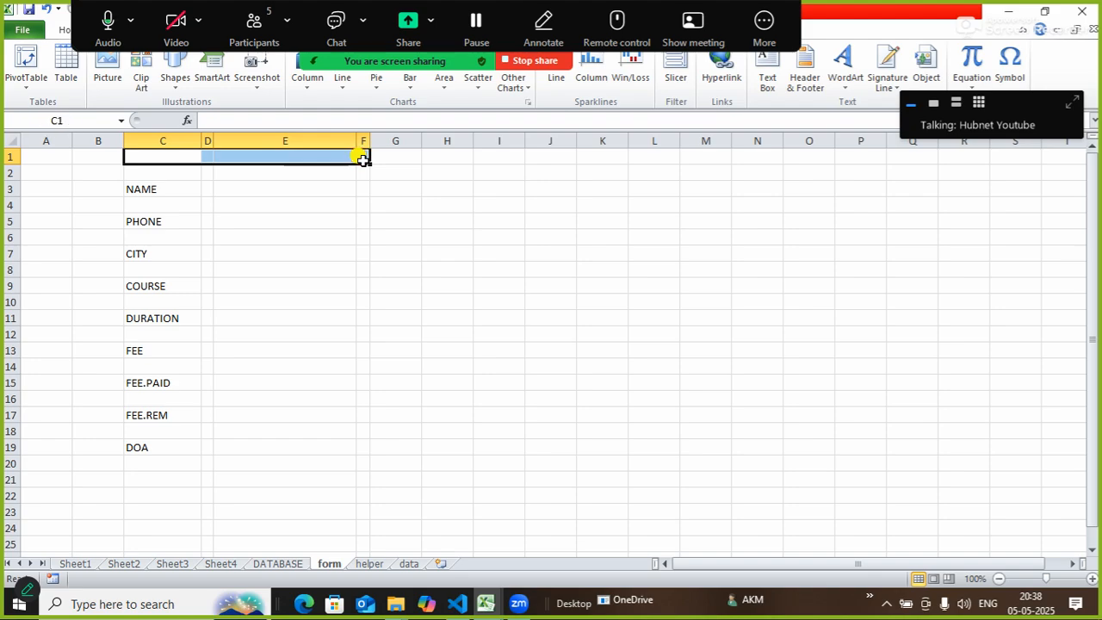
type("ADMISSION FOR")
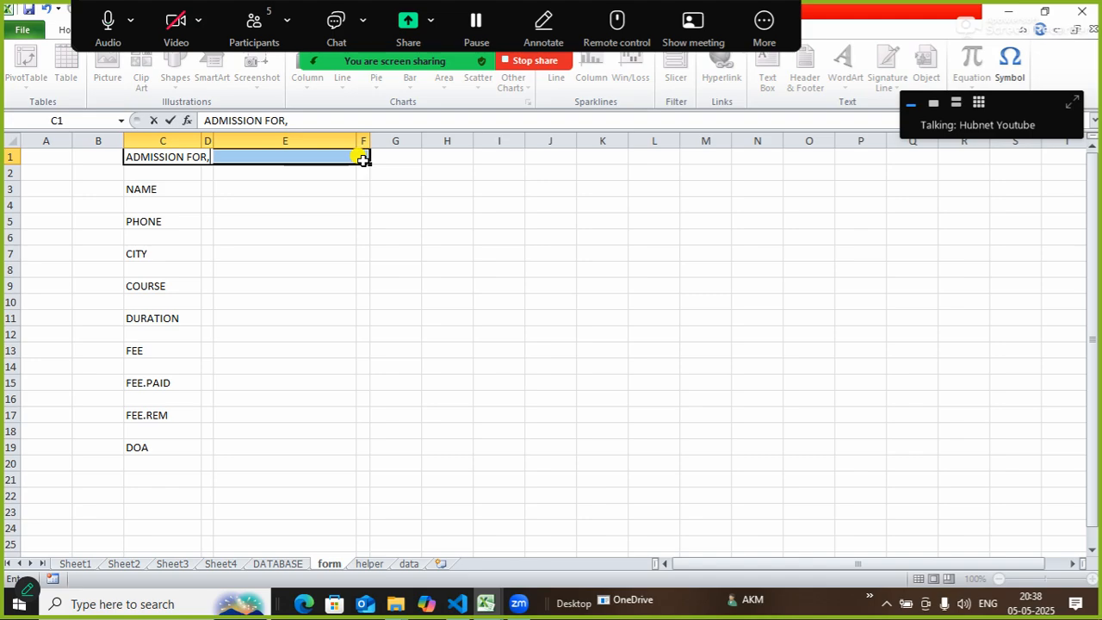
type("M")
key("Return")
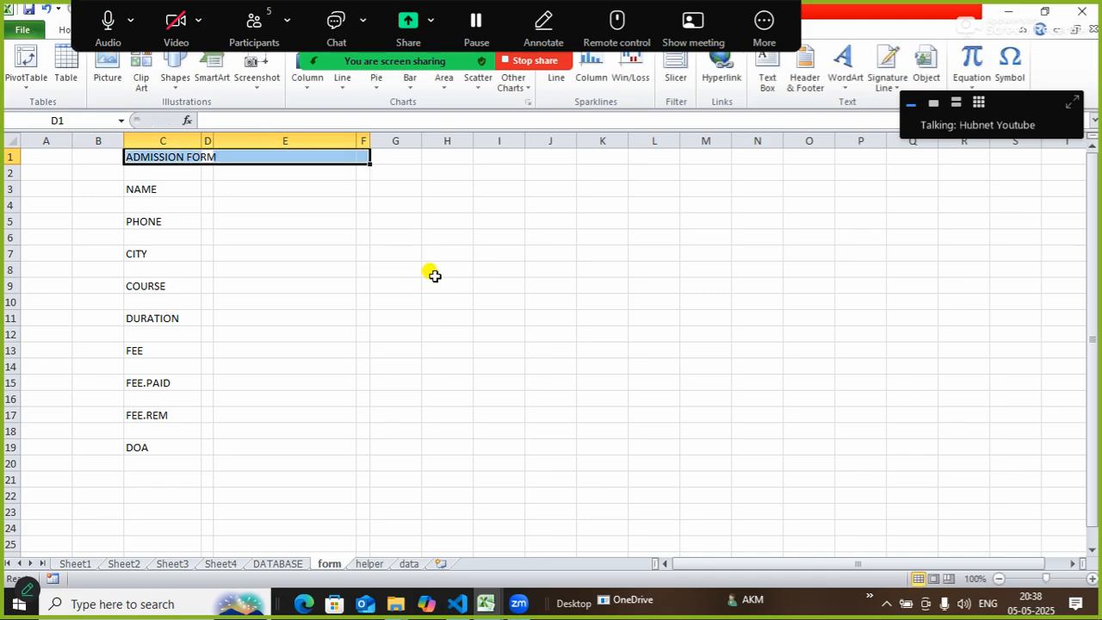
Insert a blank row above the title and make it taller.
right_click(8, 155)
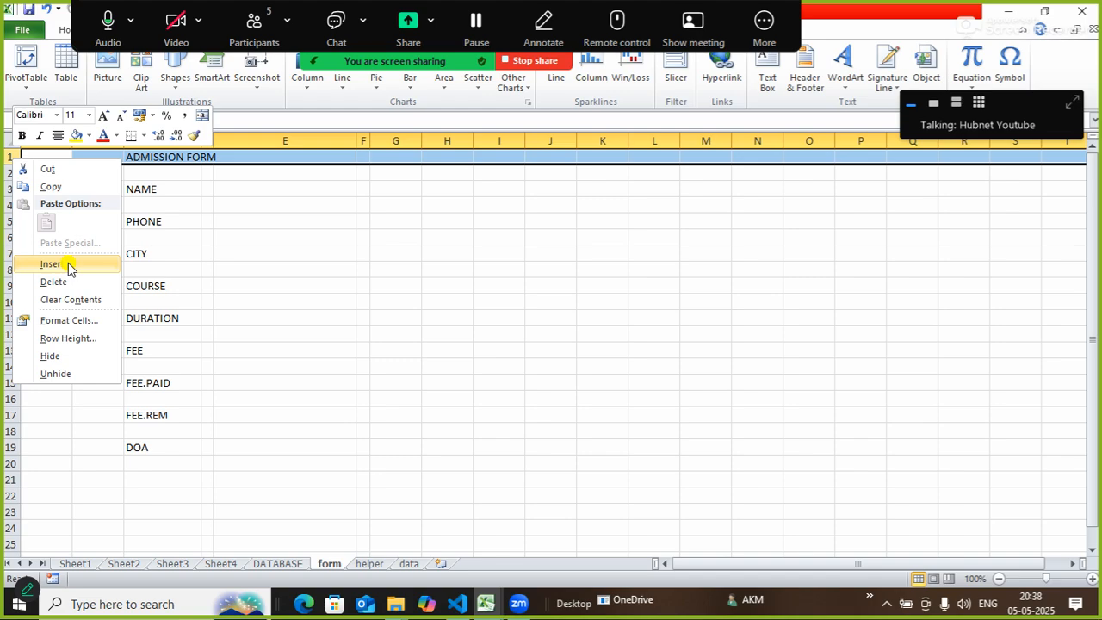
key("Escape")
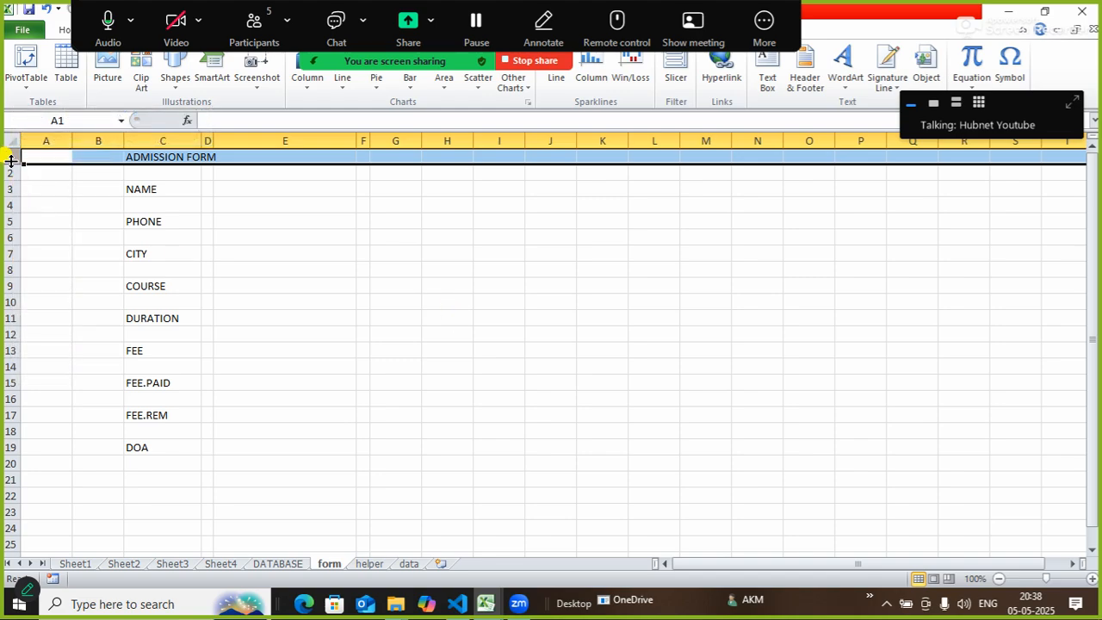
left_click(333, 256)
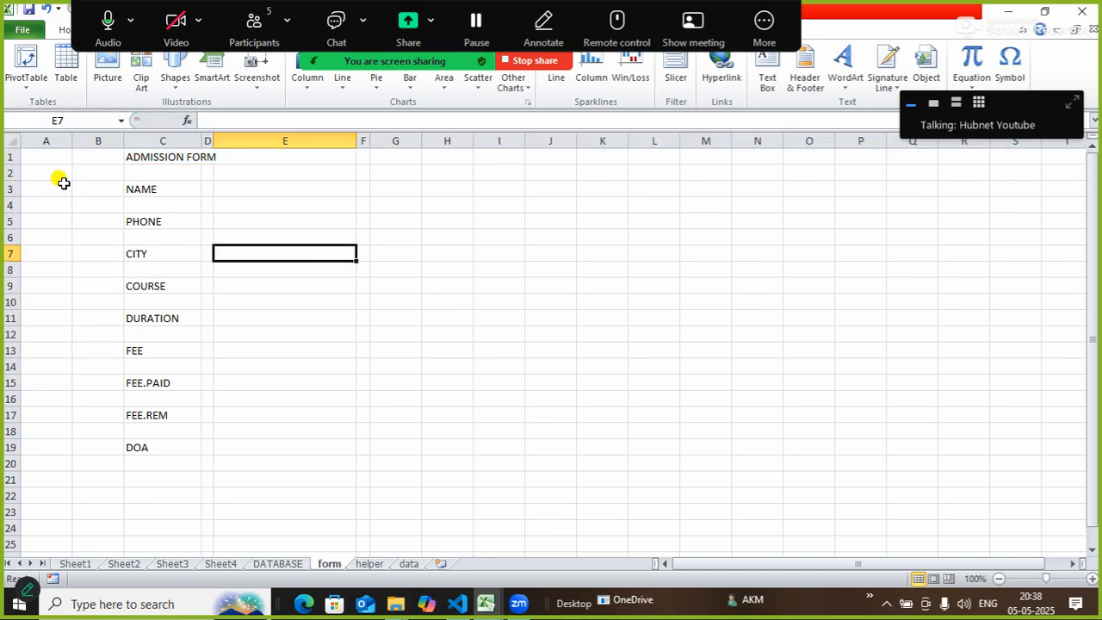
right_click(9, 158)
left_click(79, 265)
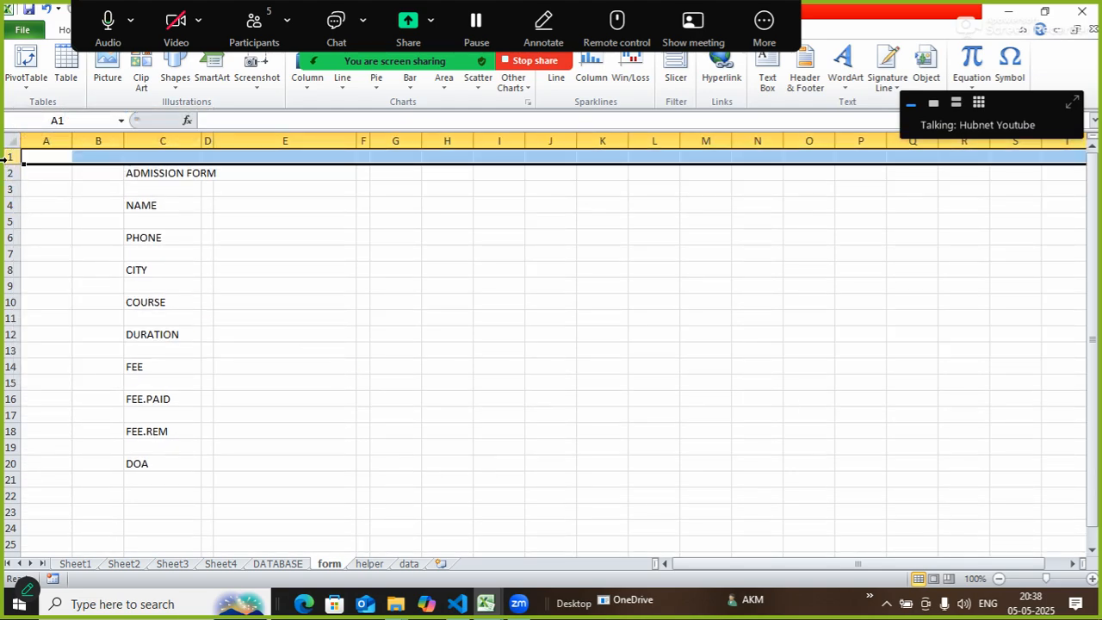
left_click(224, 272)
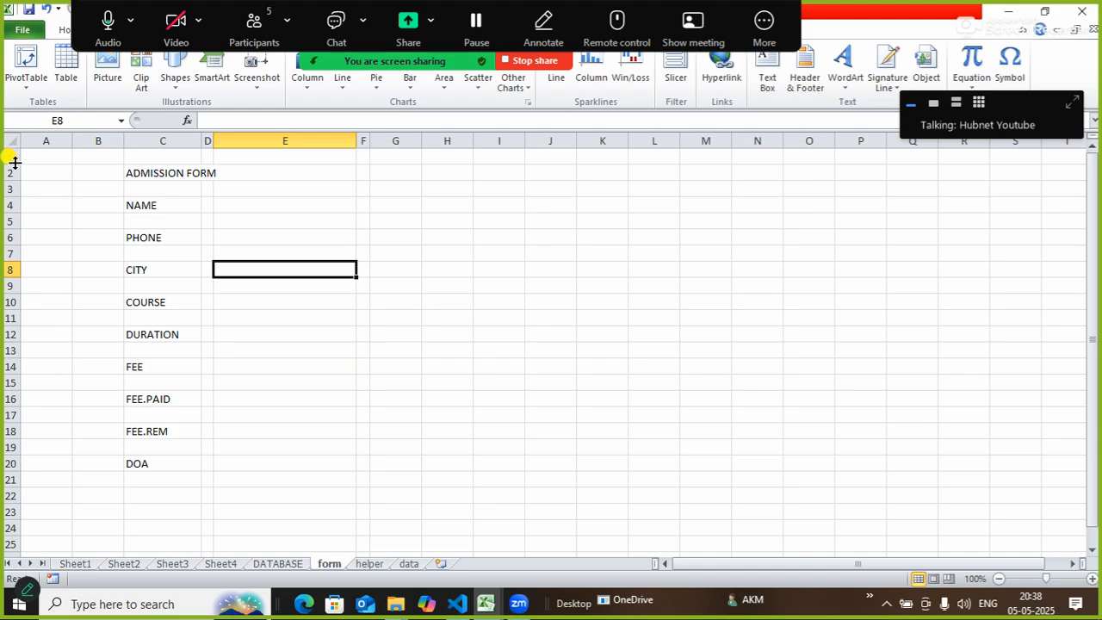
left_click_drag(10, 165, 14, 168)
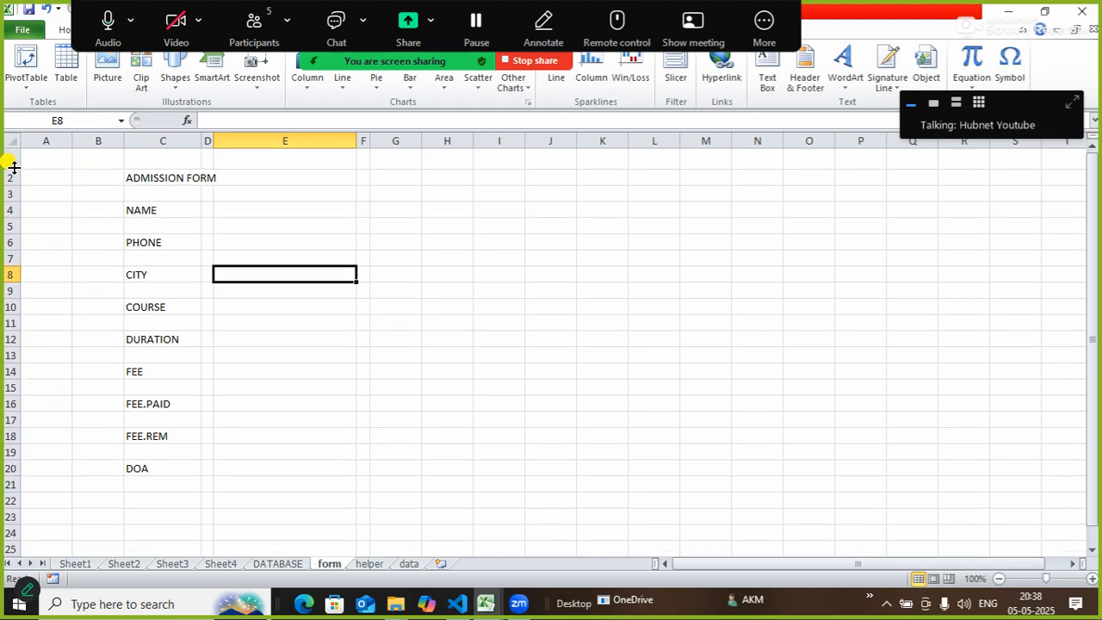
Merge and centre the title across C2:E2.
left_click_drag(156, 178, 260, 177)
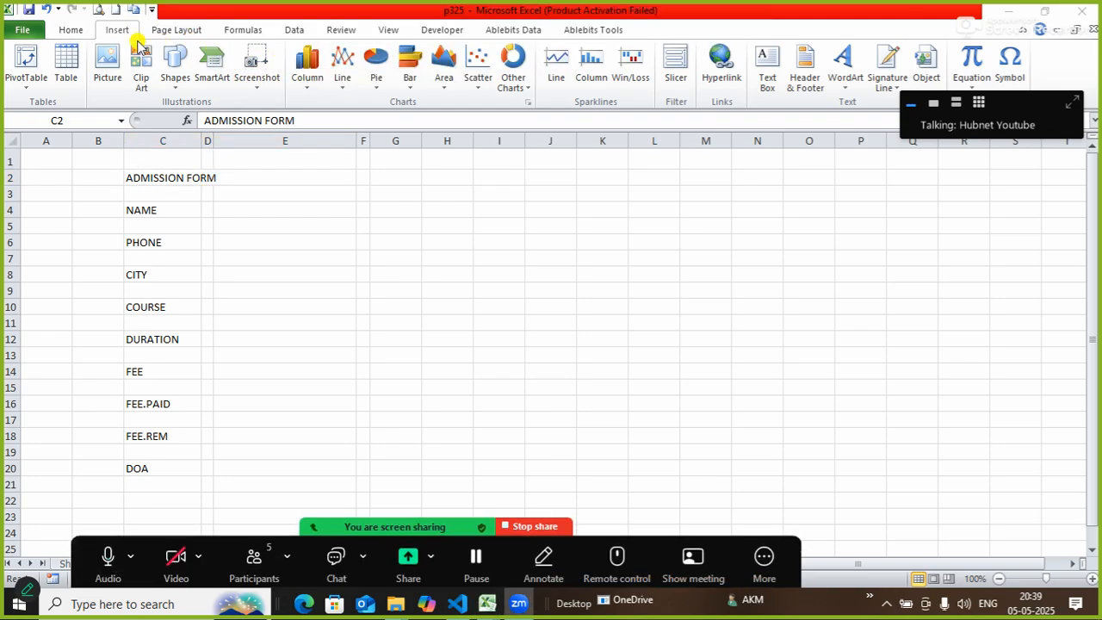
left_click(72, 31)
left_click(425, 76)
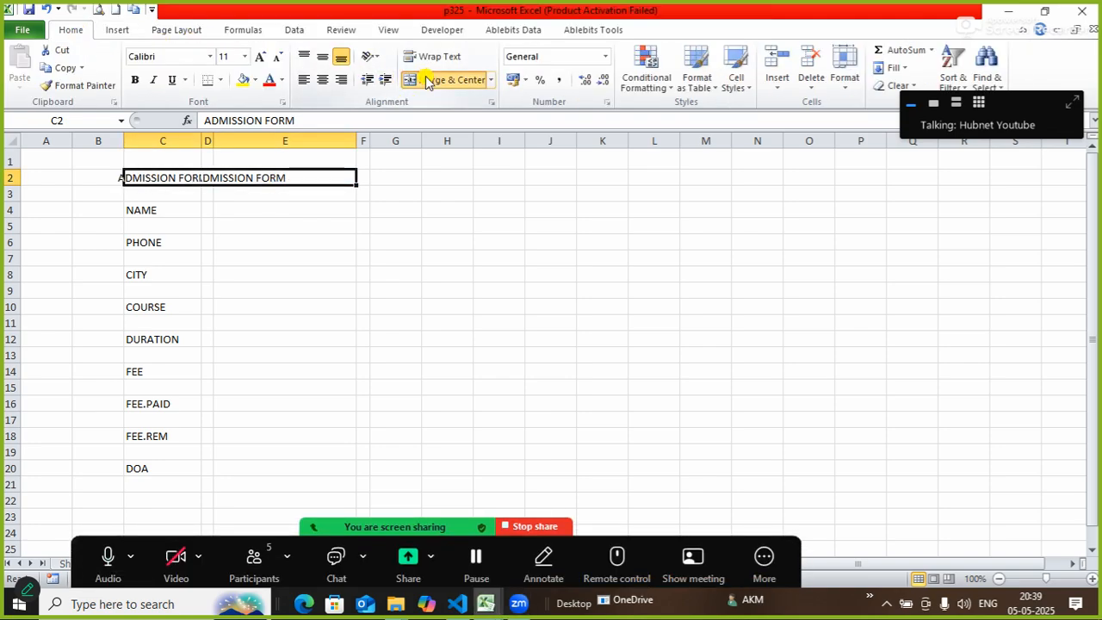
left_click(218, 80)
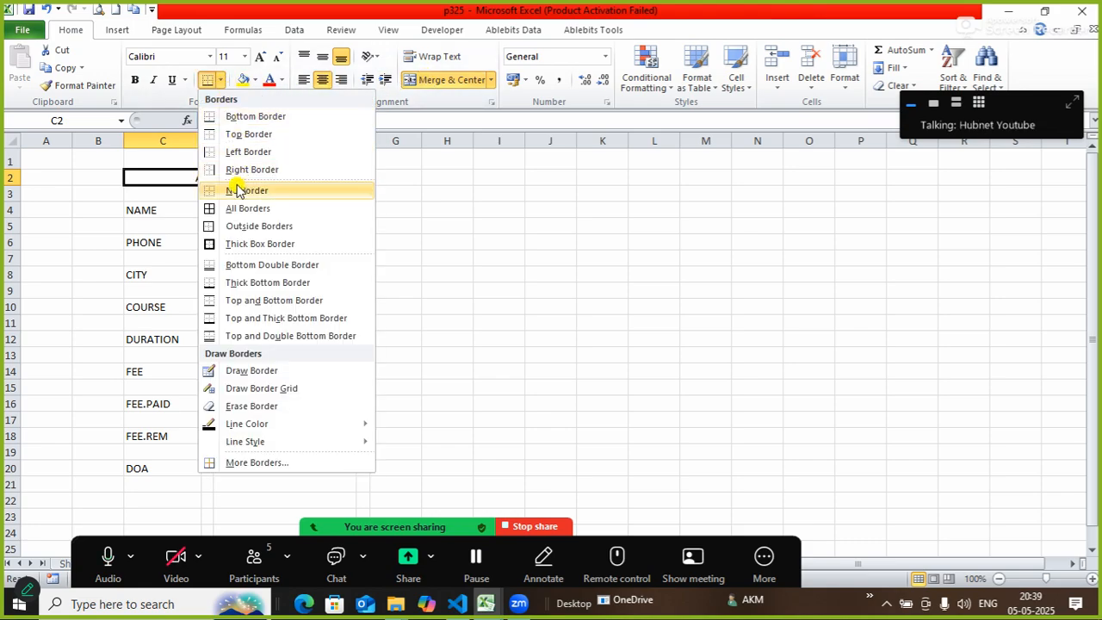
Put a thick box border around the merged title cell.
left_click(249, 244)
left_click(529, 258)
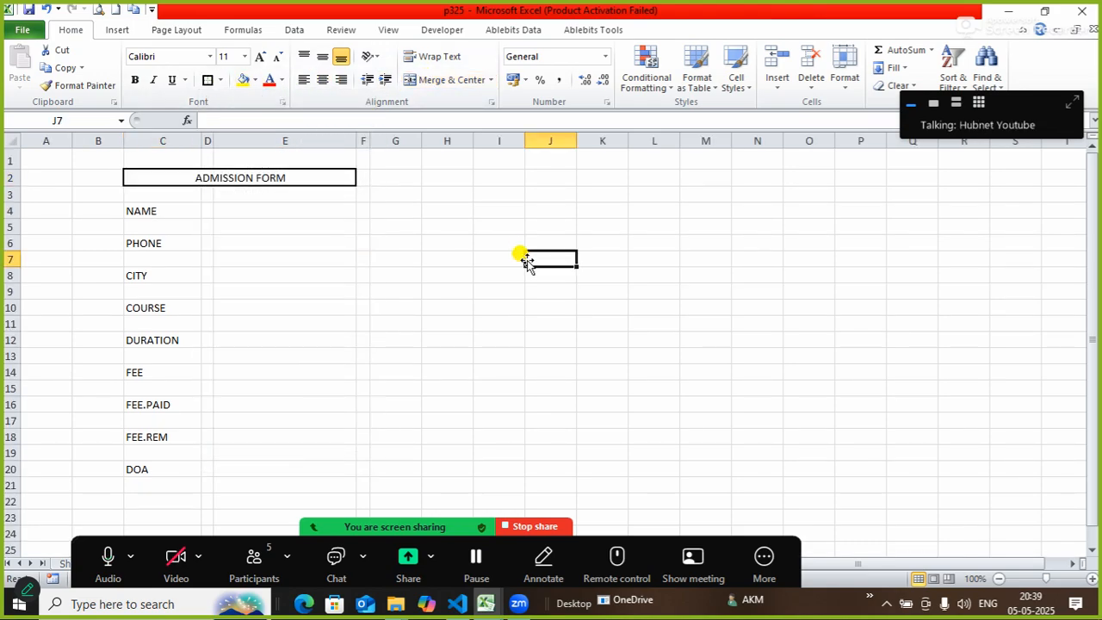
left_click(241, 178)
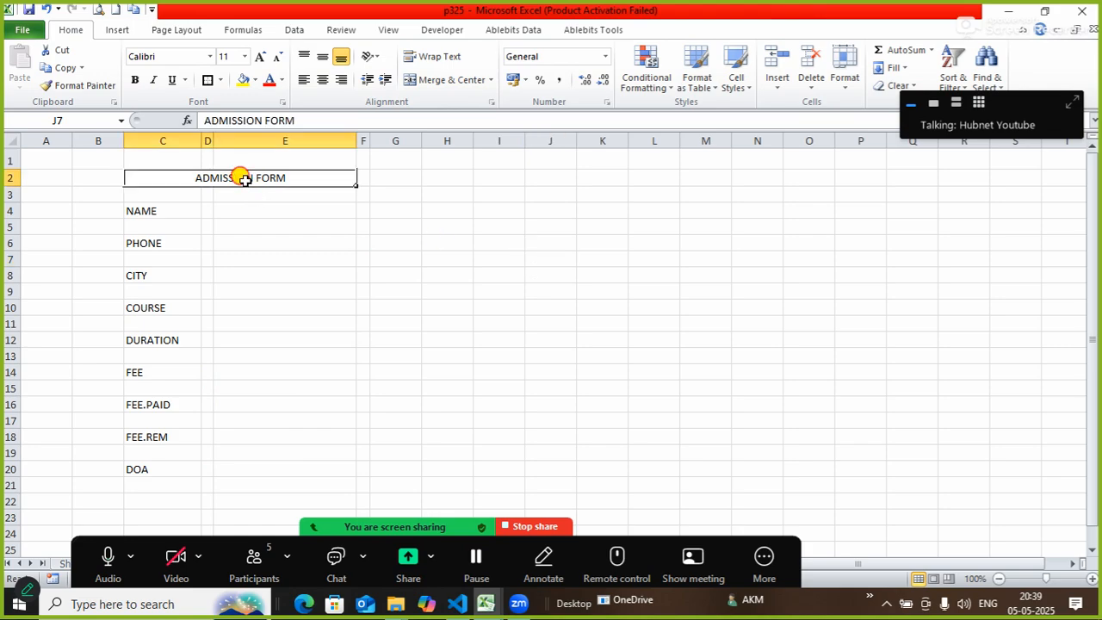
Format the title as bold Monotype Corsiva at size 18.
left_click(187, 58)
type("Mon")
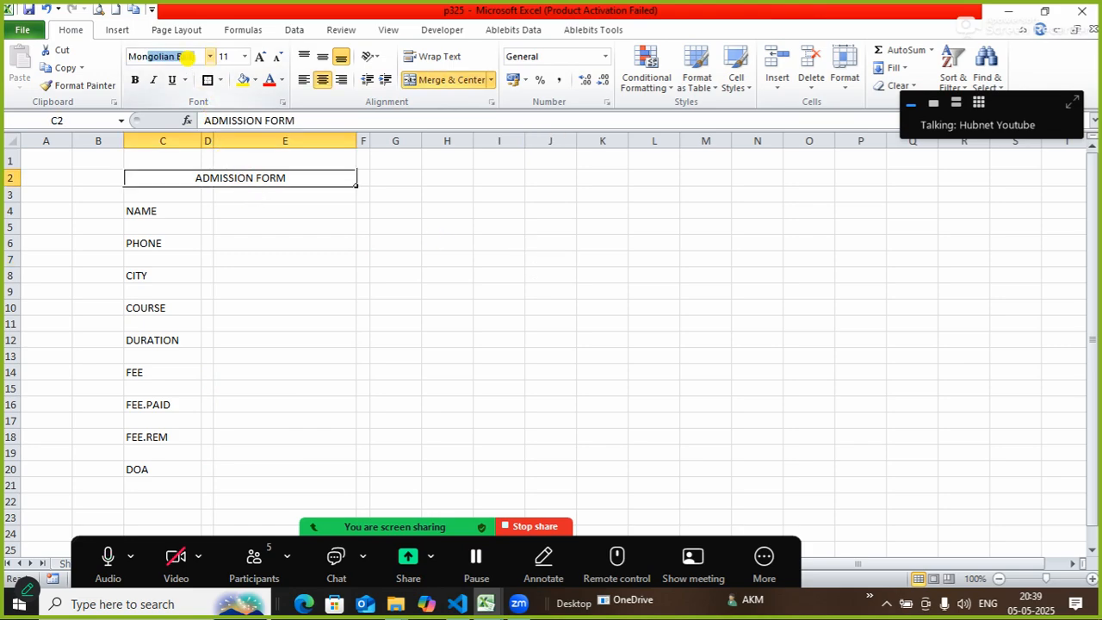
type("orsiv")
key("Return")
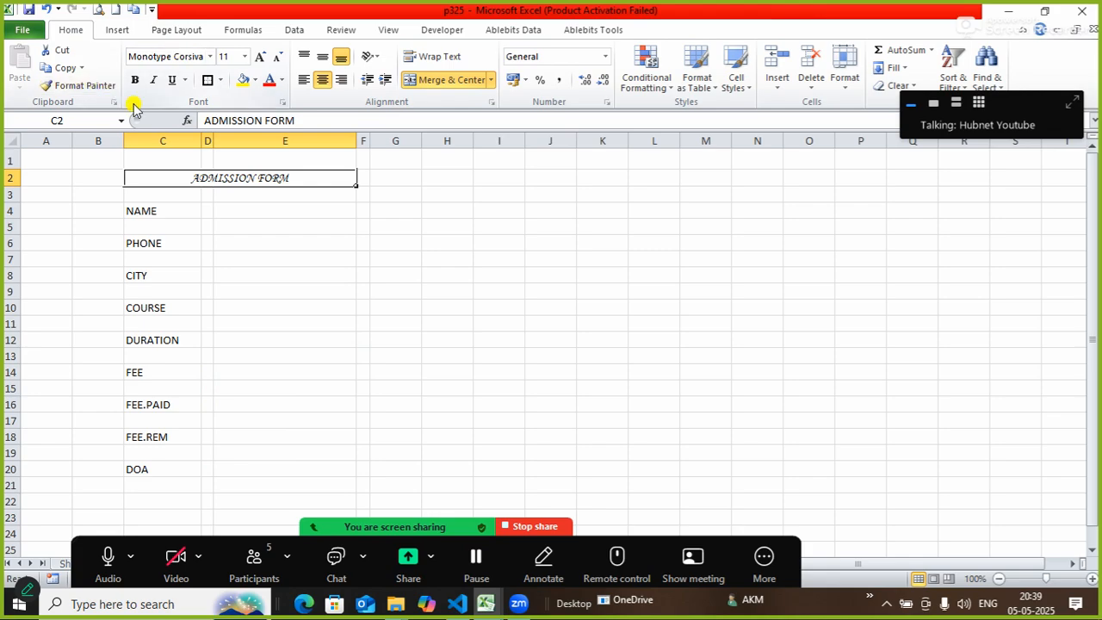
left_click(136, 87)
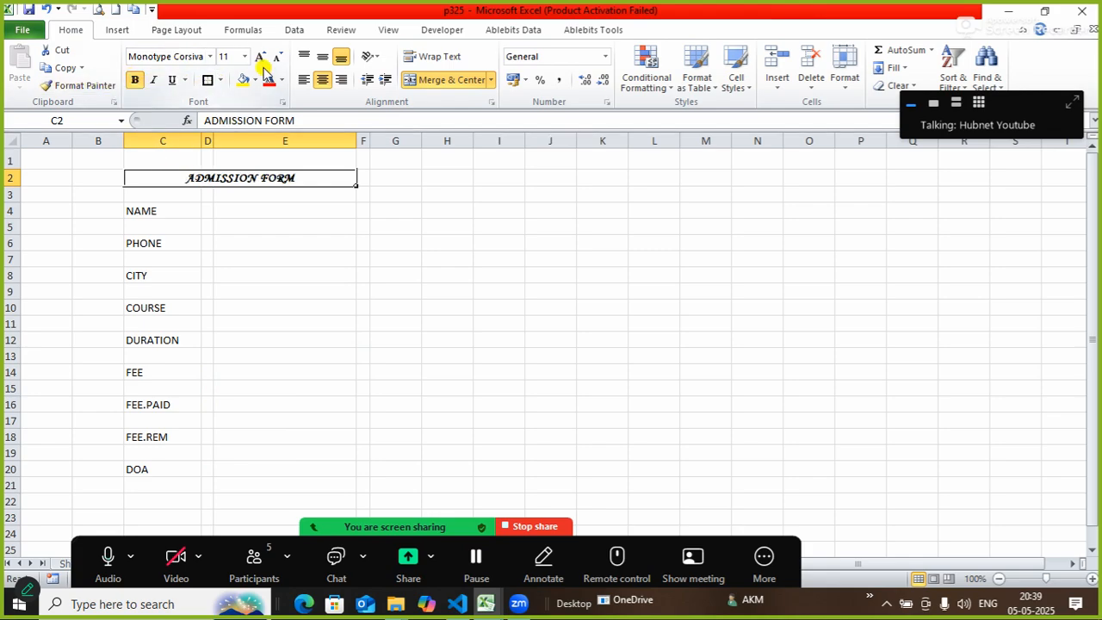
left_click(260, 59)
left_click(261, 58)
left_click(260, 58)
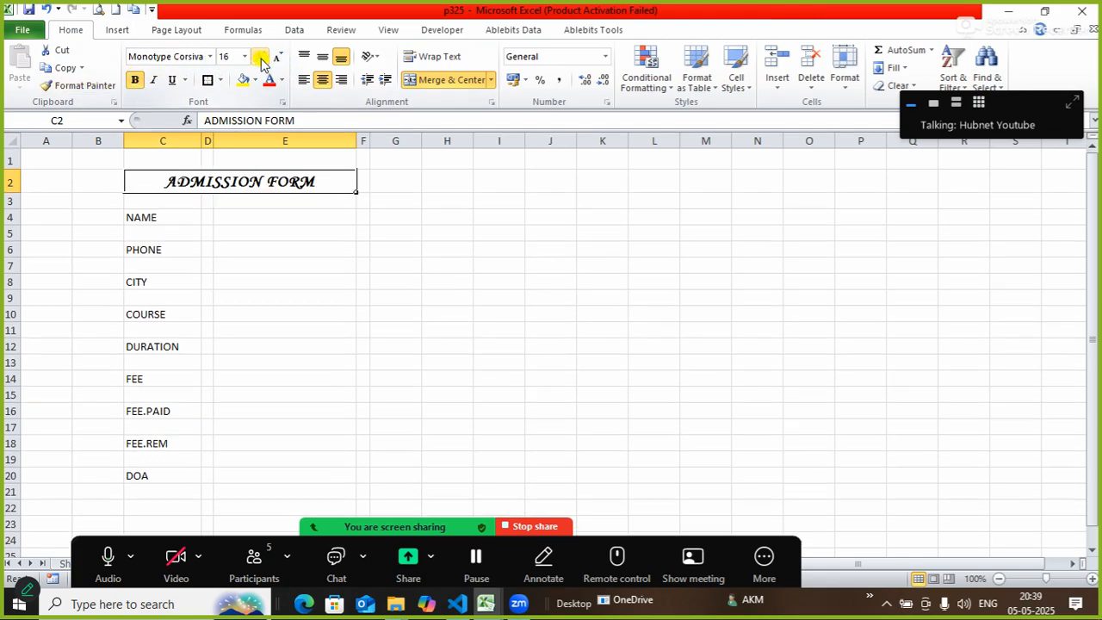
left_click(261, 59)
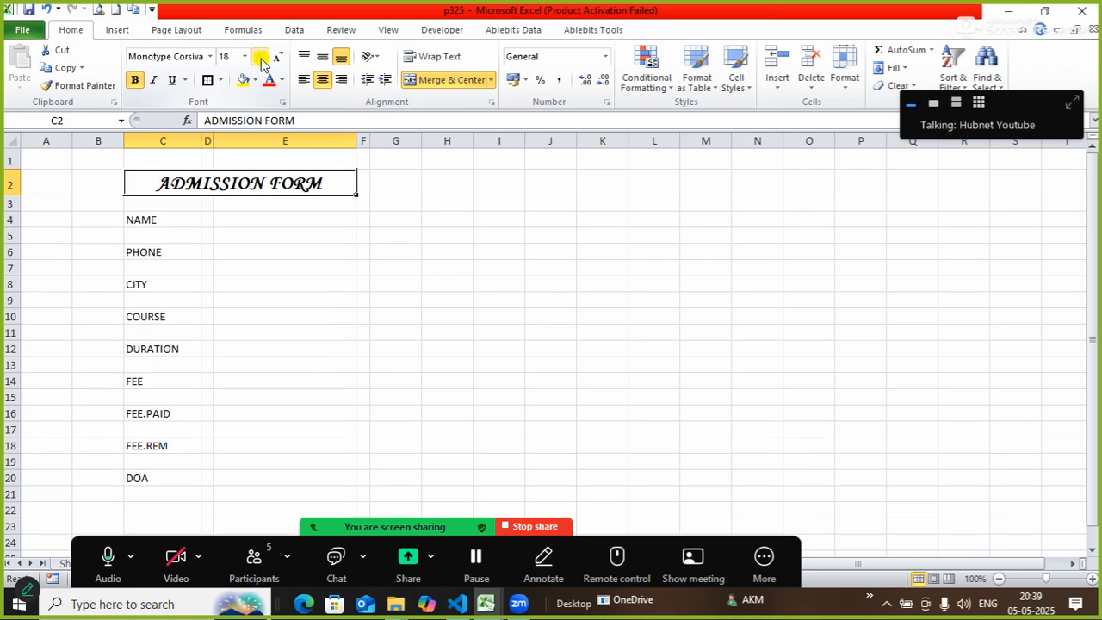
left_click(435, 284)
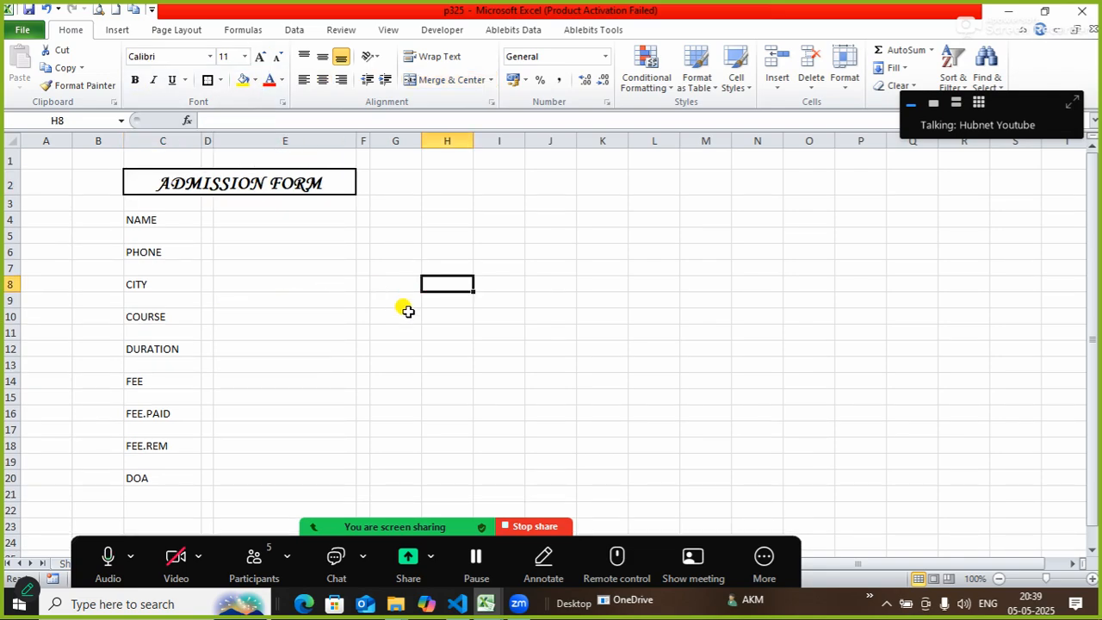
left_click(465, 389)
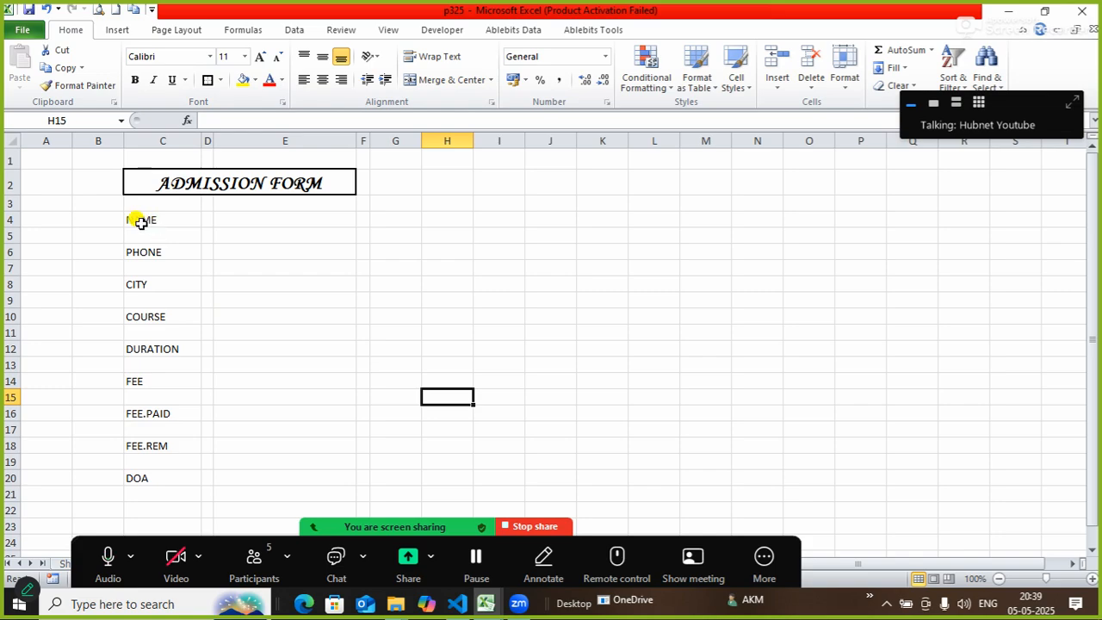
Shorten row 3 and select the NAME through DOA label rows together.
left_click_drag(10, 210, 10, 207)
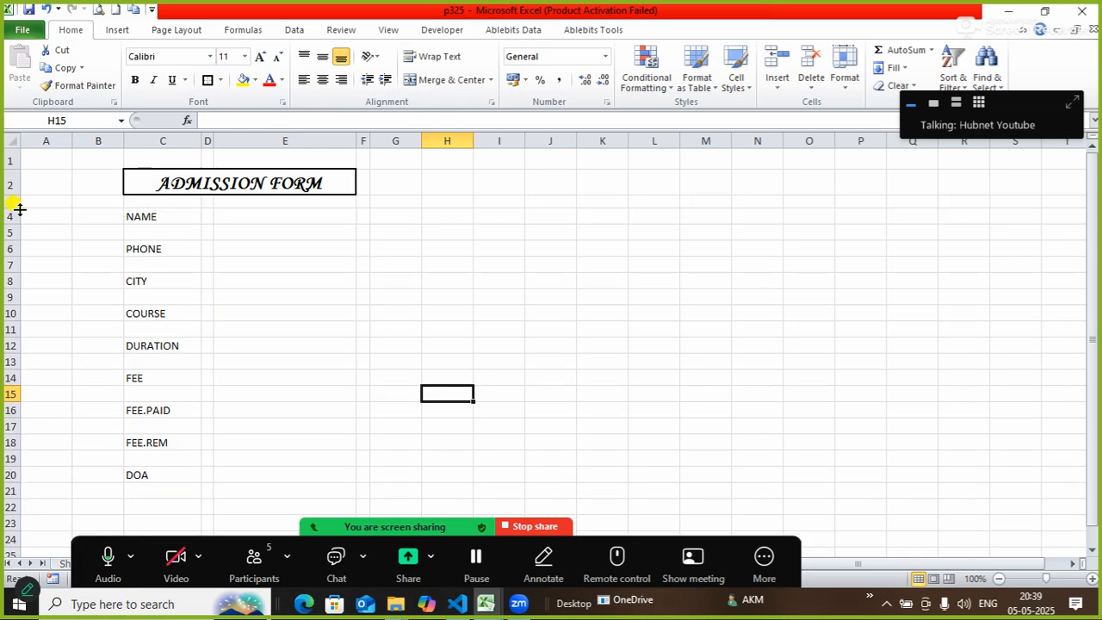
left_click(141, 217)
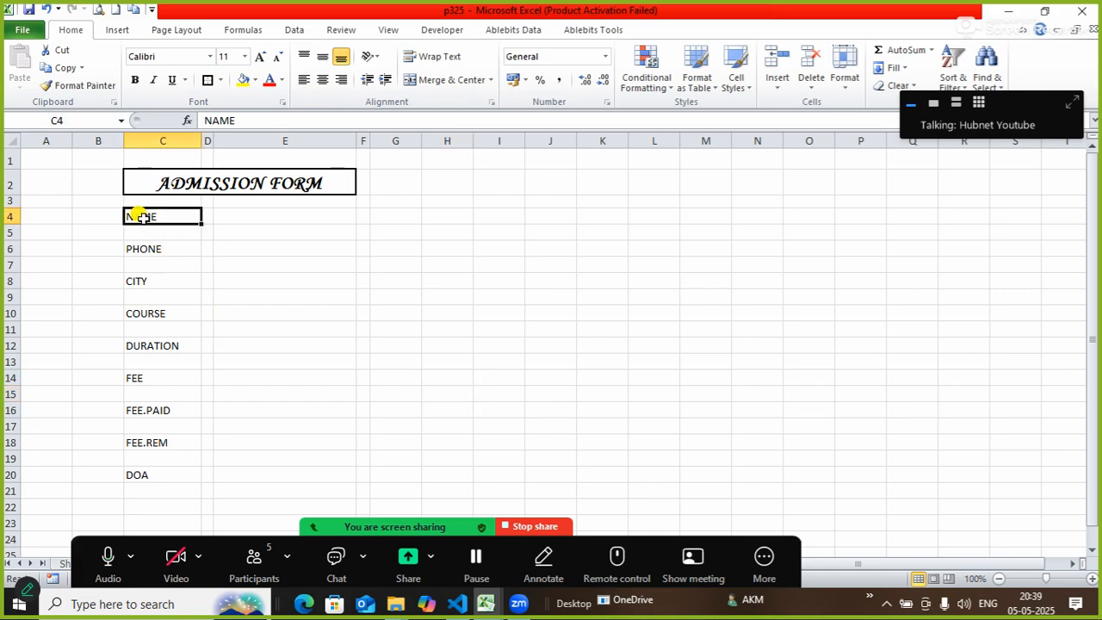
left_click(7, 217)
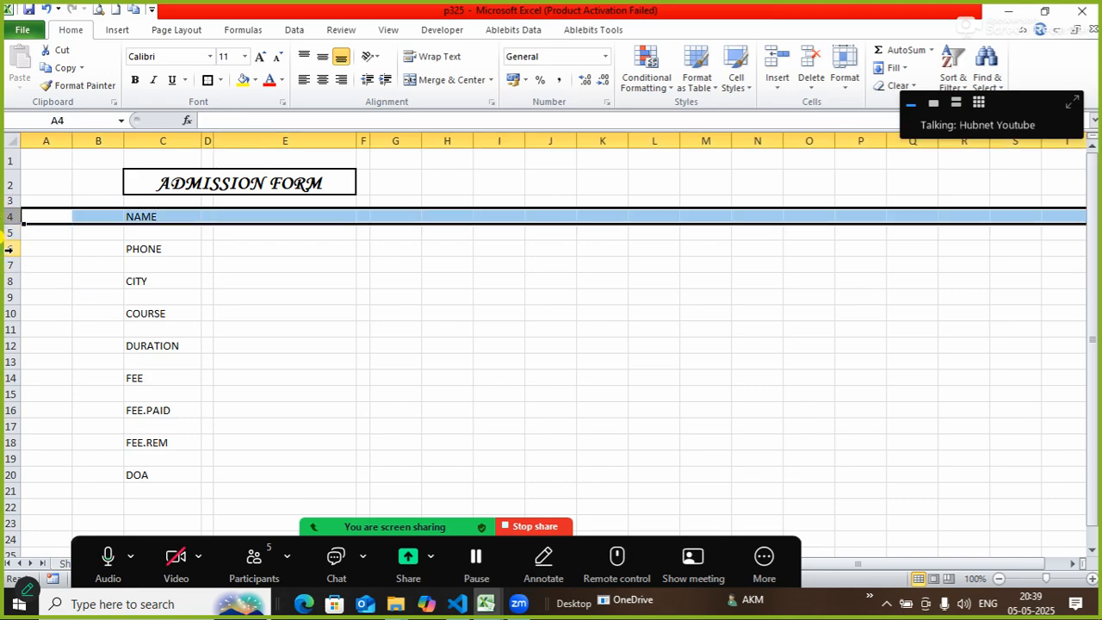
left_click(9, 248, "ctrl")
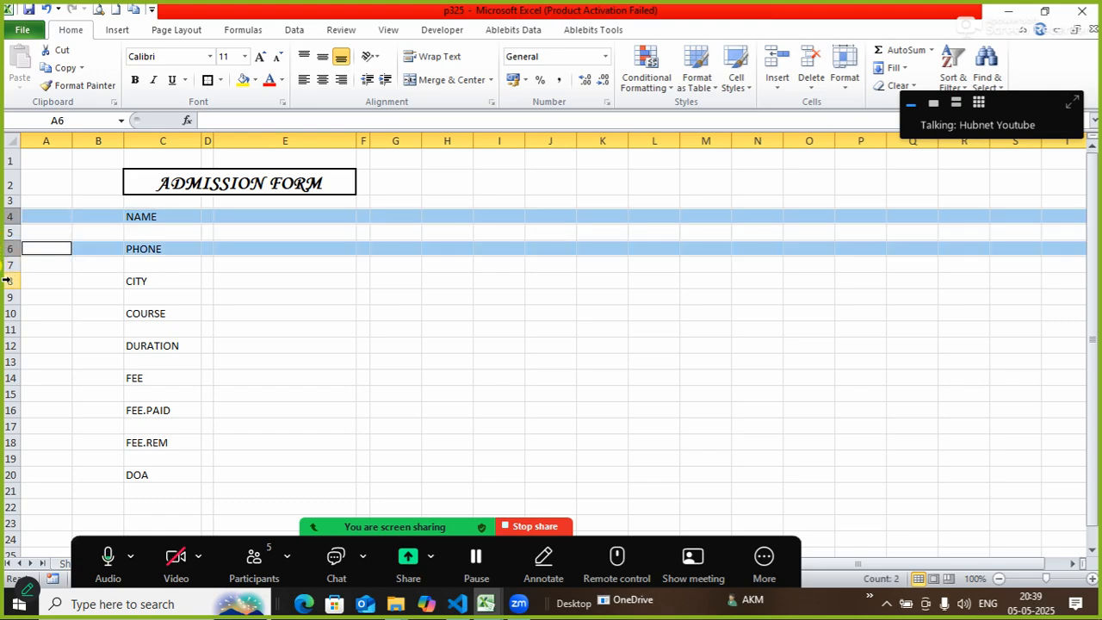
left_click(7, 280, "ctrl")
left_click(9, 314, "ctrl")
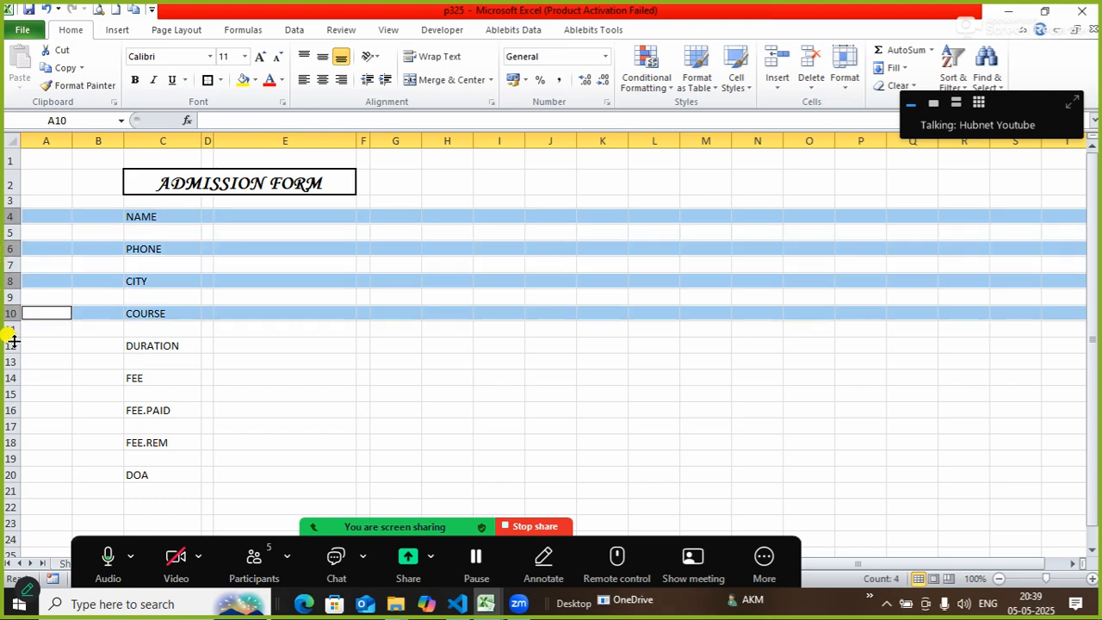
left_click(9, 345, "ctrl")
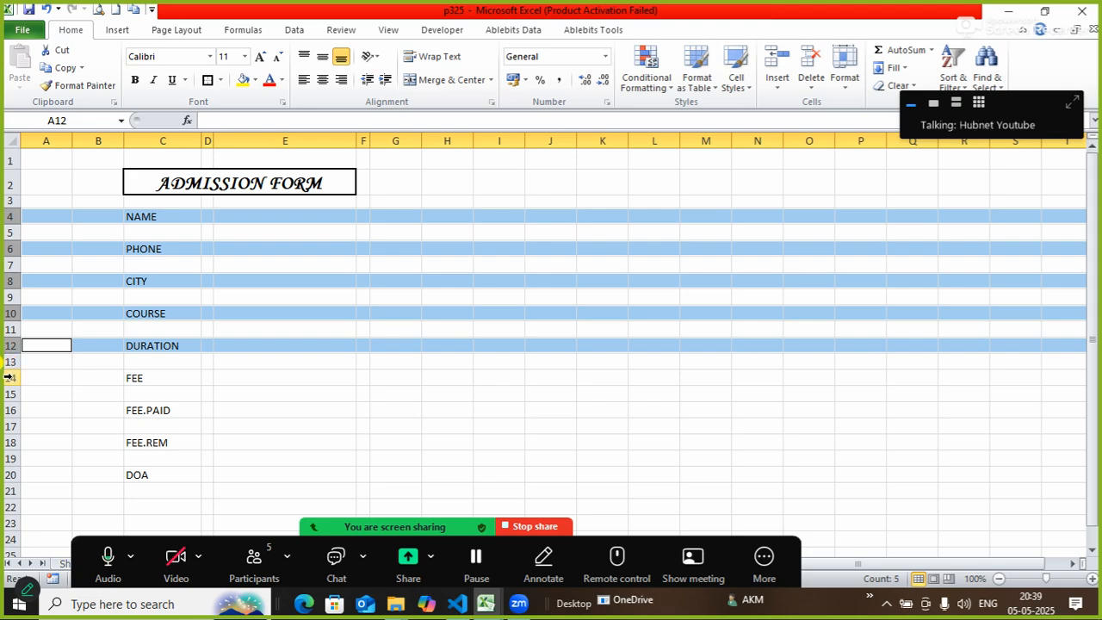
left_click(8, 378, "ctrl")
left_click(9, 410, "ctrl")
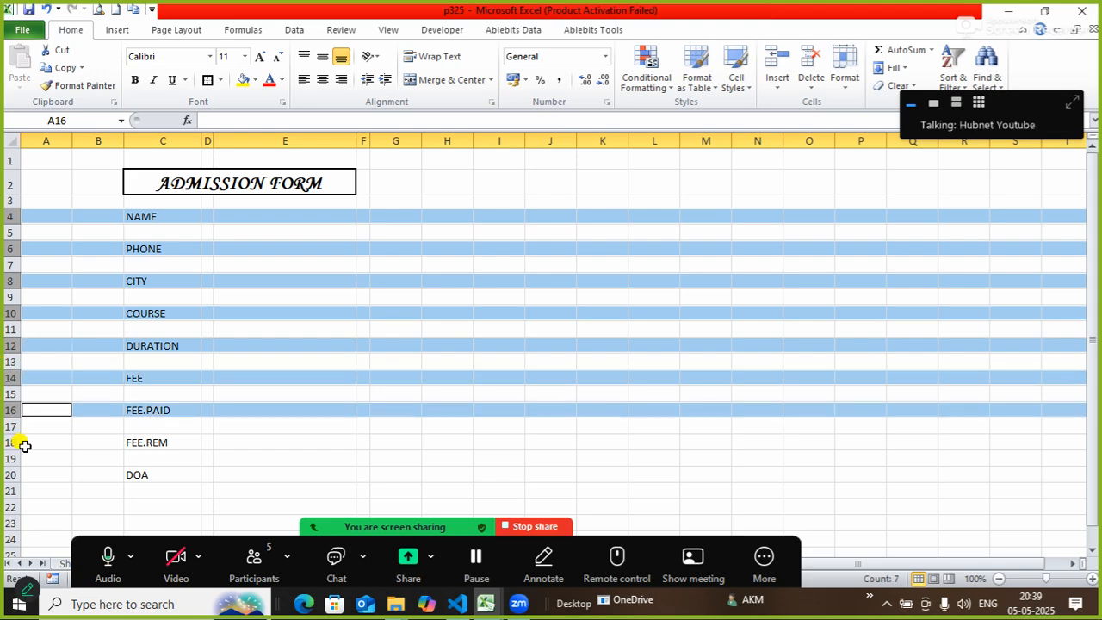
left_click(6, 442, "ctrl")
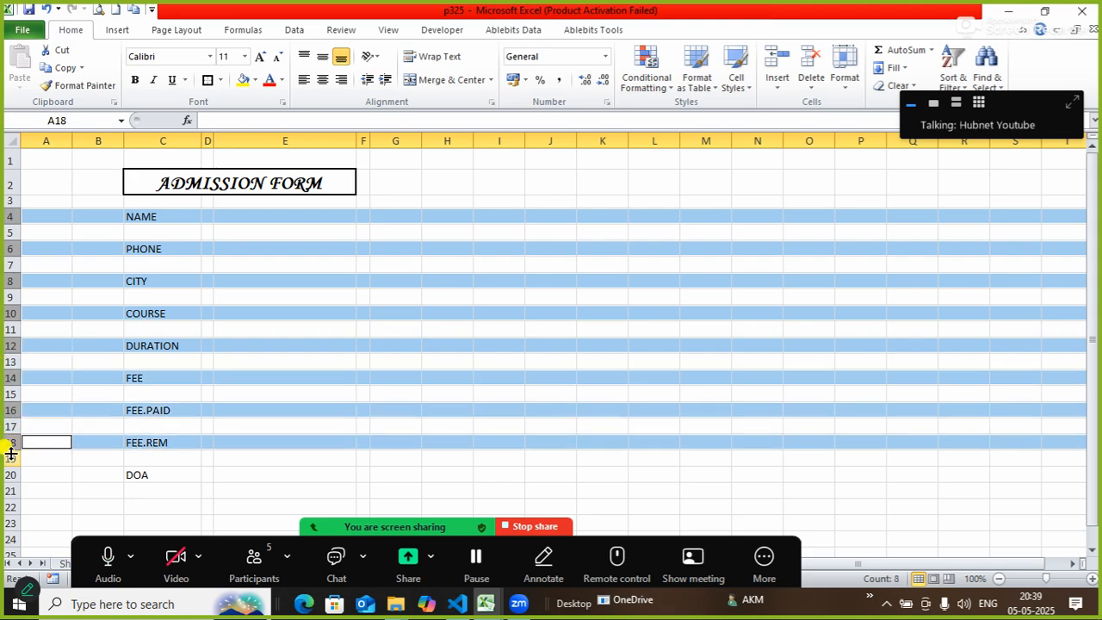
left_click(9, 475, "ctrl")
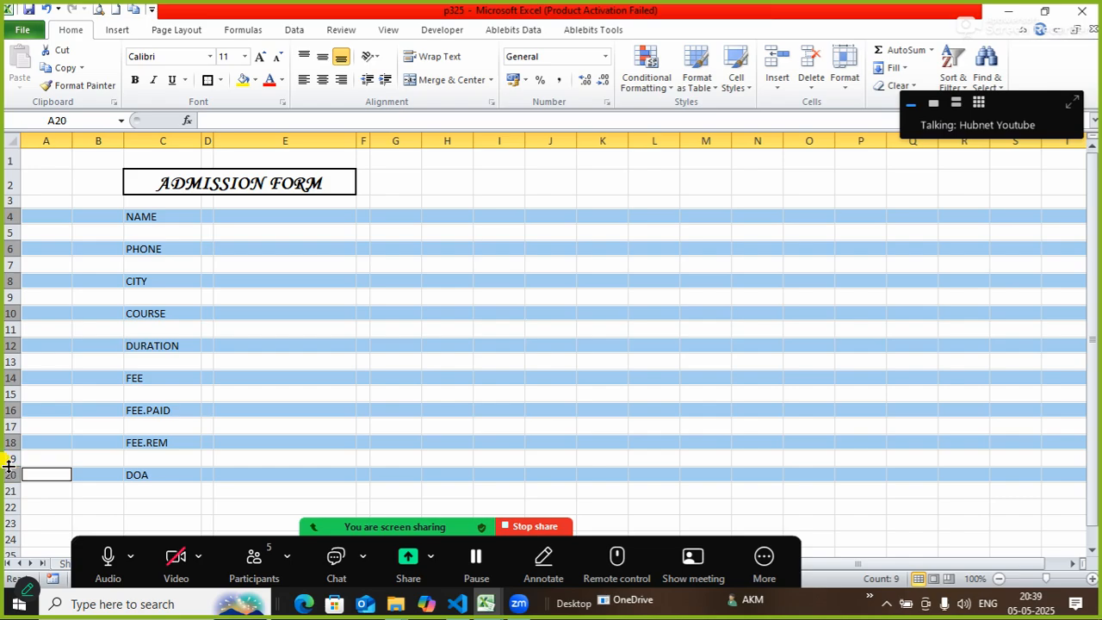
Set the row height of the selected label rows to 20.
right_click(8, 382)
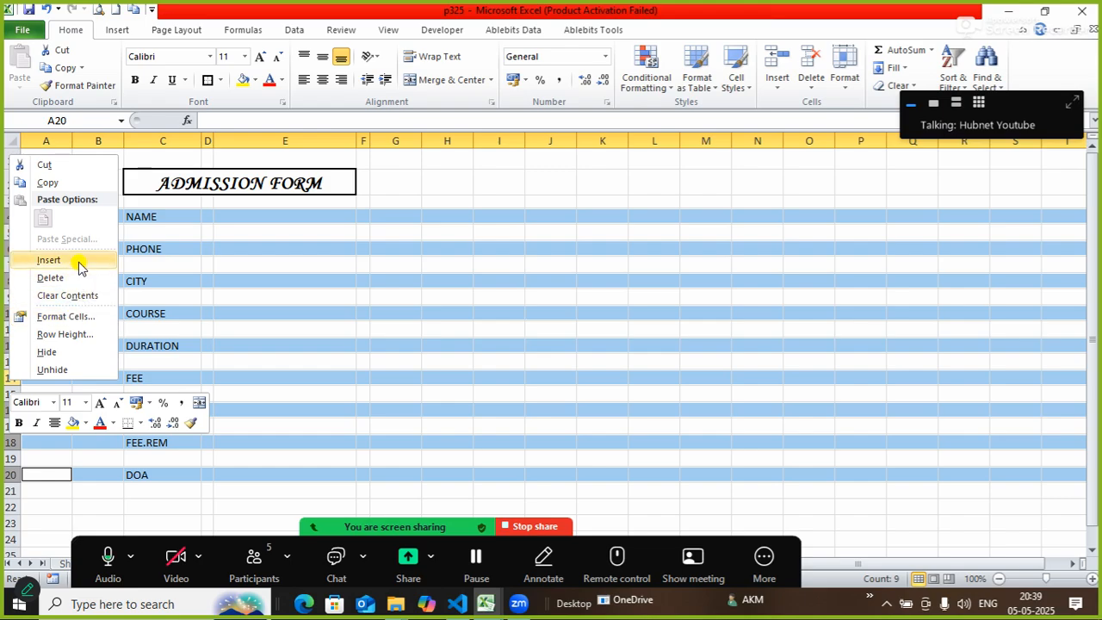
left_click(75, 335)
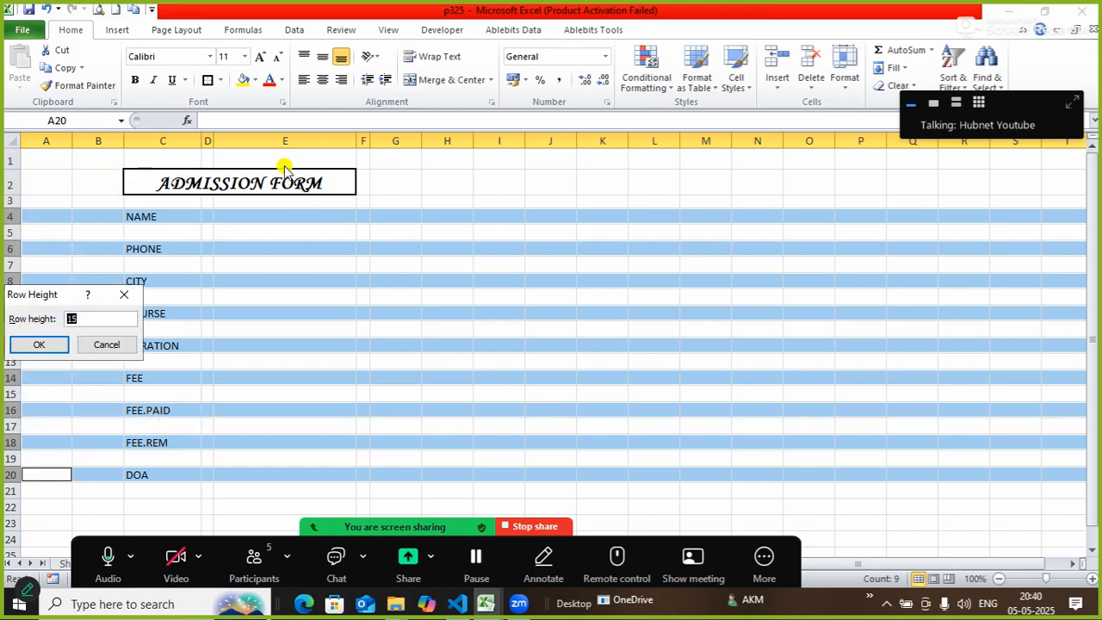
left_click_drag(56, 294, 454, 231)
key("Return")
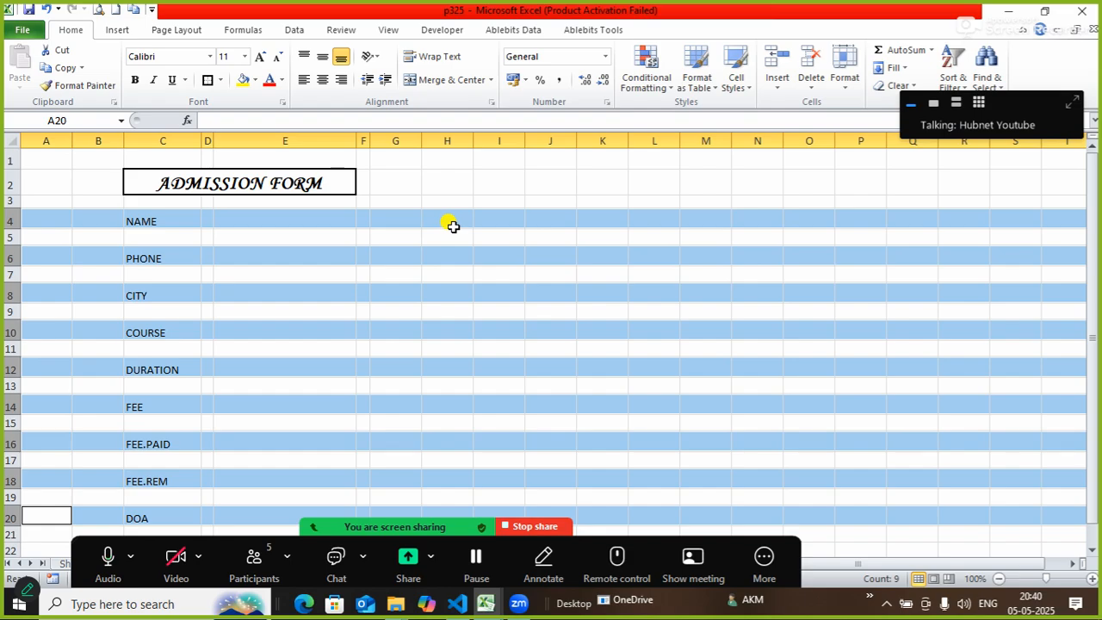
Select the blank spacer rows 3, 5, 7 through 19 together.
left_click(425, 182)
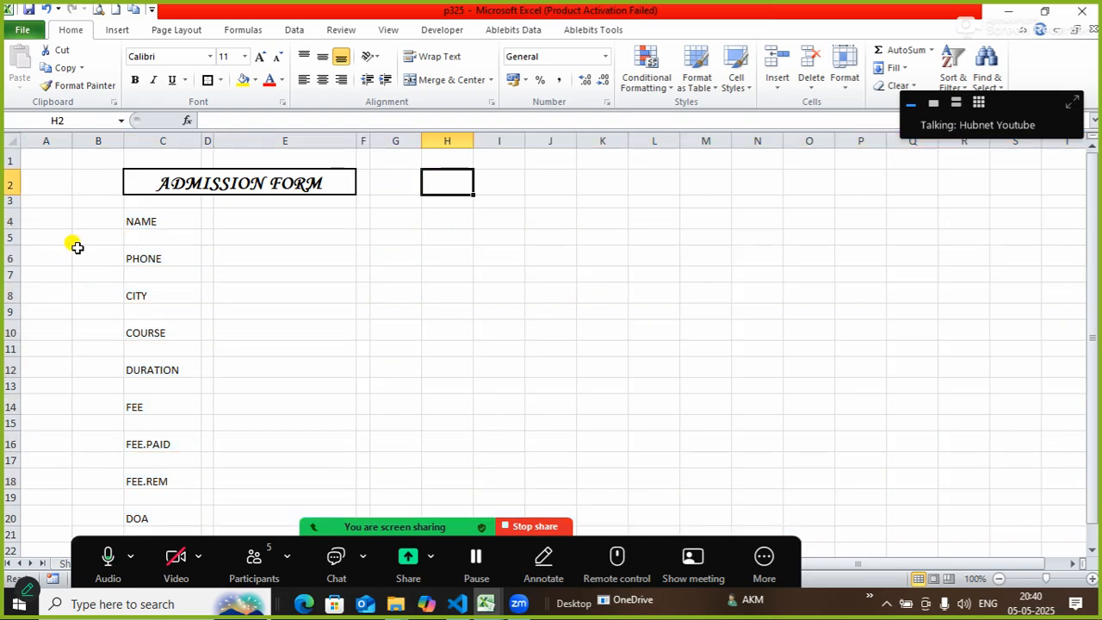
left_click(6, 239)
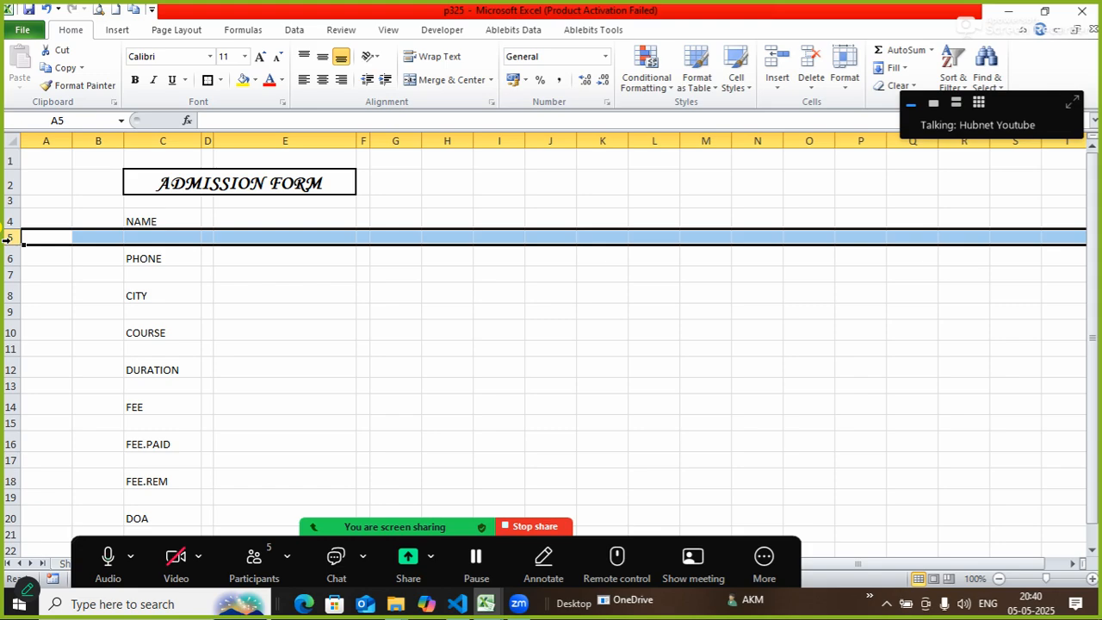
left_click(8, 201, "ctrl")
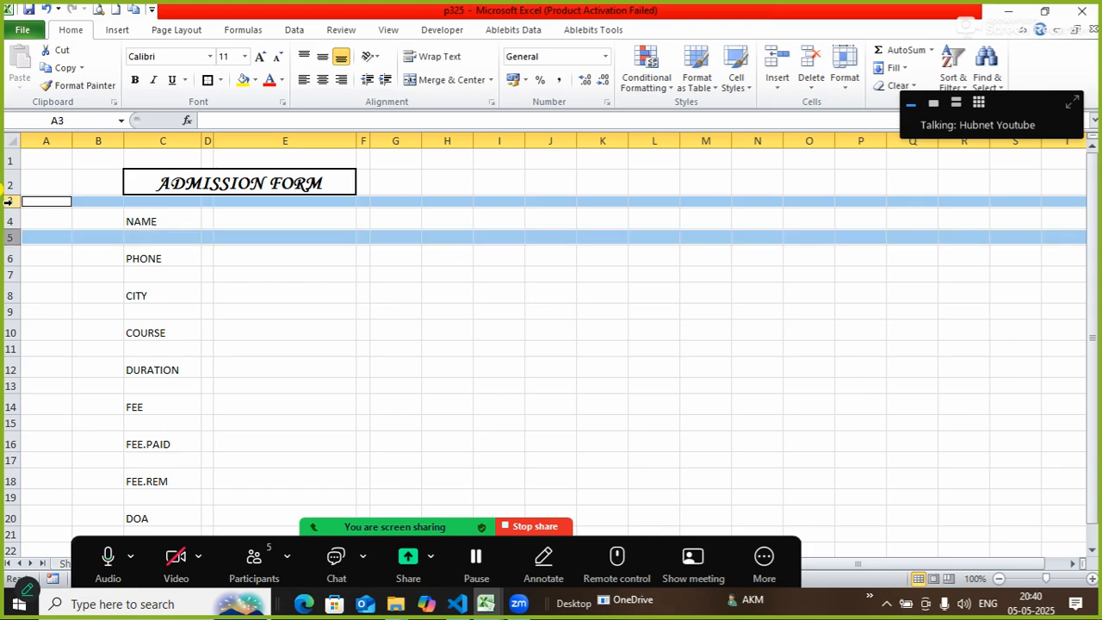
left_click(12, 275, "ctrl")
left_click(9, 312, "ctrl")
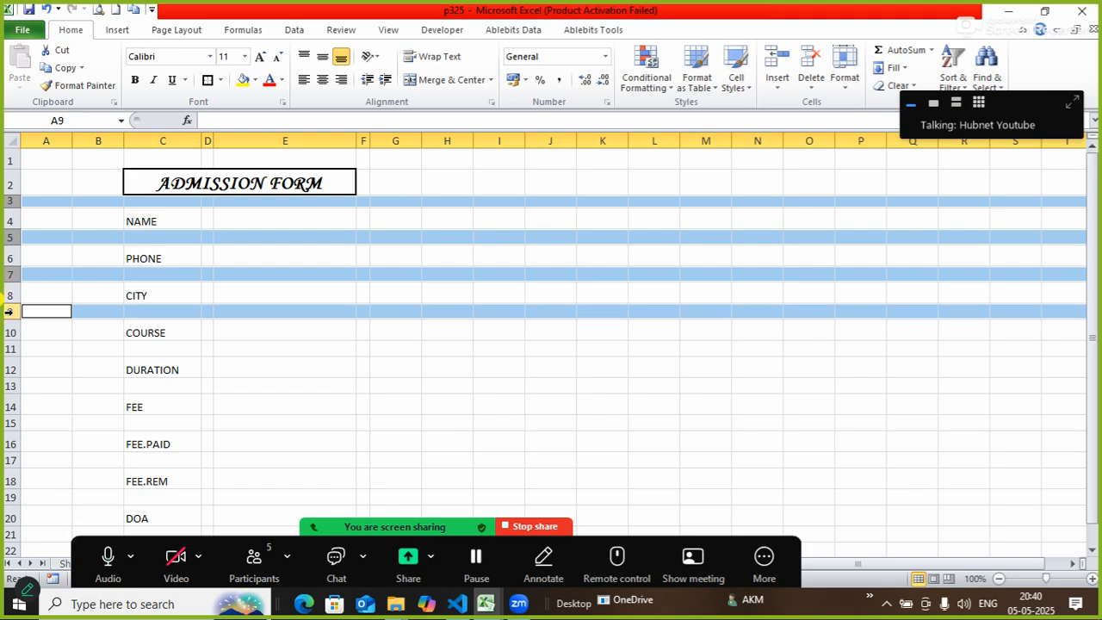
left_click(8, 349, "ctrl")
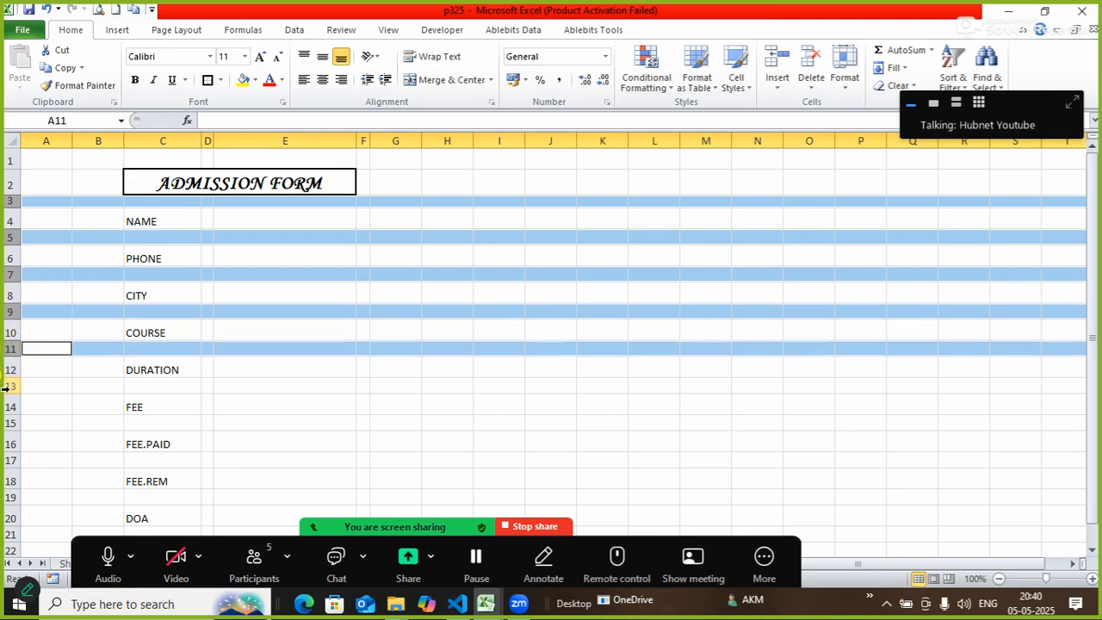
left_click(7, 386, "ctrl")
left_click(7, 423, "ctrl")
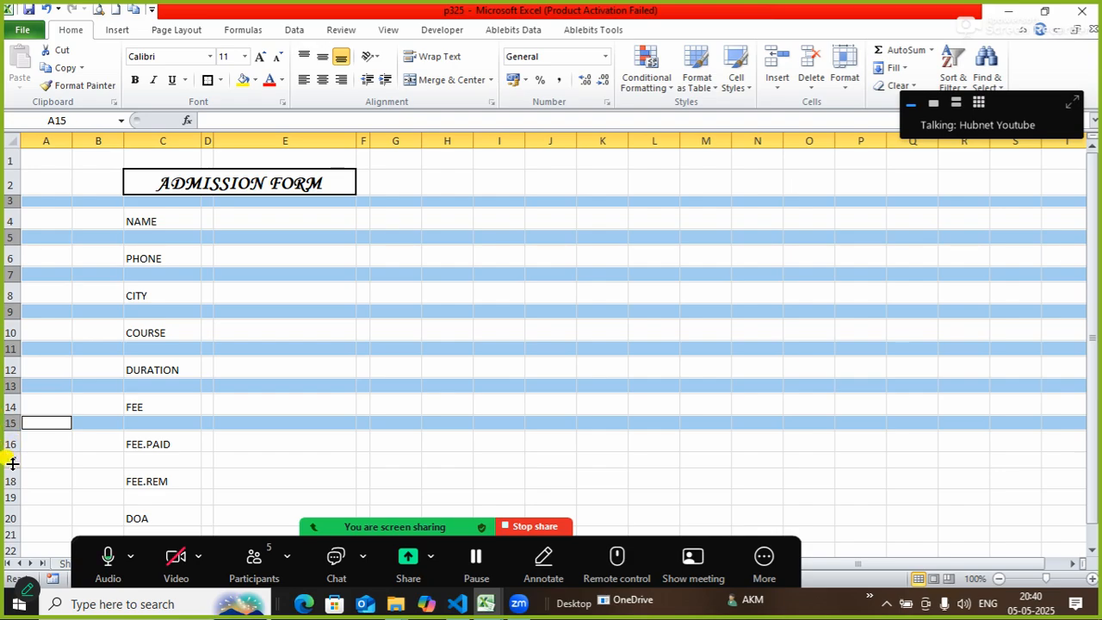
left_click(6, 460, "ctrl")
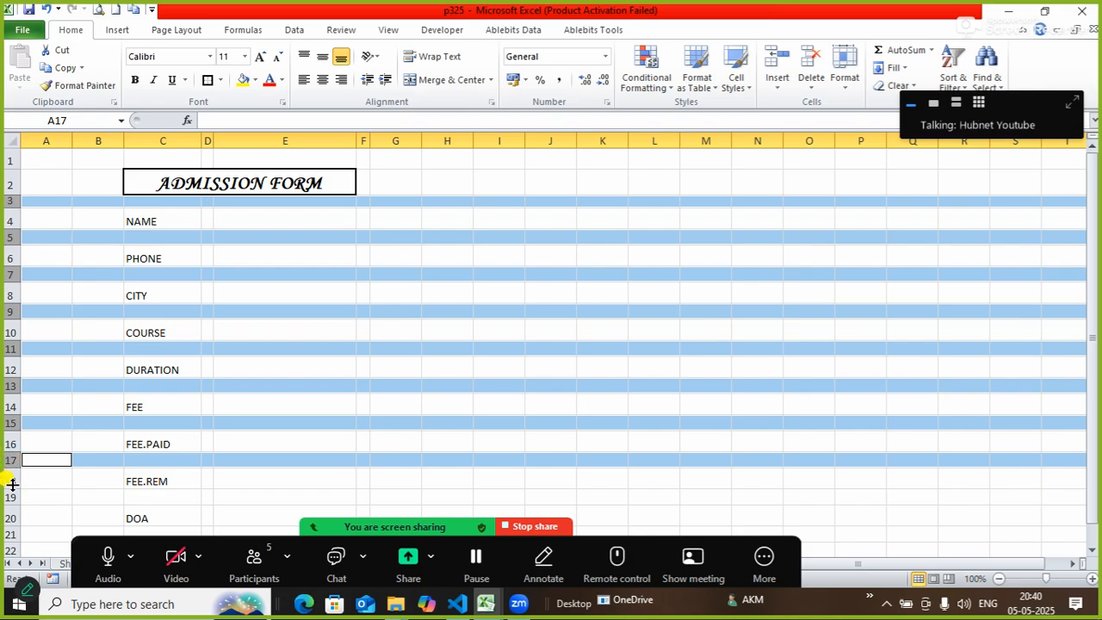
left_click(9, 497, "ctrl")
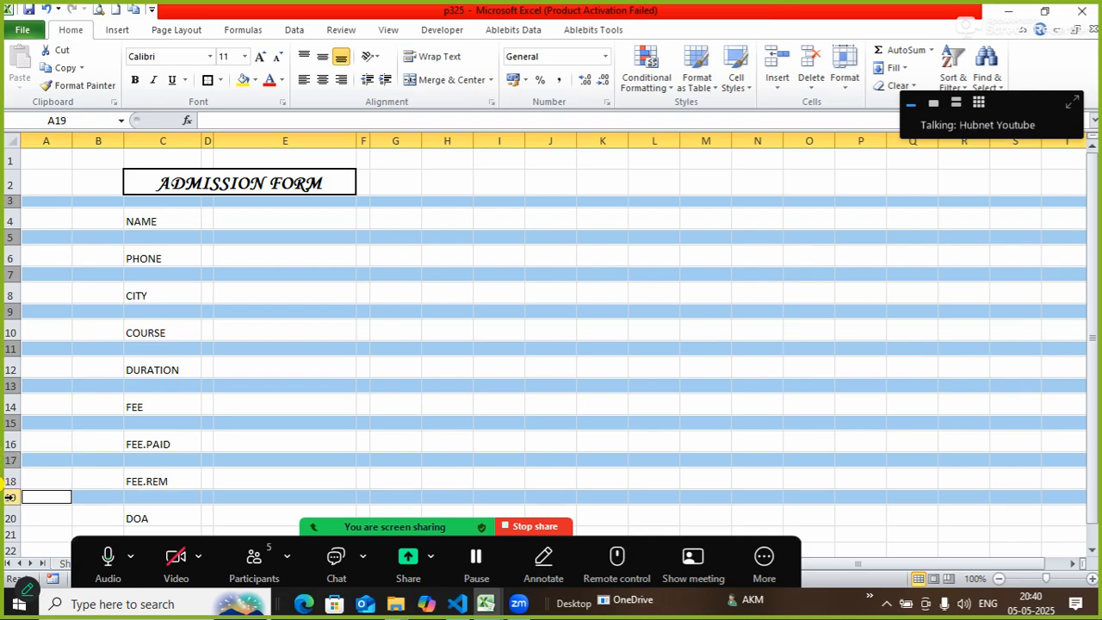
Set the spacer rows' height to 10, then reduce it to 7.
right_click(9, 458)
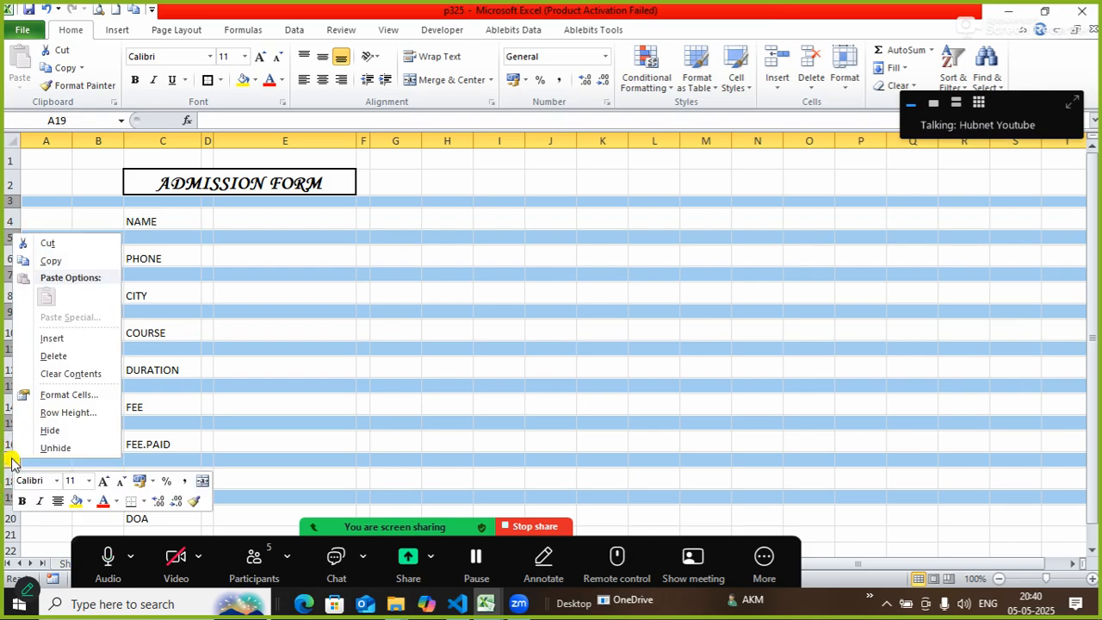
left_click(82, 412)
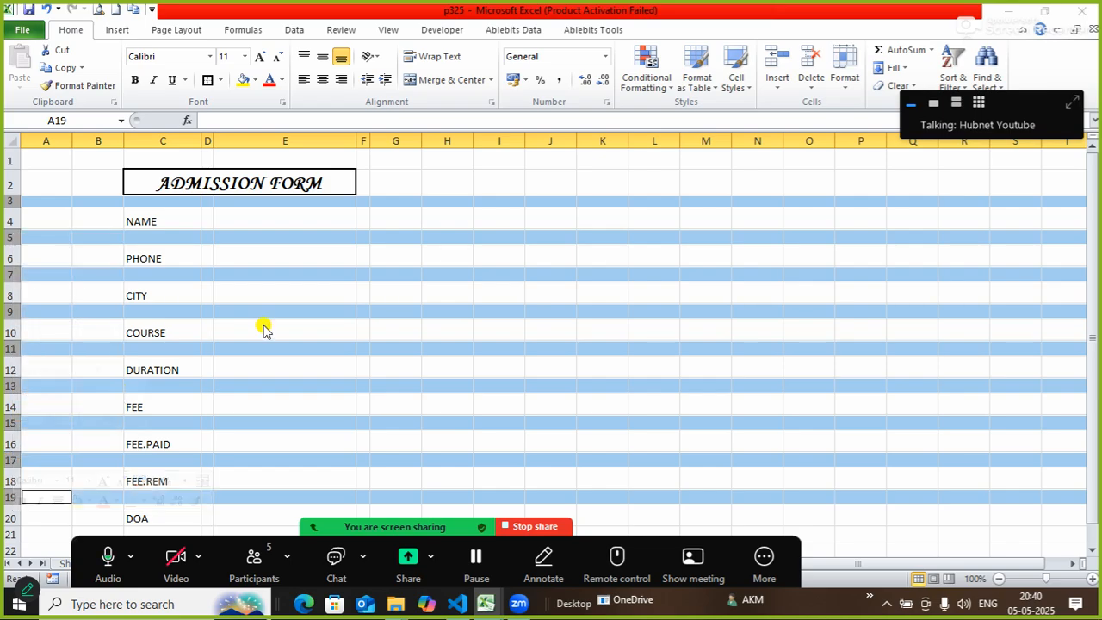
left_click_drag(60, 365, 314, 368)
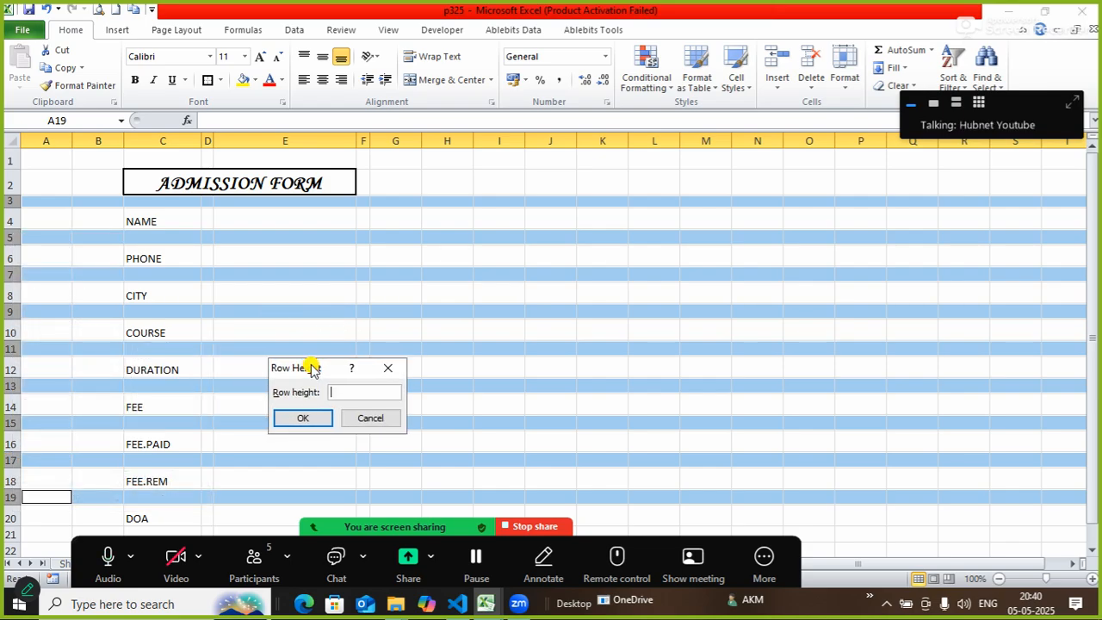
type("10")
key("Return")
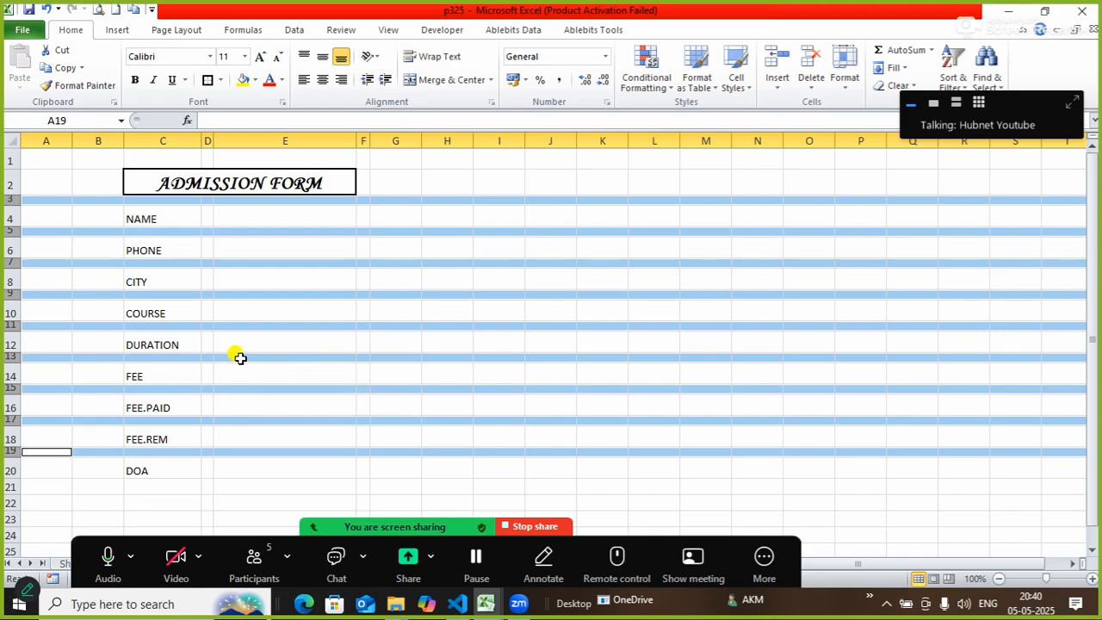
right_click(13, 327)
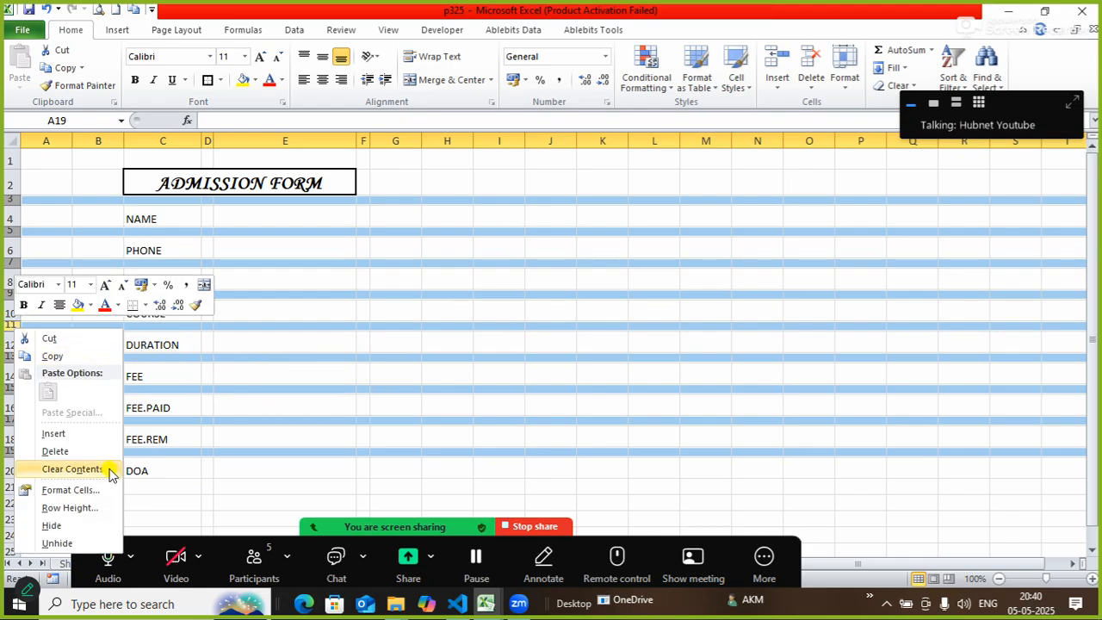
left_click(69, 508)
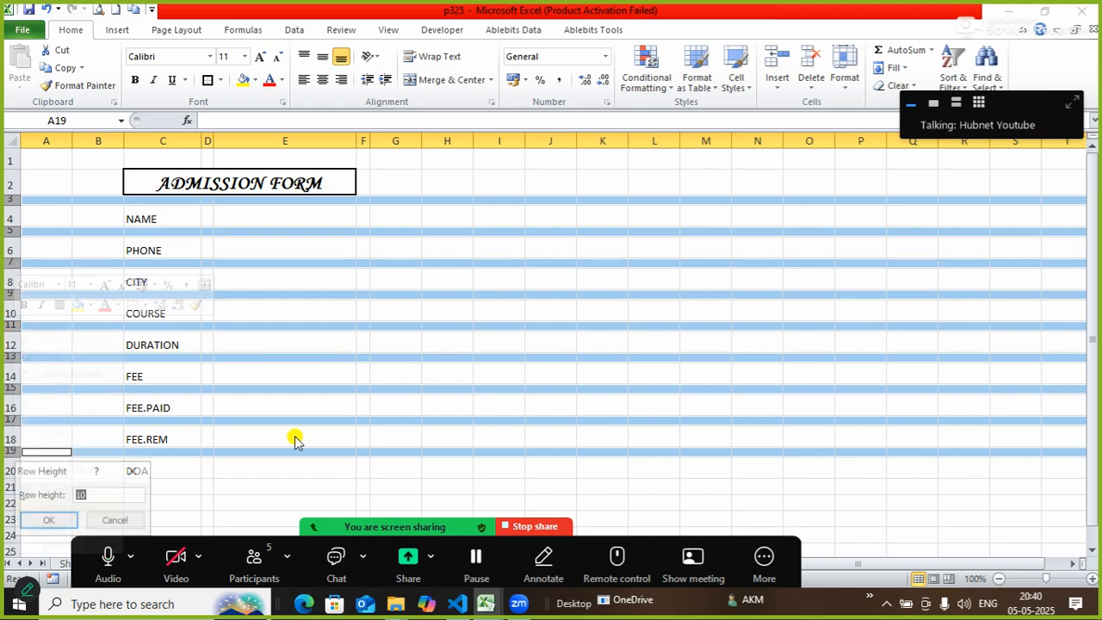
left_click_drag(68, 474, 485, 365)
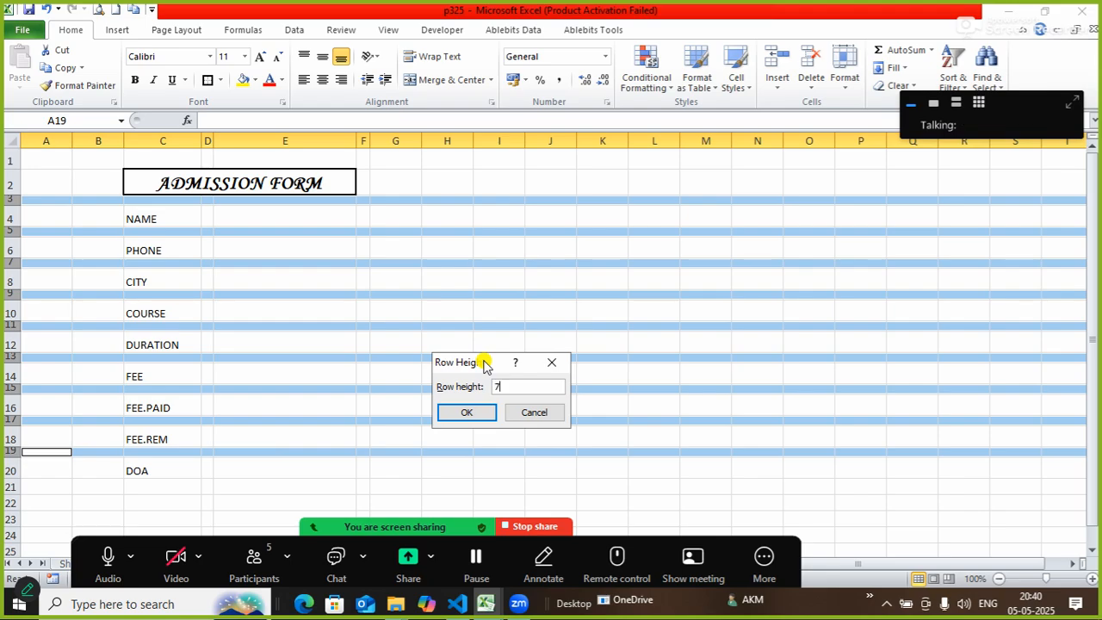
type("7")
key("Return")
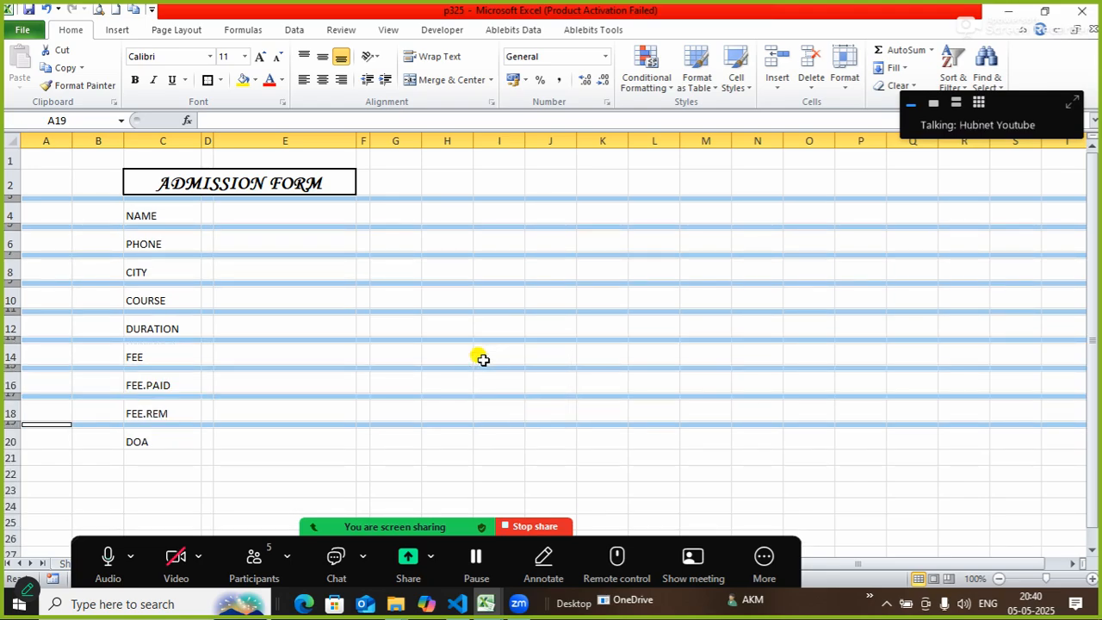
left_click(464, 283)
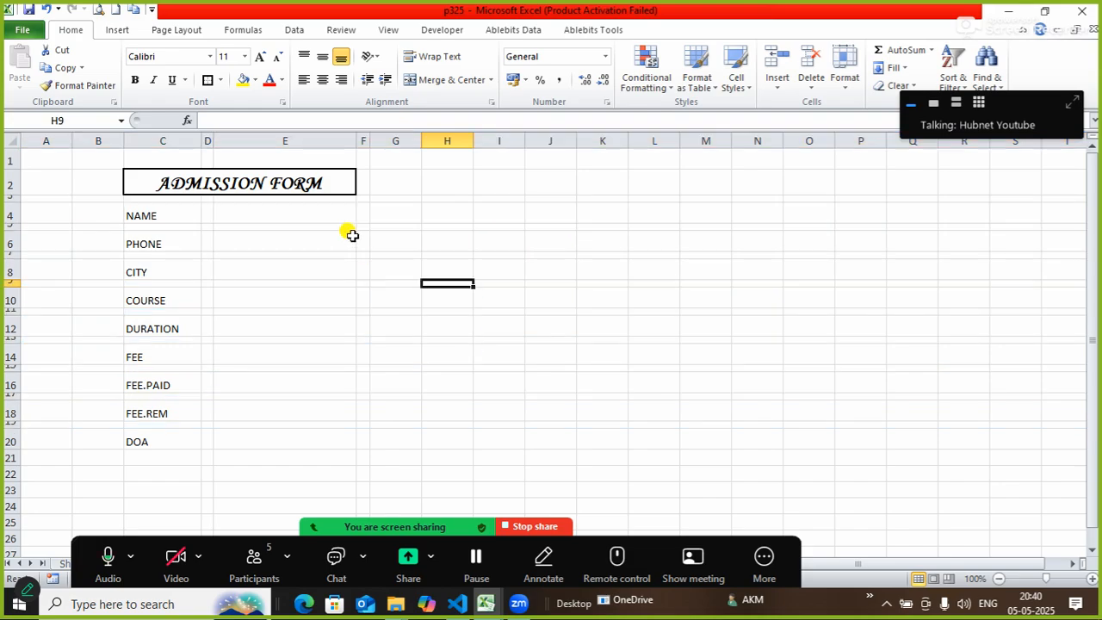
Select the nine label cells NAME through DOA in column C.
left_click(171, 213)
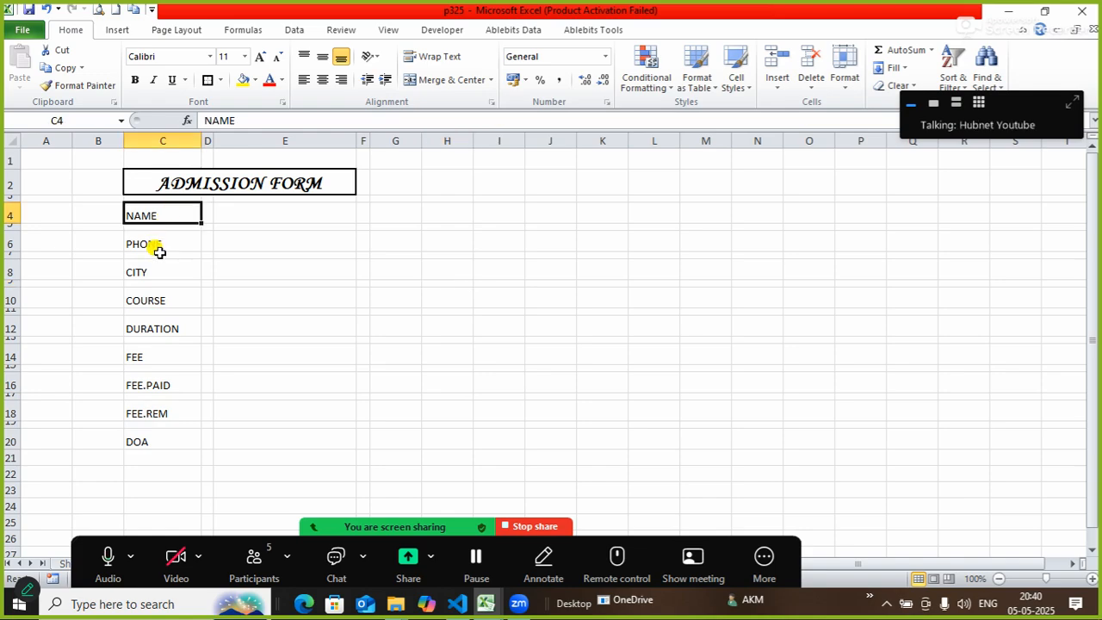
left_click(156, 247, "ctrl")
left_click(152, 274, "ctrl")
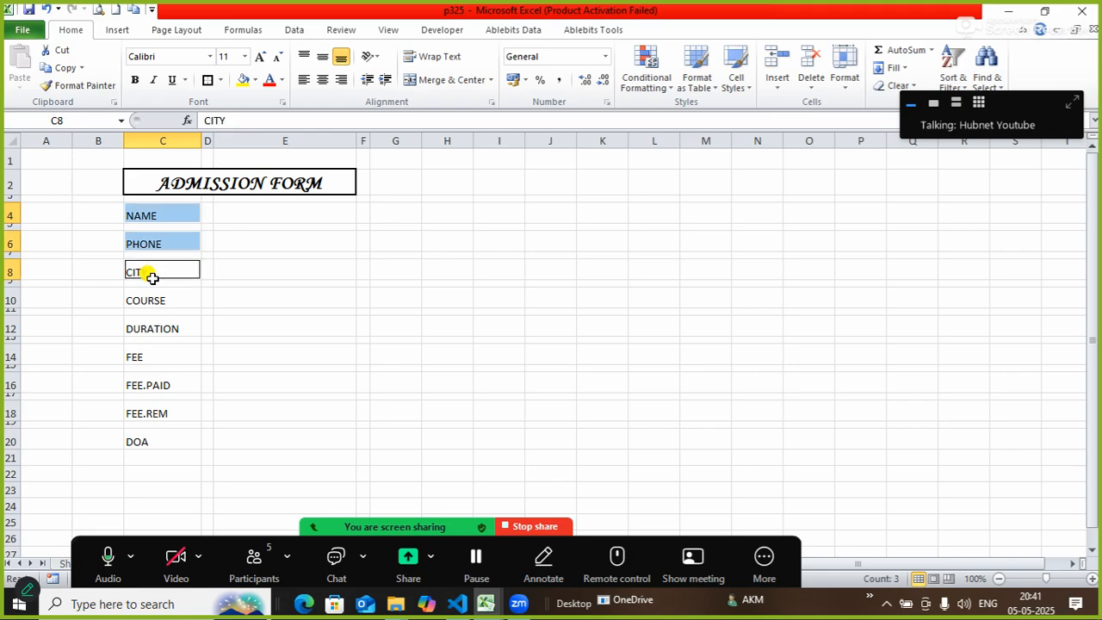
left_click(149, 301, "ctrl")
left_click(145, 328, "ctrl")
left_click(143, 355, "ctrl")
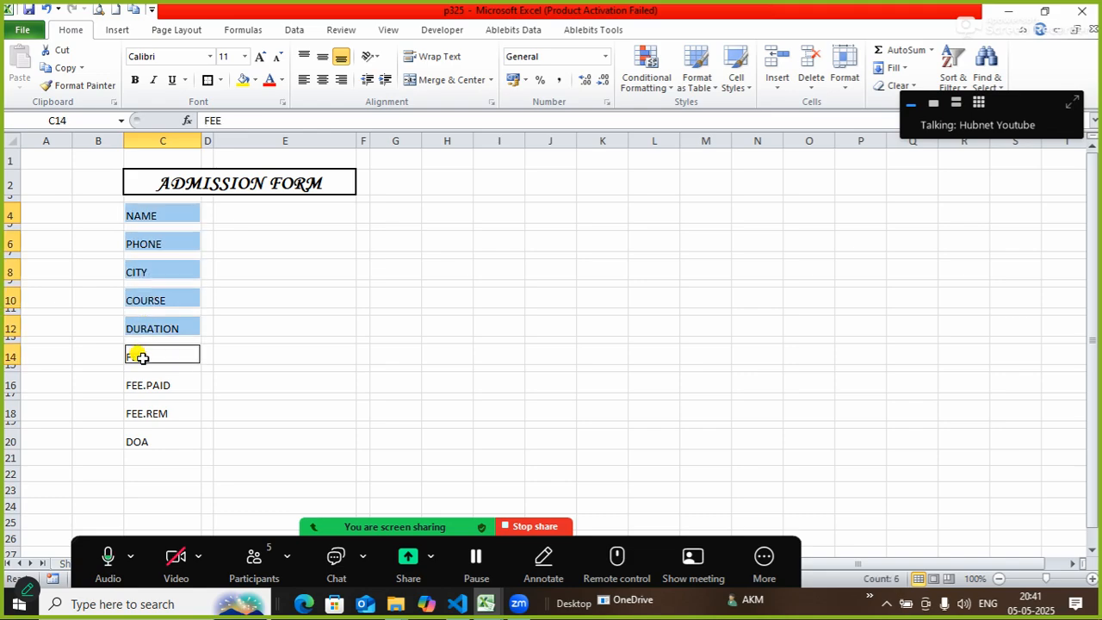
left_click(143, 384, "ctrl")
left_click(138, 412, "ctrl")
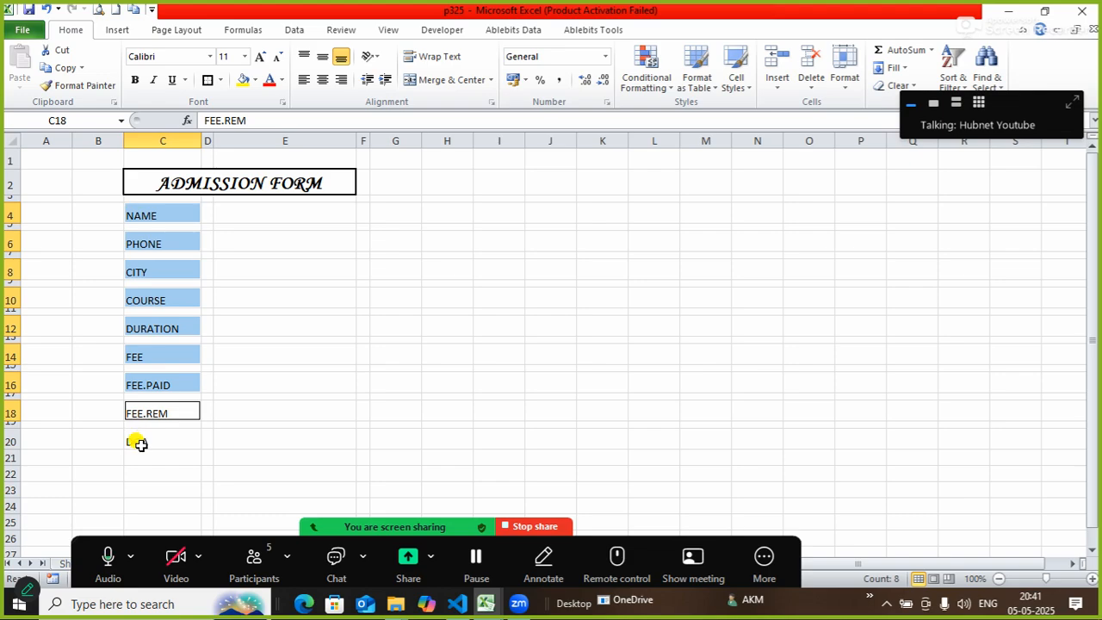
left_click(141, 442, "ctrl")
Add input cells E4 to E20 and give all selected cells a Thick Box Border.
left_click(322, 217, "ctrl")
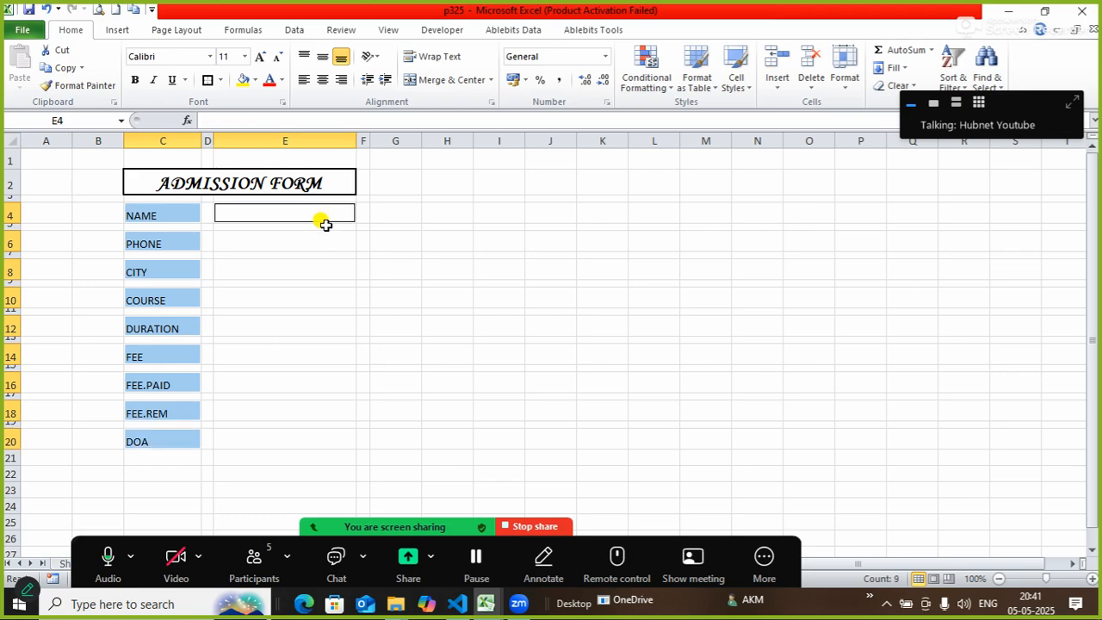
left_click(309, 244, "ctrl")
left_click(291, 270, "ctrl")
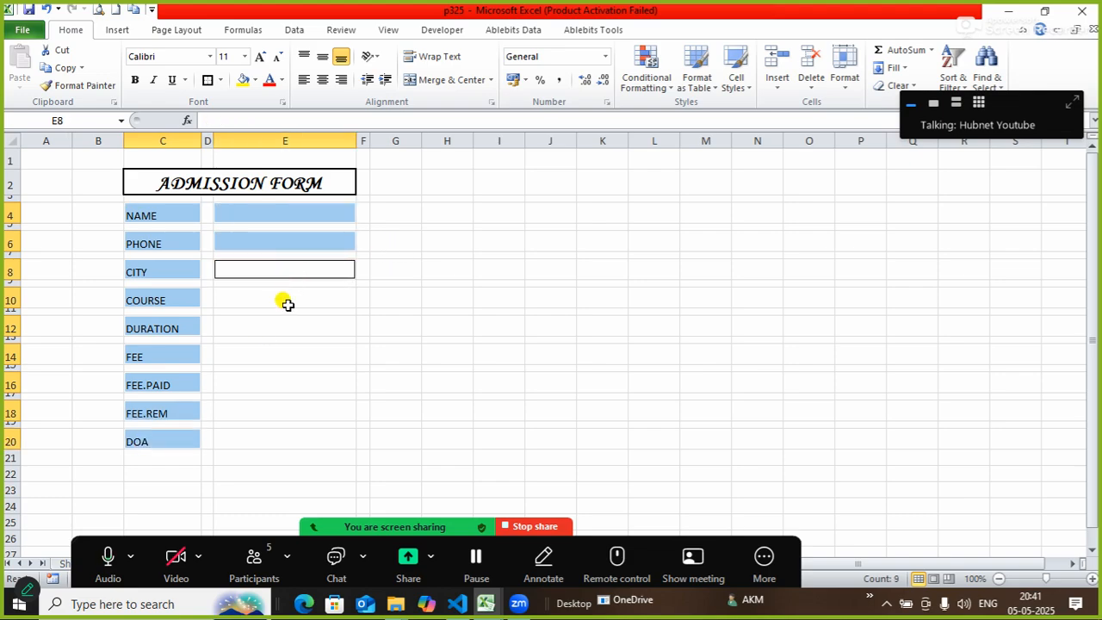
left_click(286, 299, "ctrl")
left_click(284, 324, "ctrl")
left_click(271, 353, "ctrl")
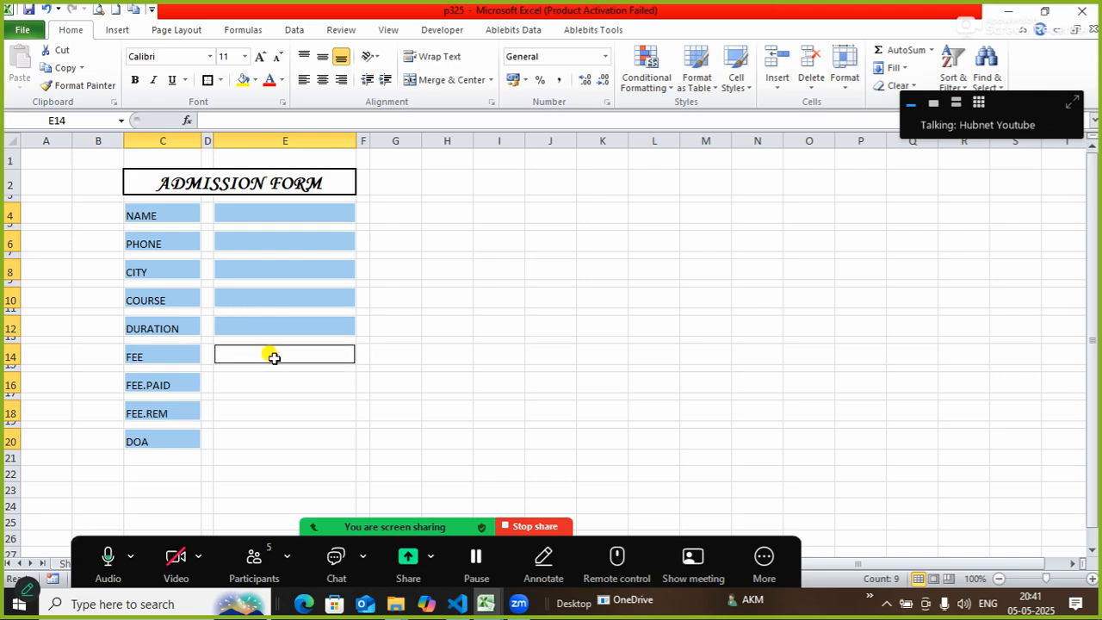
left_click(269, 383, "ctrl")
left_click(259, 414, "ctrl")
left_click(256, 436, "ctrl")
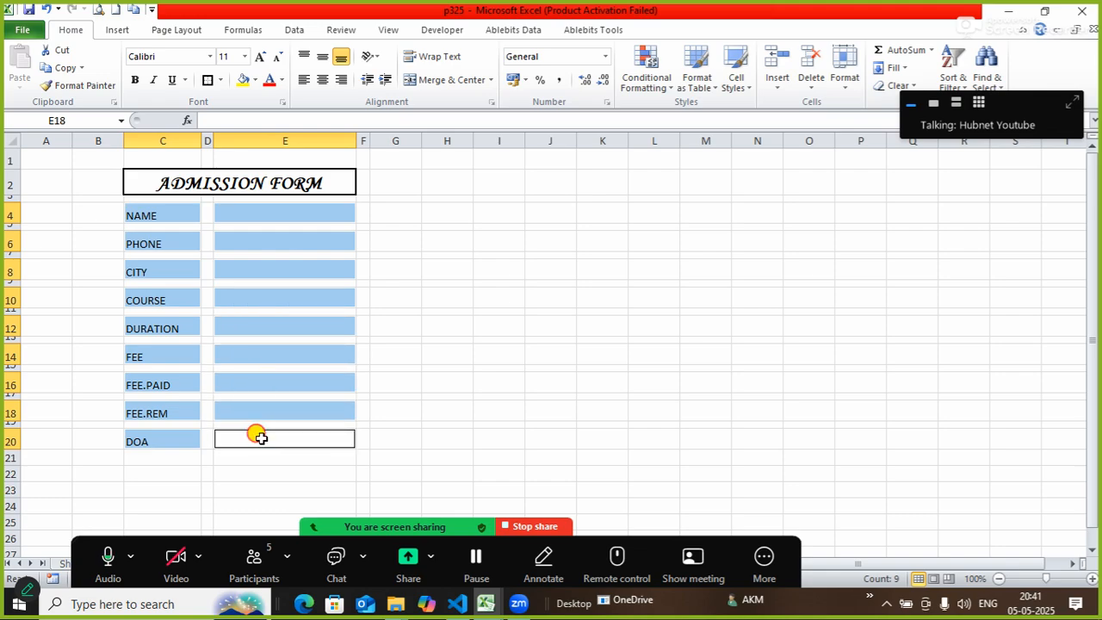
left_click(207, 80)
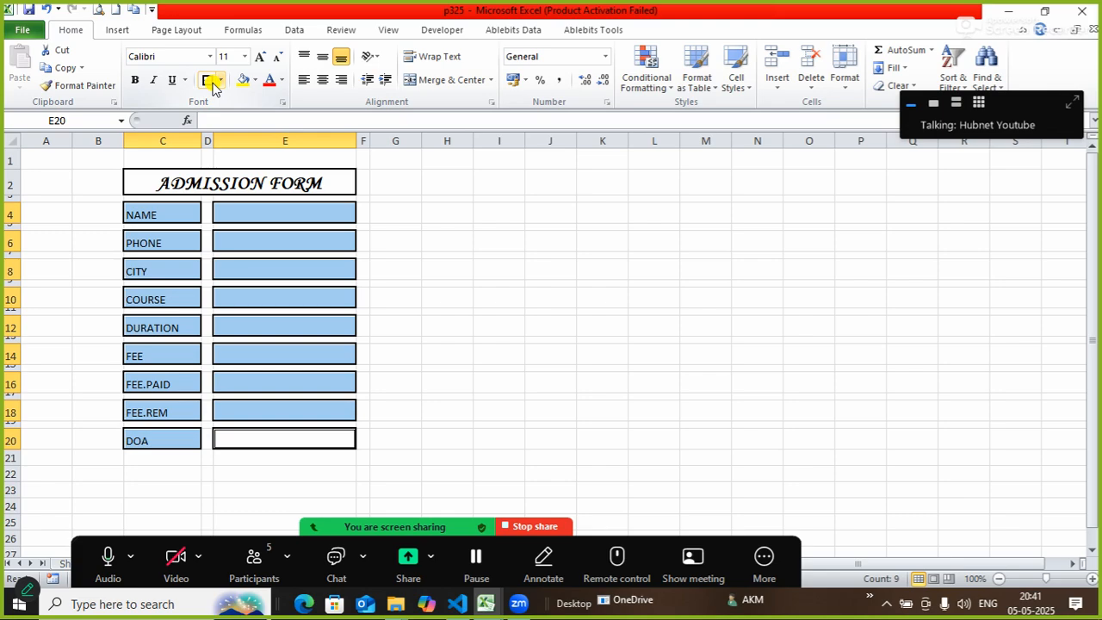
left_click(527, 267)
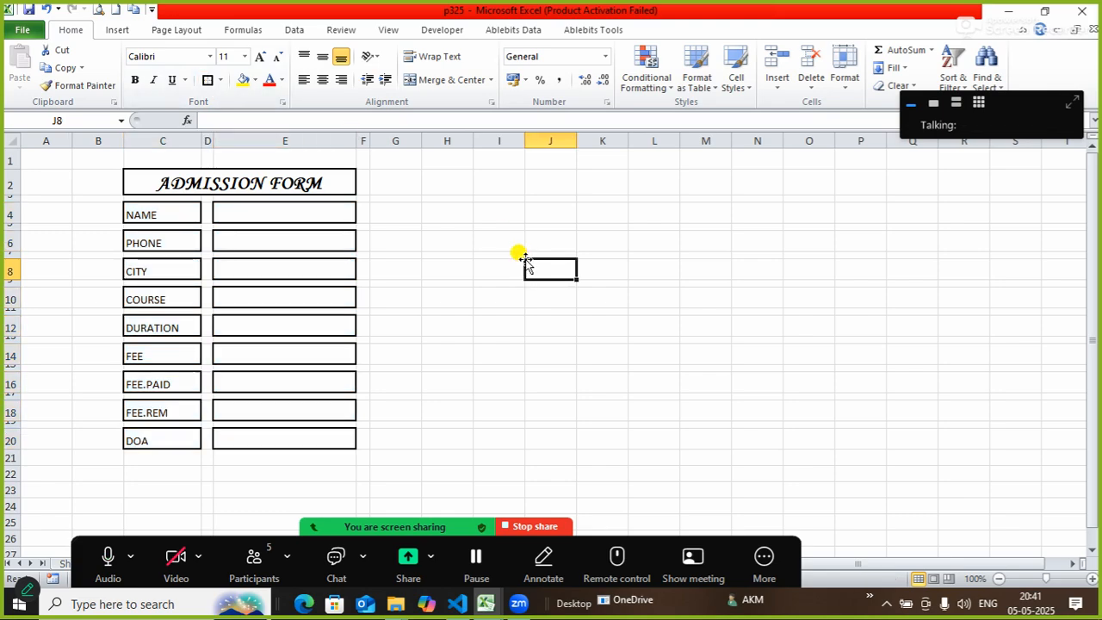
Narrow column D and put a thick outer border around B1:G24.
left_click_drag(213, 135, 211, 135)
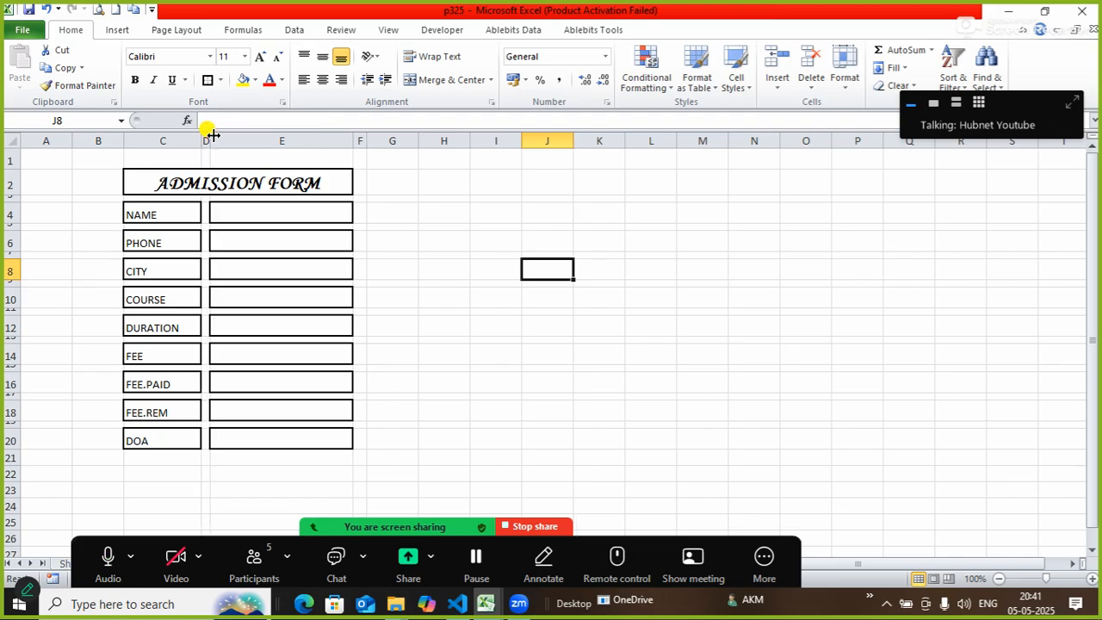
left_click_drag(82, 163, 405, 503)
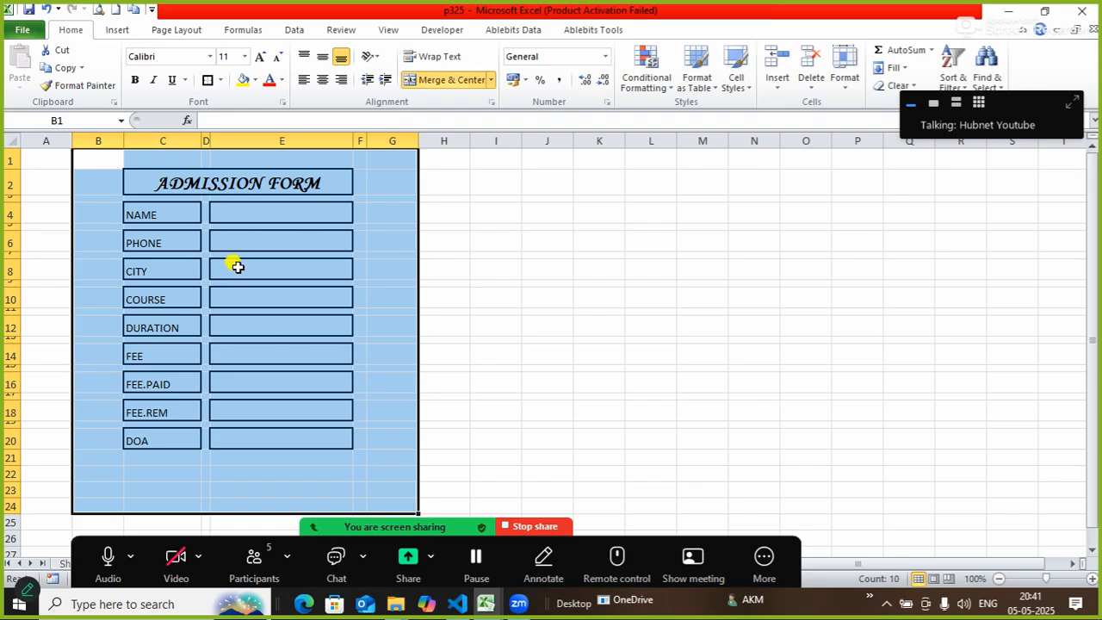
left_click(510, 239)
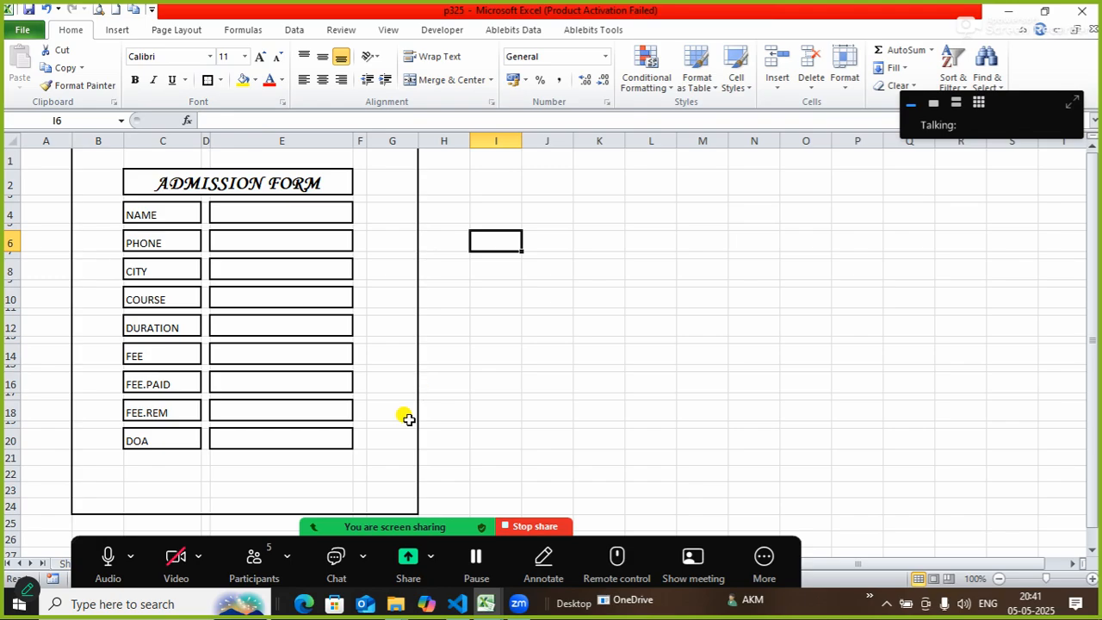
Uncheck Gridlines on the View tab to show a plain white sheet.
left_click(319, 527)
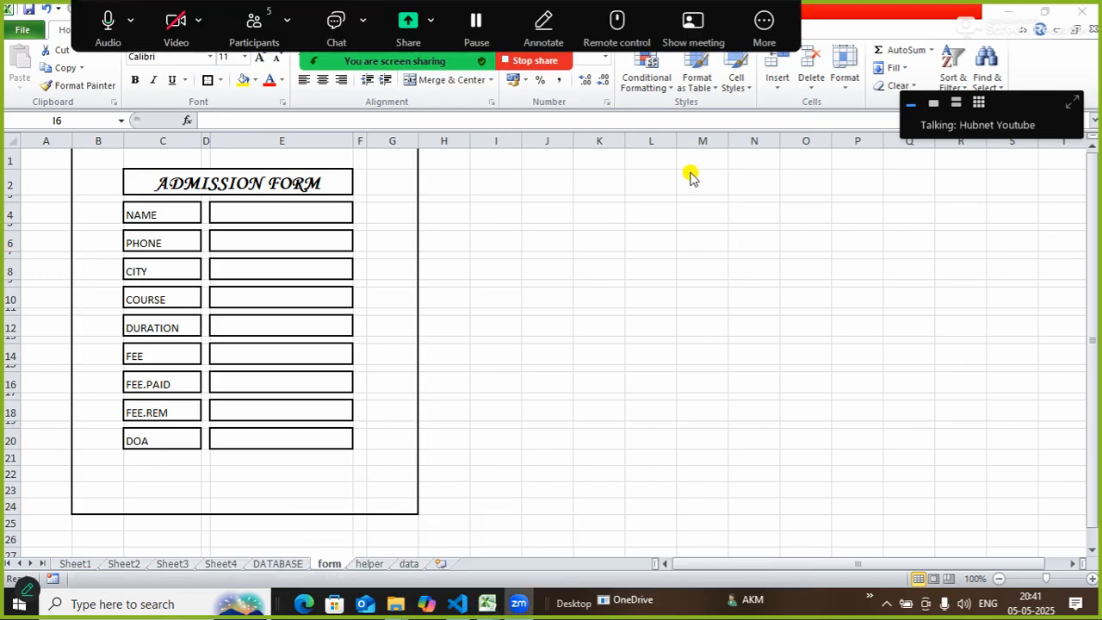
left_click(315, 60)
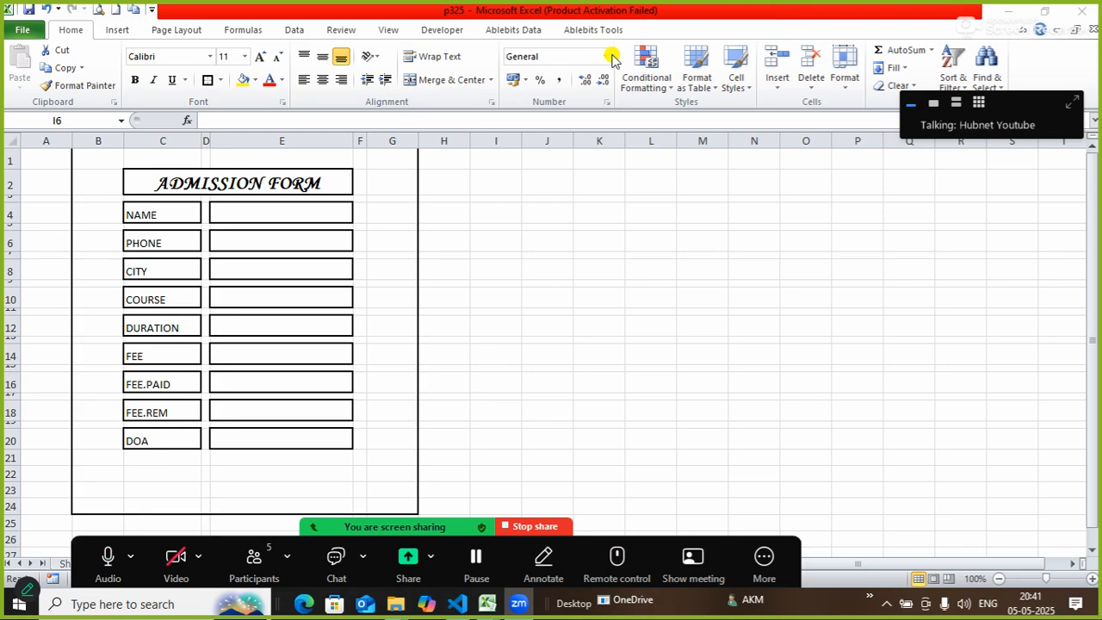
left_click(399, 32)
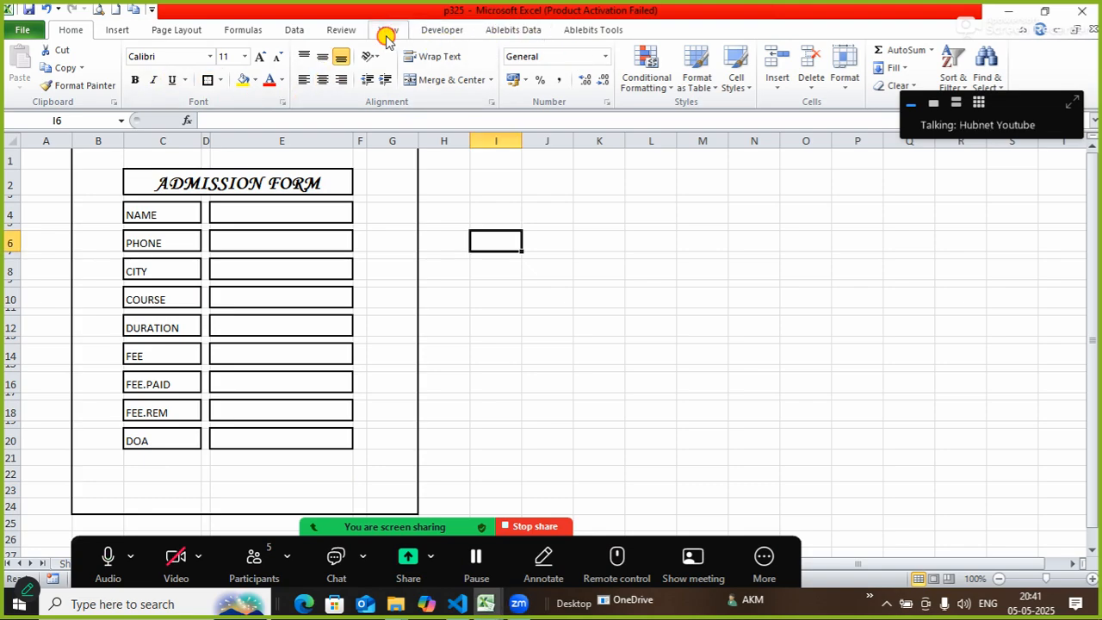
left_click(387, 32)
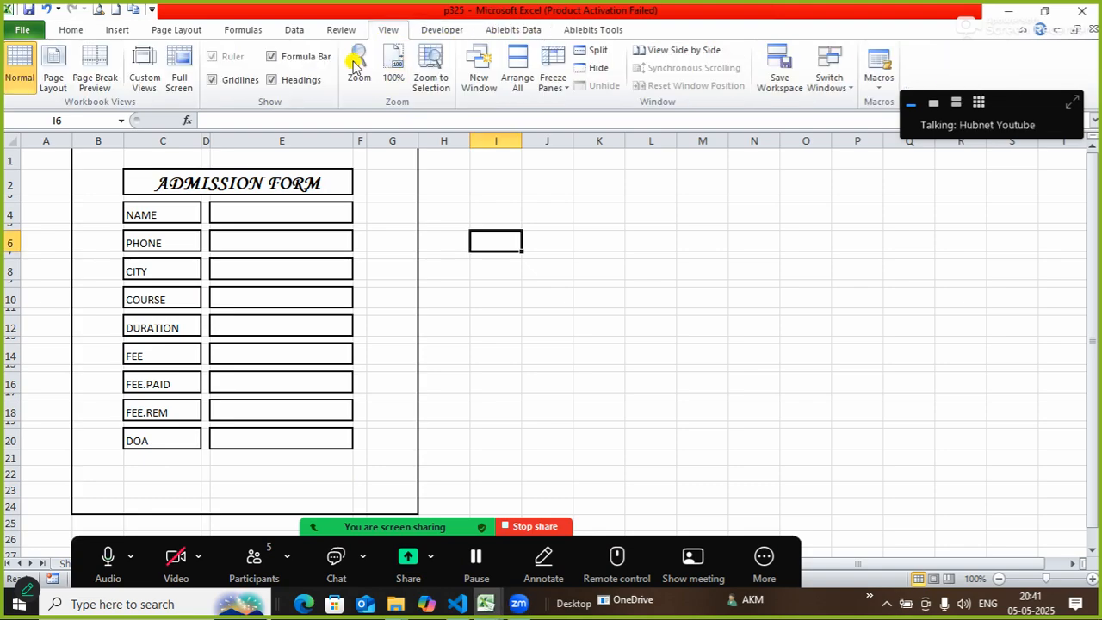
left_click(212, 79)
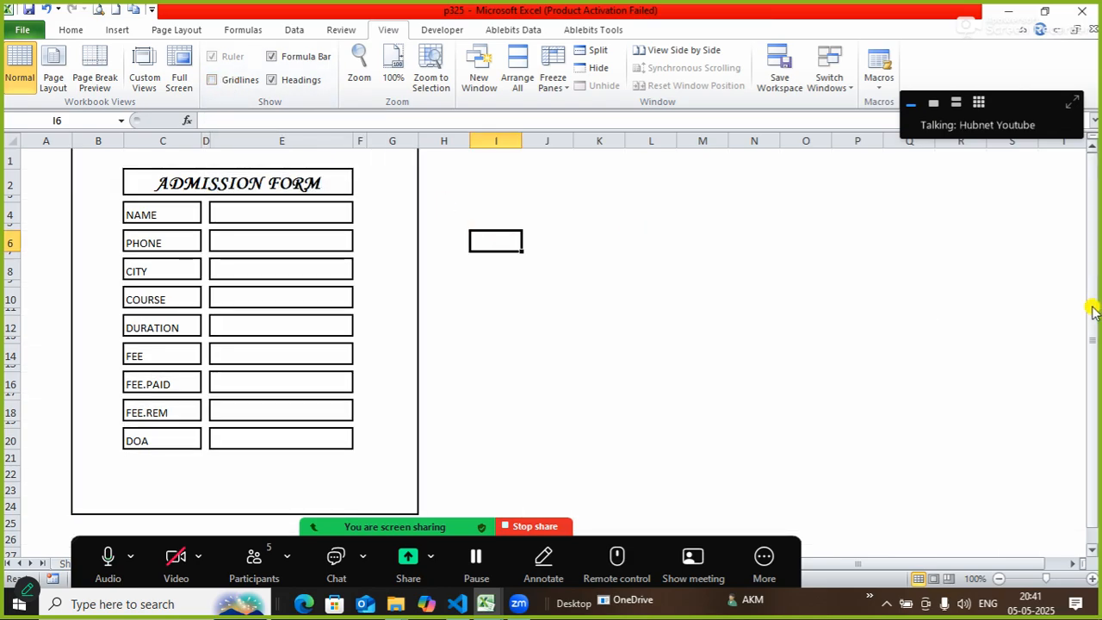
left_click(627, 283)
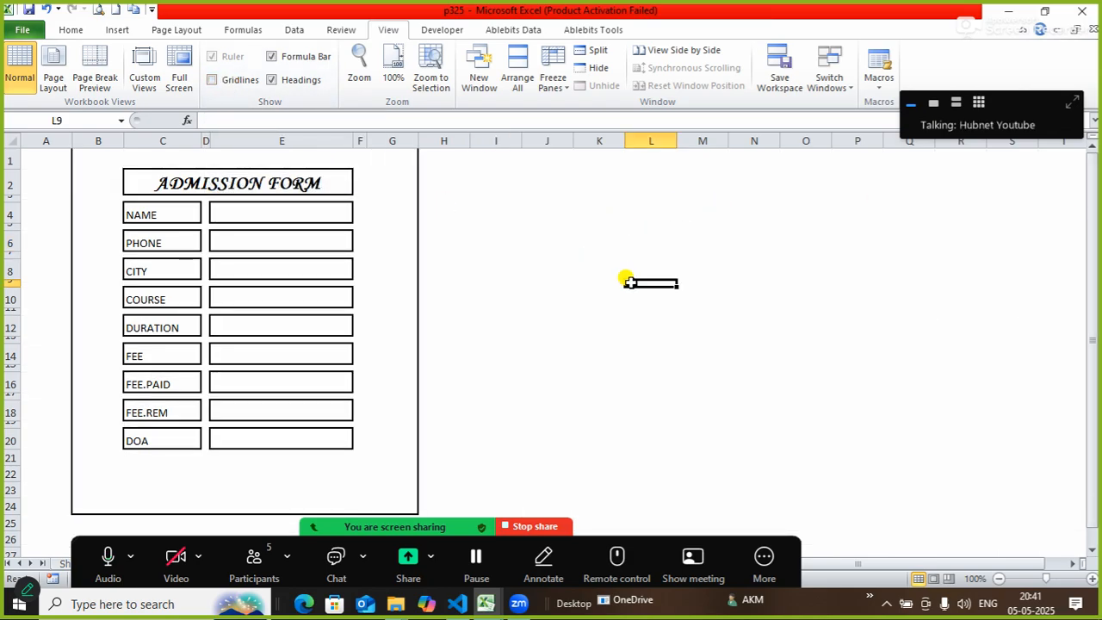
Insert a blank row above row 1 so the form shifts down.
right_click(7, 159)
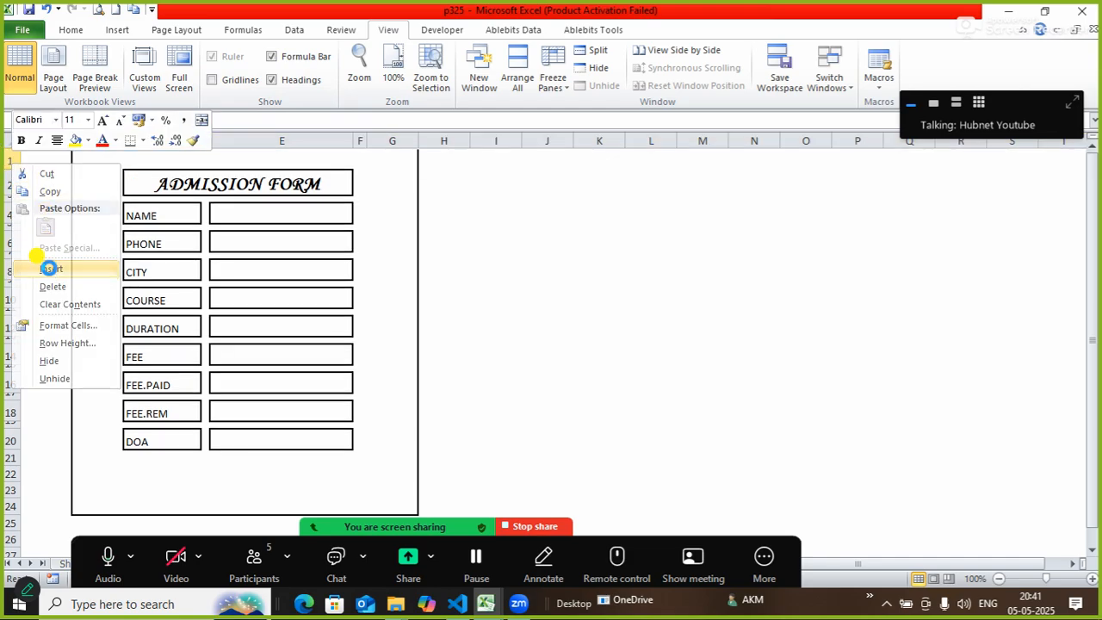
left_click(50, 266)
left_click(563, 270)
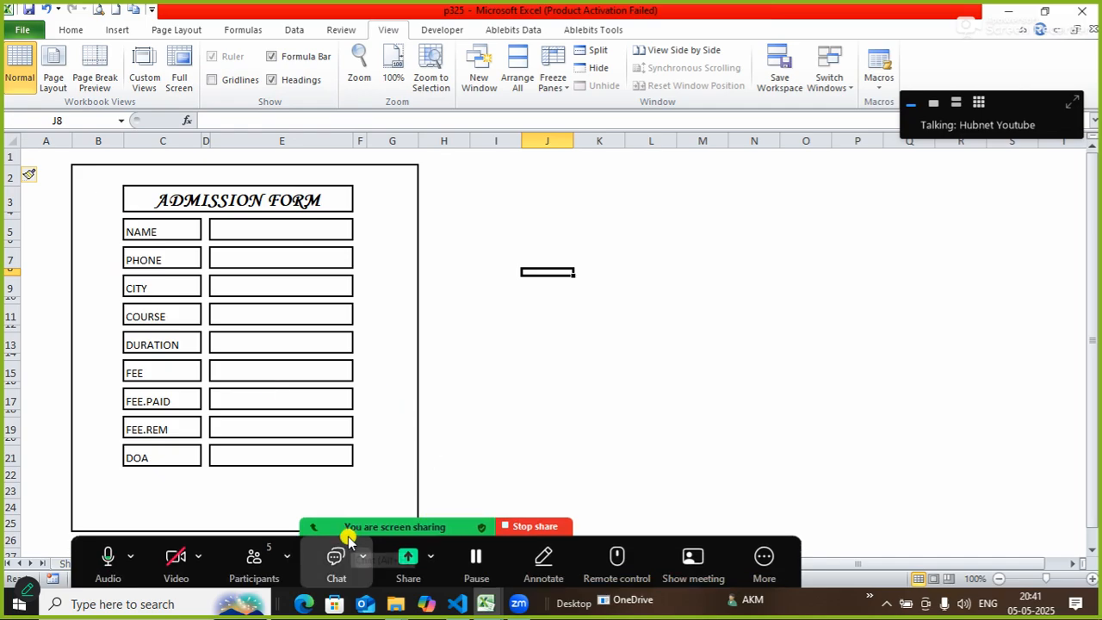
Select the entire worksheet with the Select All corner.
left_click(317, 528)
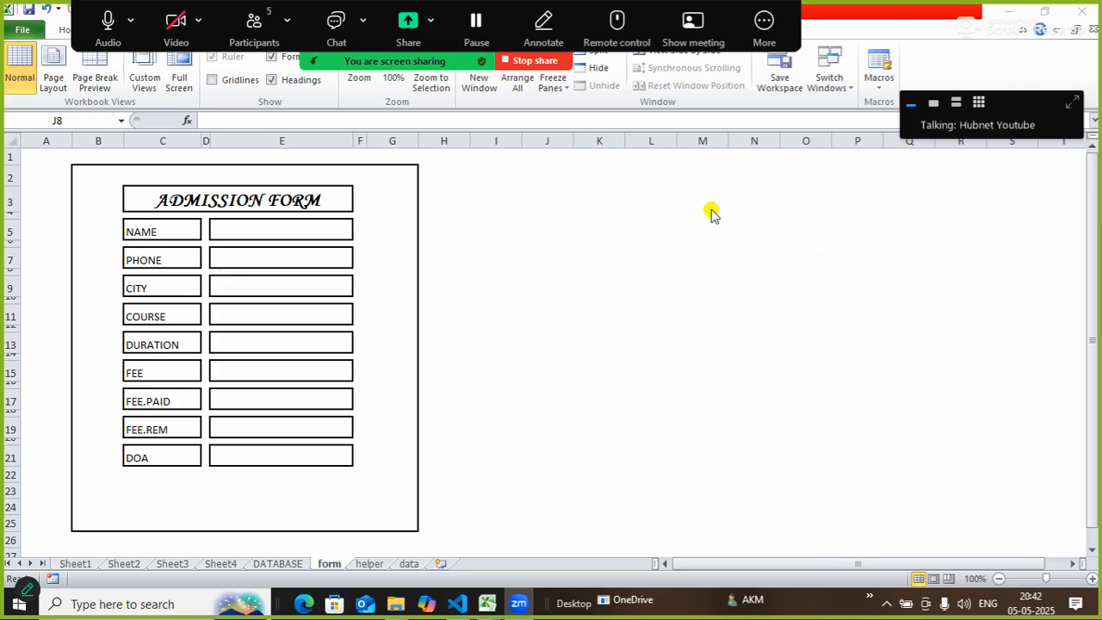
left_click(9, 143)
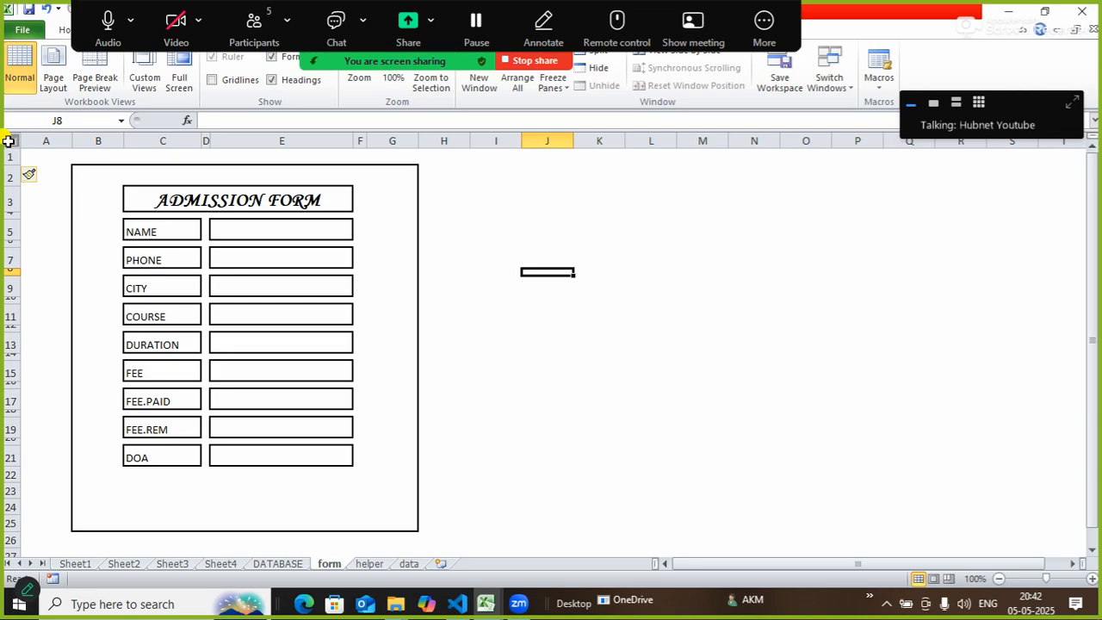
left_click(9, 141)
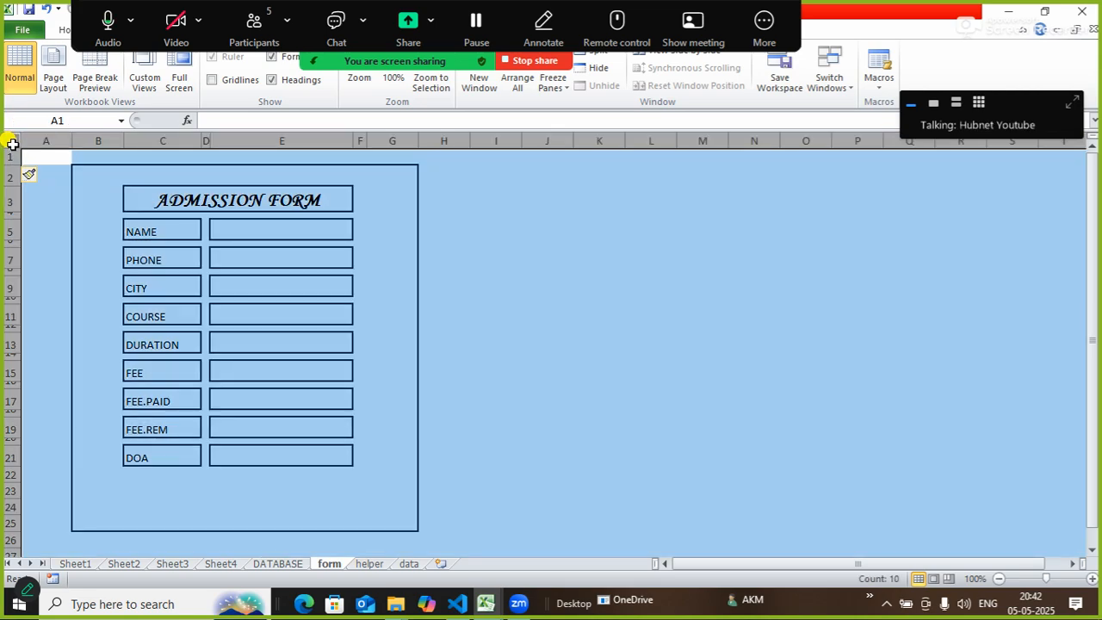
left_click(575, 270)
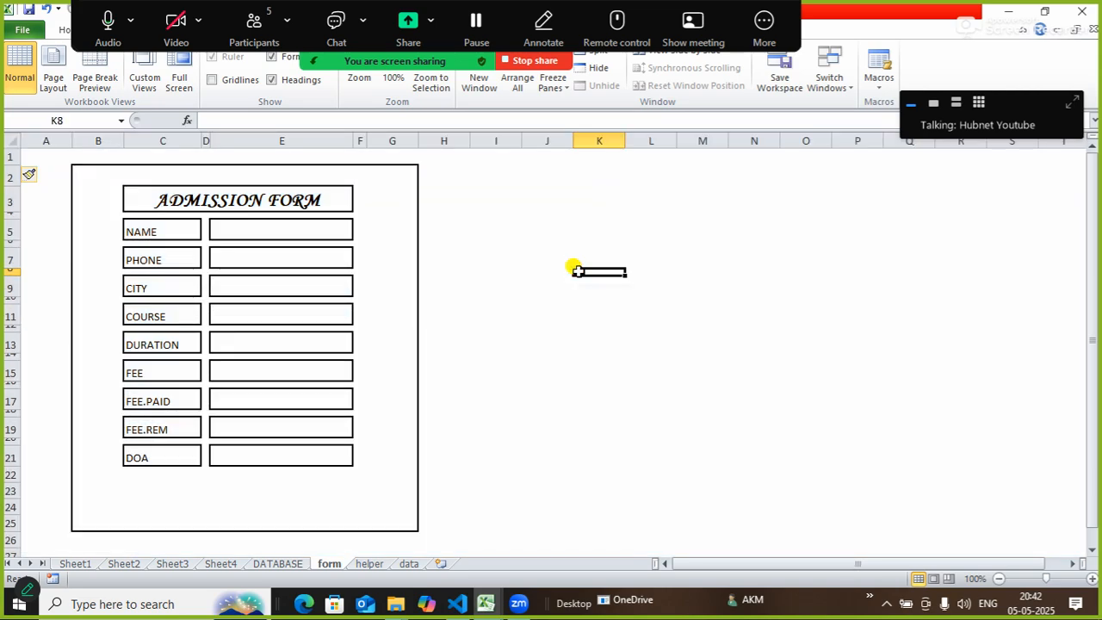
left_click(14, 143)
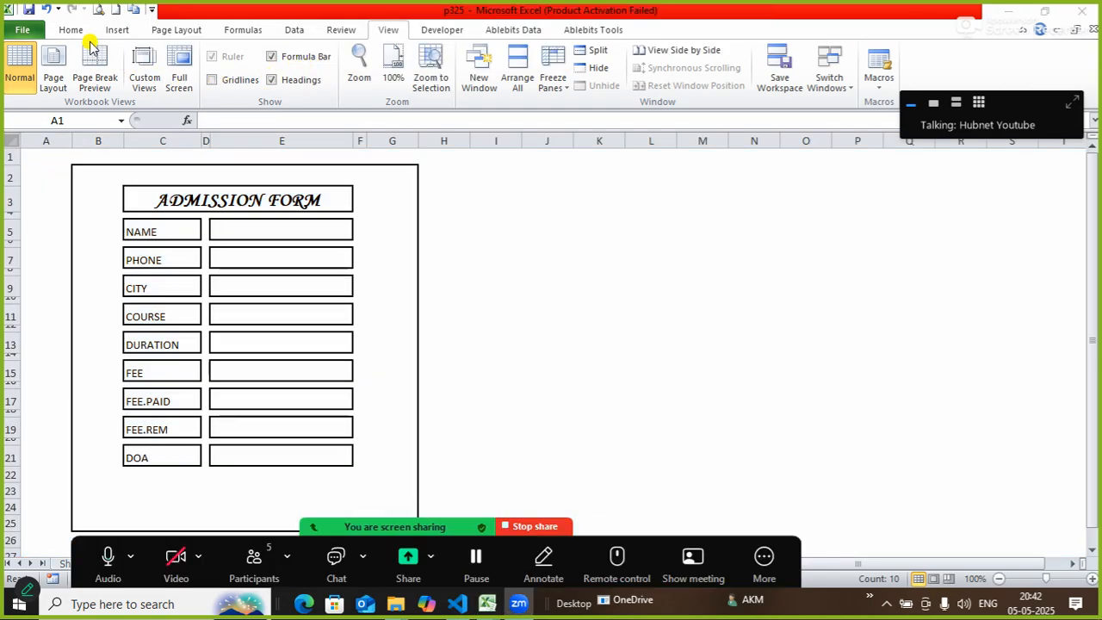
Fill the whole sheet with a light green background.
key("ctrl+a")
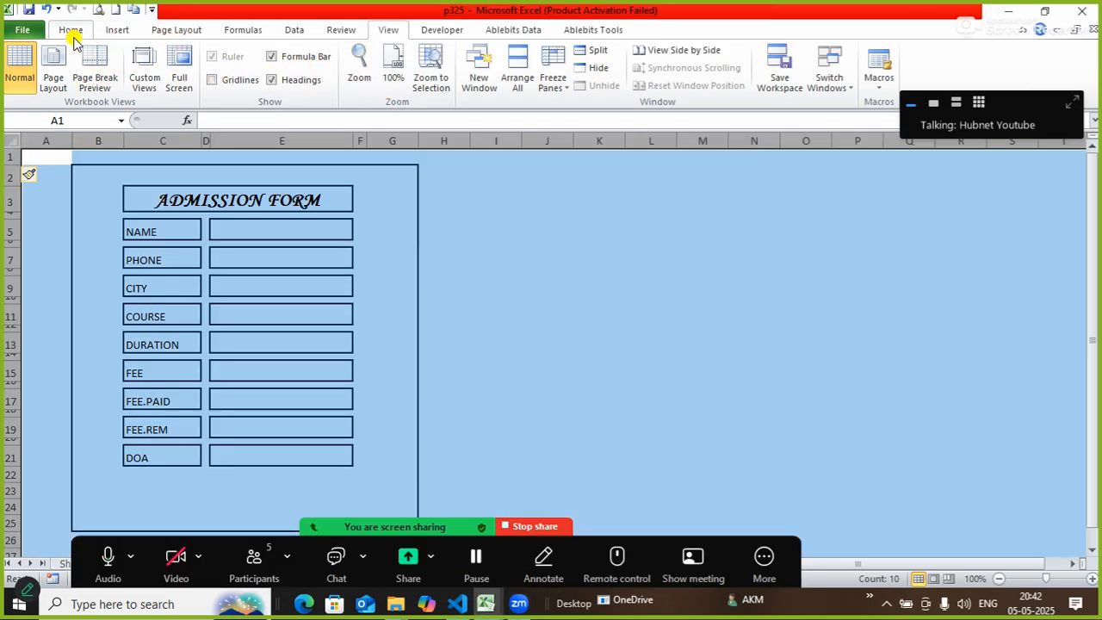
left_click(71, 31)
left_click(257, 84)
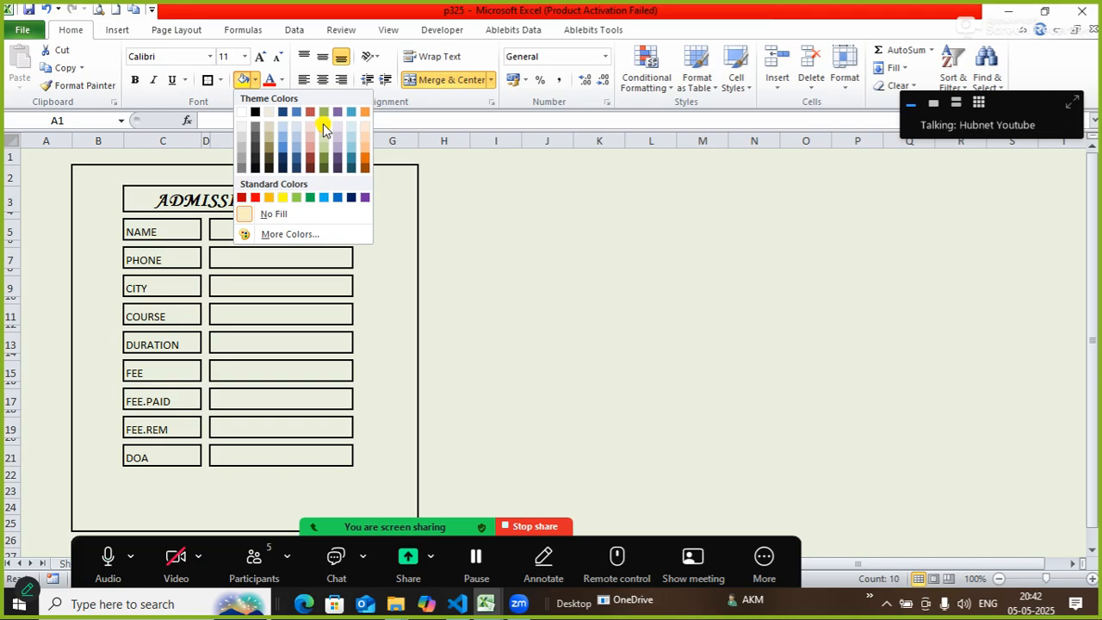
left_click(321, 125)
left_click(602, 285)
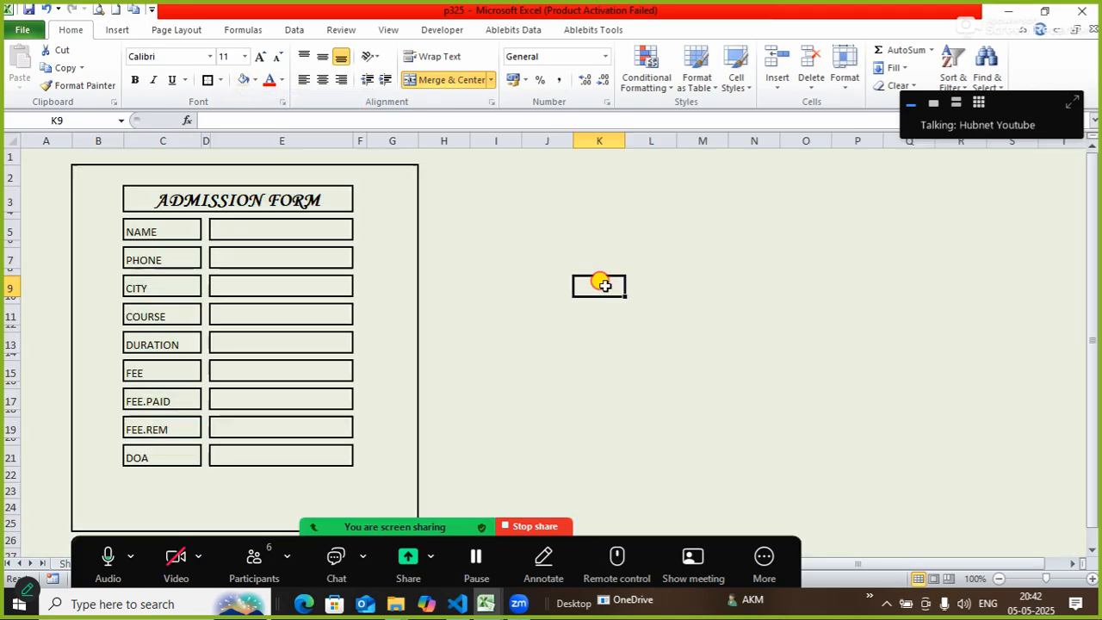
left_click(597, 428)
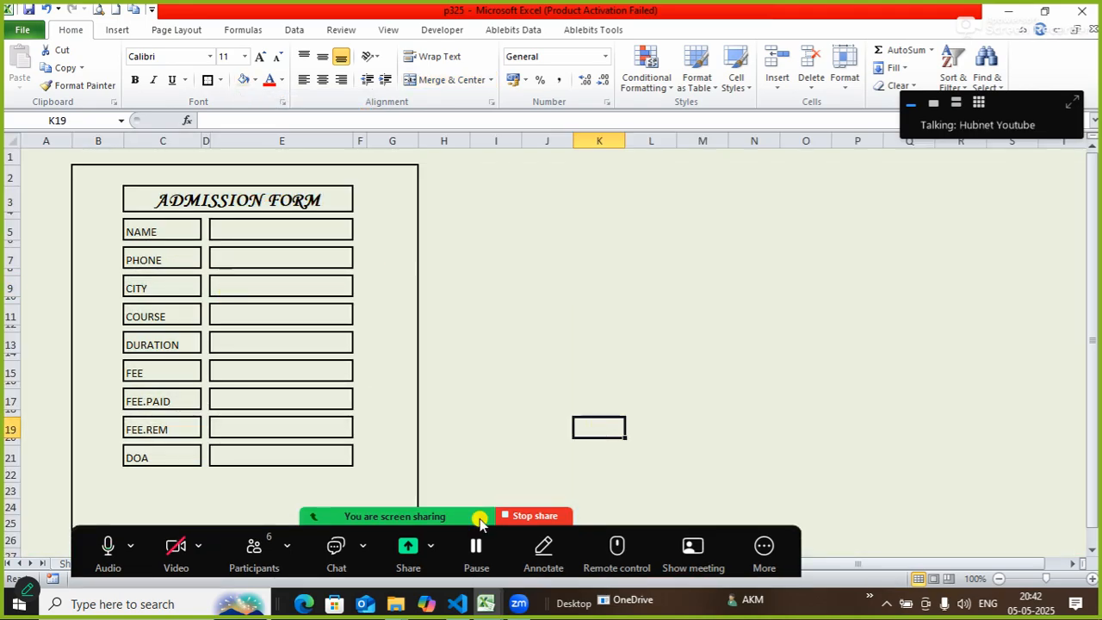
Set the form area B2:G24 to No Fill so it stays white.
left_click(86, 174)
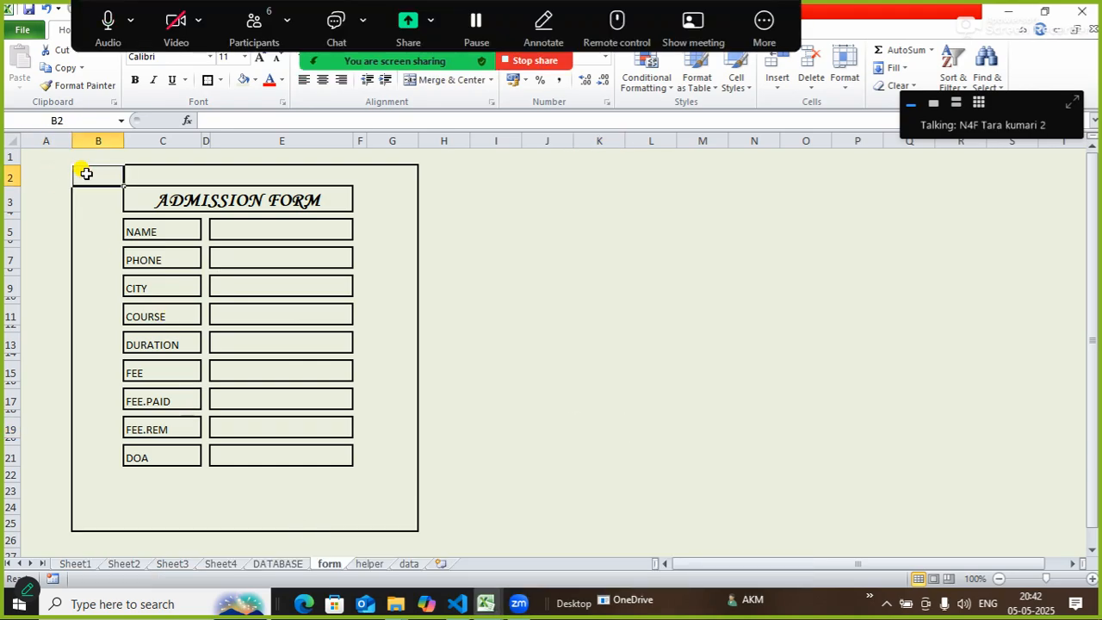
left_click_drag(96, 174, 389, 520)
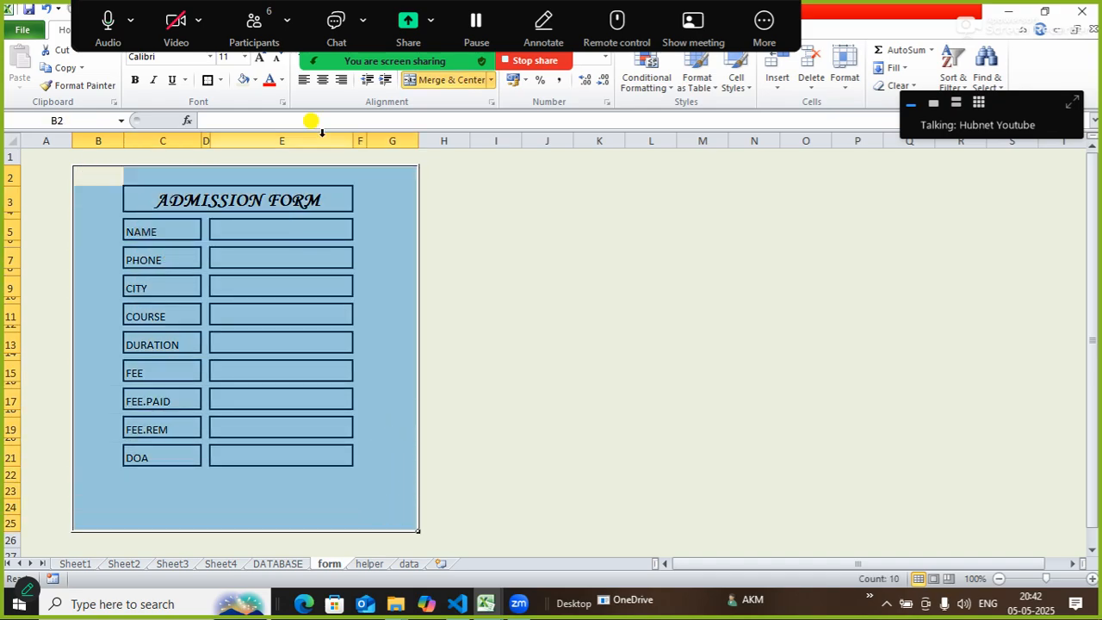
left_click(311, 63)
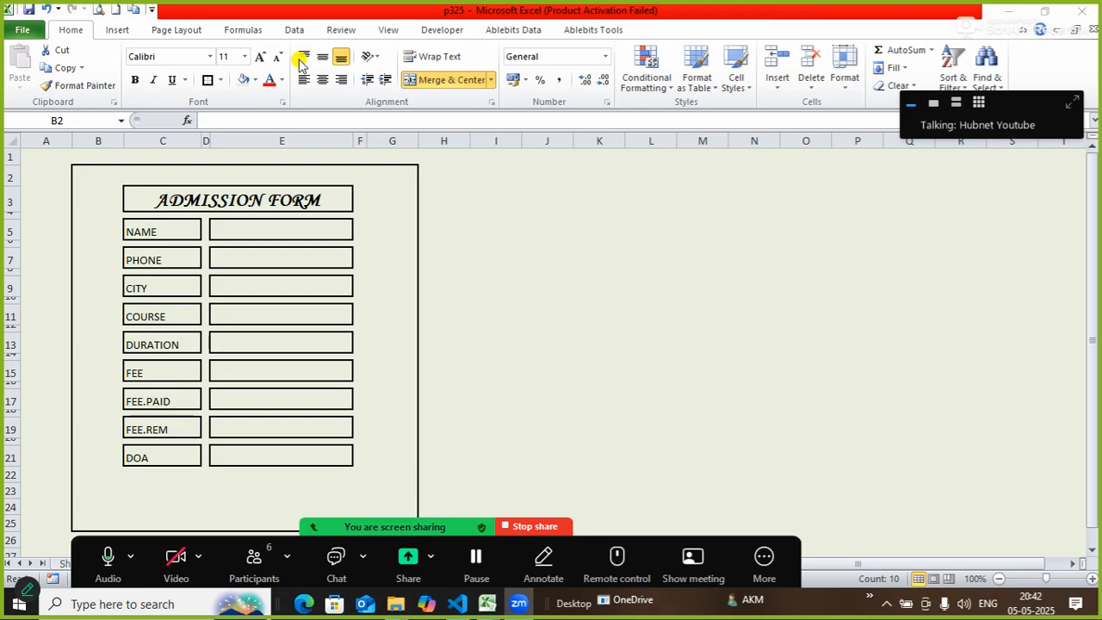
left_click(256, 80)
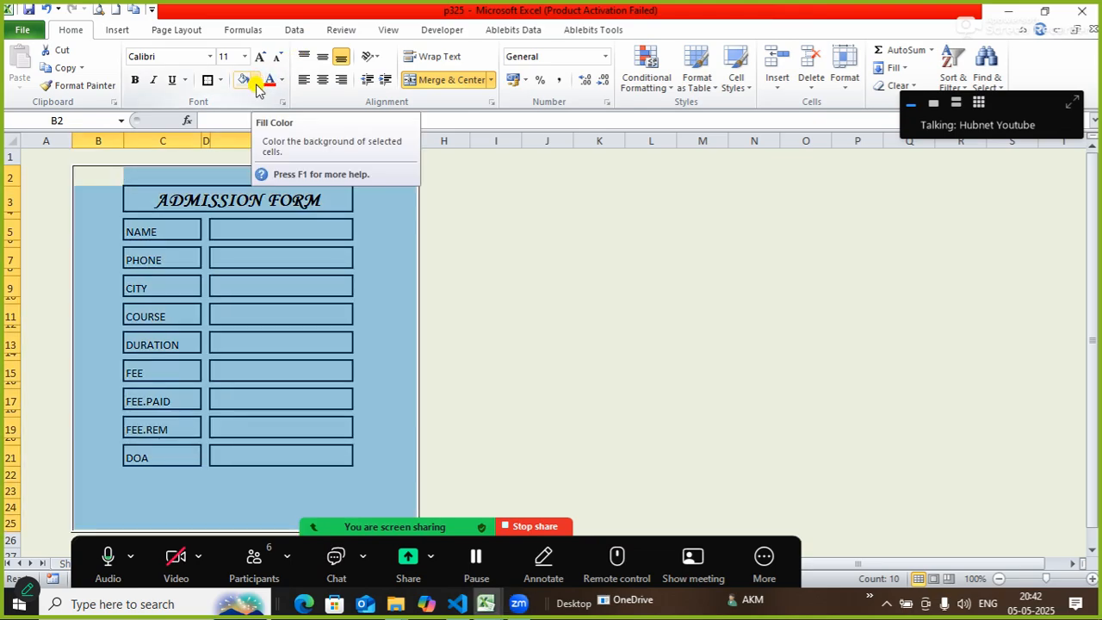
left_click(256, 80)
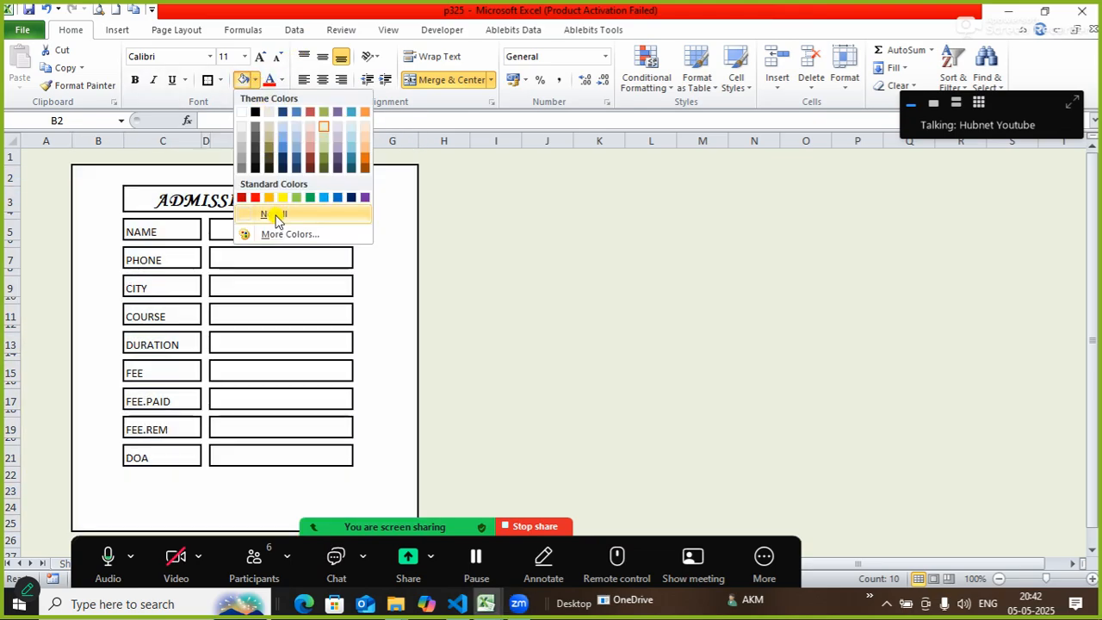
left_click(275, 217)
left_click(575, 311)
left_click(950, 312)
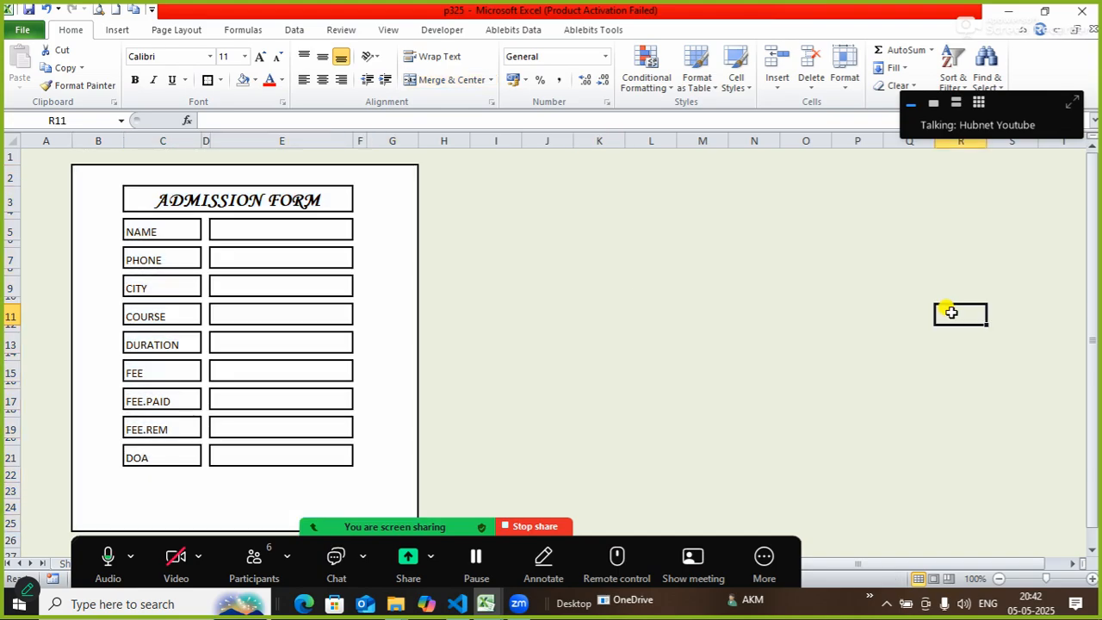
left_click(316, 526)
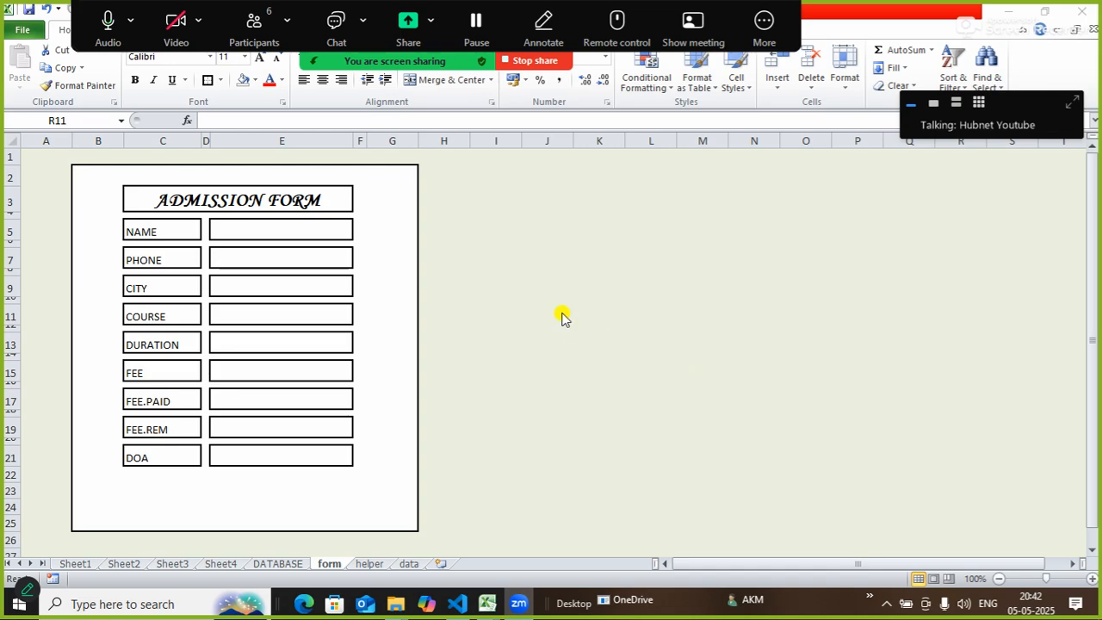
Fill the merged ADMISSION FORM title cell C3 with Standard Colors orange.
left_click(257, 198)
left_click(257, 199)
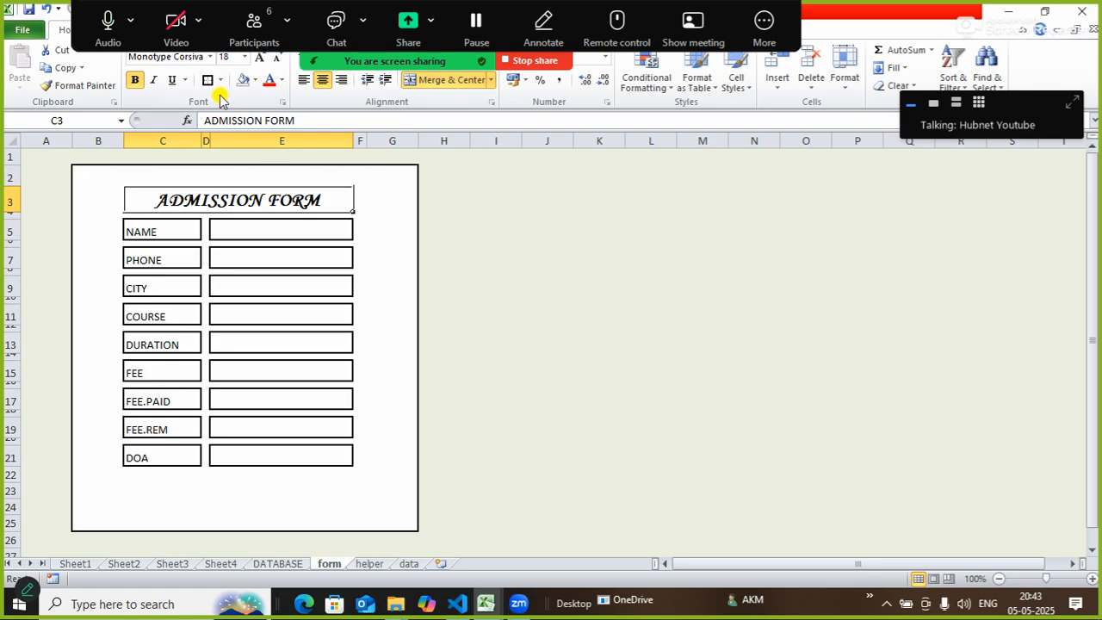
left_click(255, 80)
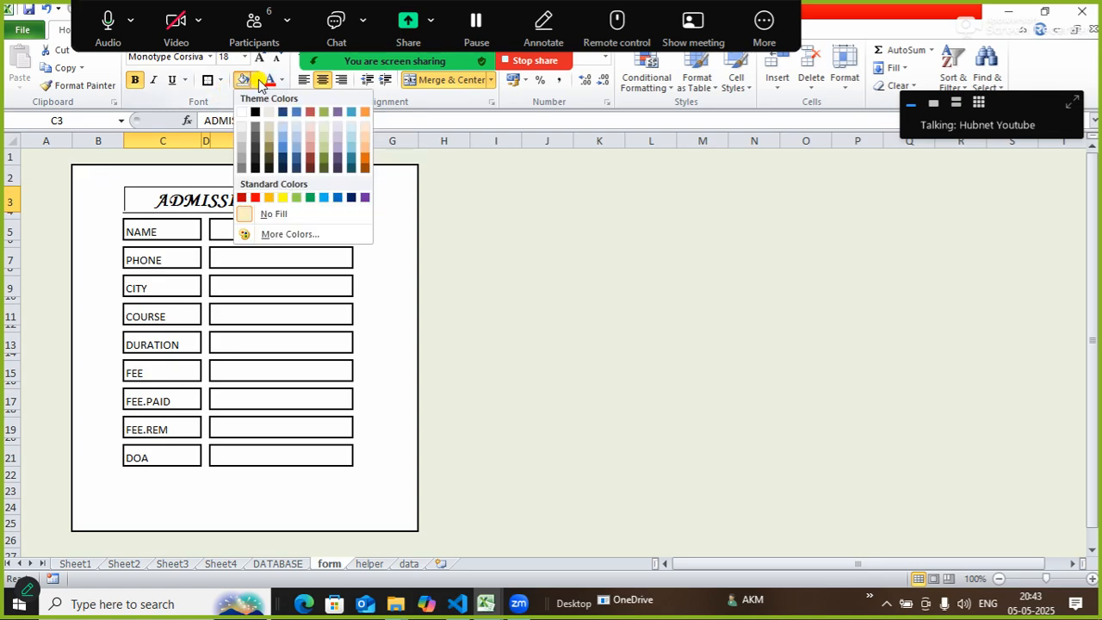
left_click(268, 199)
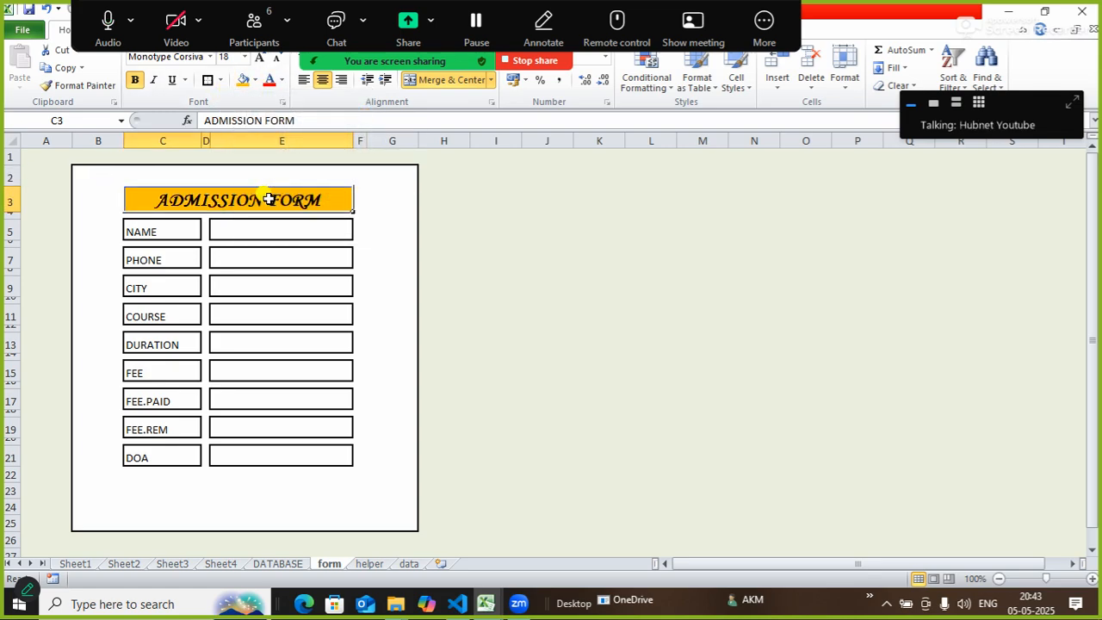
left_click(547, 244)
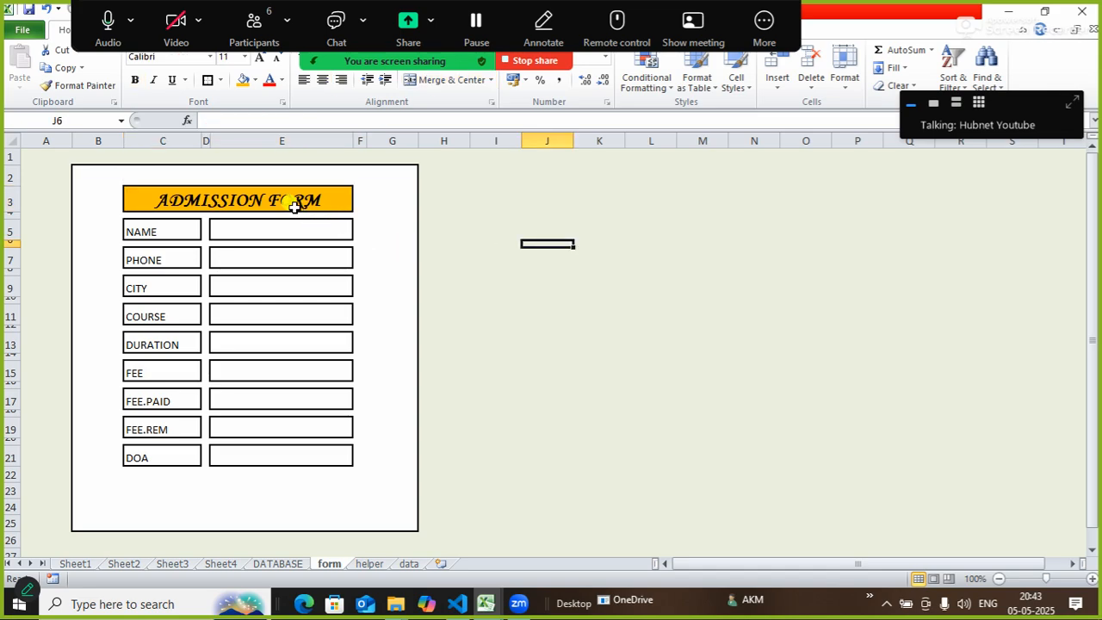
left_click(295, 203)
Select the nine label cells NAME through DOA in column C.
left_click(627, 363)
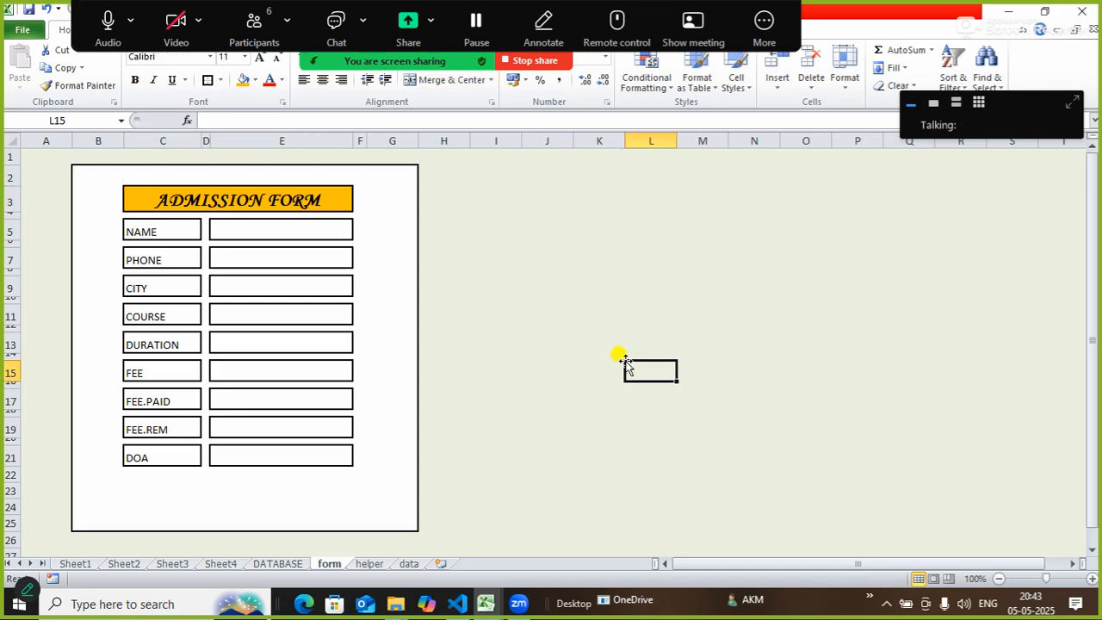
left_click(163, 235)
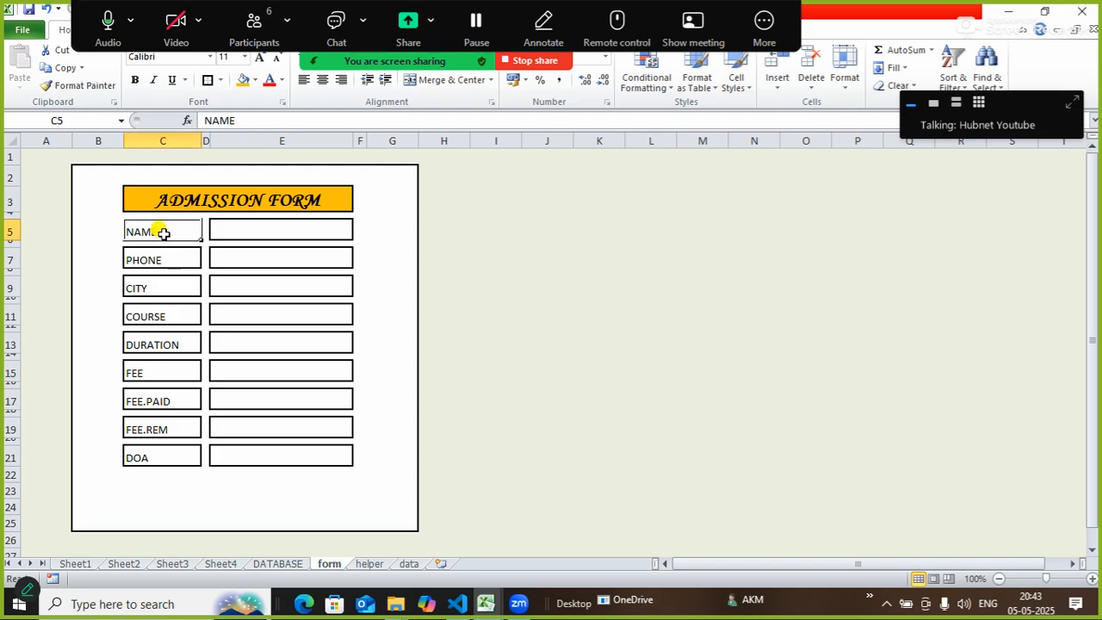
left_click(164, 261, "ctrl")
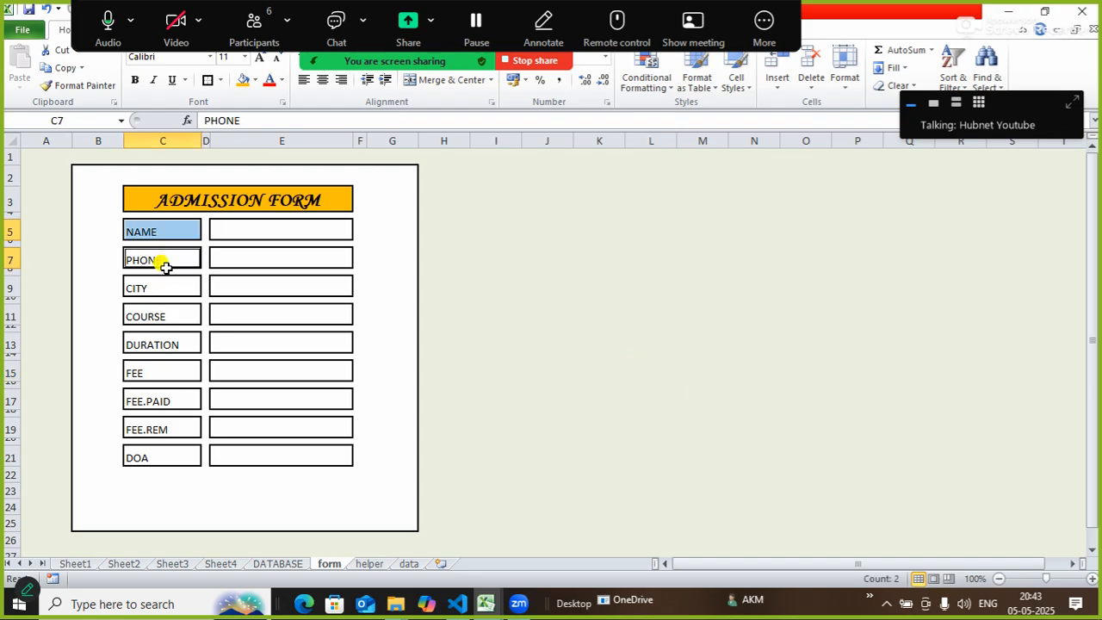
left_click(163, 287, "ctrl")
left_click(158, 320, "ctrl")
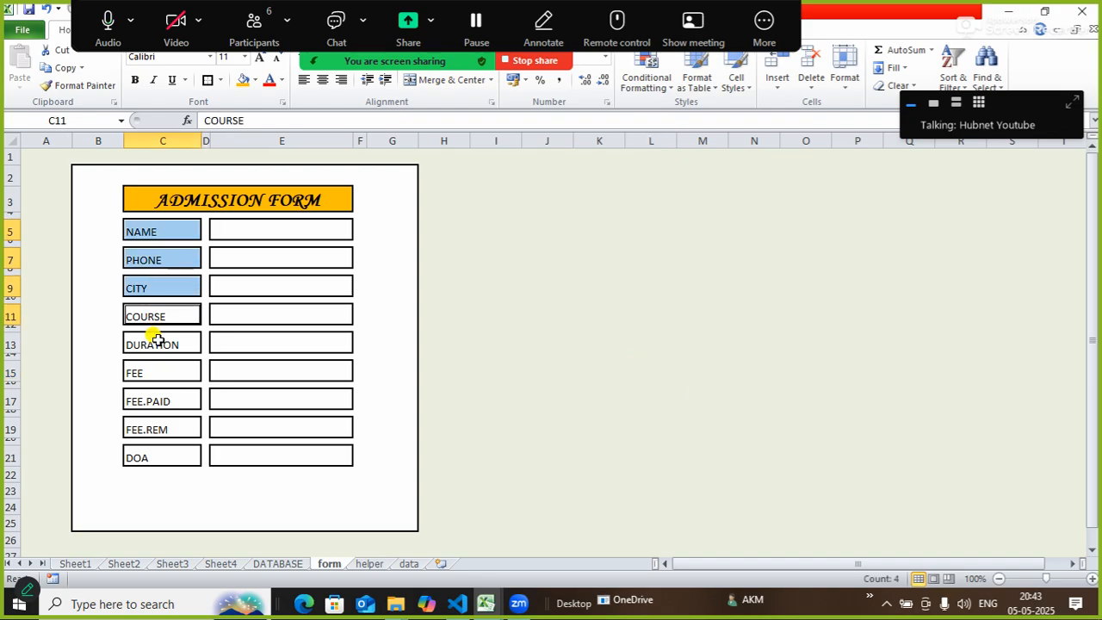
left_click(156, 341, "ctrl")
left_click(152, 372, "ctrl")
left_click(152, 401, "ctrl")
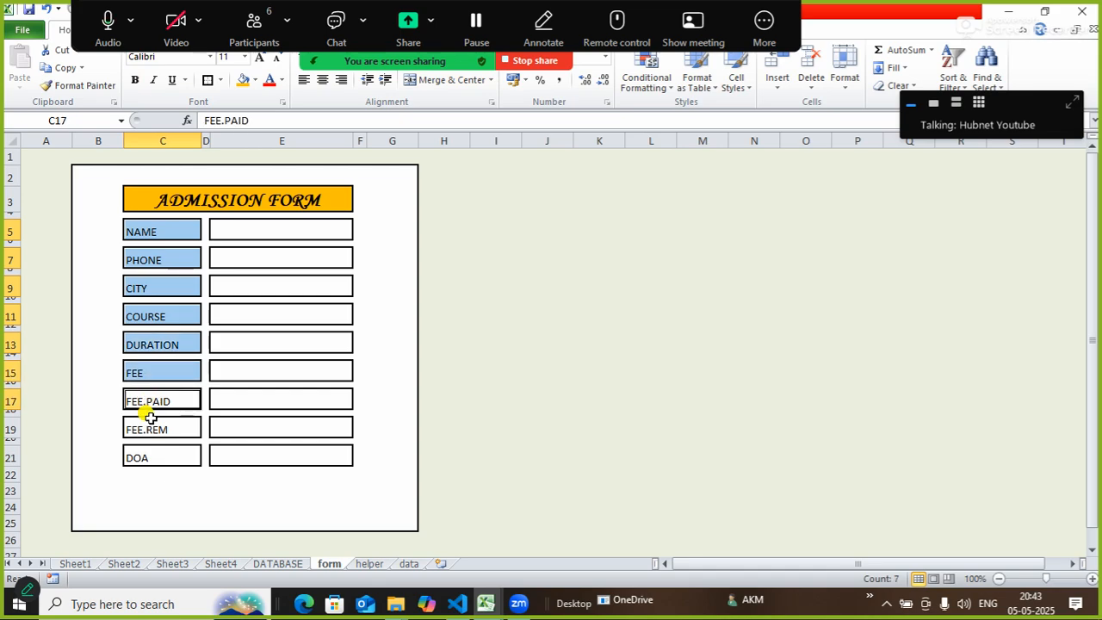
left_click(152, 428, "ctrl")
left_click(151, 458, "ctrl")
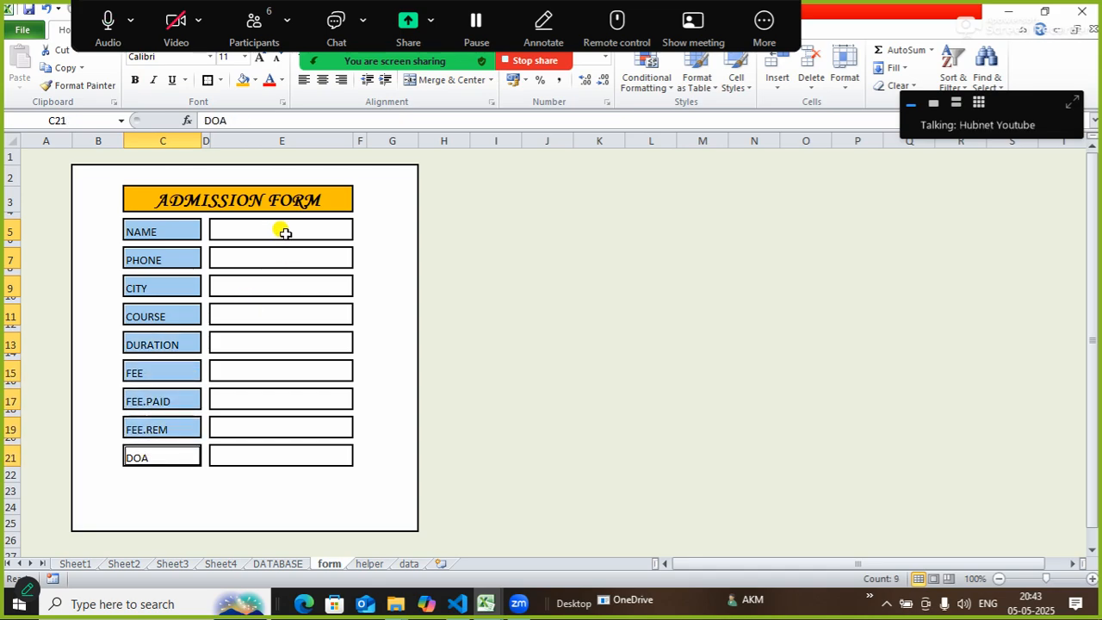
Add input boxes E5 through E21 to the selection.
left_click(285, 233, "ctrl")
left_click(269, 260, "ctrl")
left_click(271, 290, "ctrl")
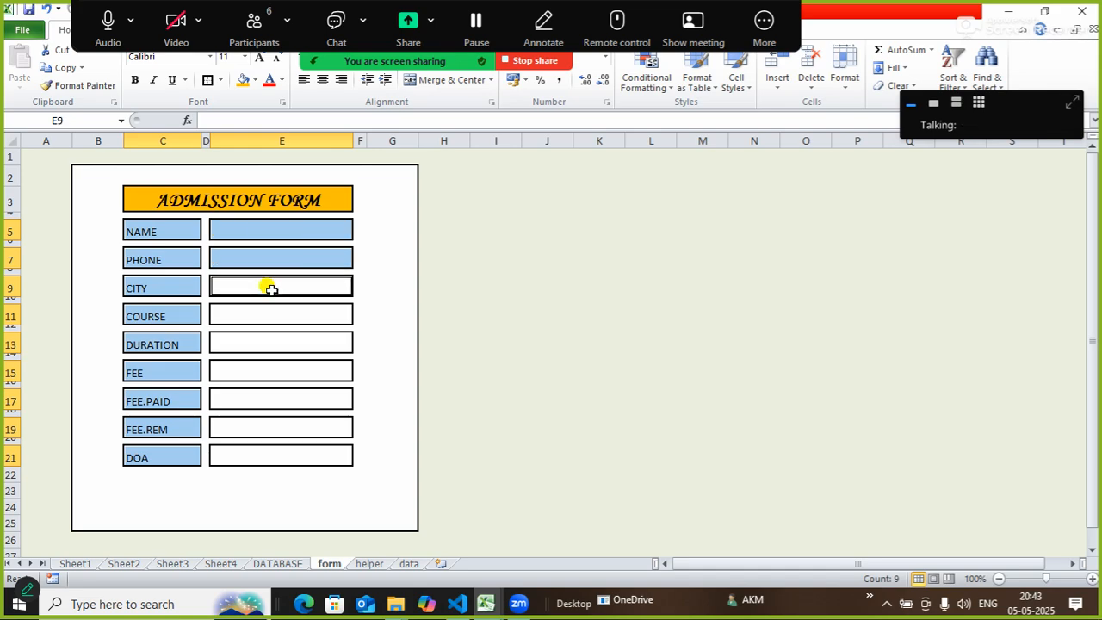
left_click(265, 316, "ctrl")
left_click(264, 344, "ctrl")
left_click(260, 370, "ctrl")
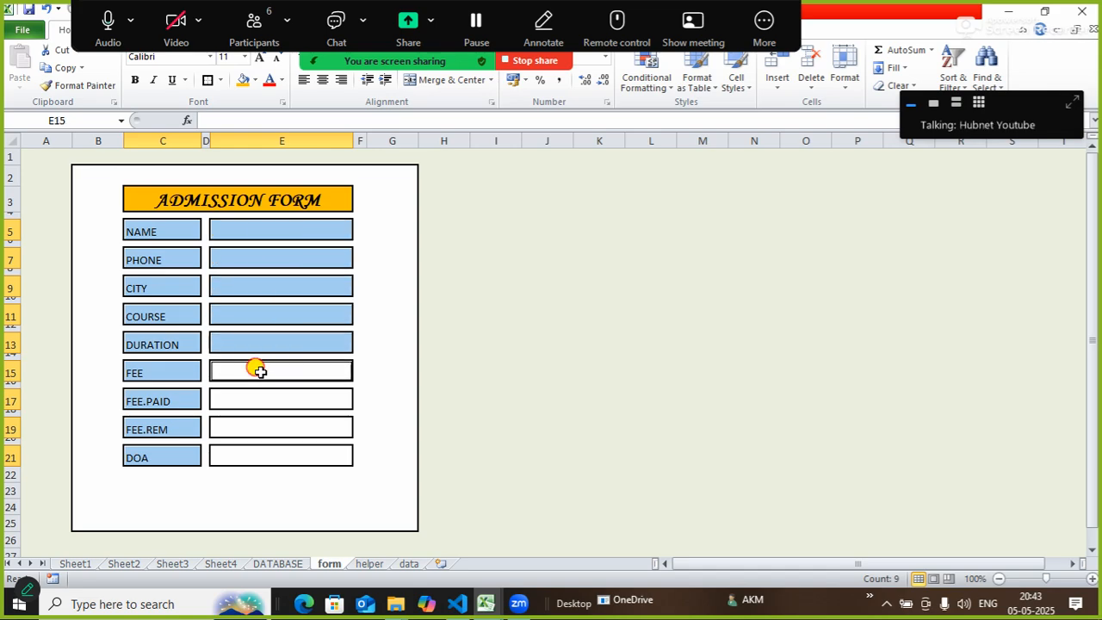
left_click(254, 403, "ctrl")
left_click(255, 426, "ctrl")
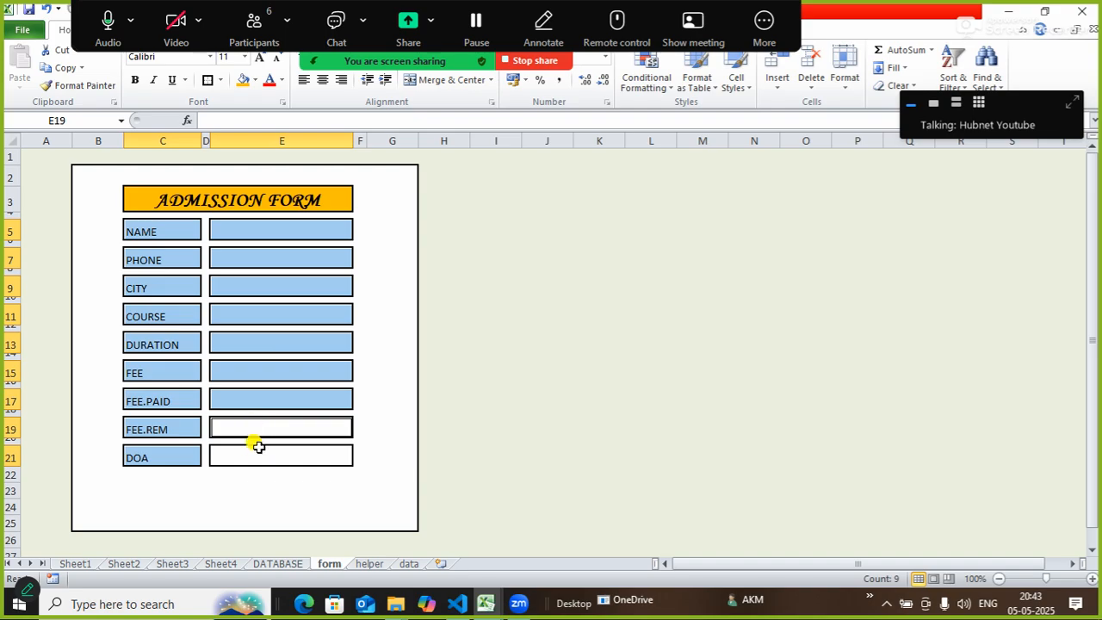
left_click(256, 452, "ctrl")
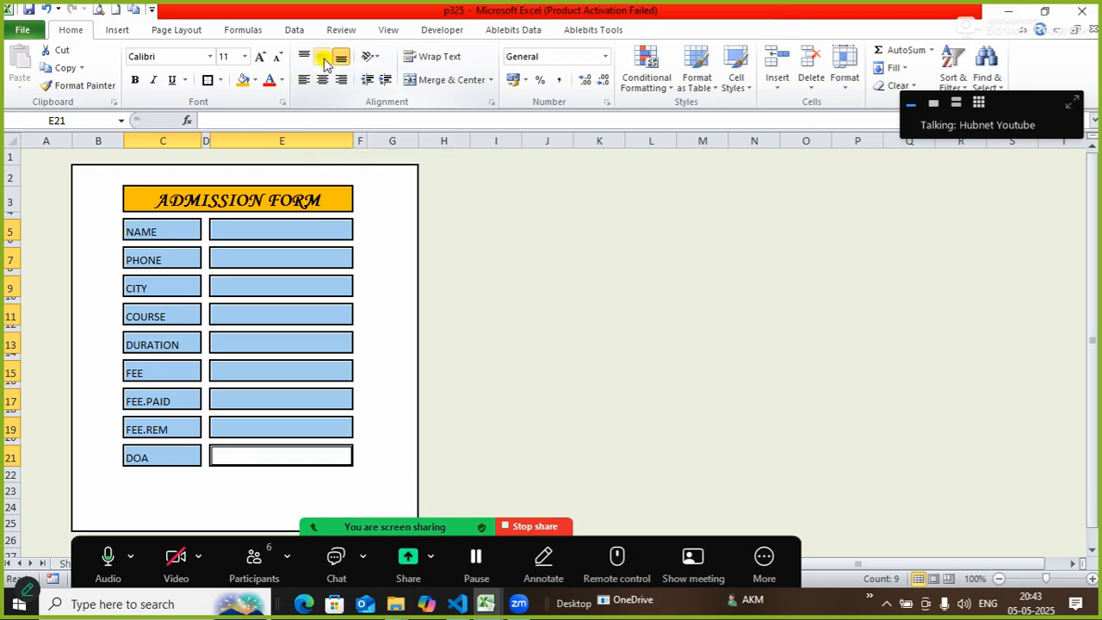
Make the selected cells middle-aligned, bold, 12-point Times New Roman.
left_click(324, 59)
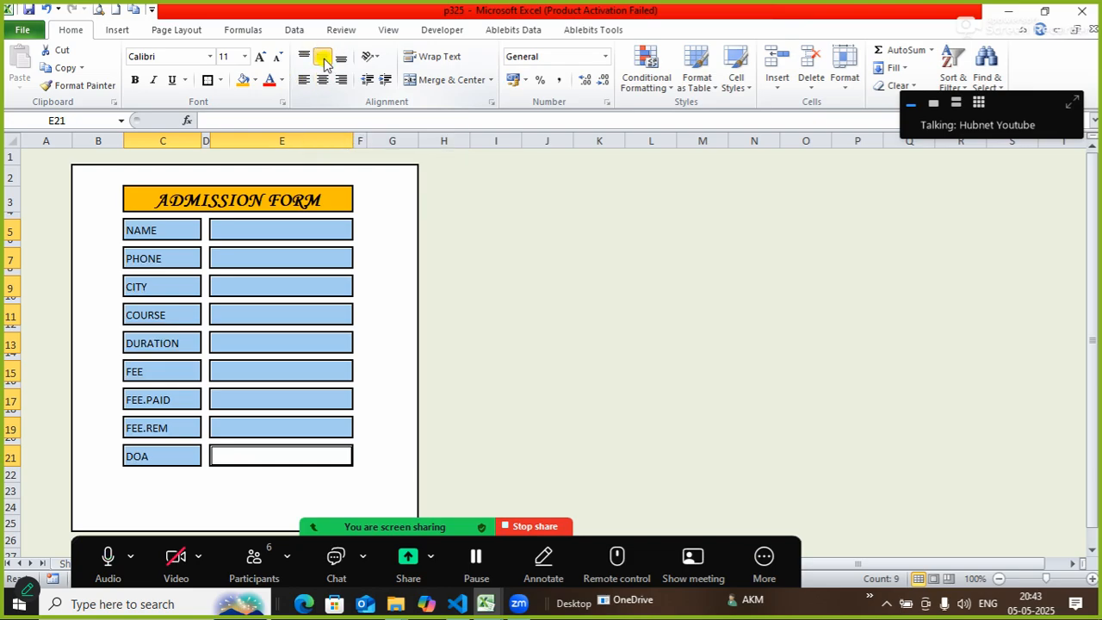
left_click(180, 53)
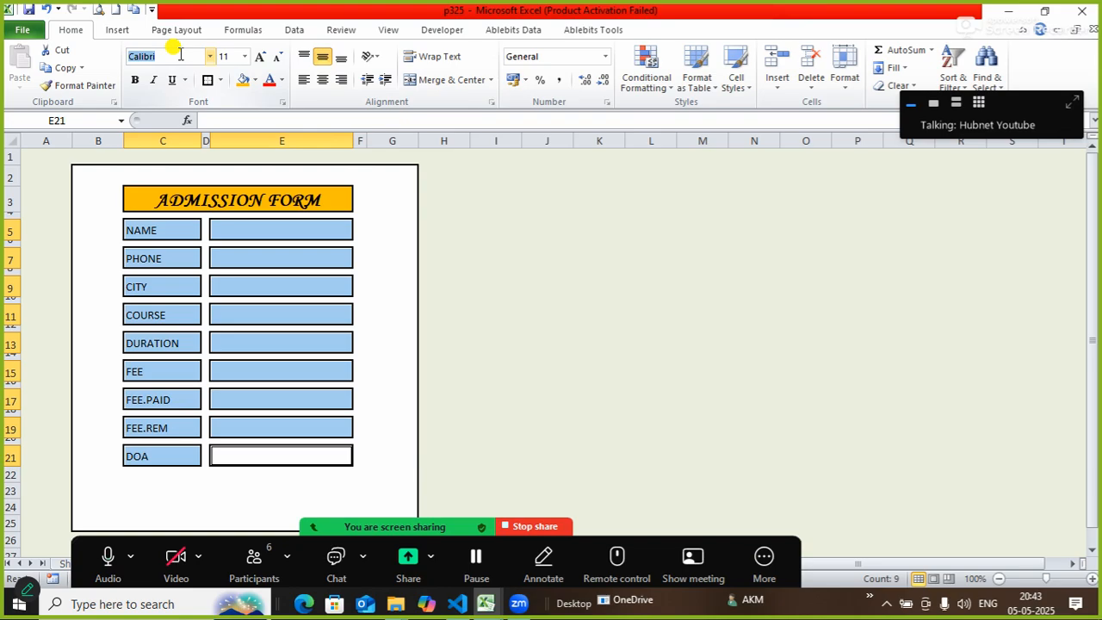
type("Times New Roman")
key("Return")
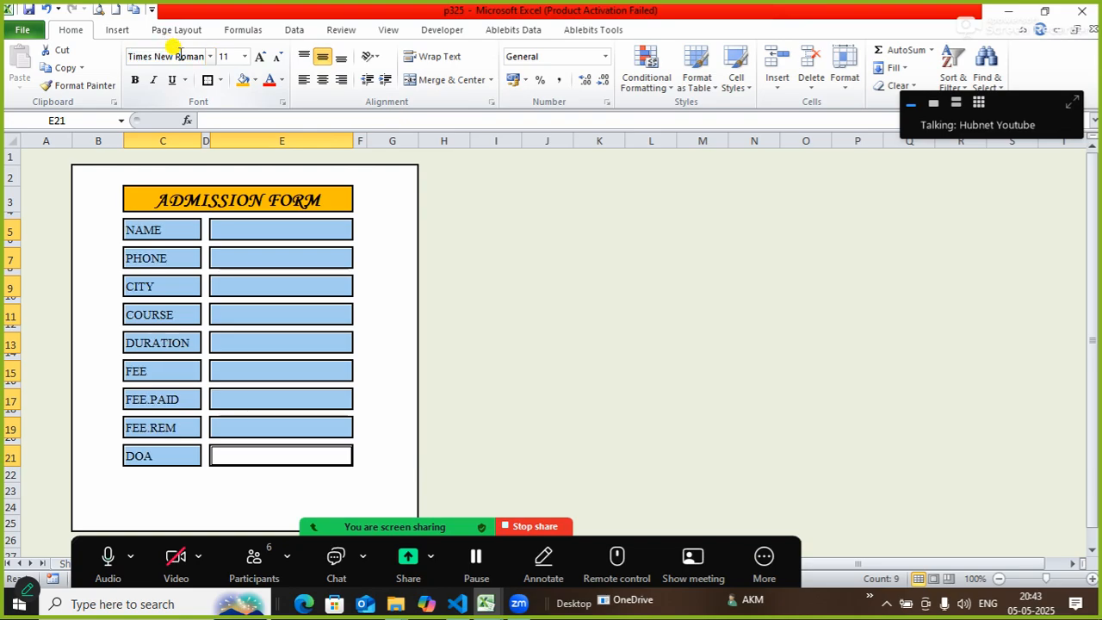
left_click(135, 81)
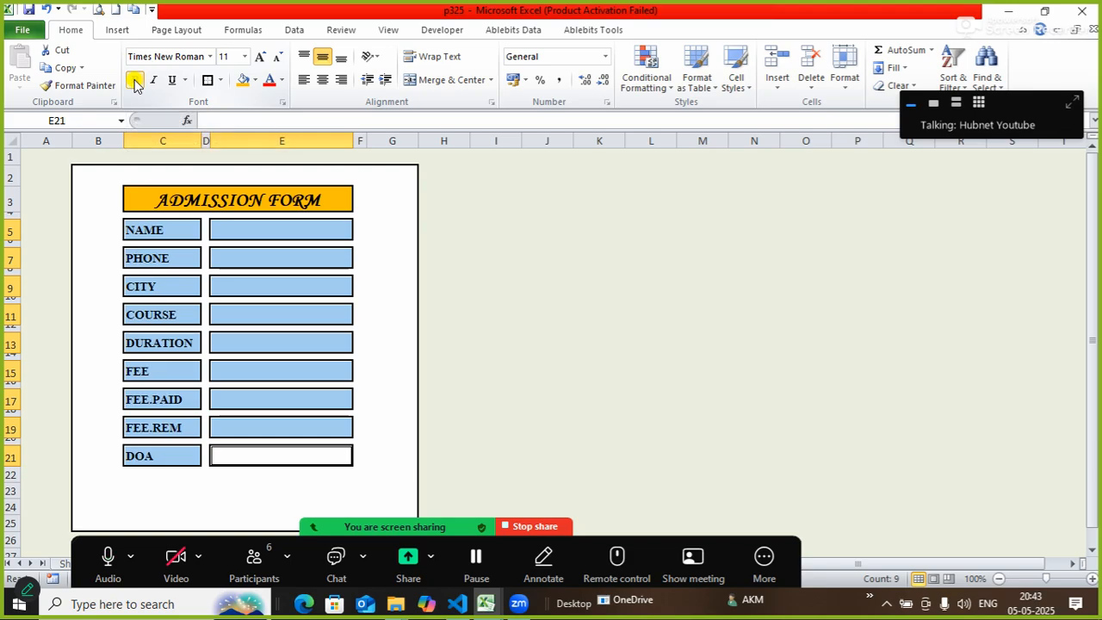
left_click(260, 57)
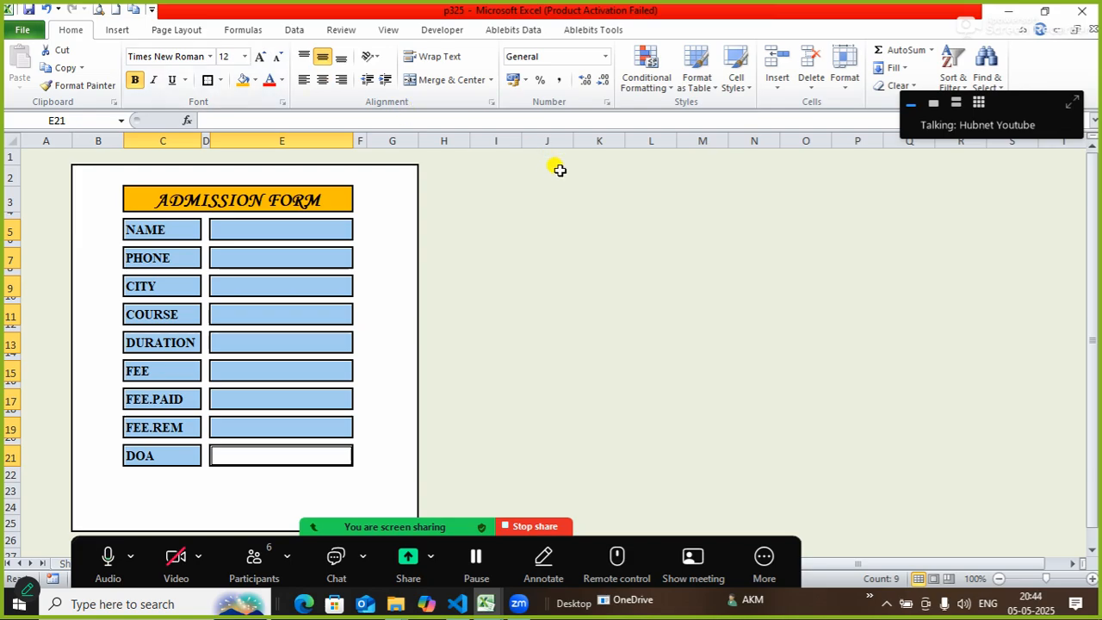
Fill the selected labels and input boxes with Aqua, Accent 5, Lighter 80%.
left_click(255, 85)
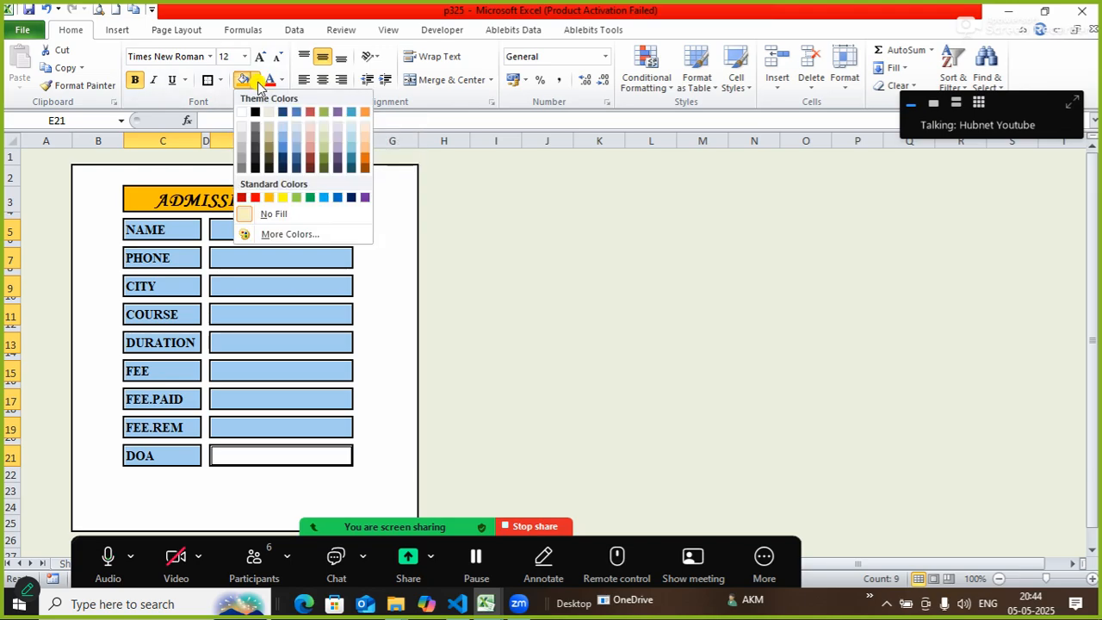
left_click(352, 129)
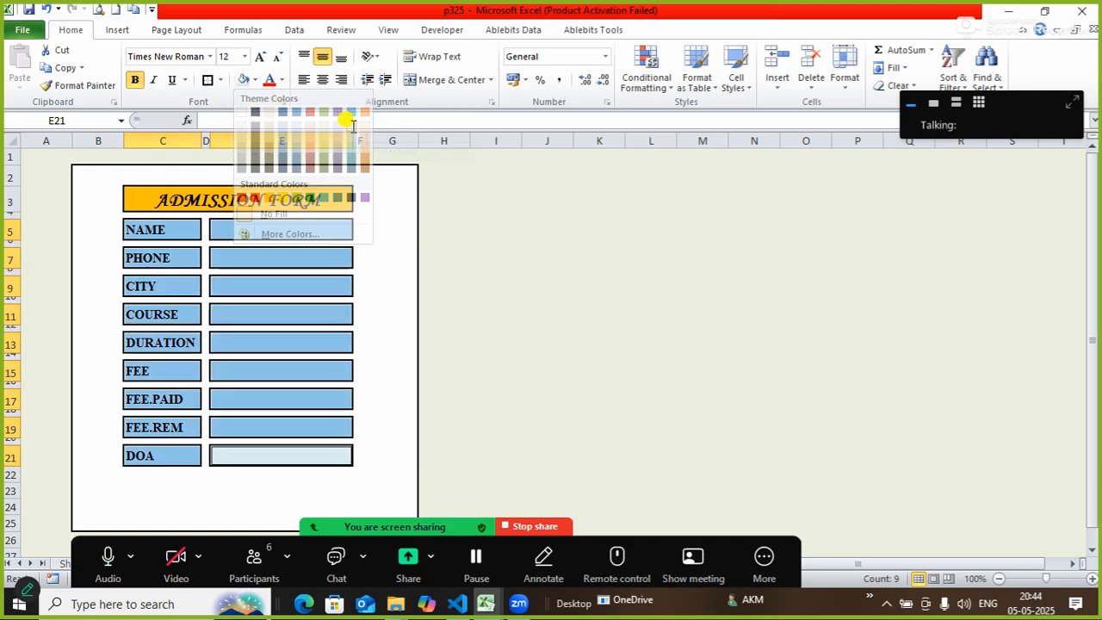
left_click(583, 310)
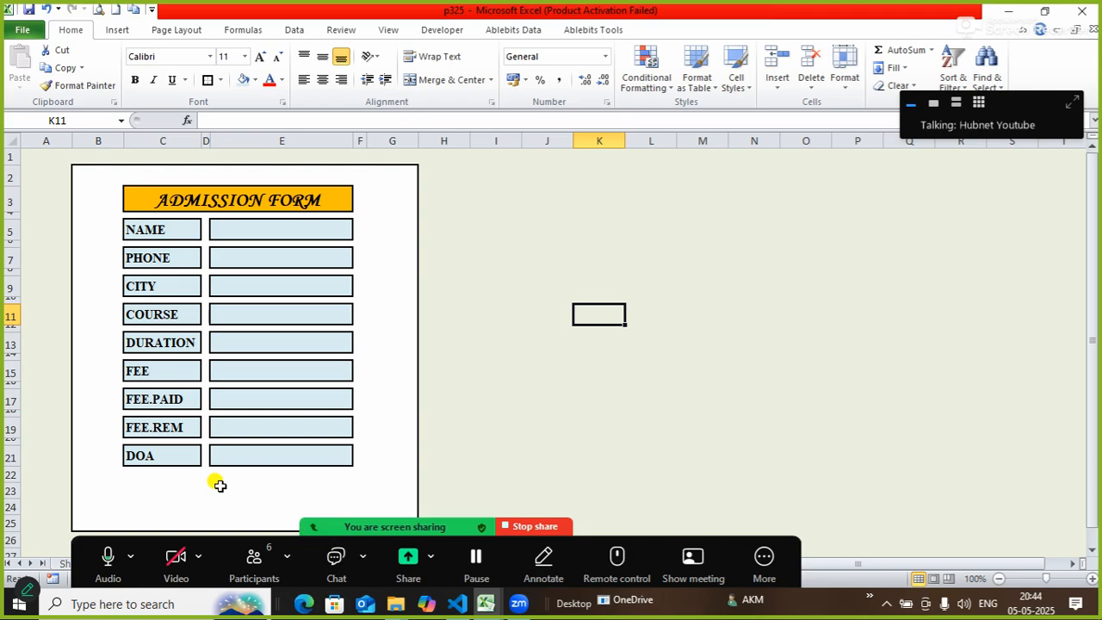
Merge C24:E24 into one centred box for the button and shorten the gap rows above it.
left_click(145, 501)
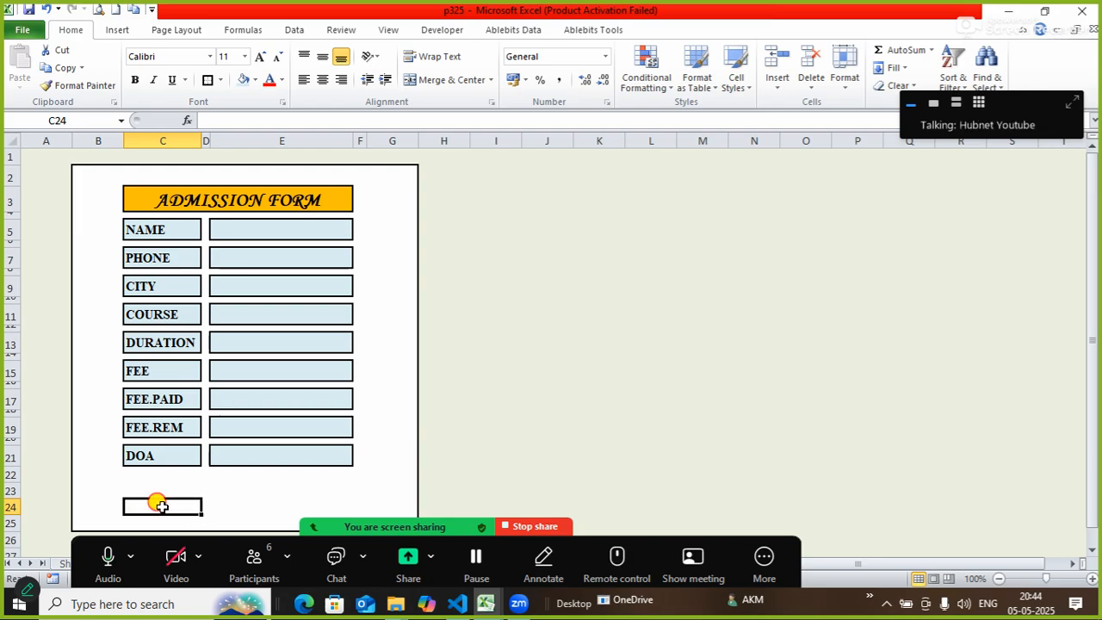
left_click_drag(161, 505, 249, 503)
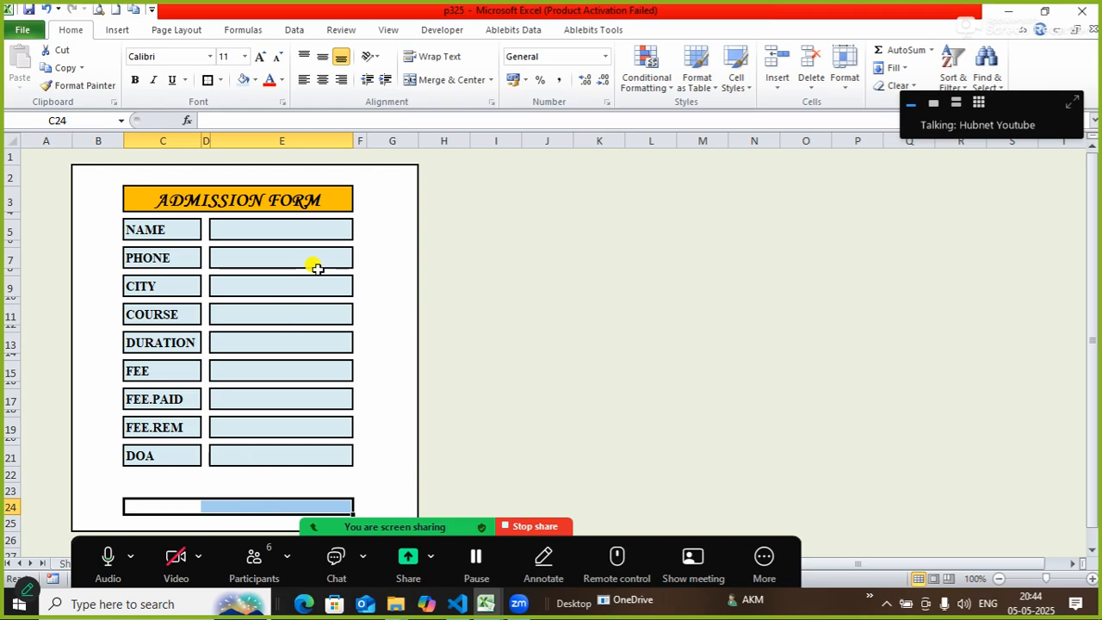
left_click(438, 82)
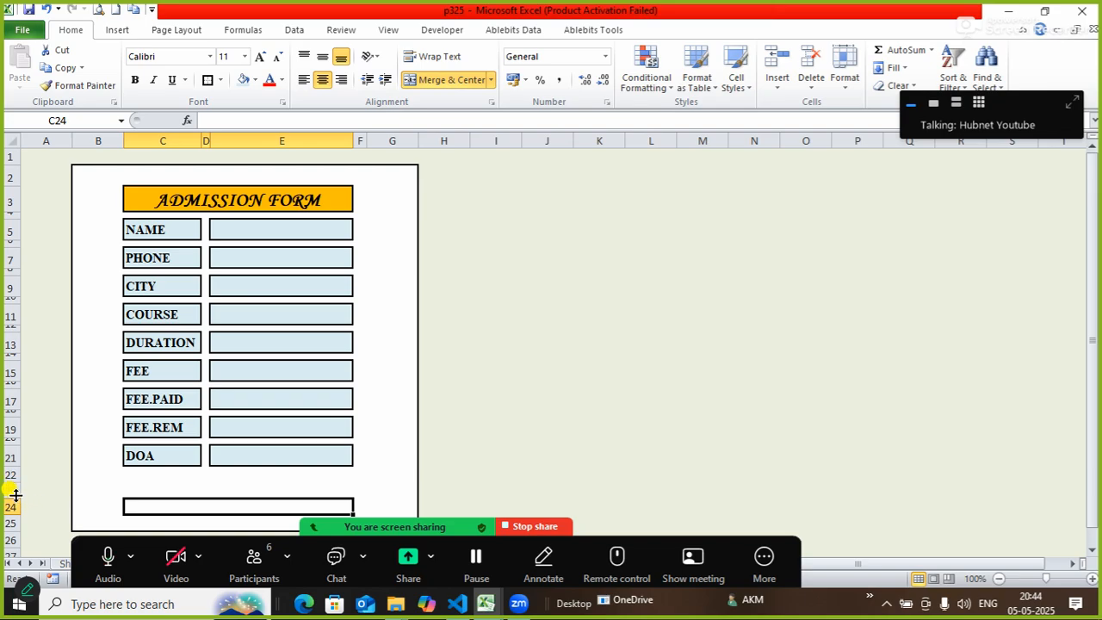
left_click_drag(13, 497, 13, 490)
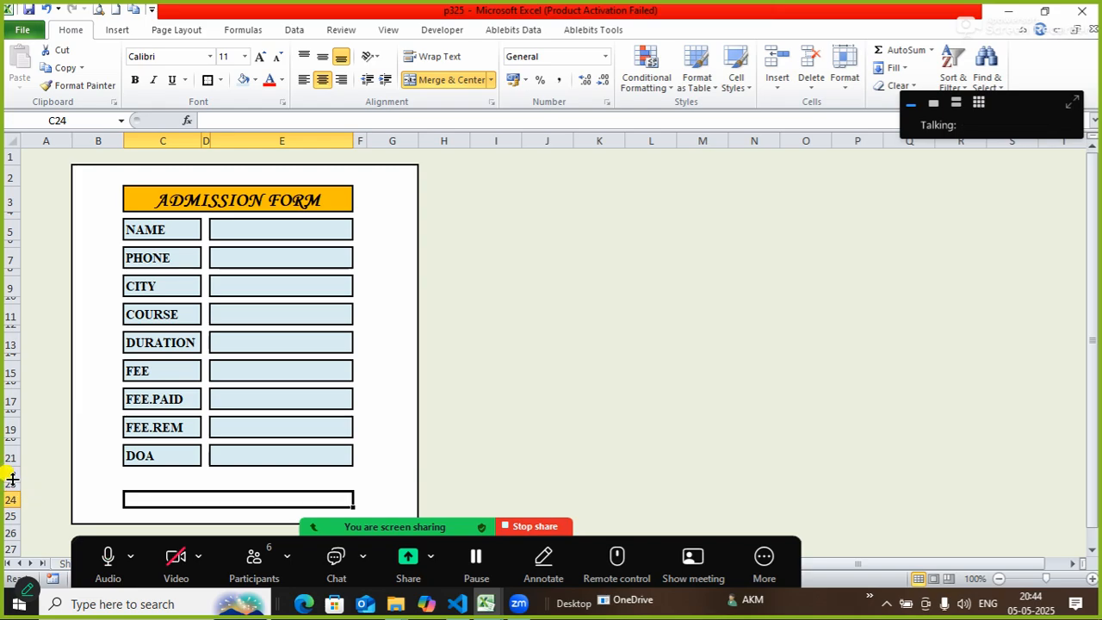
mouse_move(12, 480)
left_mouse_down()
mouse_move(10, 462)
mouse_move(8, 474)
left_mouse_up()
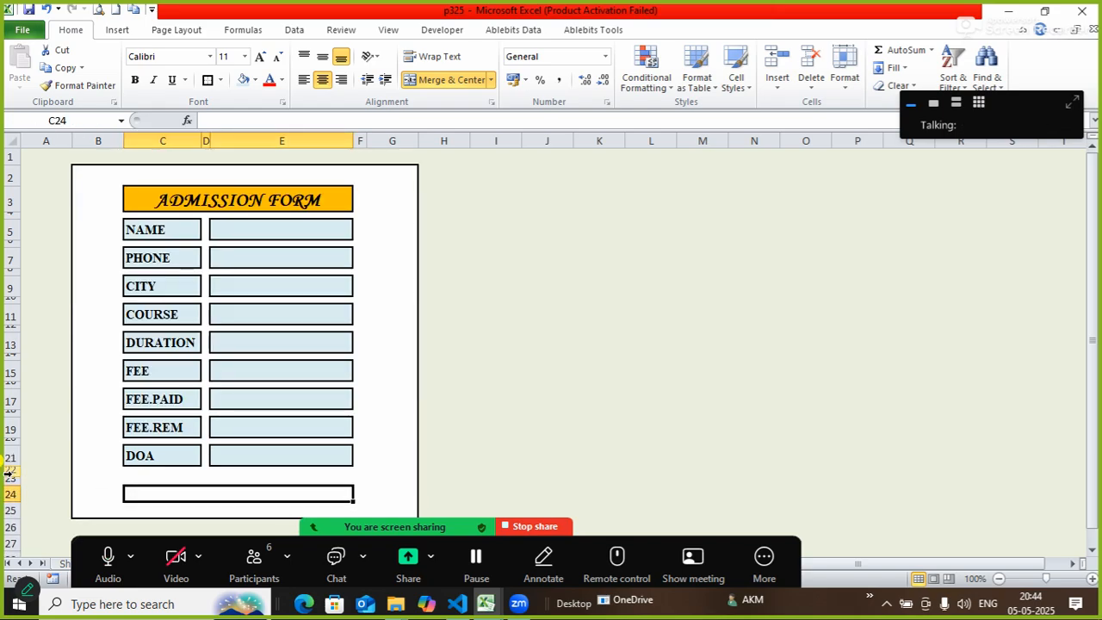
Delete empty row 23 and make the merged bottom box's row taller.
right_click(9, 479)
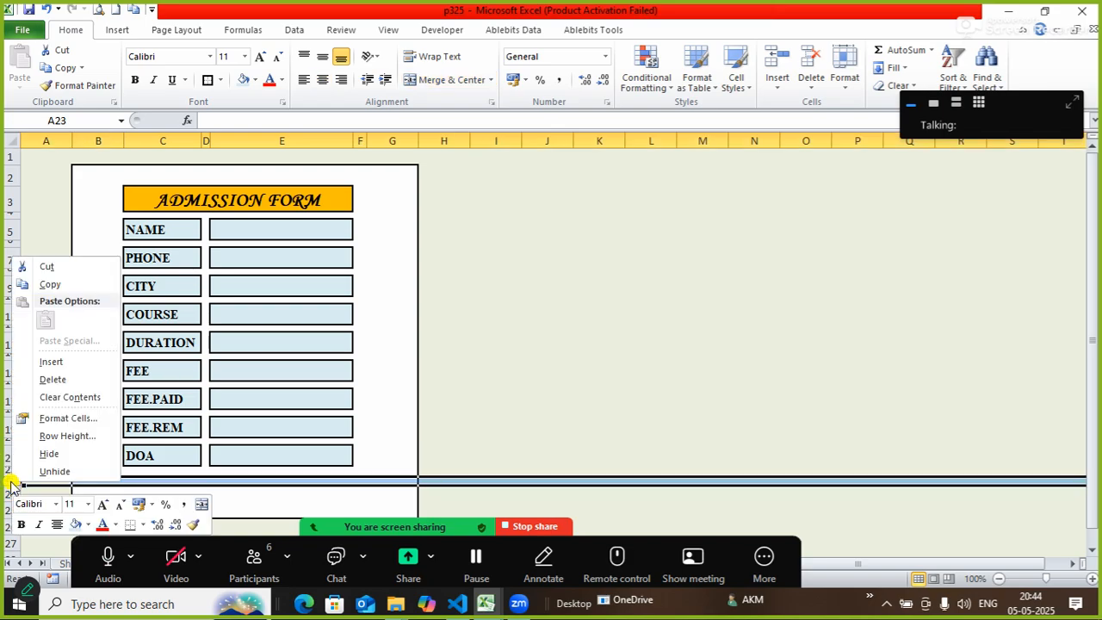
left_click(54, 380)
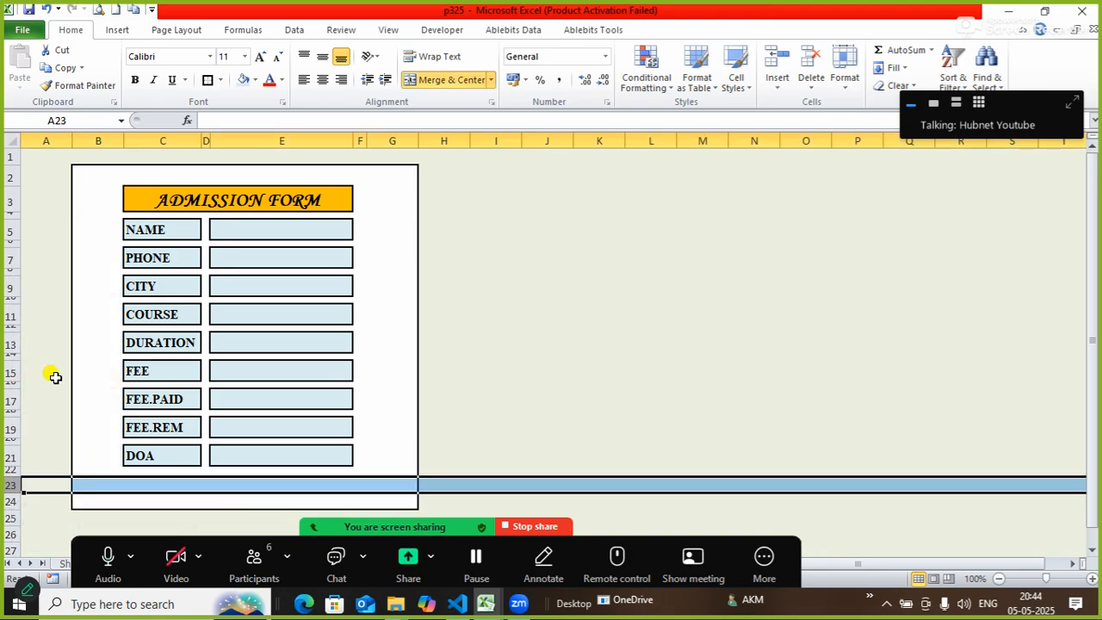
left_click(580, 438)
left_click(227, 488)
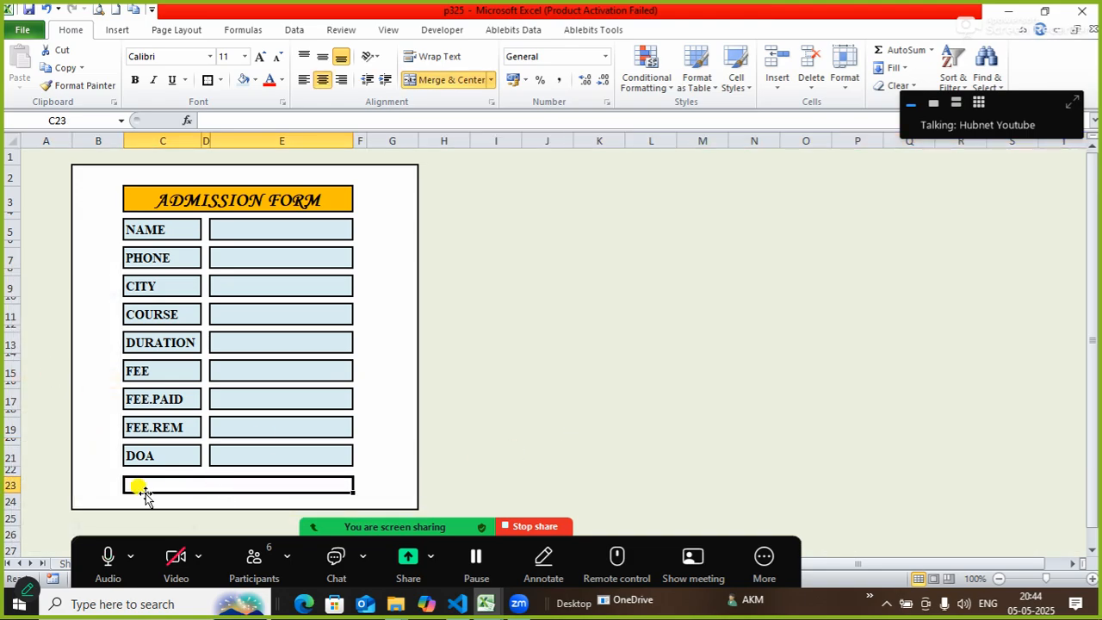
left_click_drag(16, 490, 17, 500)
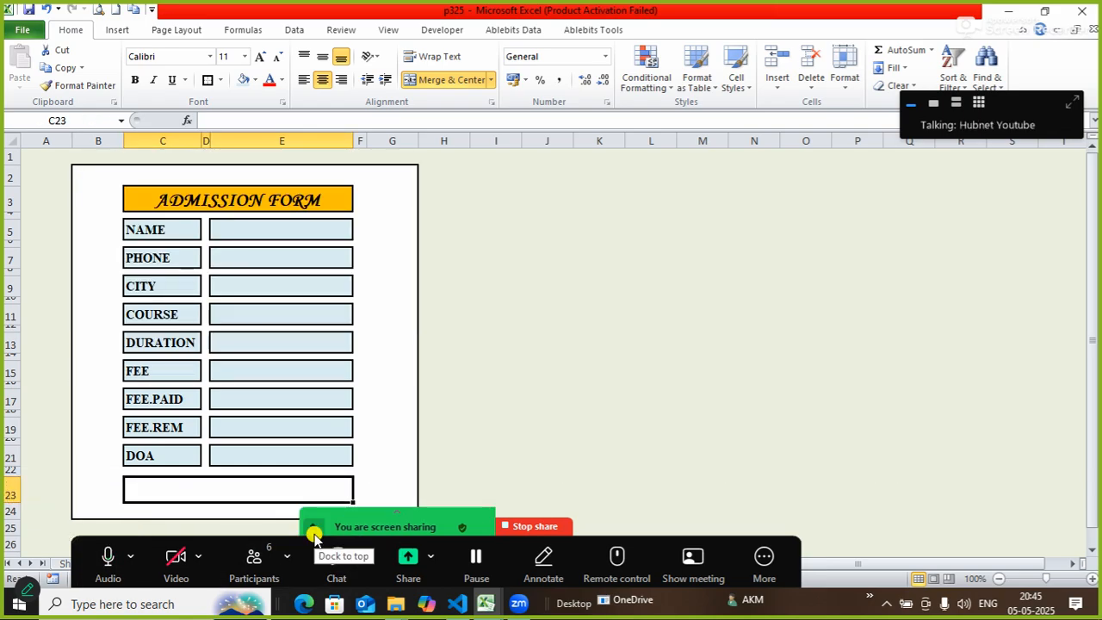
Replace the thick outline on merged box C23 with thin borders.
left_click(553, 411)
left_click(216, 491)
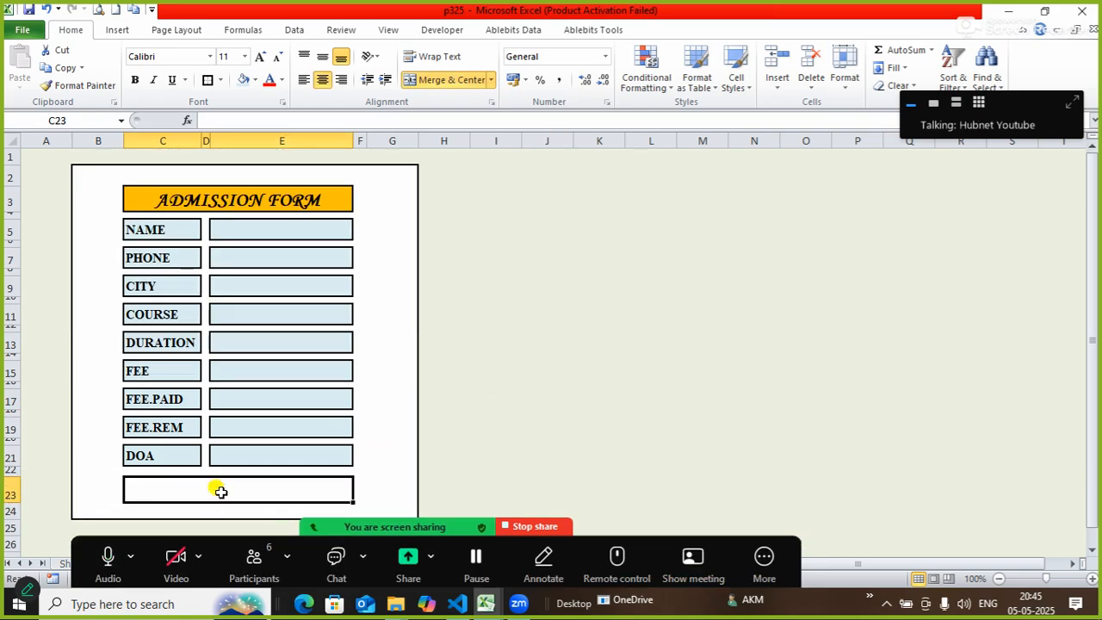
left_click(207, 79)
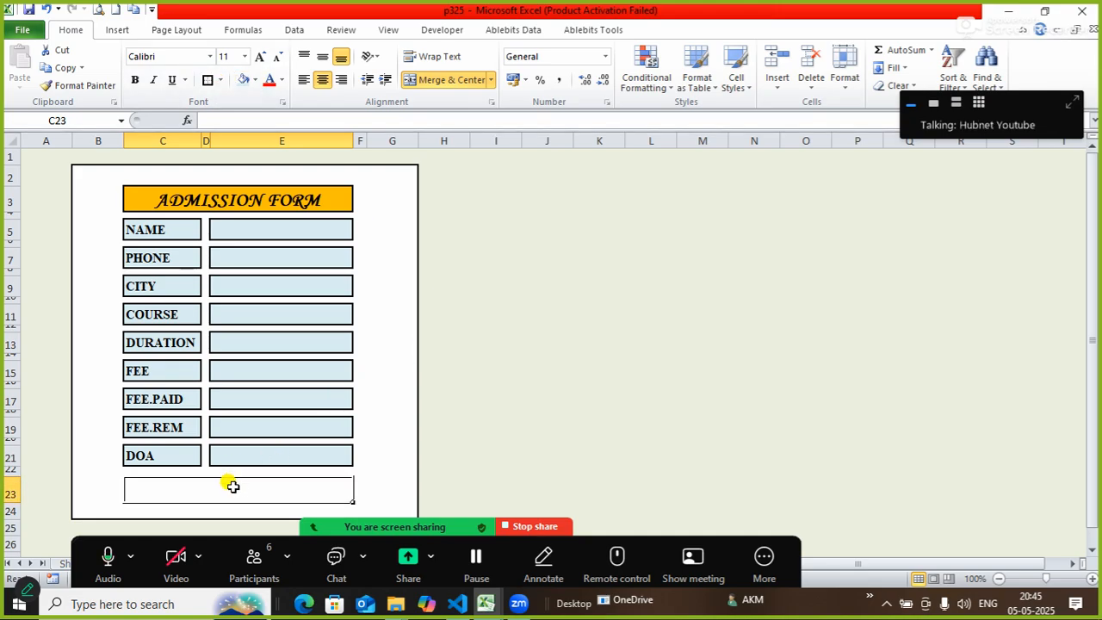
Enter SUBMIT as the box's text in place of SAVE.
type("SAVE")
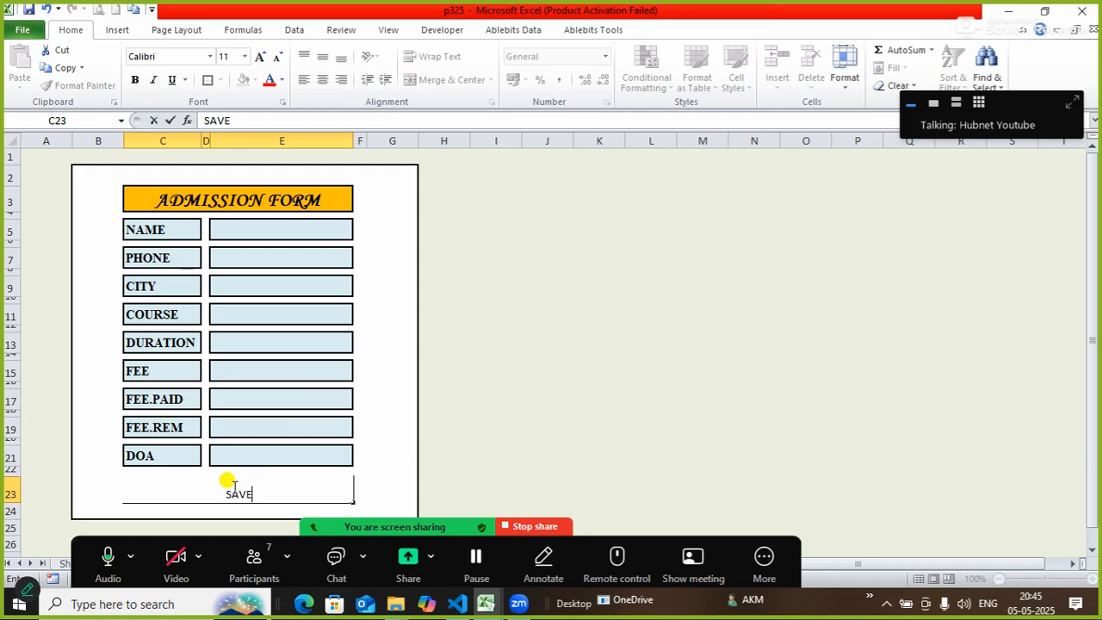
key("BackSpace")
key("BackSpace")
key("BackSpace")
key("BackSpace")
type("SUBMIT")
key("Return")
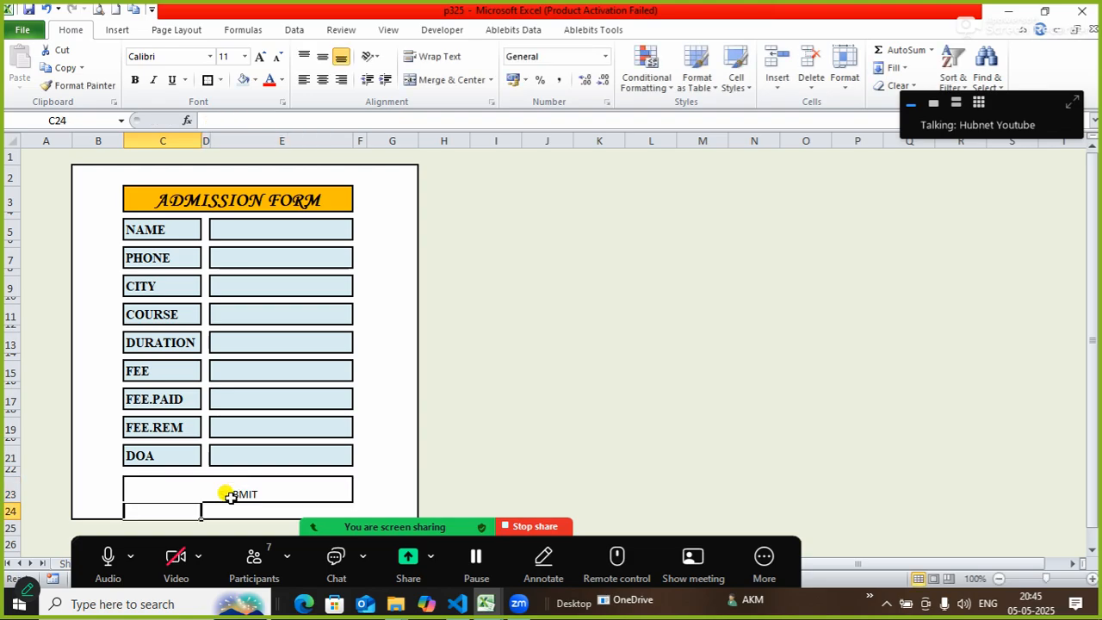
left_click(231, 496)
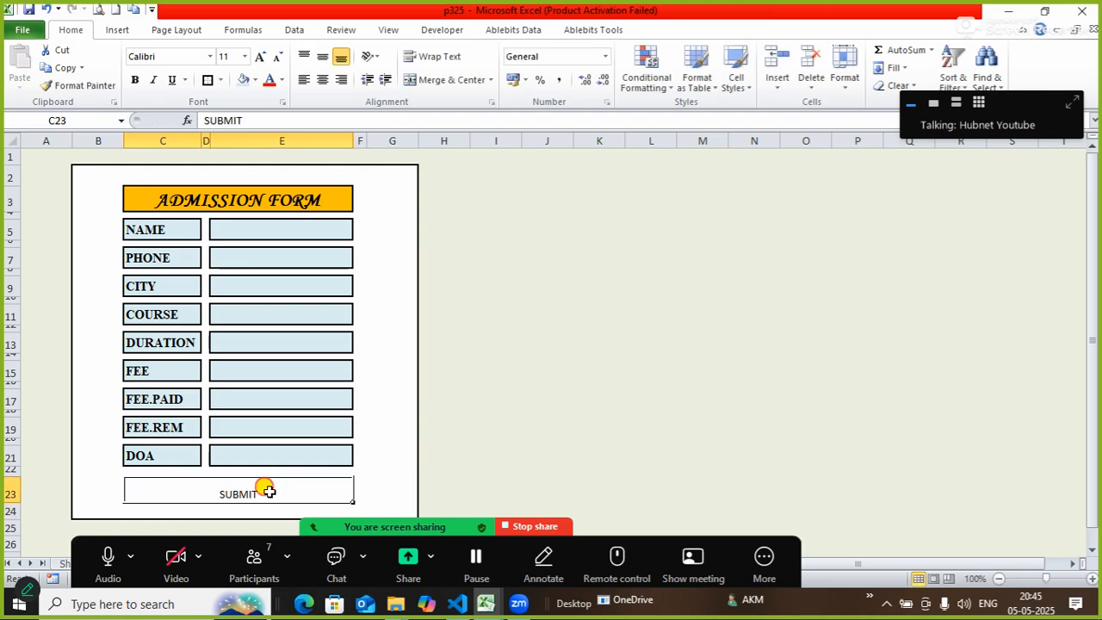
Format SUBMIT in C23 as bold Algerian, size 22, middle-aligned vertically.
left_click(180, 57)
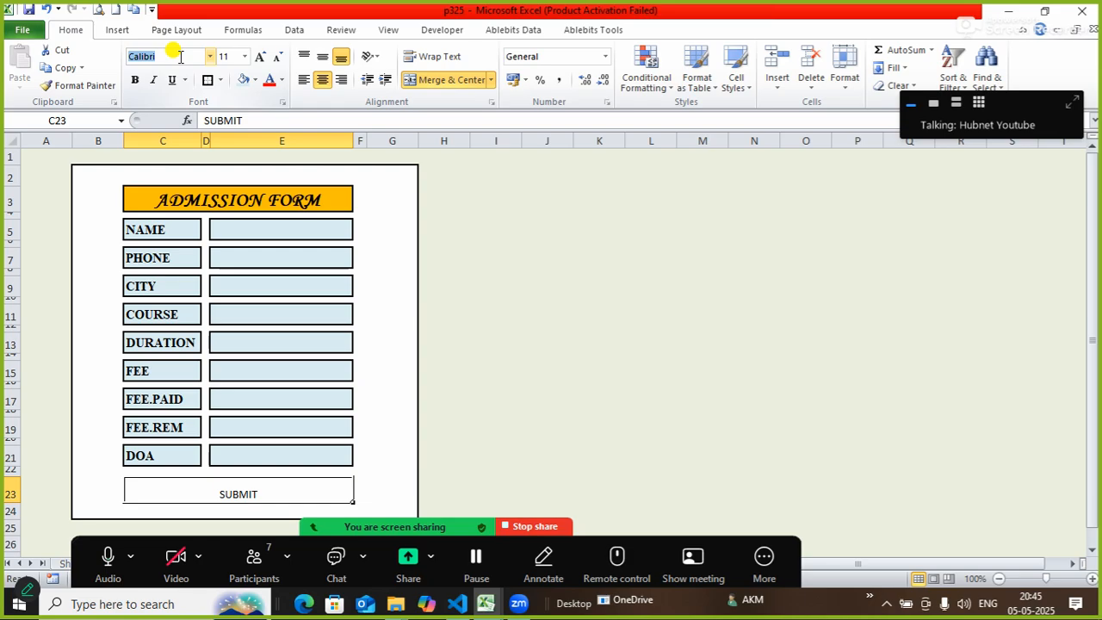
type("Algerian")
key("Return")
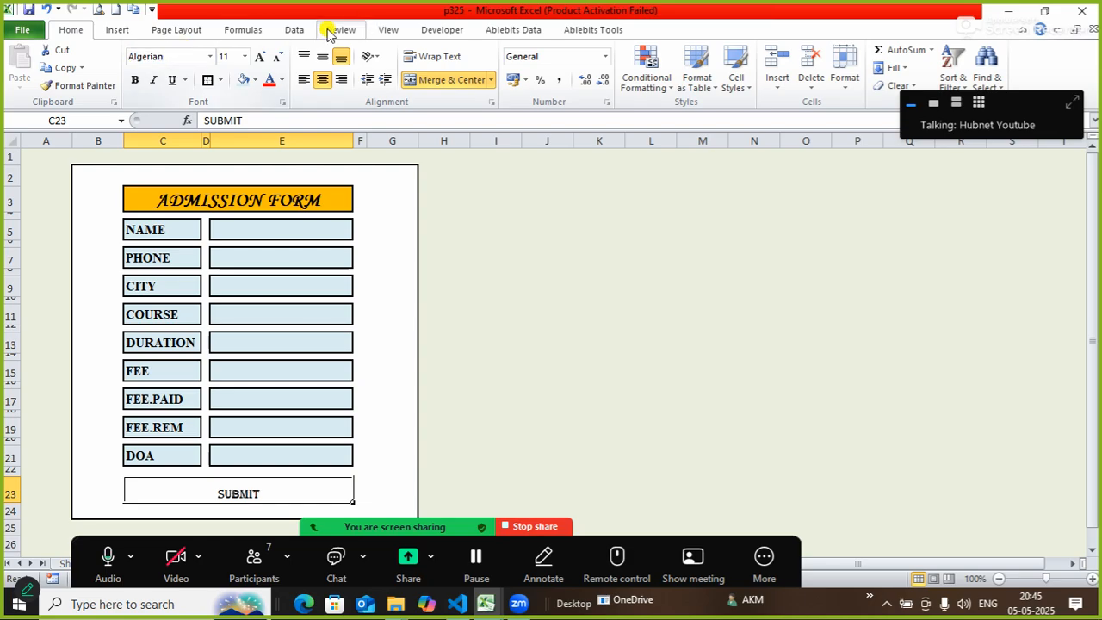
left_click(256, 59)
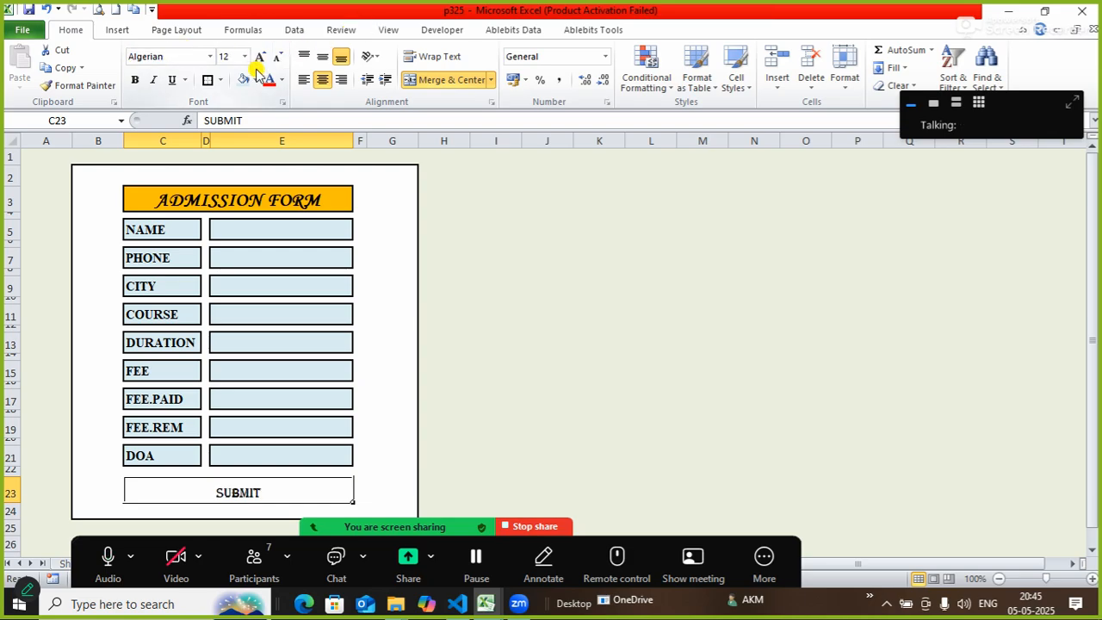
left_click(323, 60)
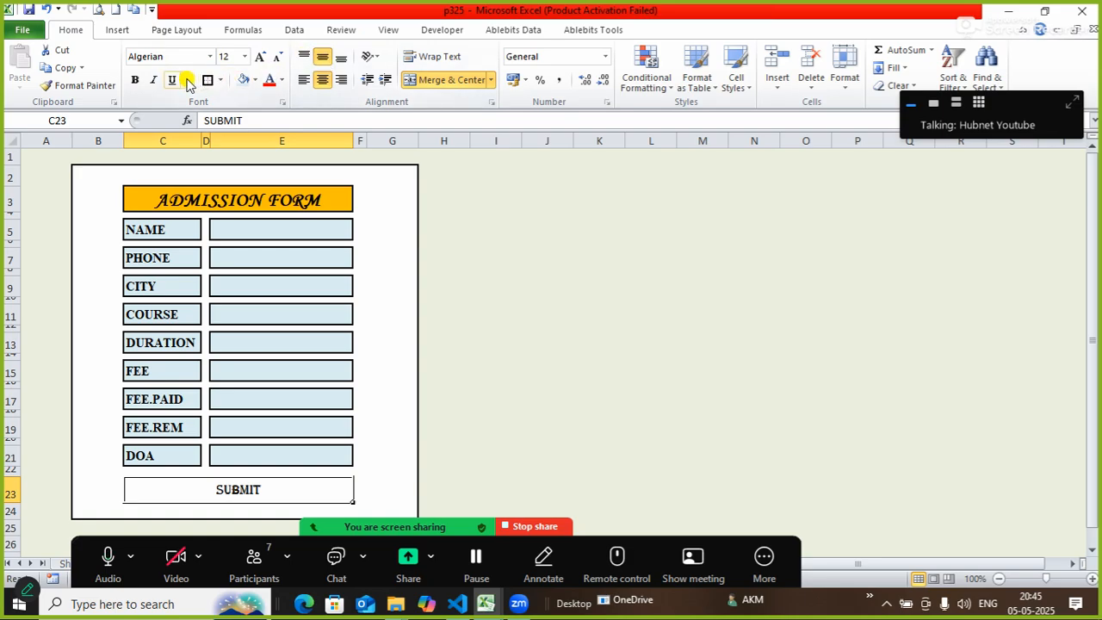
left_click(134, 79)
left_click(262, 59)
left_click(262, 59)
left_click(263, 58)
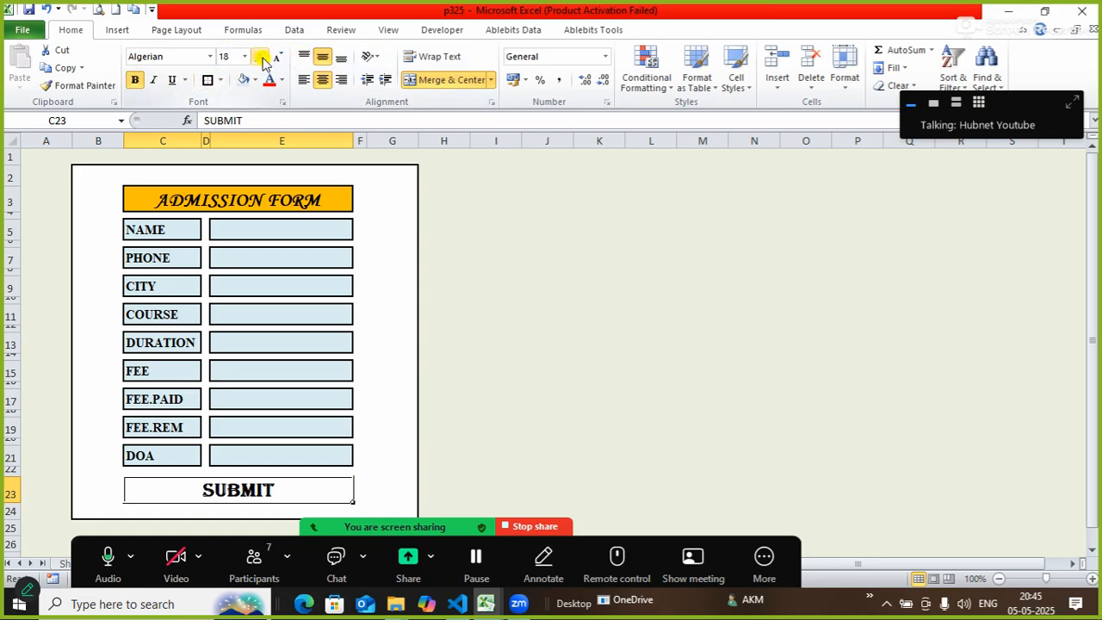
left_click(262, 59)
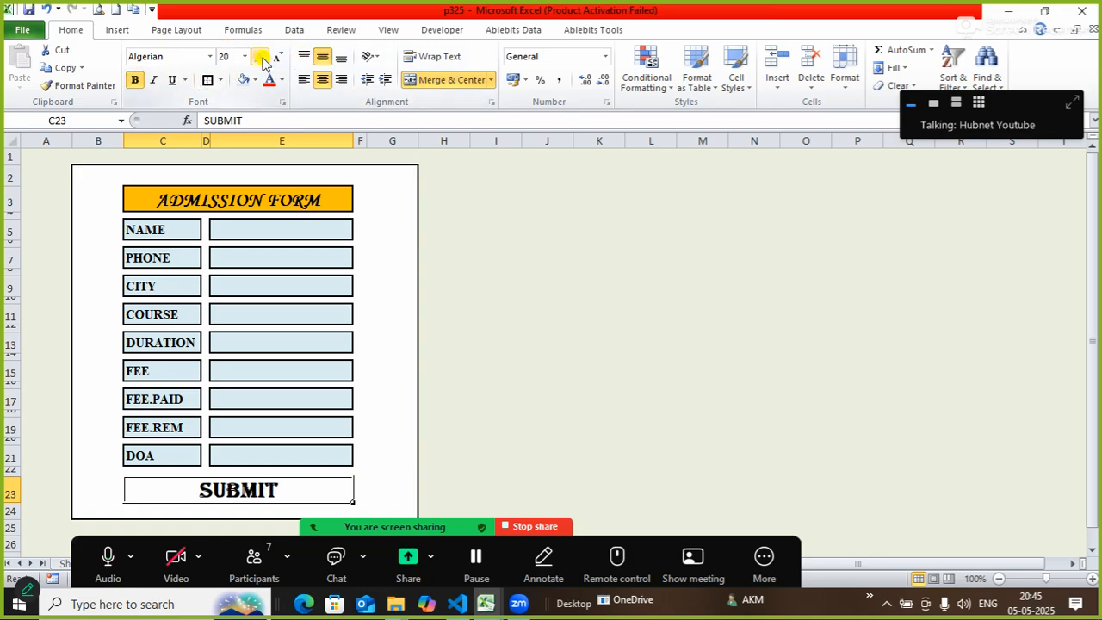
left_click(263, 59)
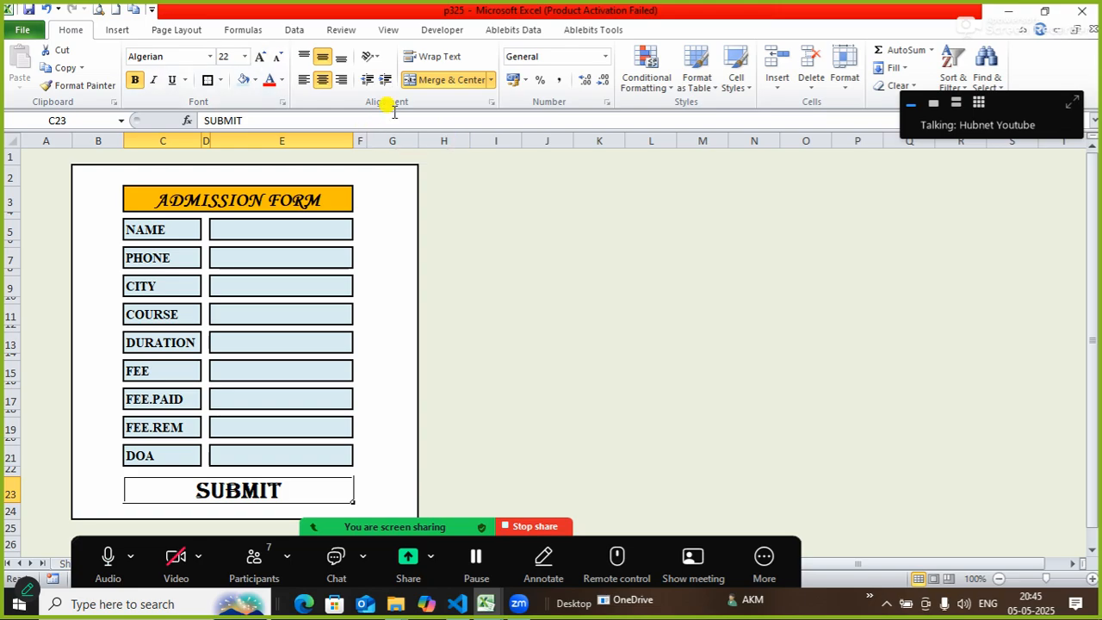
left_click(591, 310)
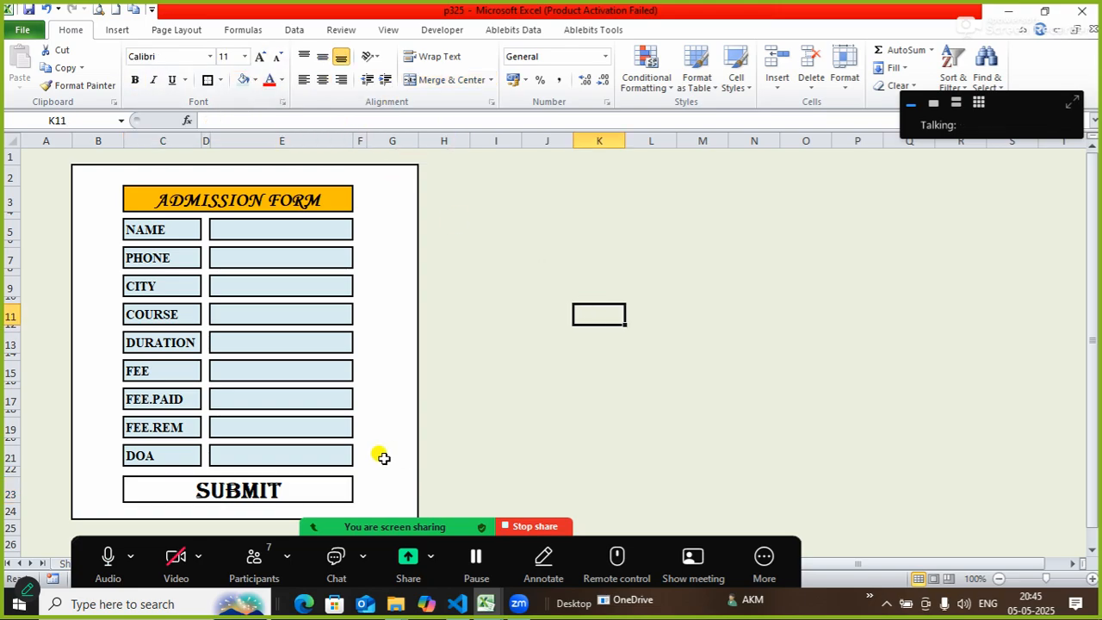
left_click(331, 482)
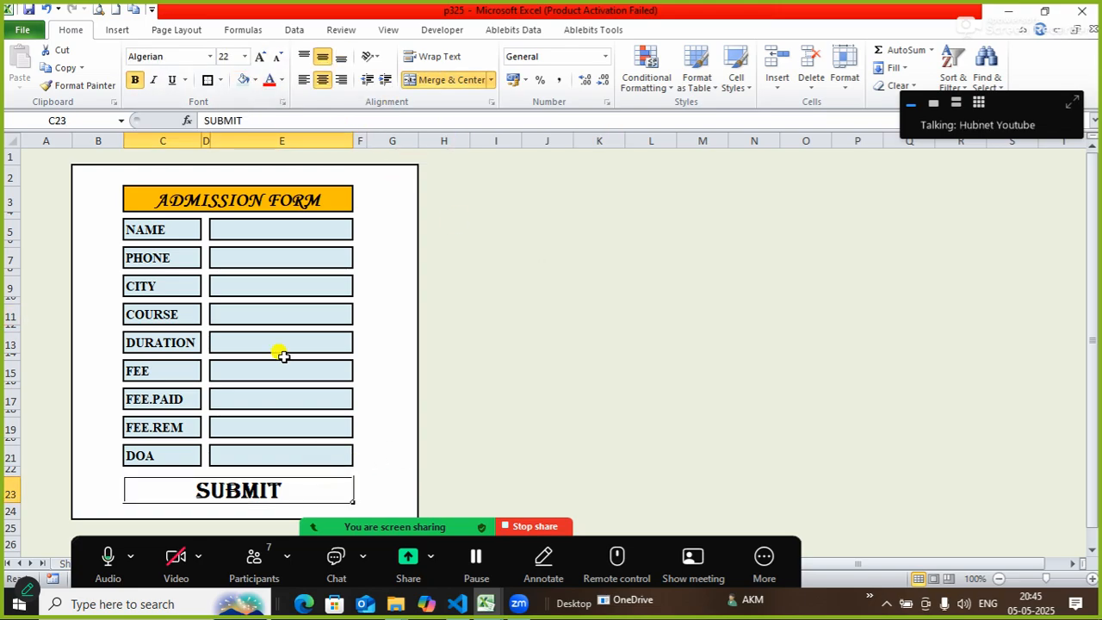
Fill the SUBMIT cell with a pale olive-green theme colour.
left_click(256, 82)
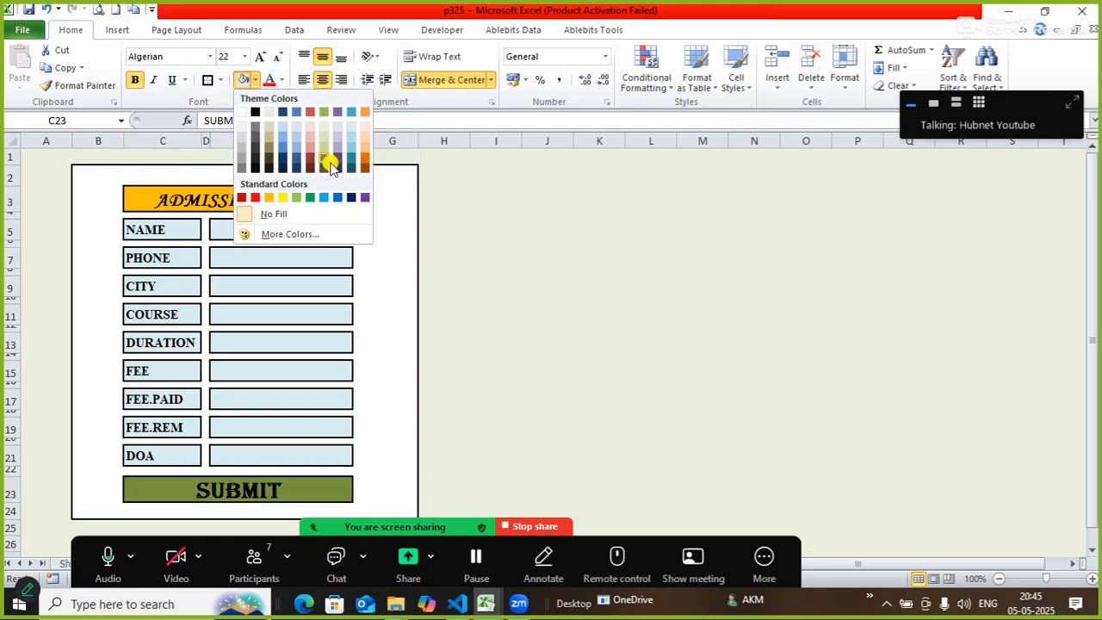
left_click(323, 141)
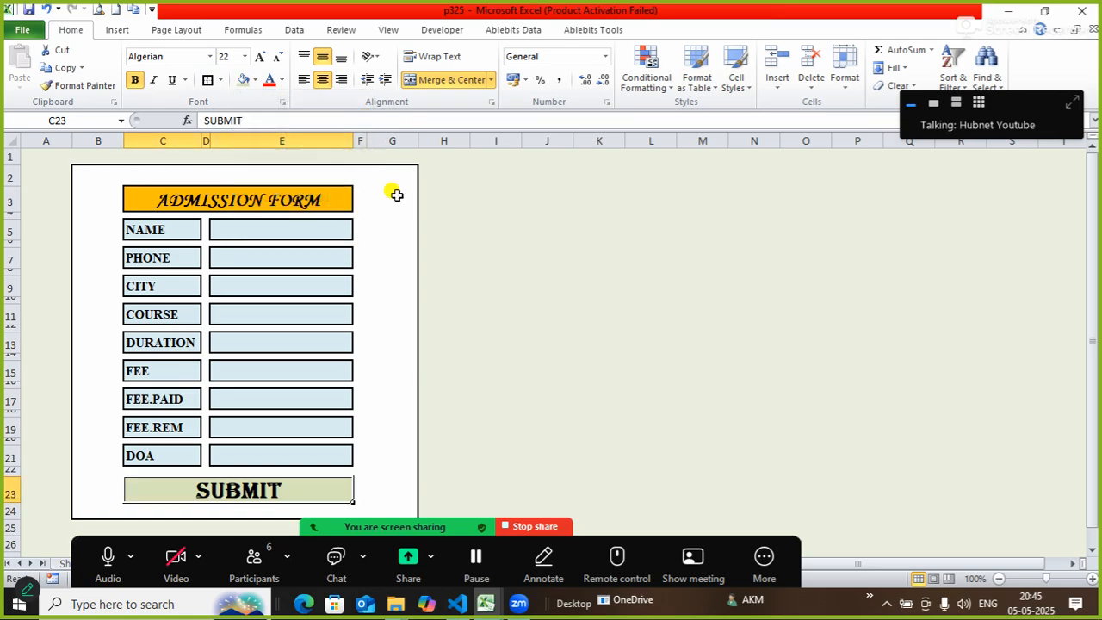
left_click(571, 346)
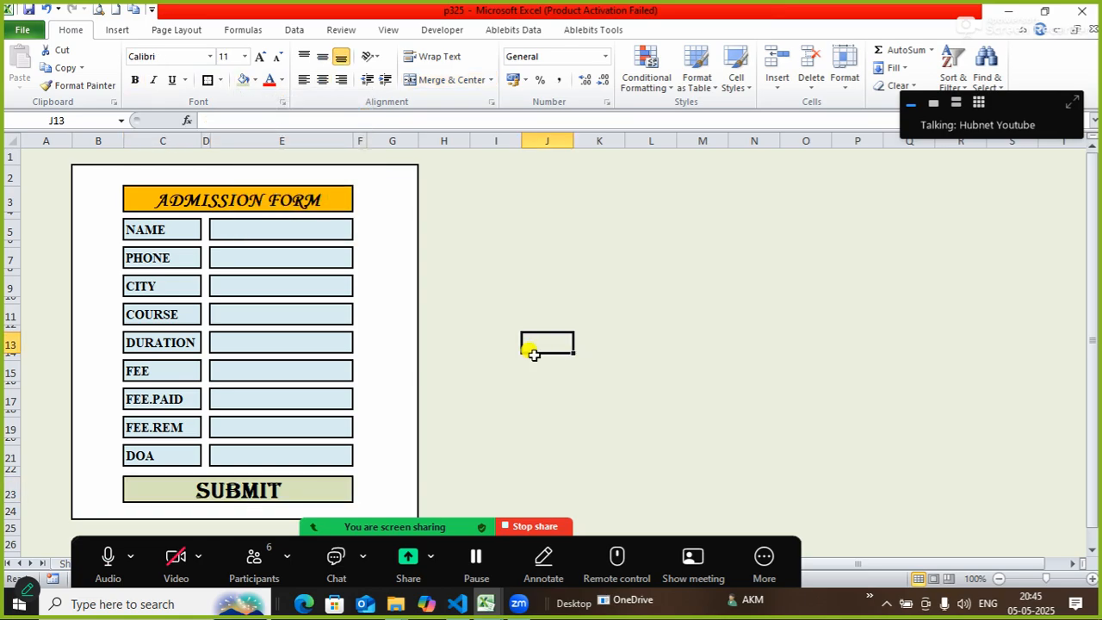
left_click(335, 484)
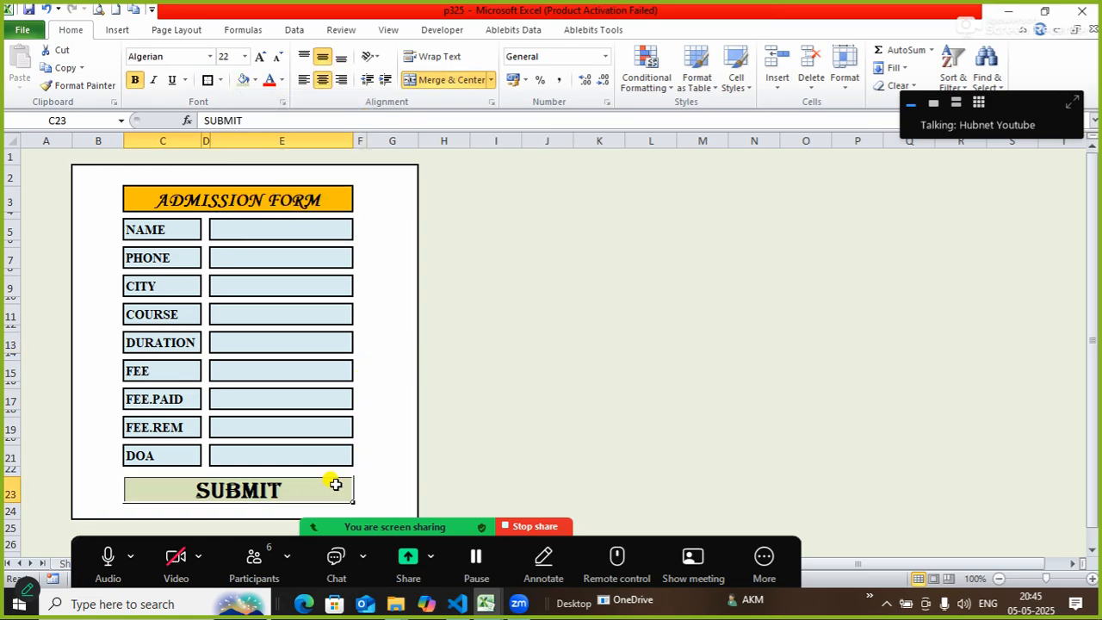
left_click(255, 81)
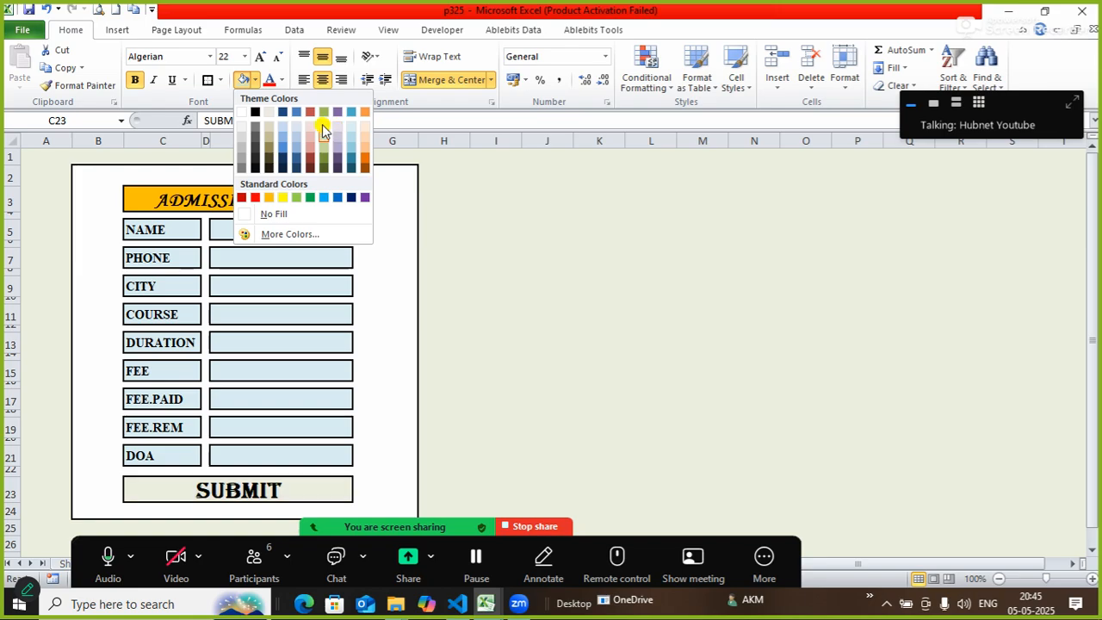
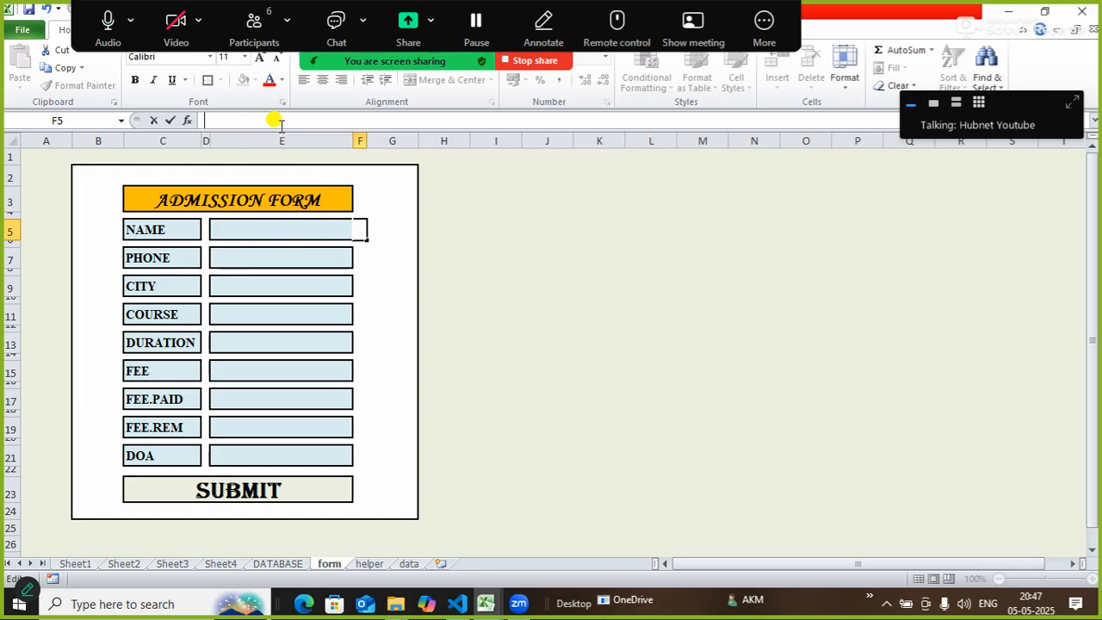
Drop the unfinished entry and start a new formula with = in cell F5.
left_click(458, 229)
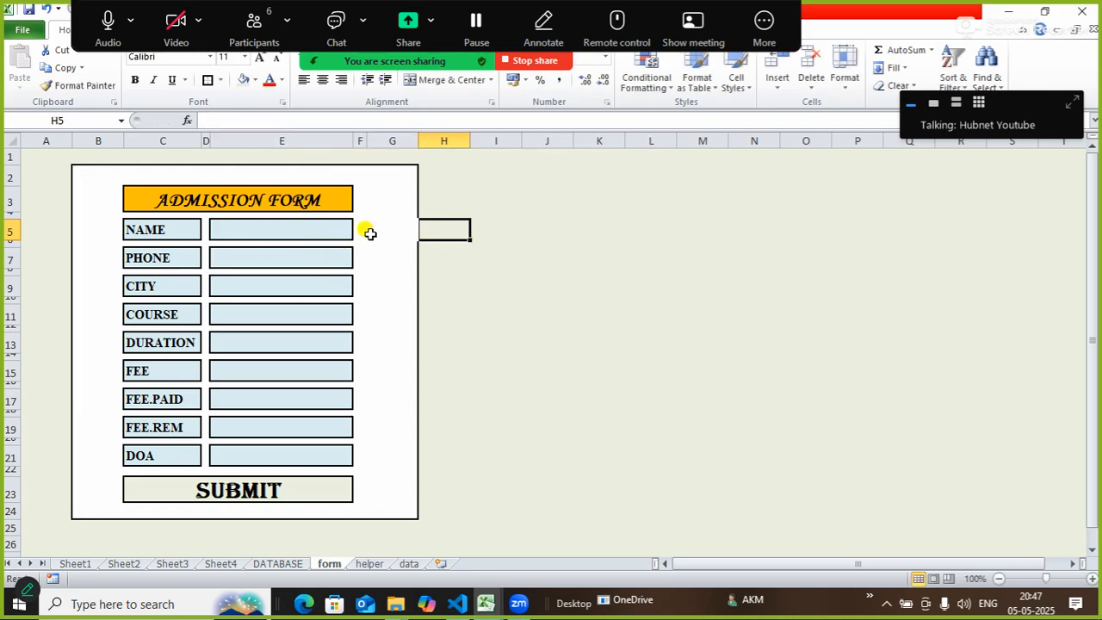
left_click(369, 229)
left_click(358, 229)
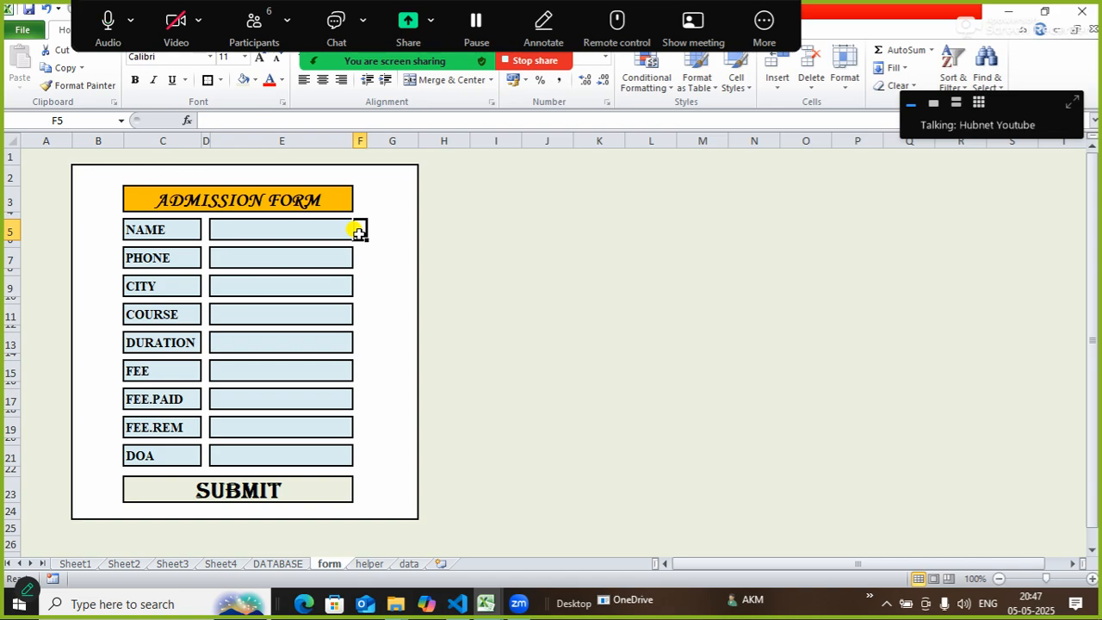
left_click(337, 122)
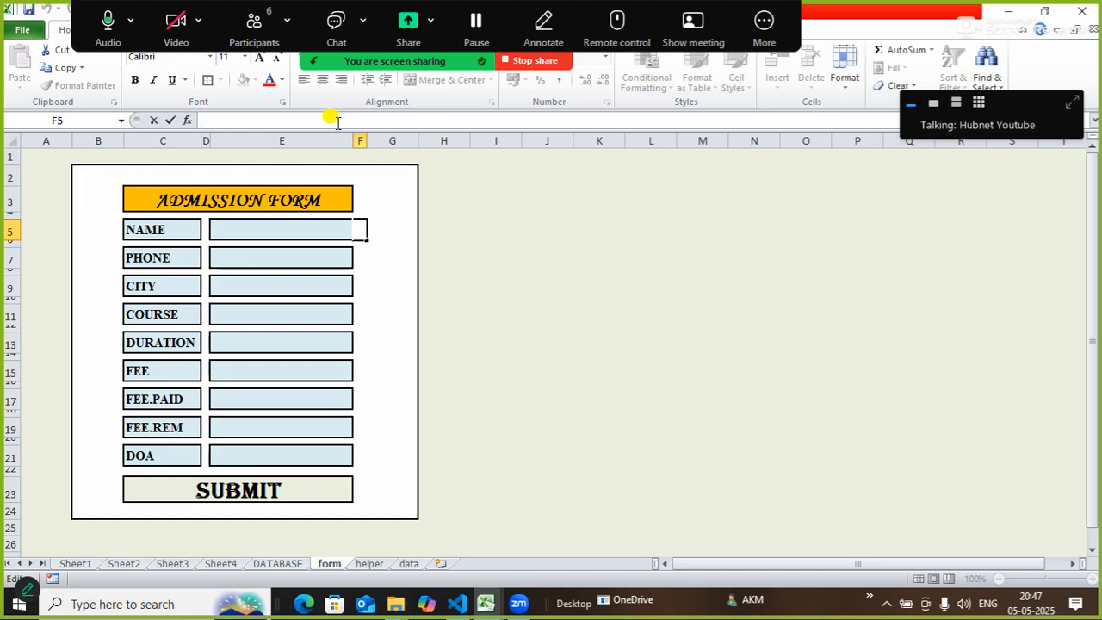
type("=")
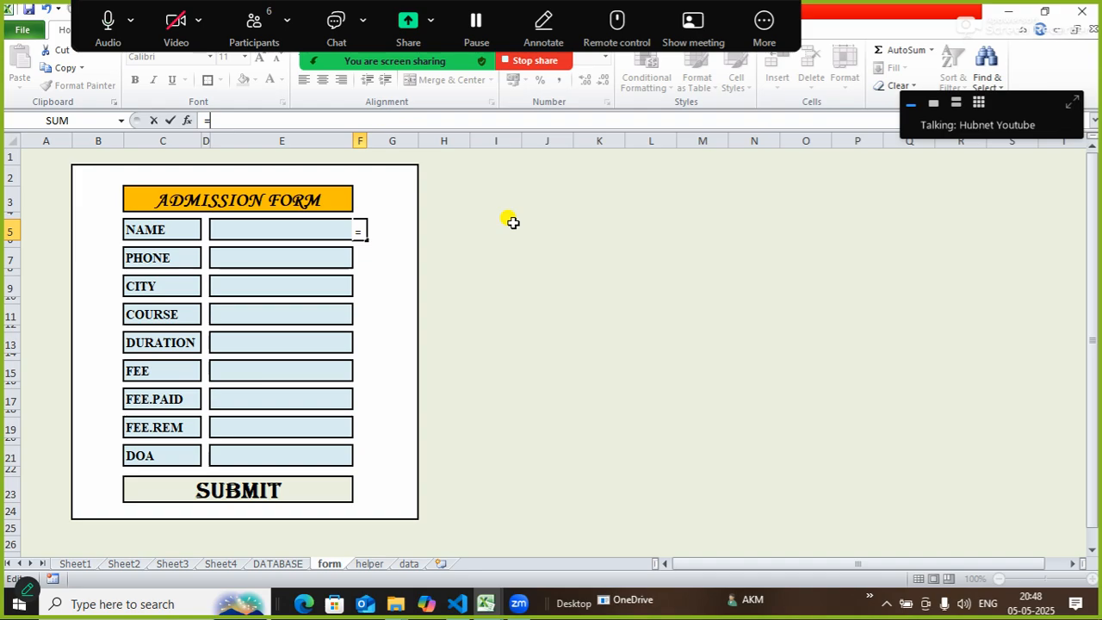
Build the IF condition $E$5<>"" with uppercase "P" as the true result.
type("if")
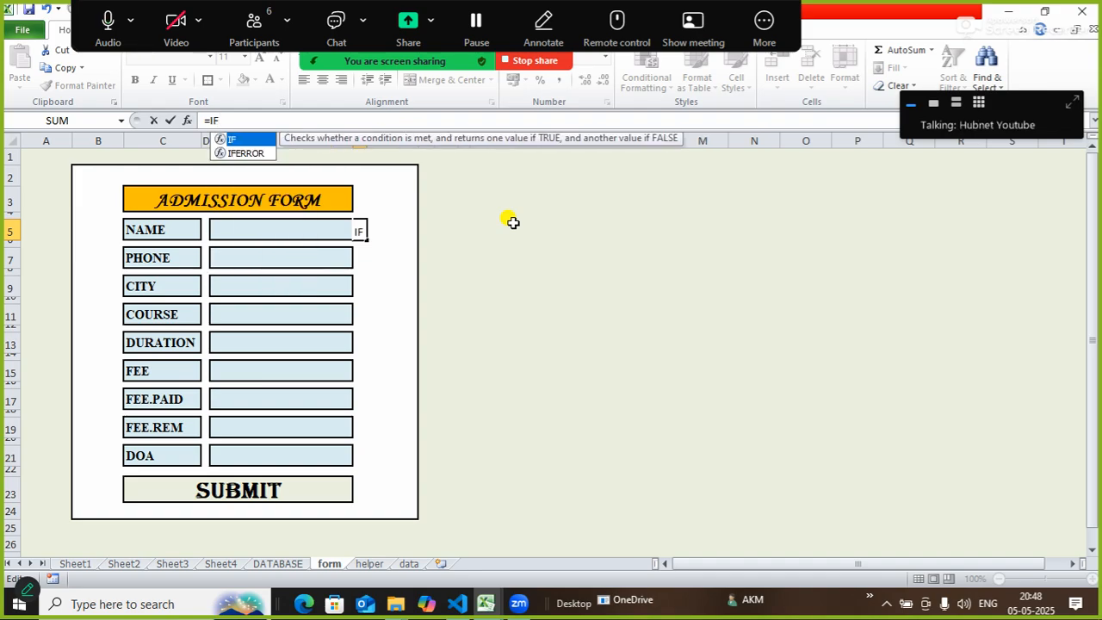
key("Tab")
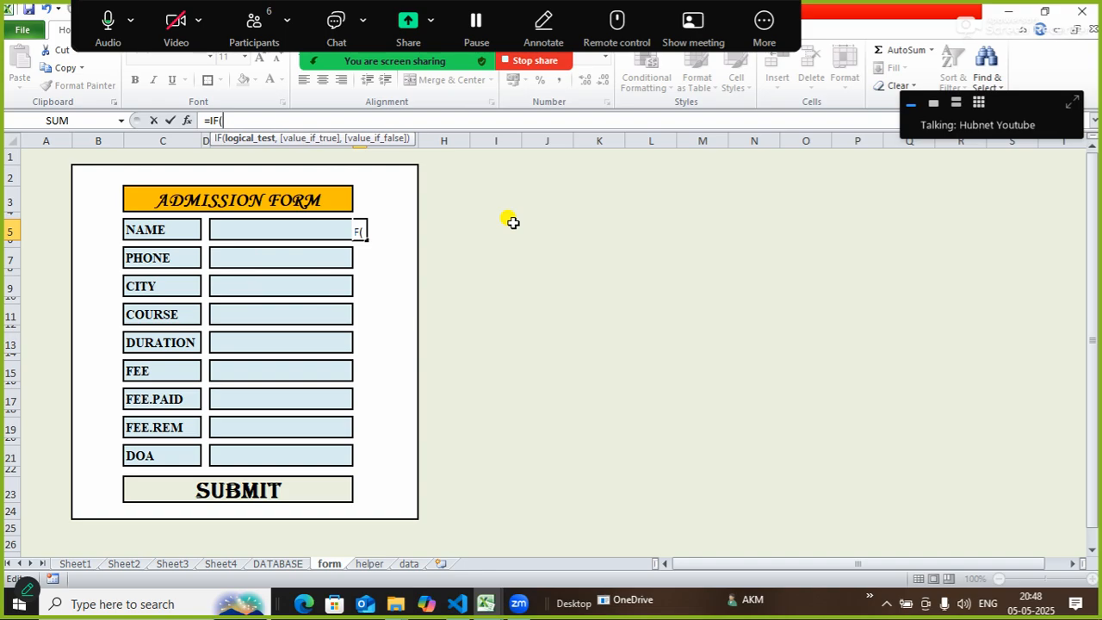
left_click(306, 230)
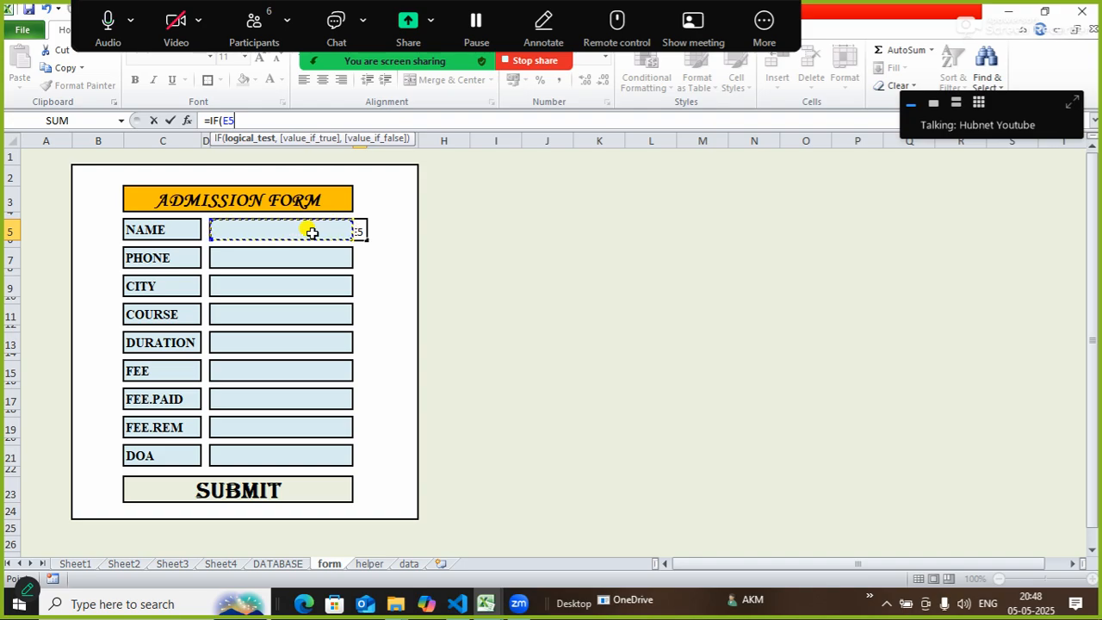
key("F4")
type("<>")
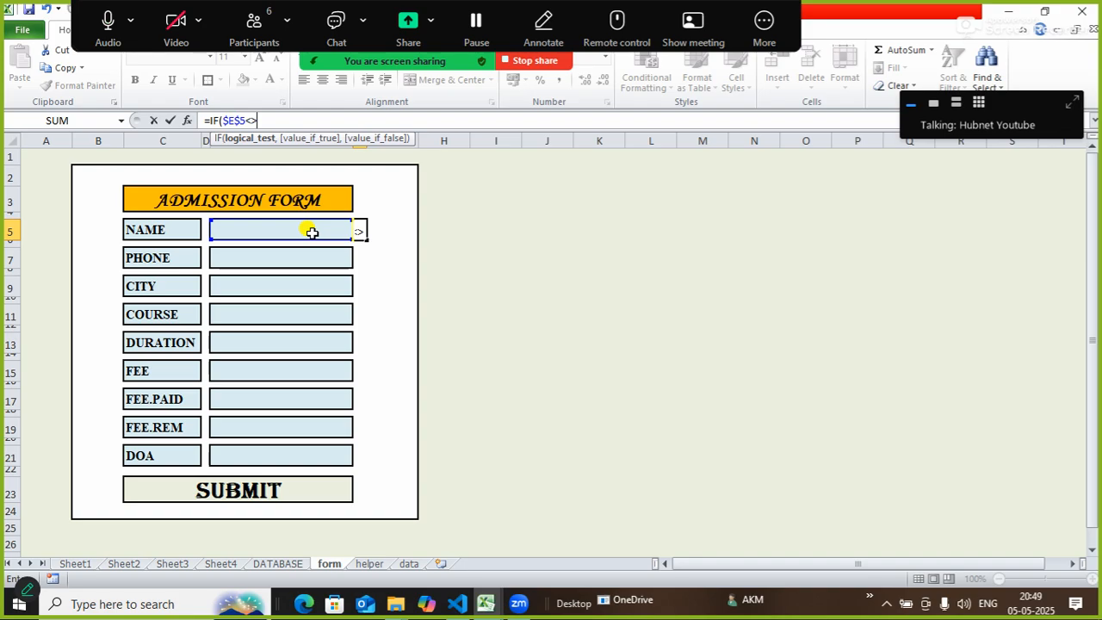
type("\"\"")
type(",")
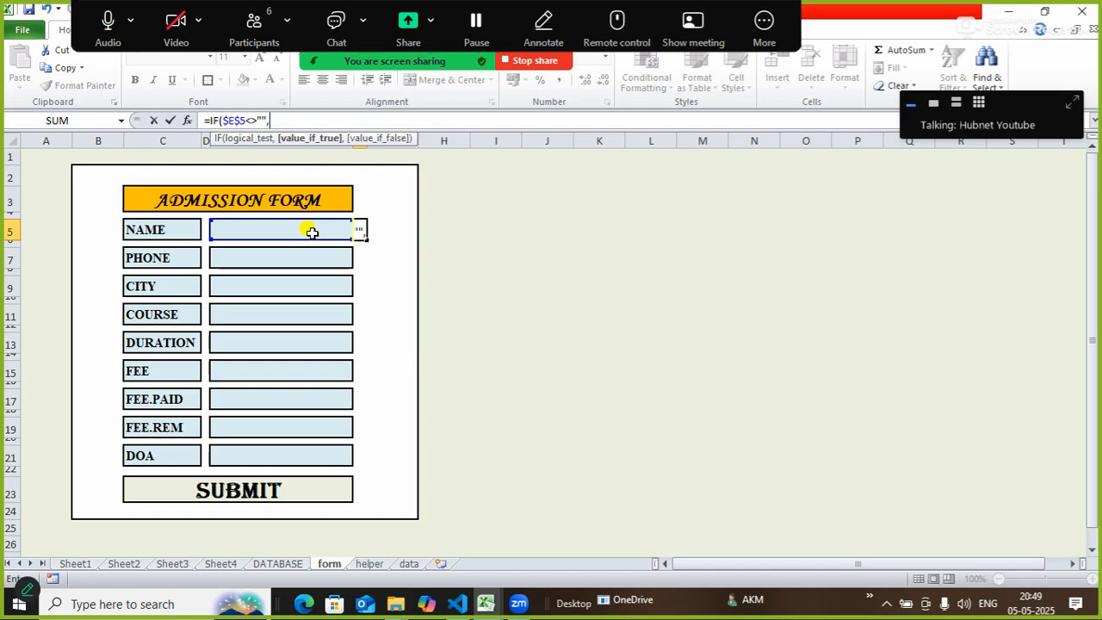
type("\"p")
key("BackSpace")
type("P\"")
Add "" as the false result, close the bracket, and commit =IF($E$5<>"","P","").
type(",")
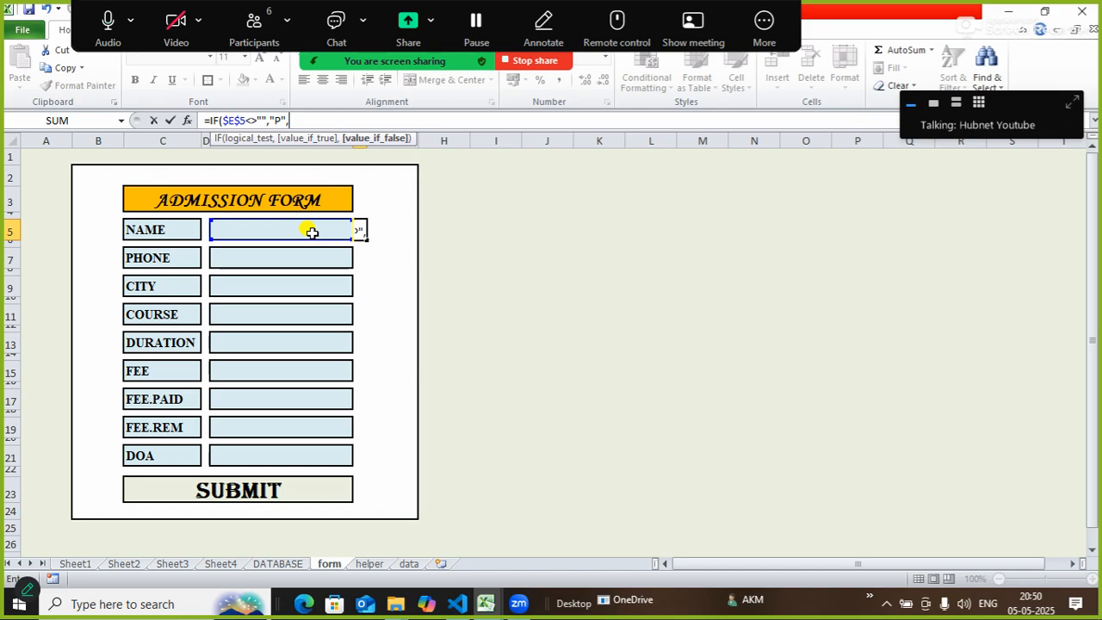
type("\"\"")
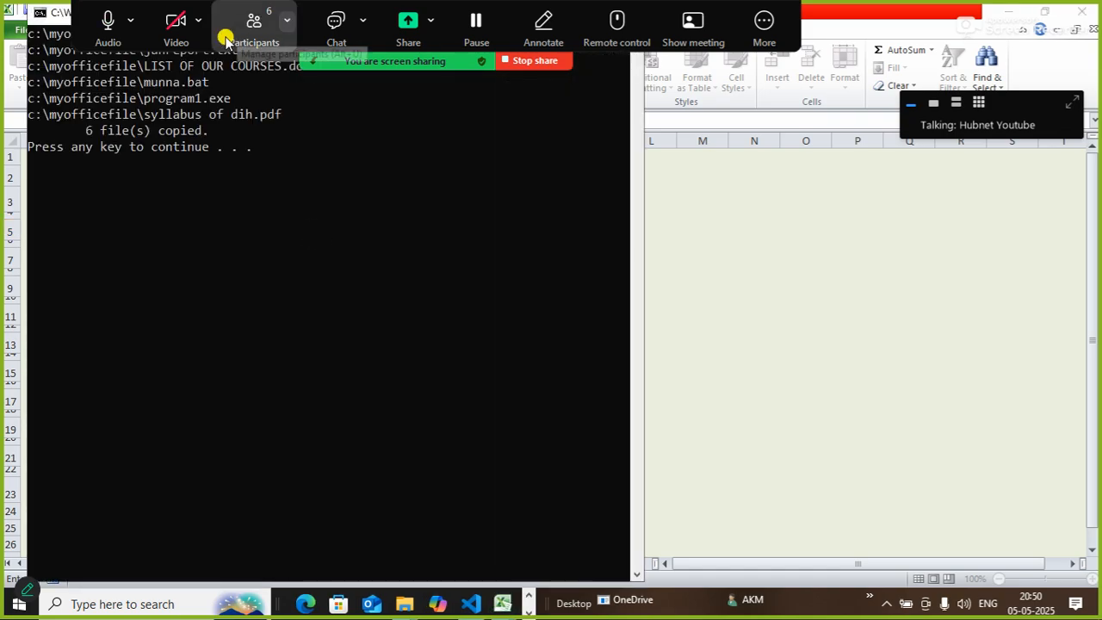
left_click(310, 64)
left_click(548, 12)
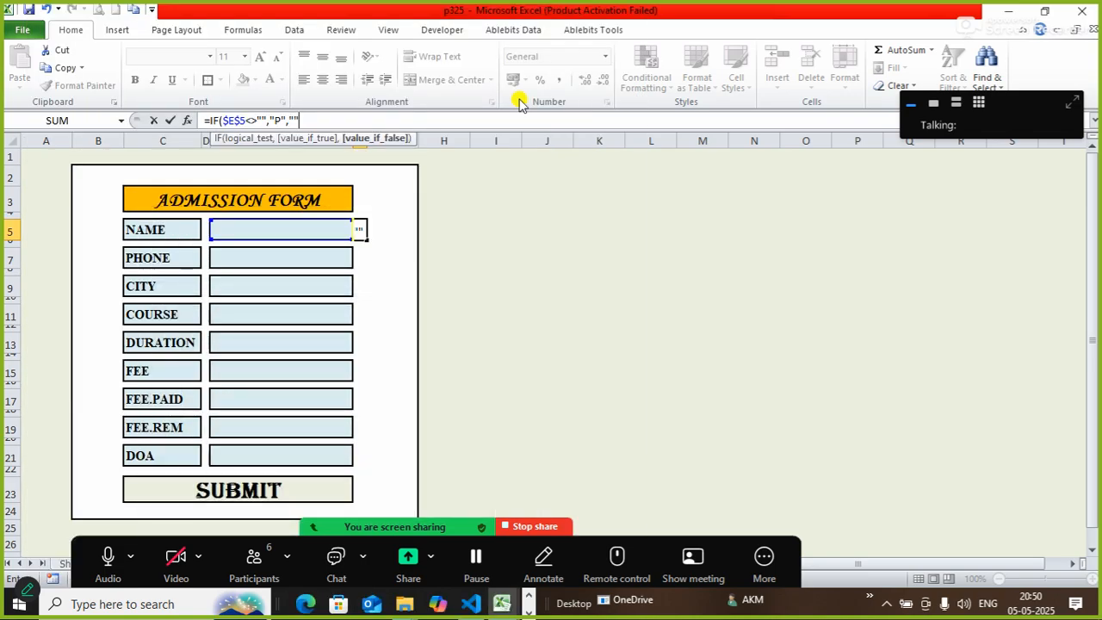
type(")")
left_click(348, 118)
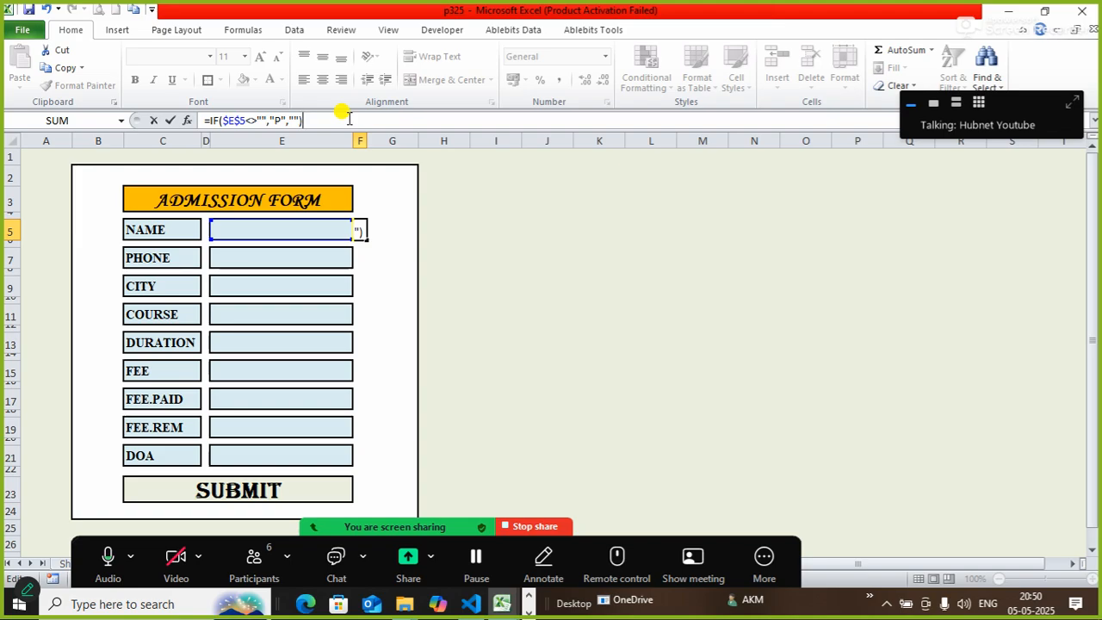
key("Return")
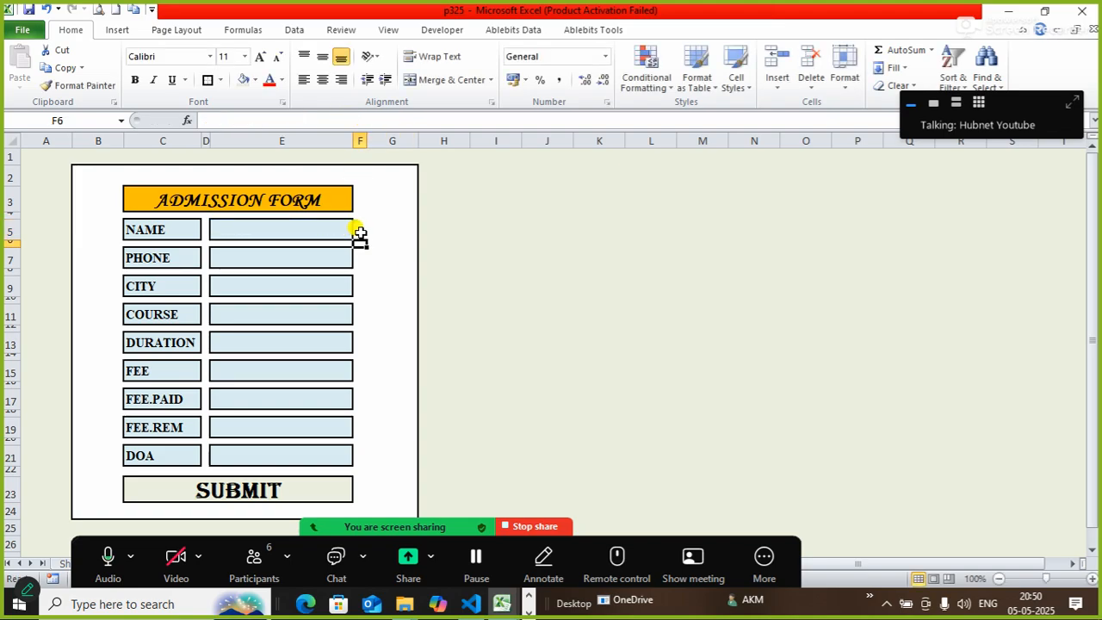
Type a student's name into E5 so F5 displays P.
left_click(359, 230)
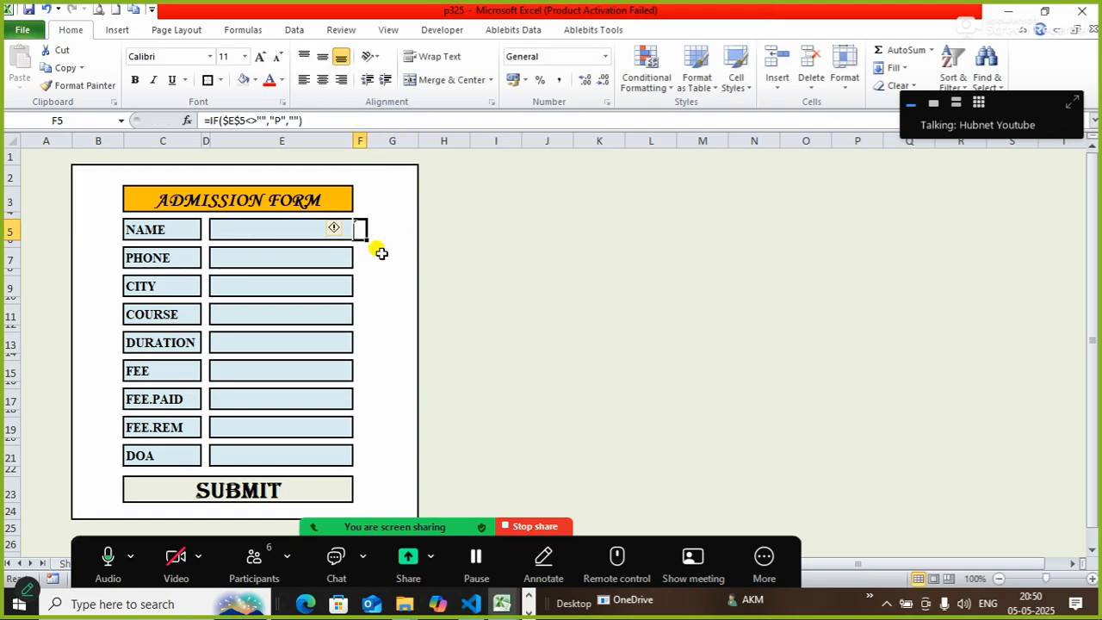
left_click(277, 232)
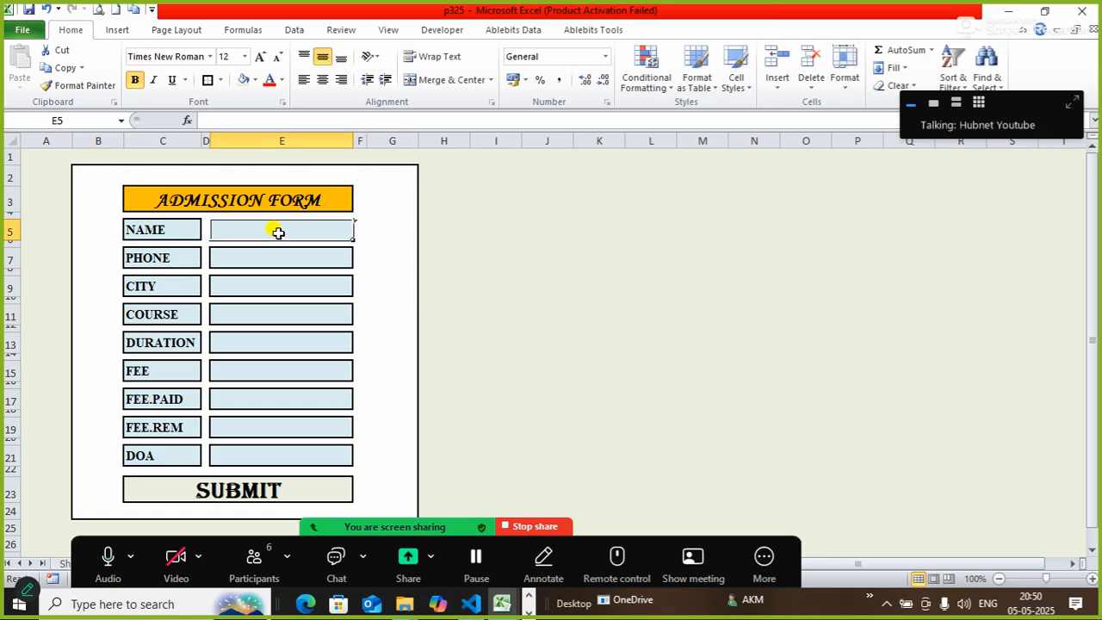
type("K")
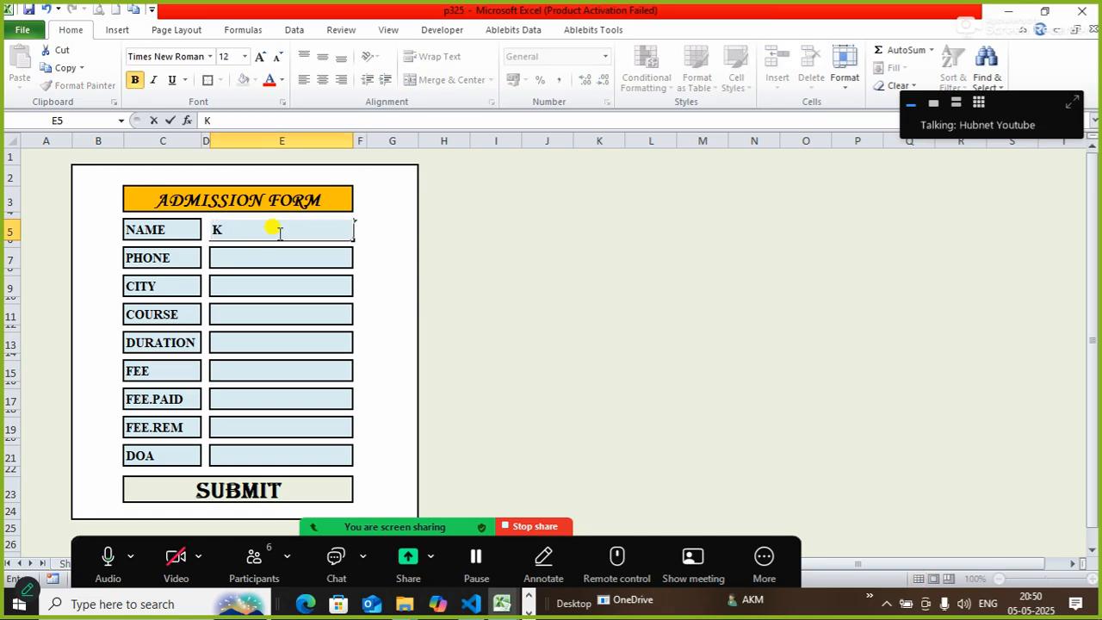
type("RISHNA")
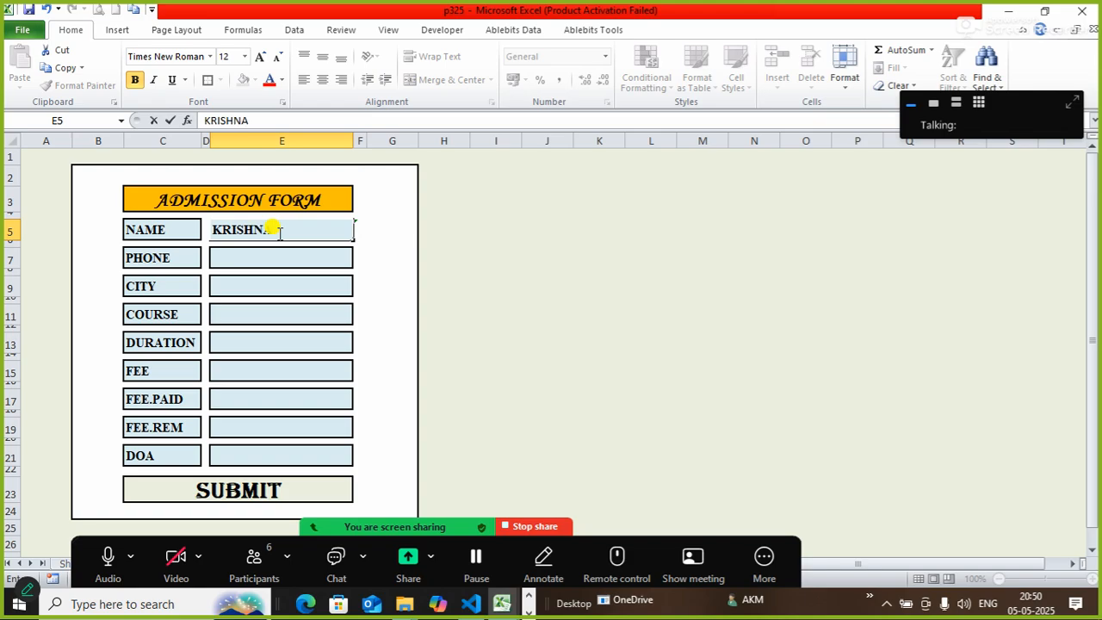
key("Tab")
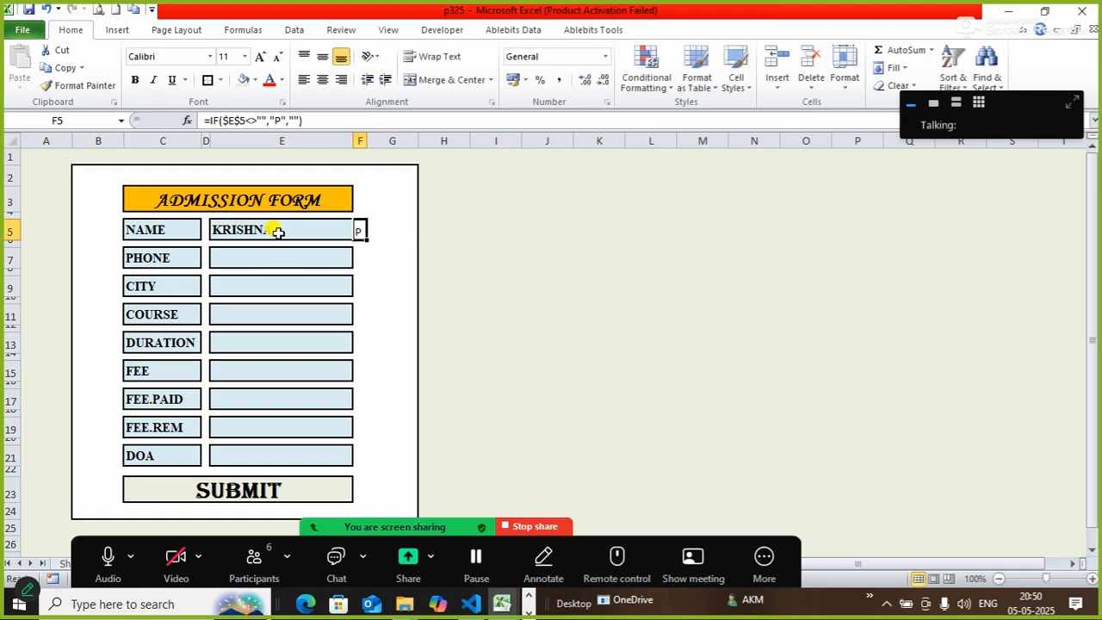
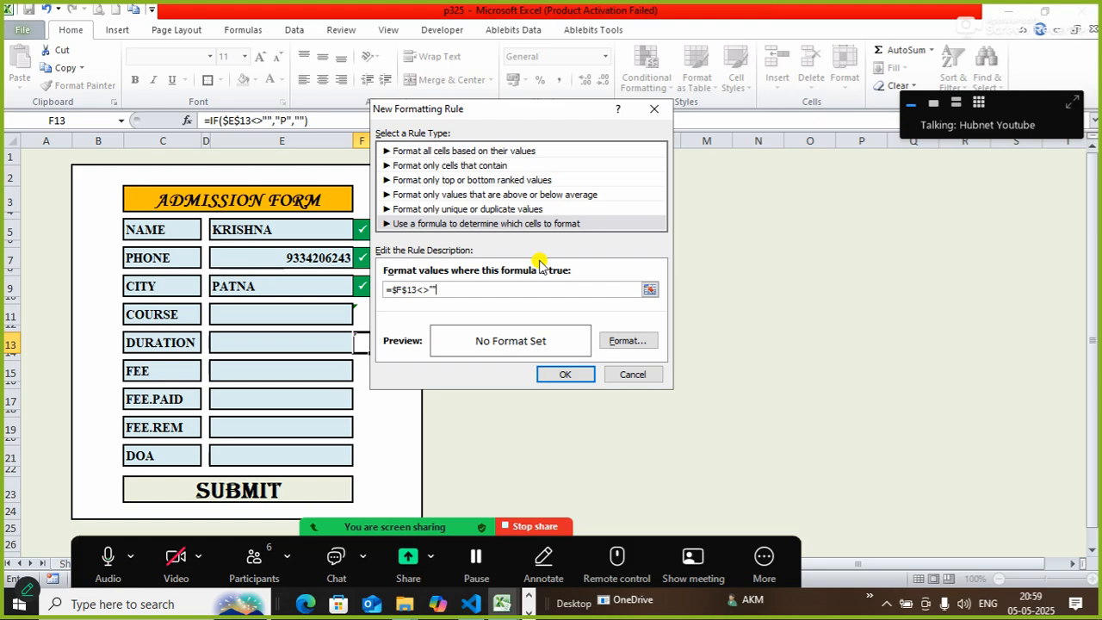
Give F13's rule a green fill, outline border and bold white font, then confirm both dialogs.
left_click(635, 343)
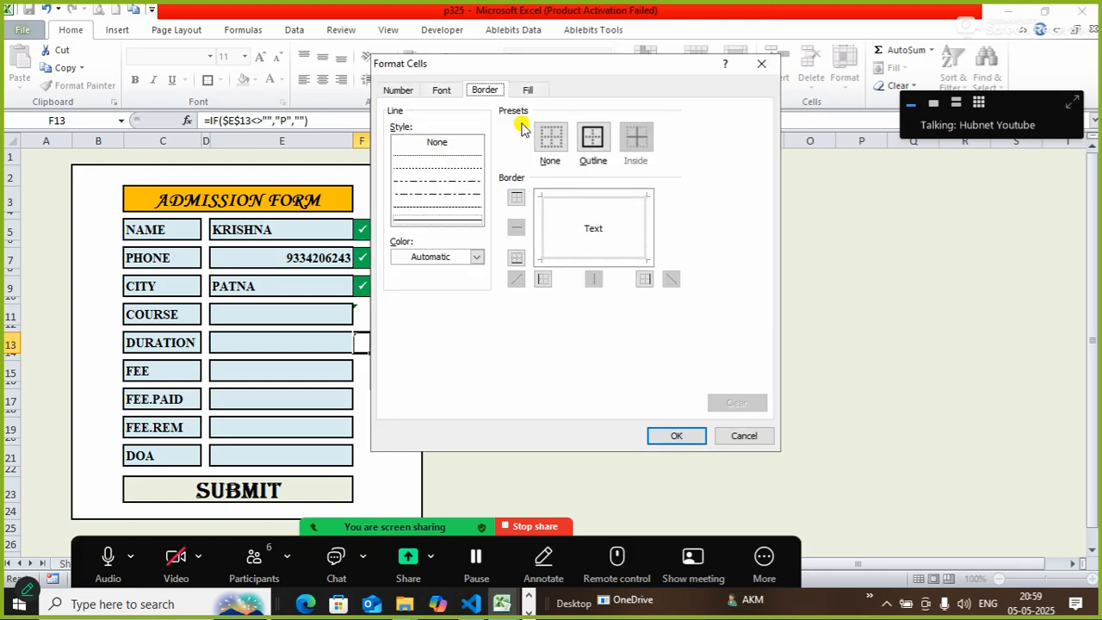
left_click(527, 90)
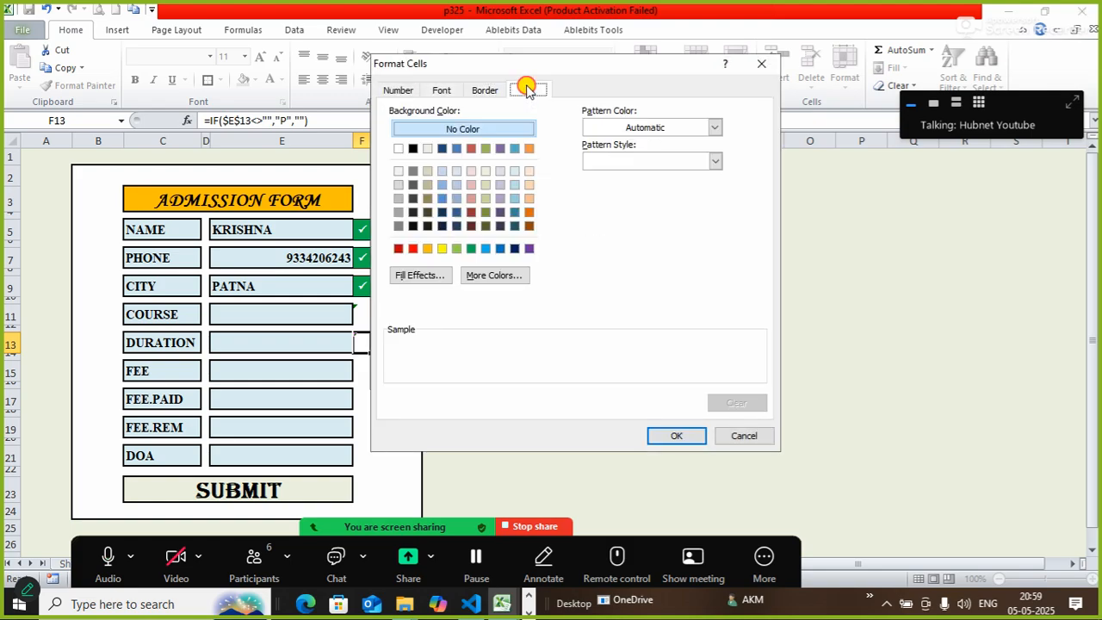
left_click(470, 248)
left_click(476, 92)
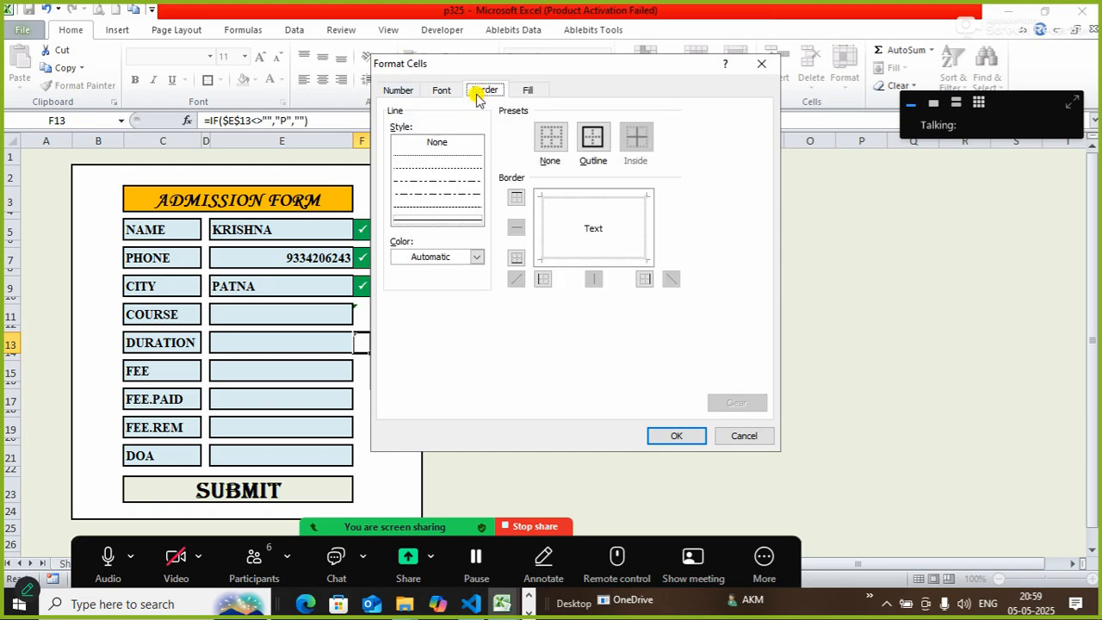
left_click(592, 136)
left_click(441, 89)
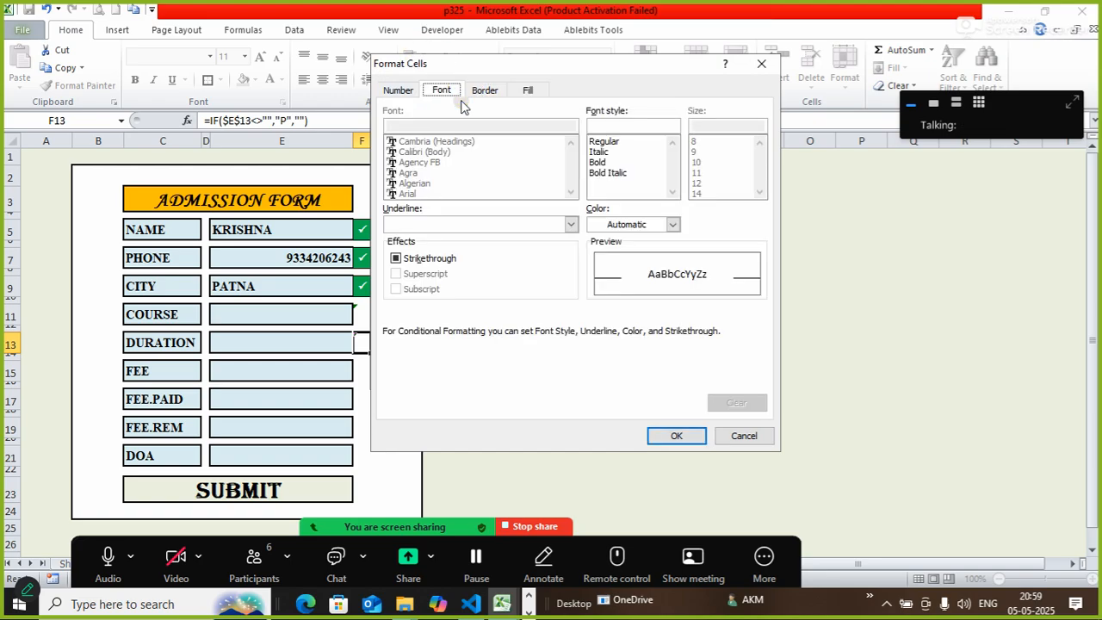
left_click(603, 162)
left_click(634, 224)
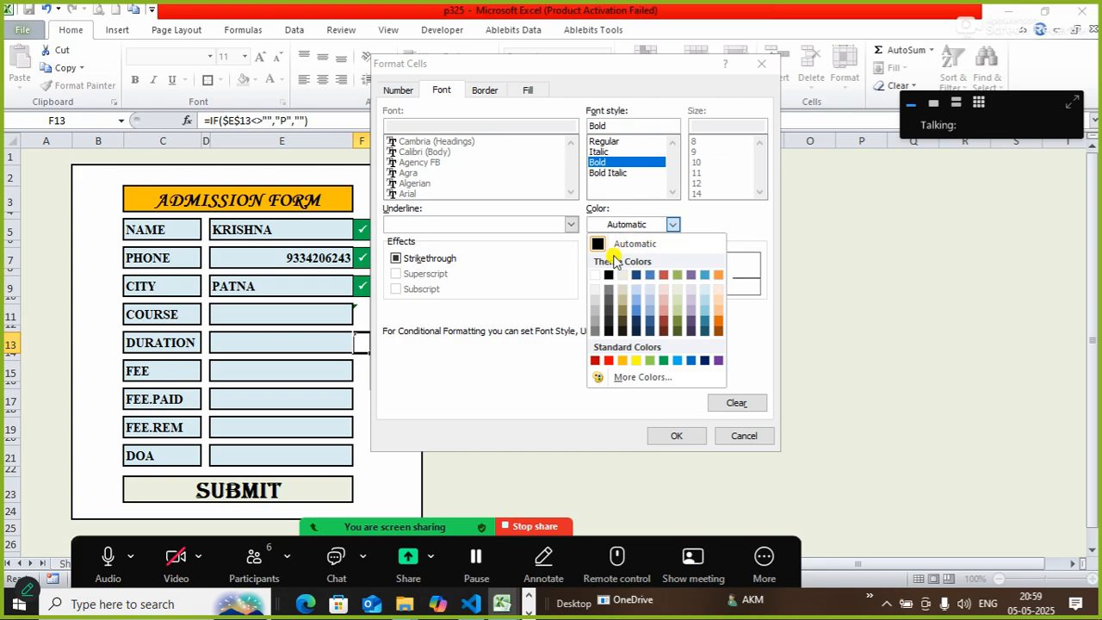
left_click(594, 274)
left_click(676, 436)
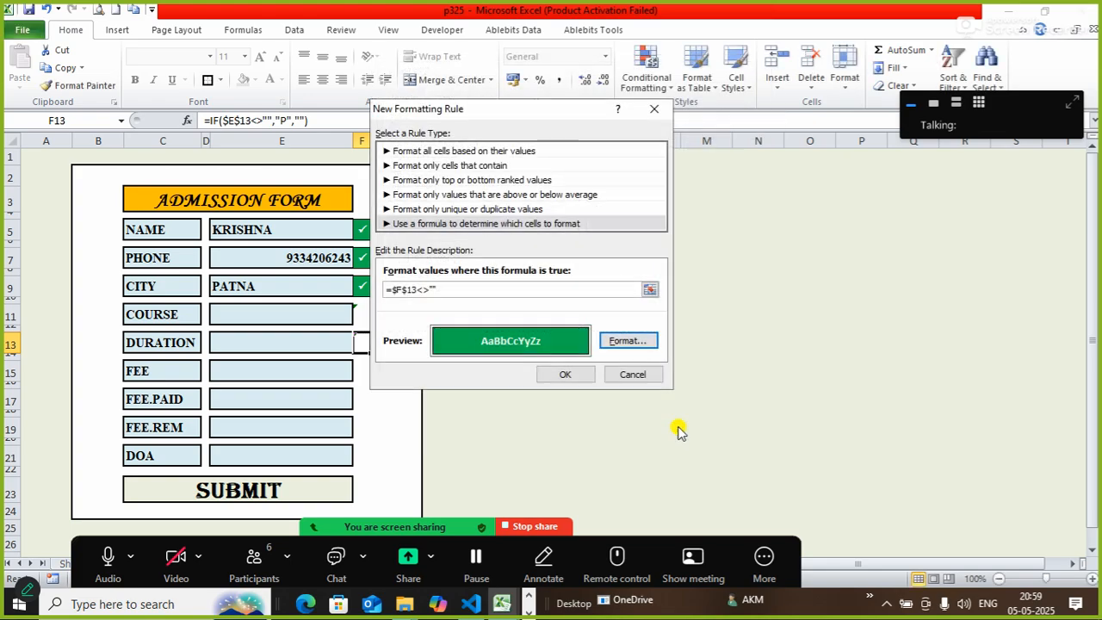
left_click(575, 376)
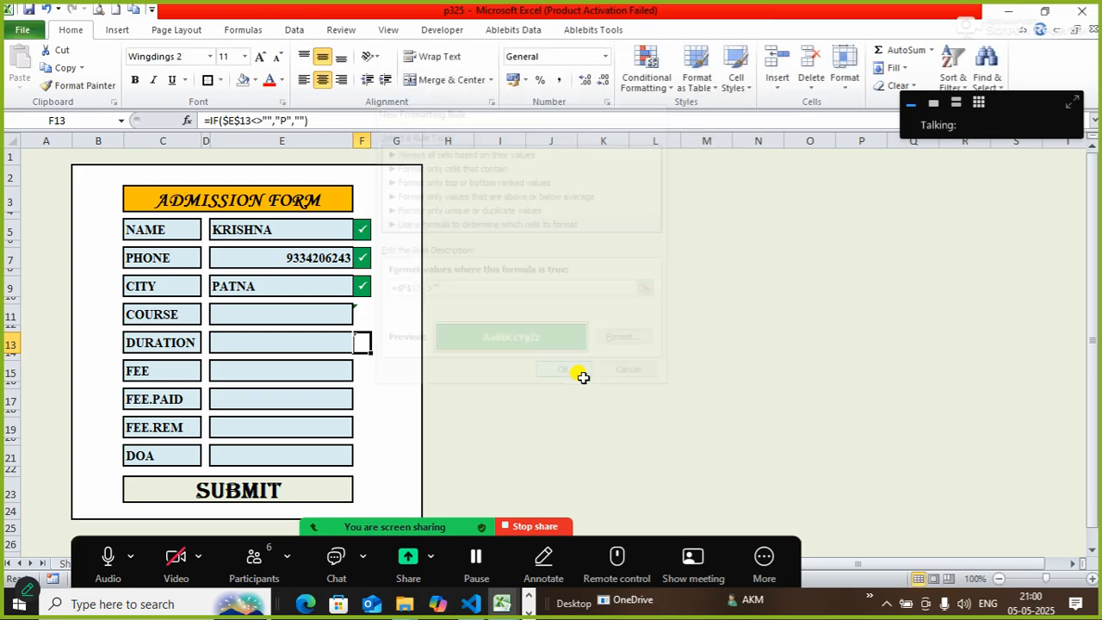
Enter =IF($E$15<>"","P","") in F15 so it shows P once the fee is filled.
left_click(361, 376)
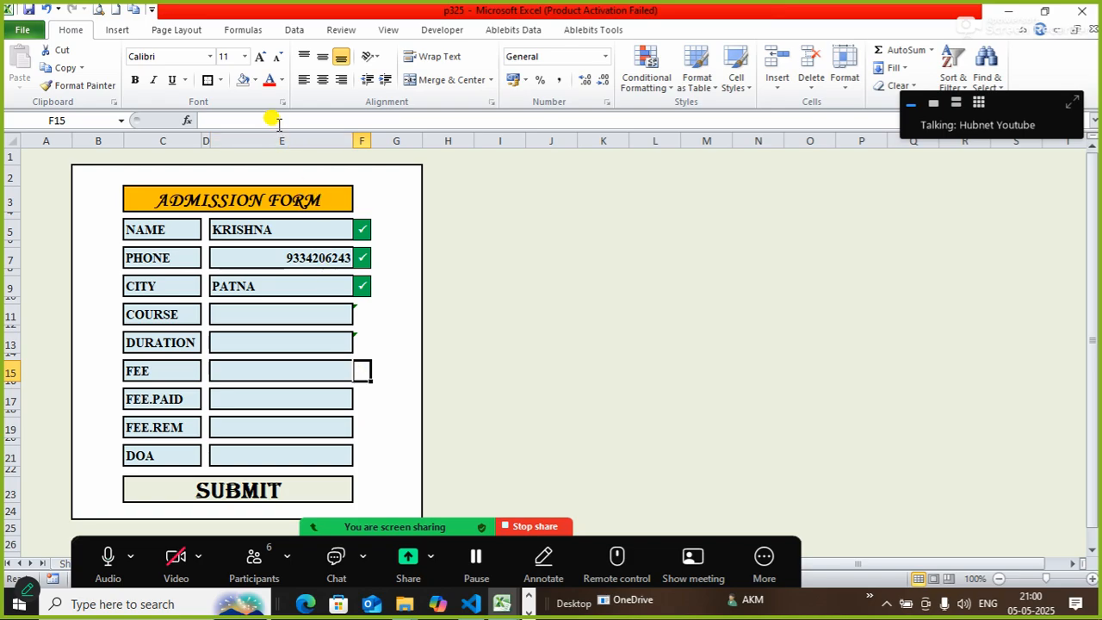
left_click(277, 119)
type("=IF(")
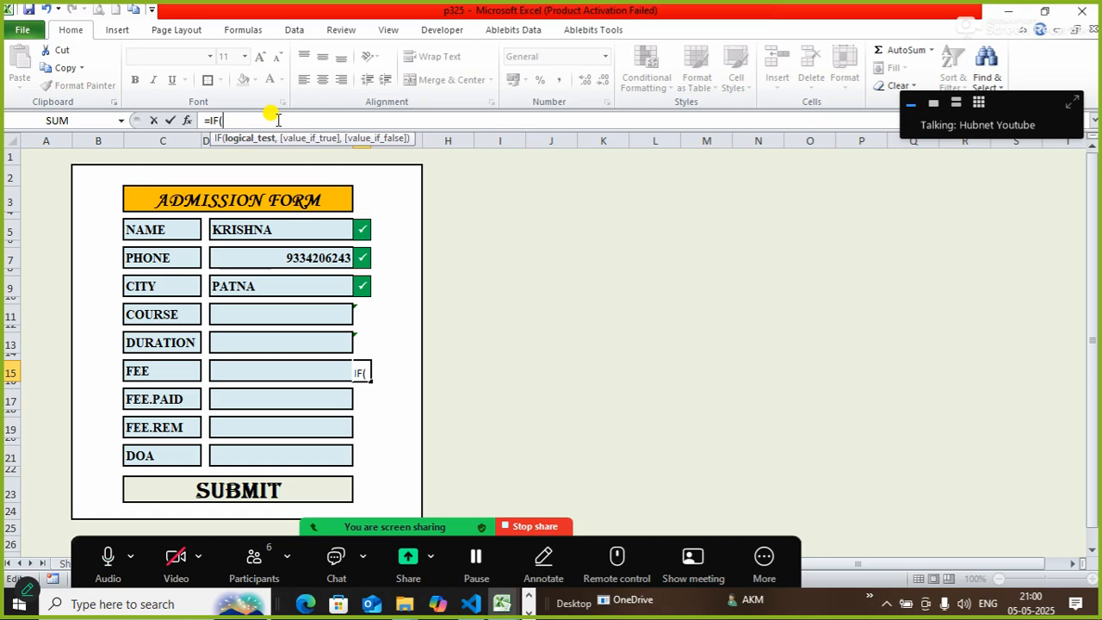
left_click(265, 370)
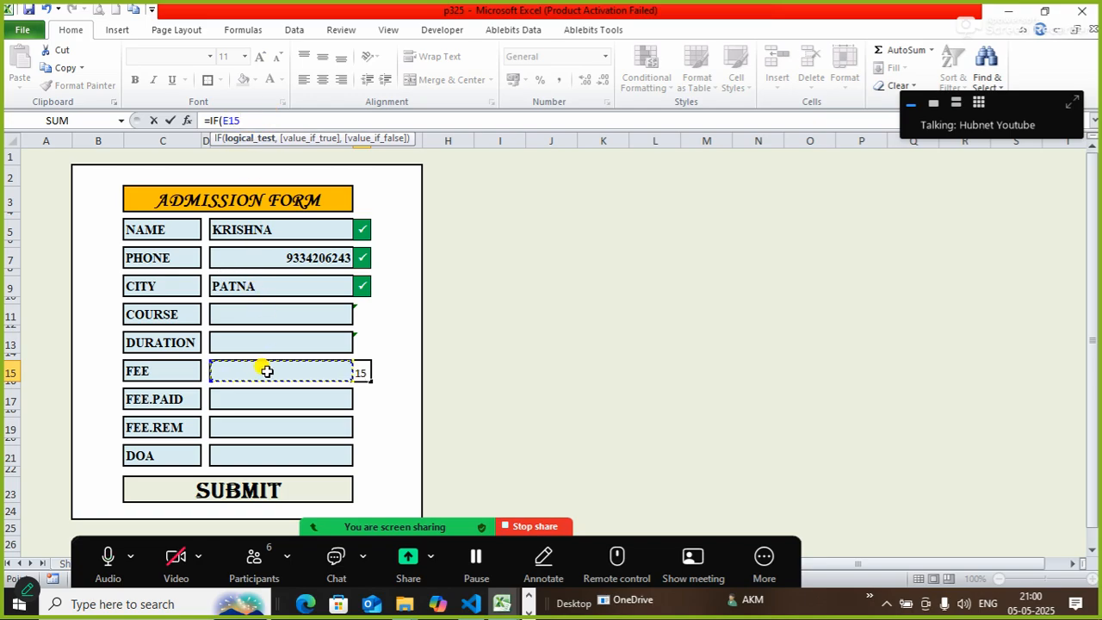
type("<>\"\",")
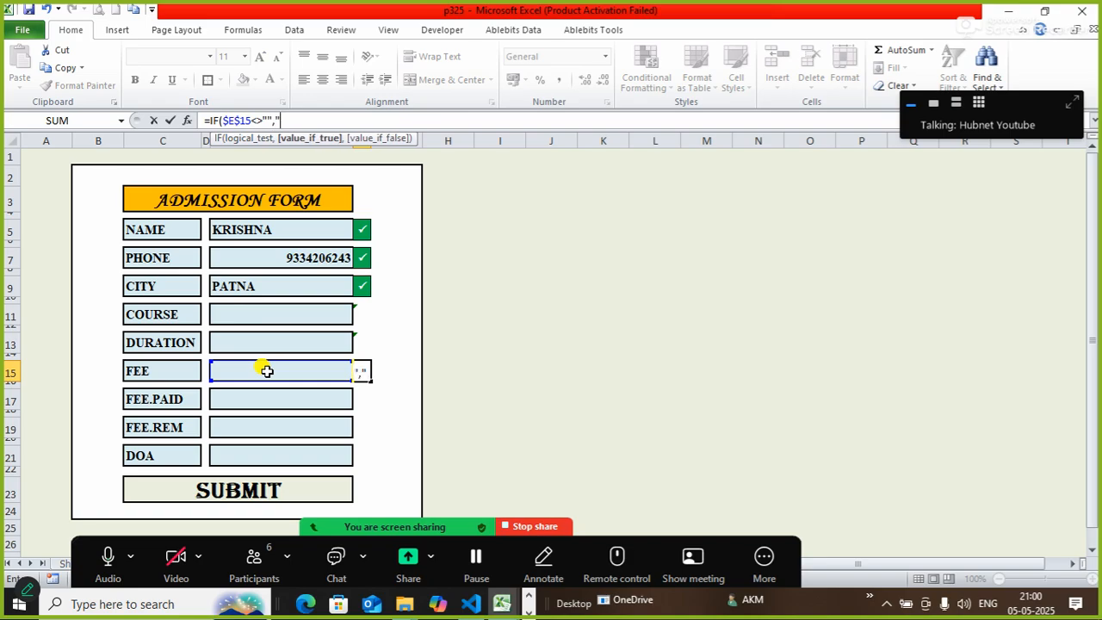
type("\"P\",")
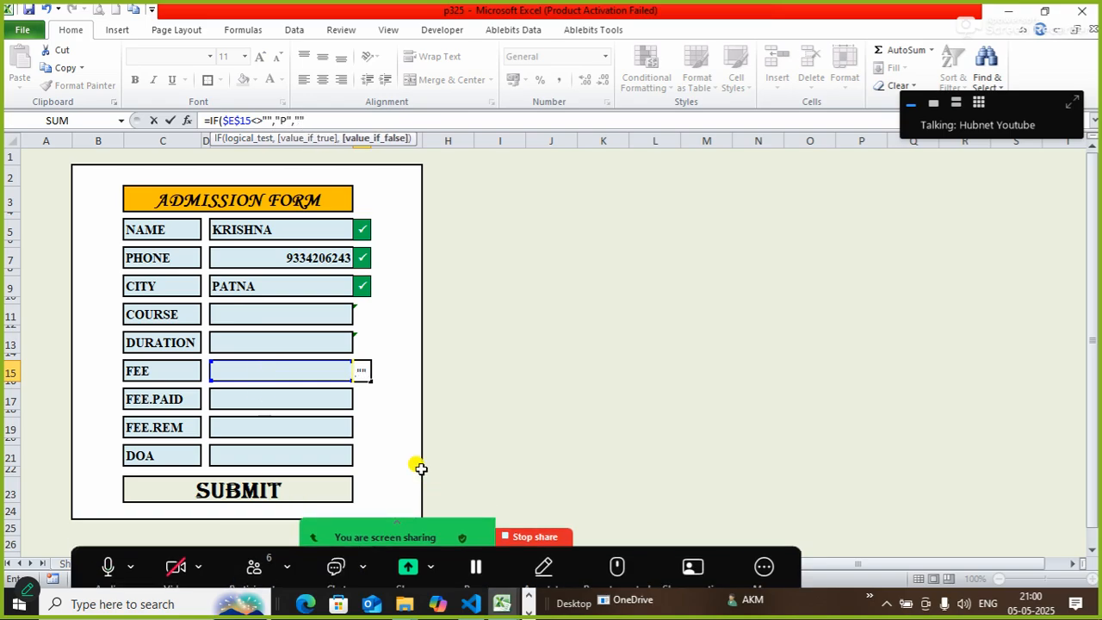
type("\"\")")
key("Return")
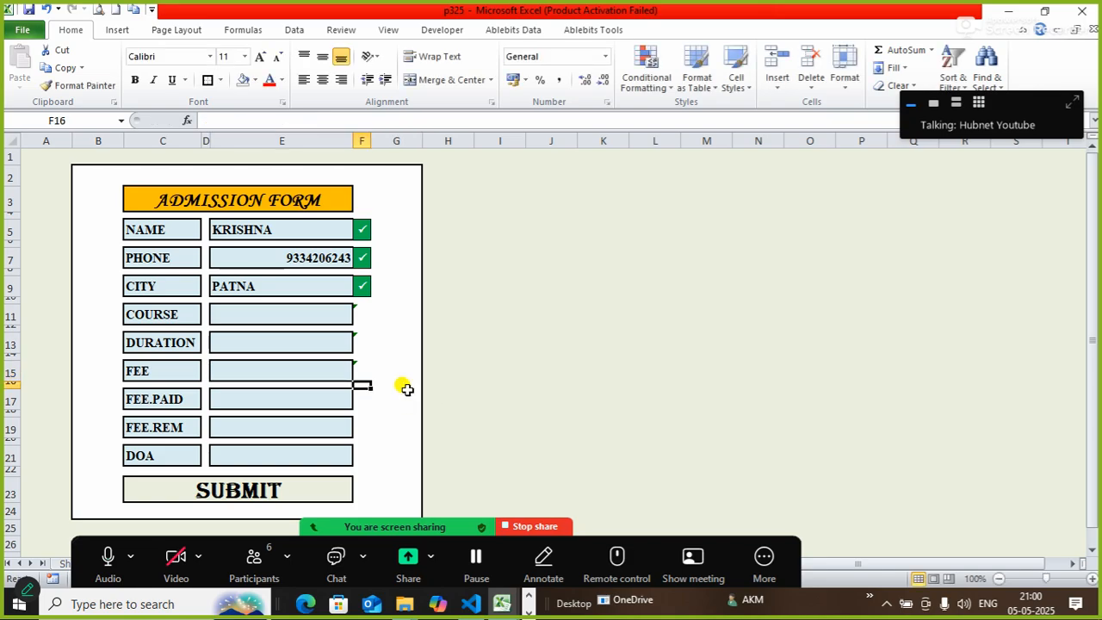
Switch F15 to Wingdings 2 and apply Middle Align and Center.
left_click(361, 368)
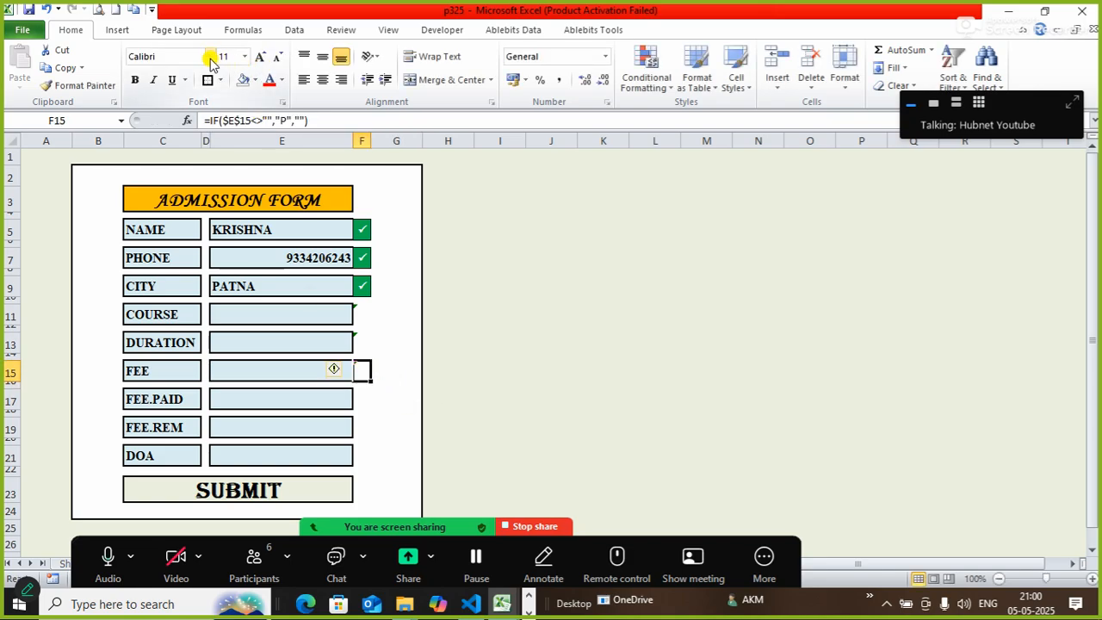
left_click(209, 57)
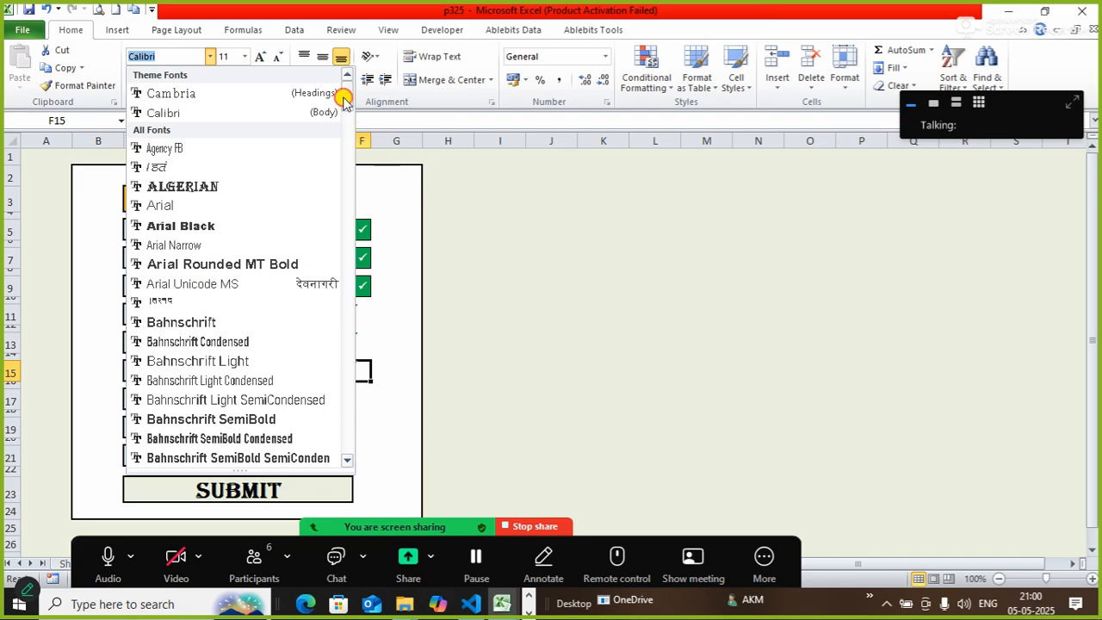
left_click_drag(342, 99, 335, 458)
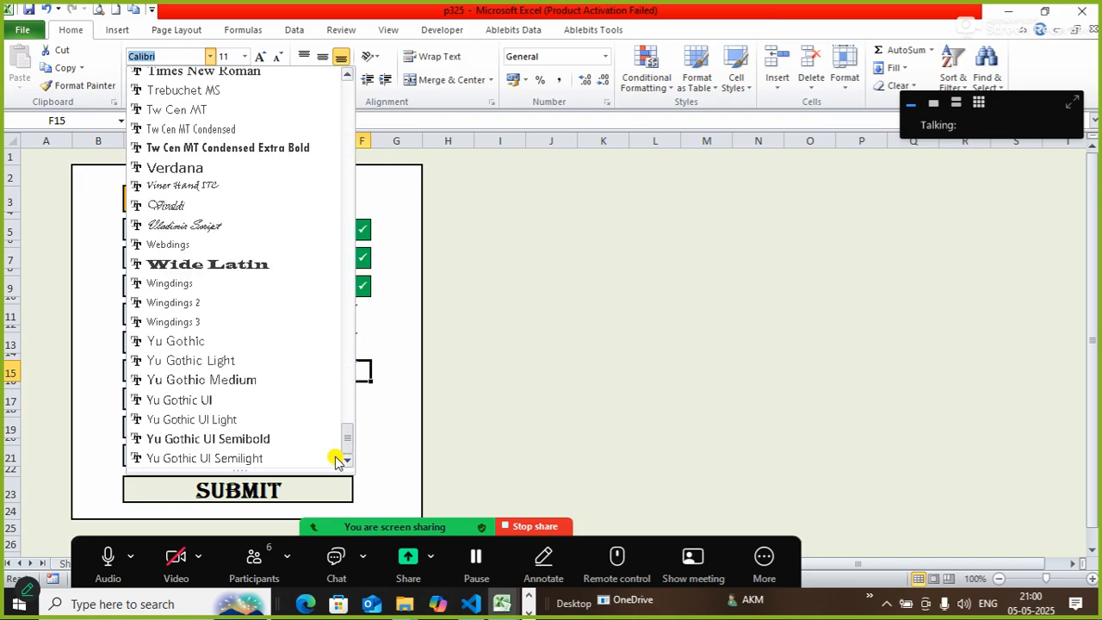
left_click(197, 298)
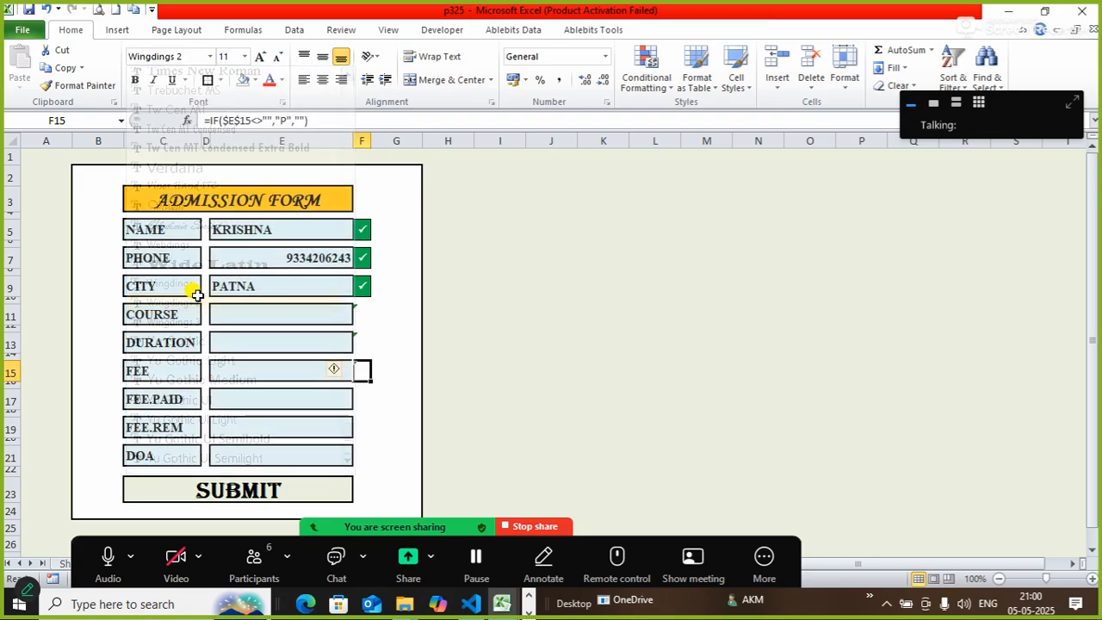
left_click(323, 58)
left_click(322, 79)
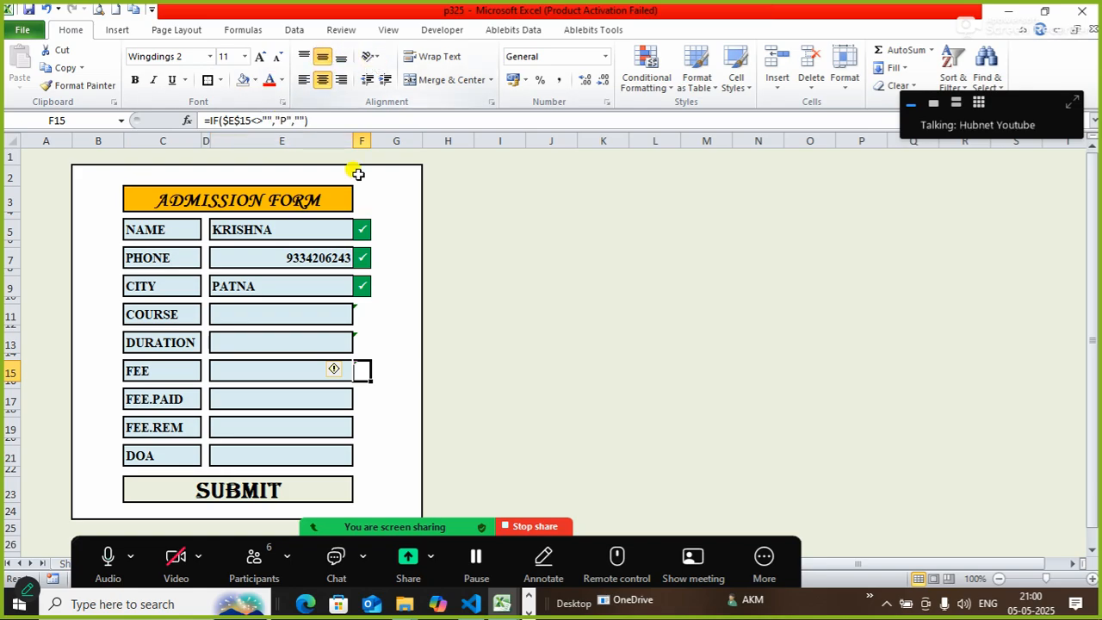
Start a formula-based conditional rule for F15 using =$F$15<>"".
left_click(646, 68)
left_click(684, 288)
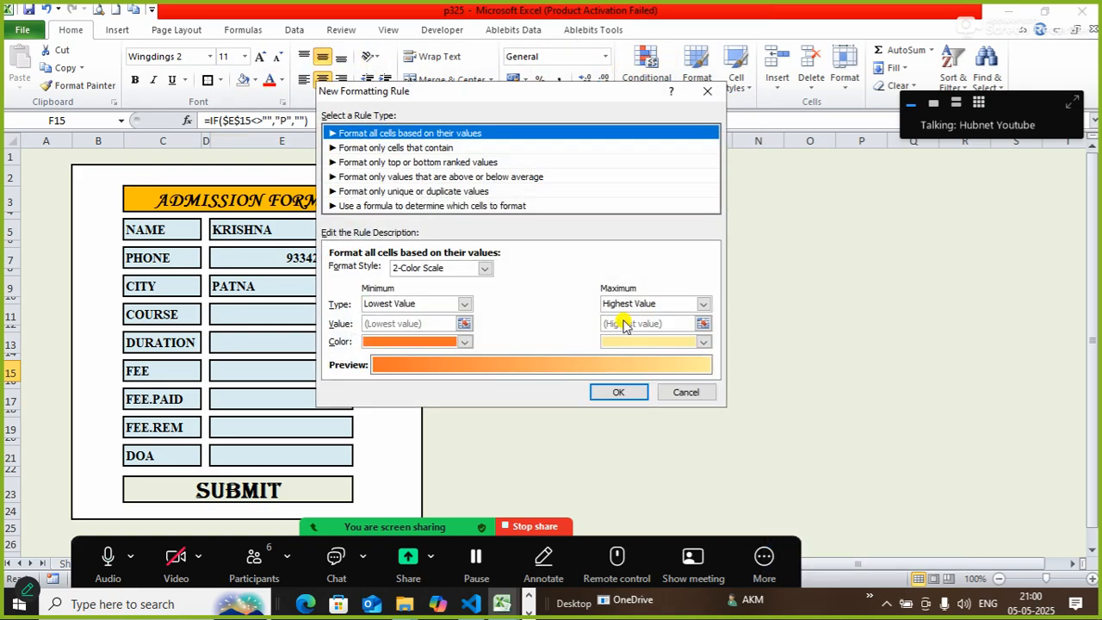
left_click(484, 209)
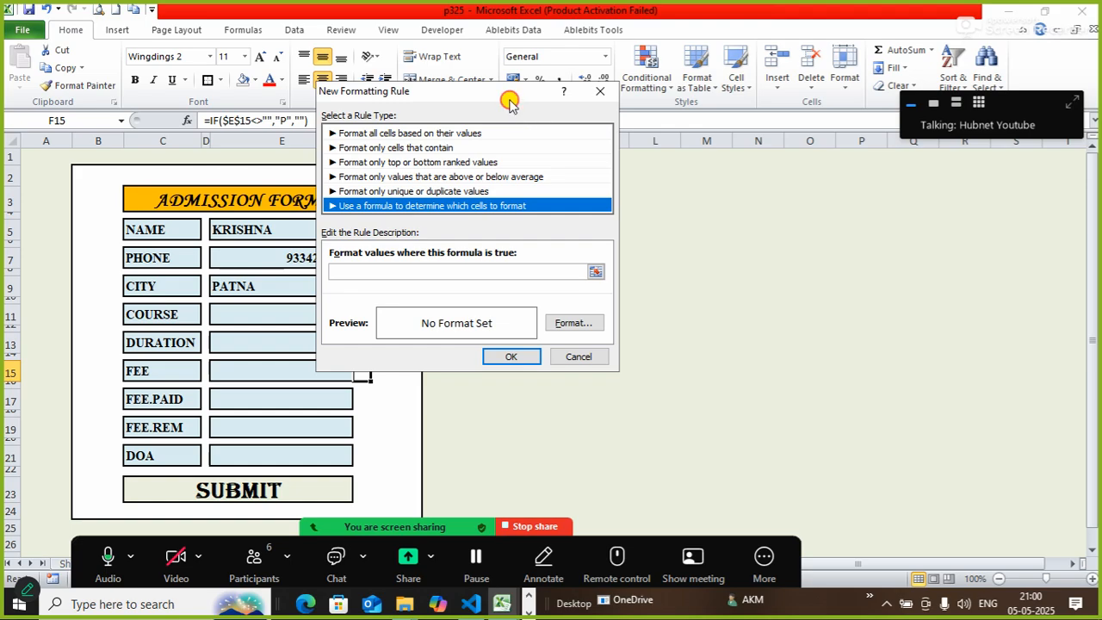
left_click_drag(509, 101, 761, 154)
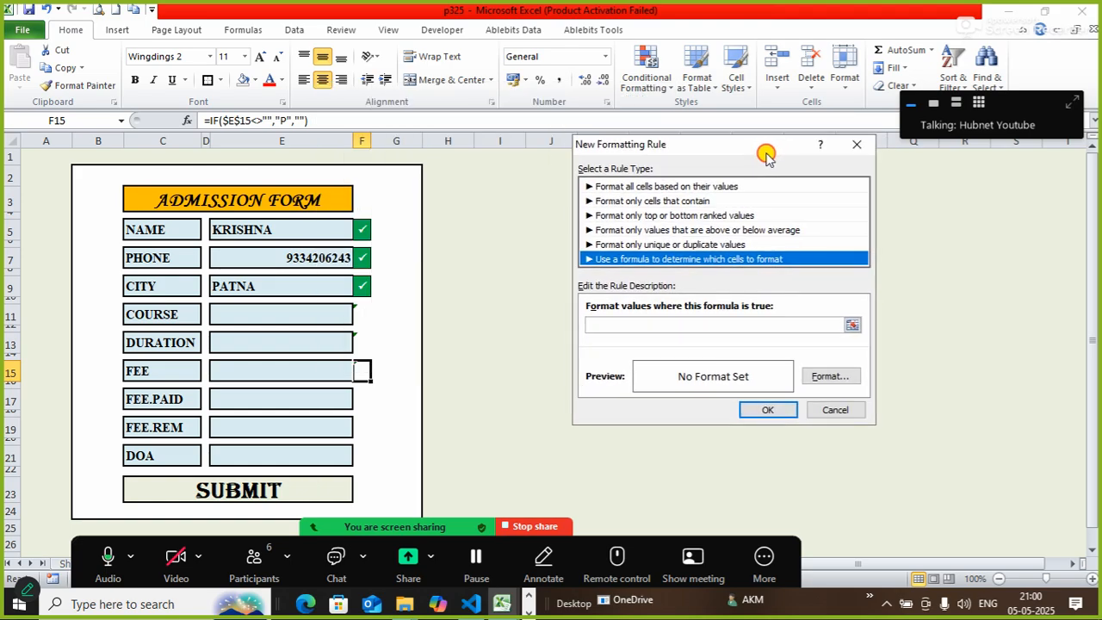
left_click(663, 323)
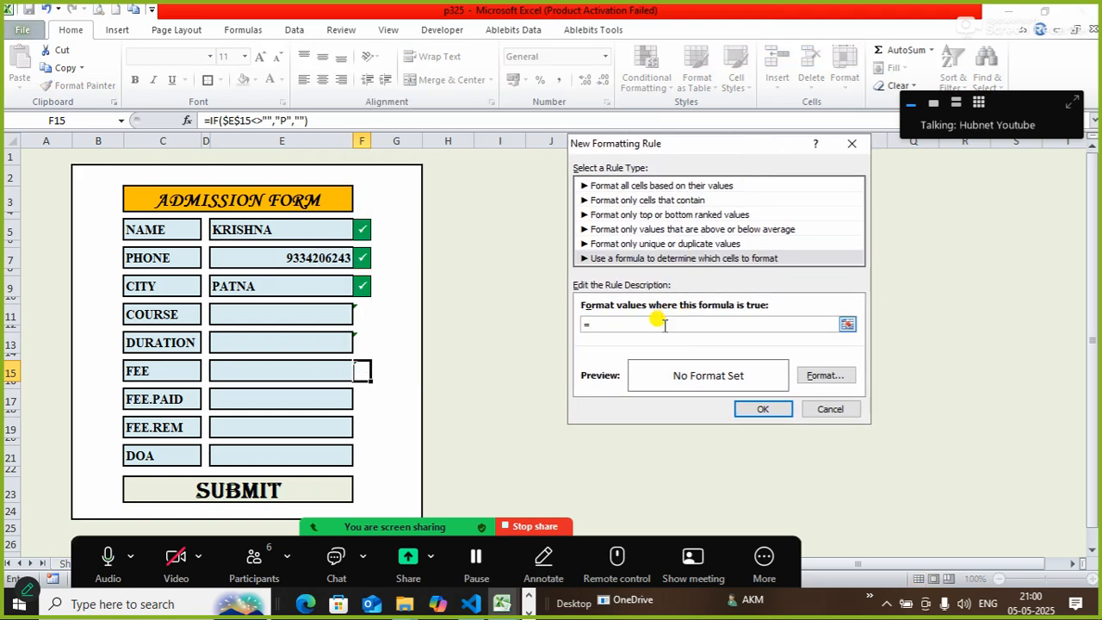
left_click(361, 370)
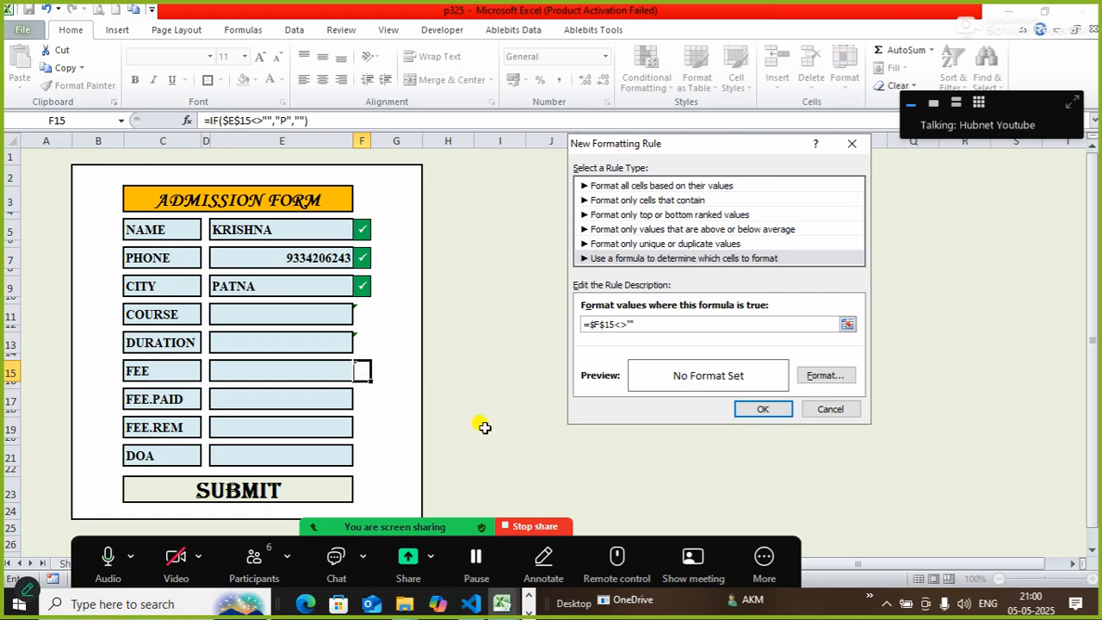
Format the rule with green fill, outline border and bold white text, then confirm it.
left_click(824, 375)
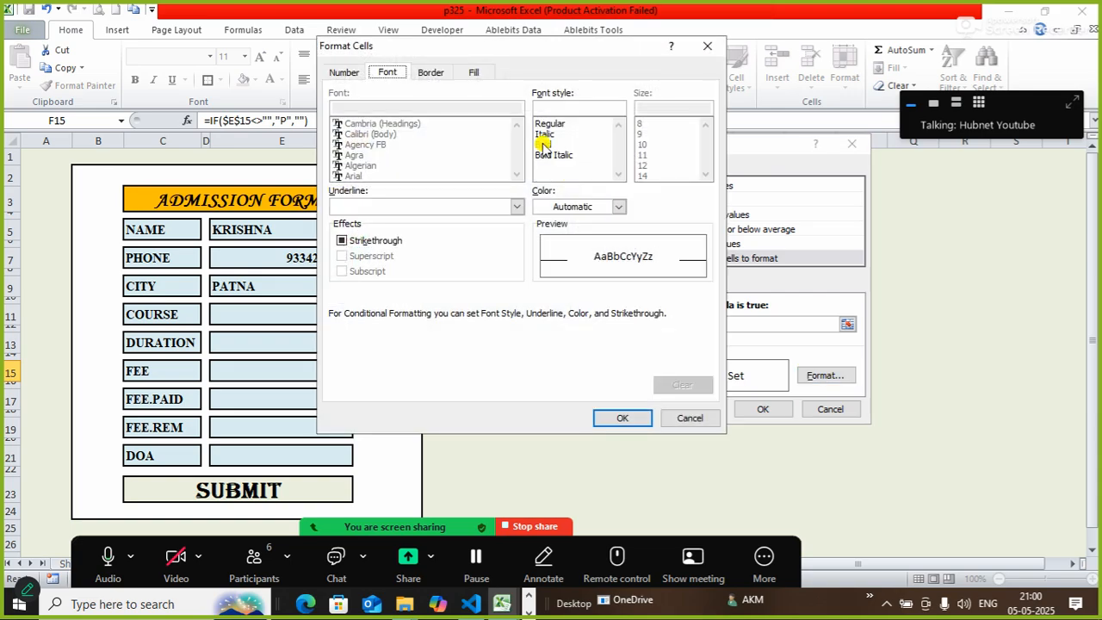
left_click(474, 72)
left_click(417, 231)
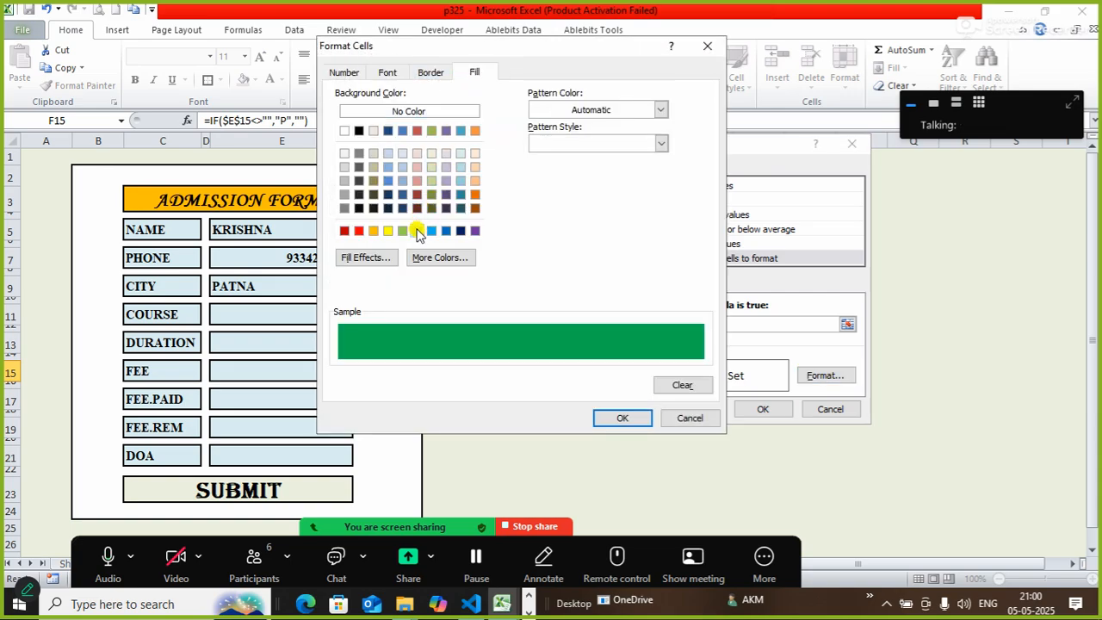
left_click(431, 73)
left_click(538, 120)
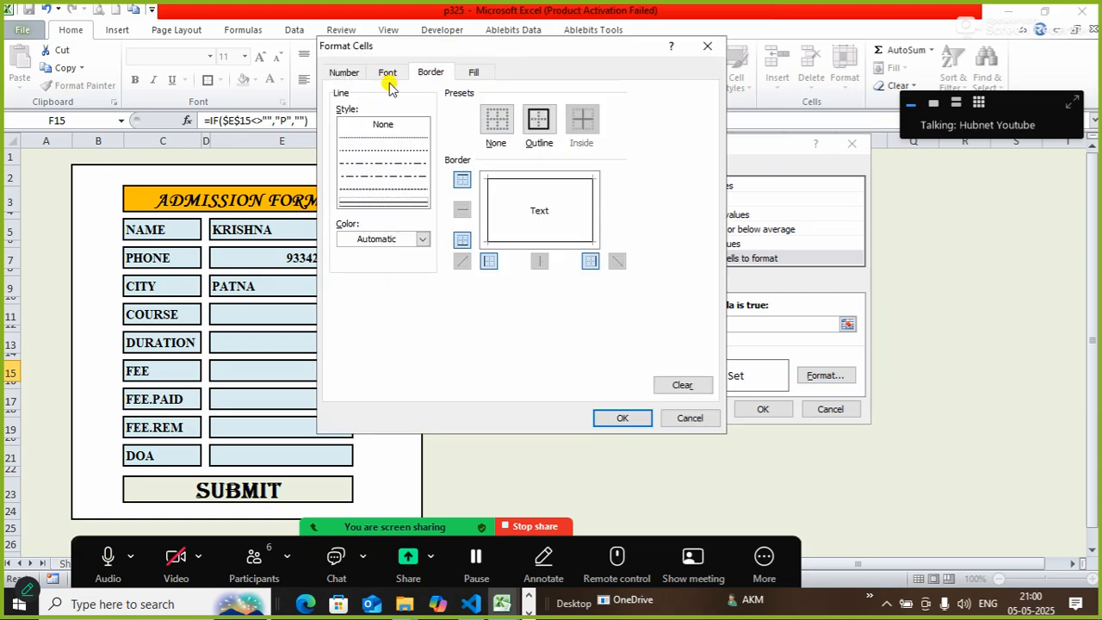
left_click(387, 76)
left_click(547, 144)
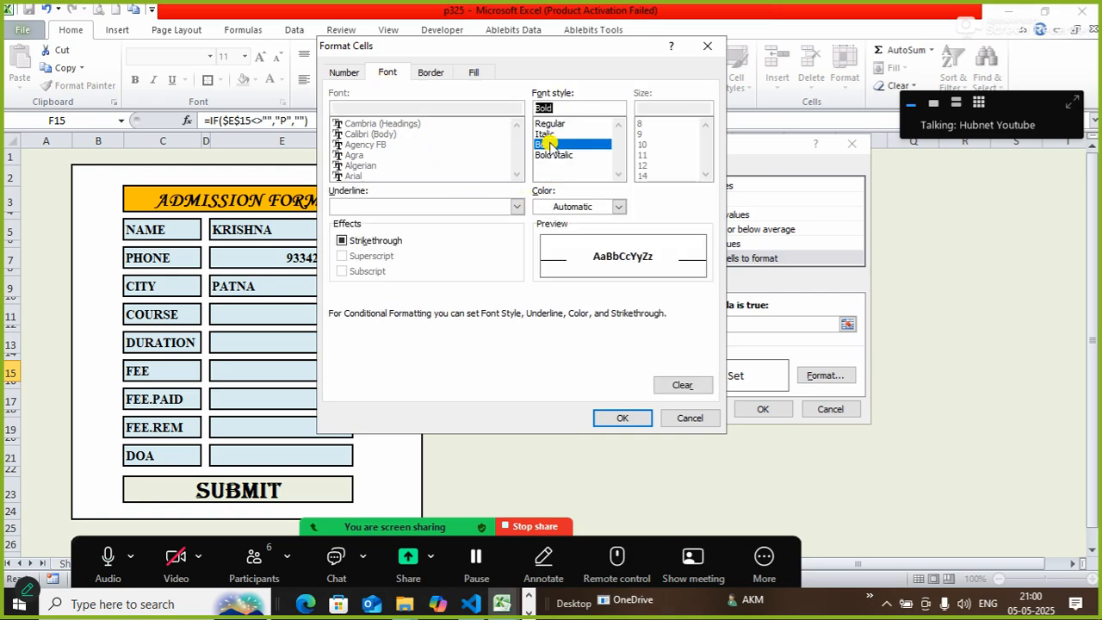
left_click(568, 206)
left_click(548, 257)
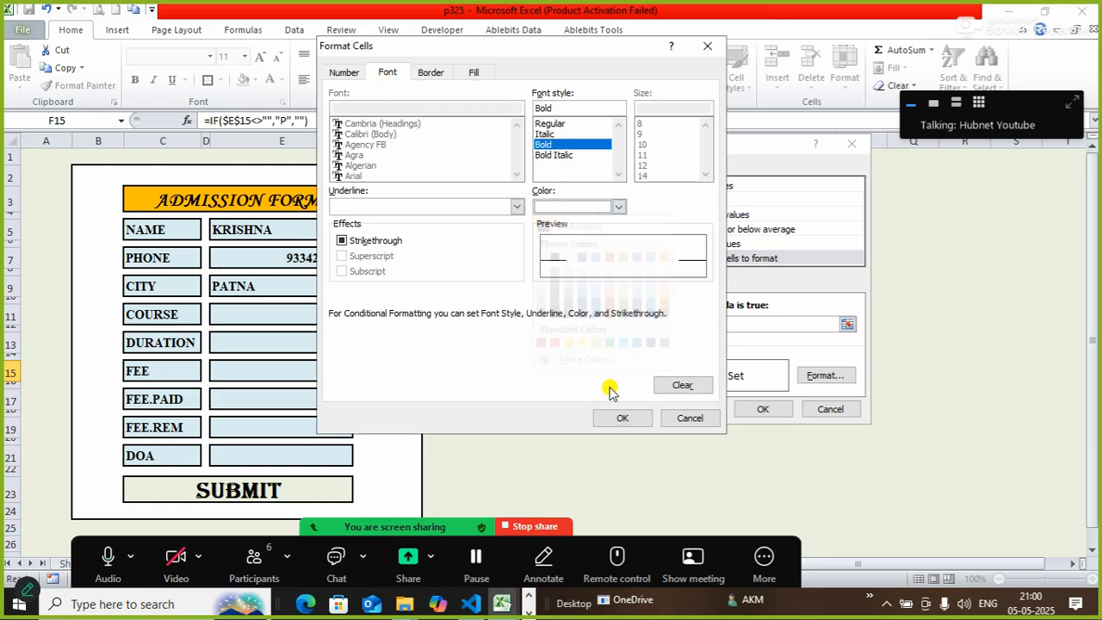
left_click(620, 418)
left_click(759, 409)
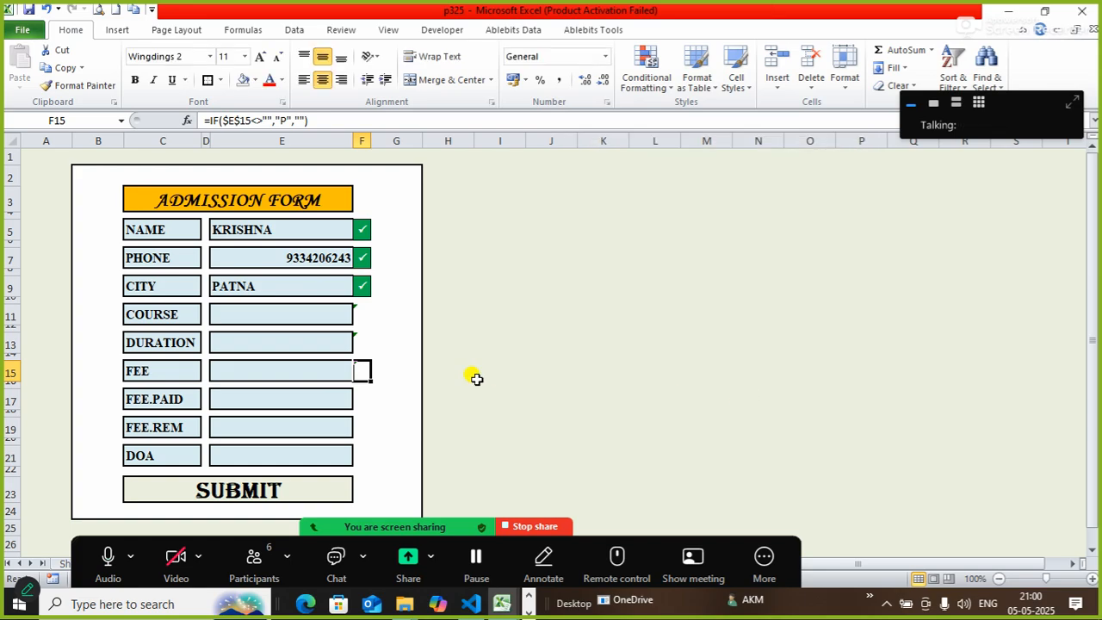
Enter =IF($E$17<>"","P","") in F17, with an absolute reference to the FEE.PAID box.
left_click(327, 311)
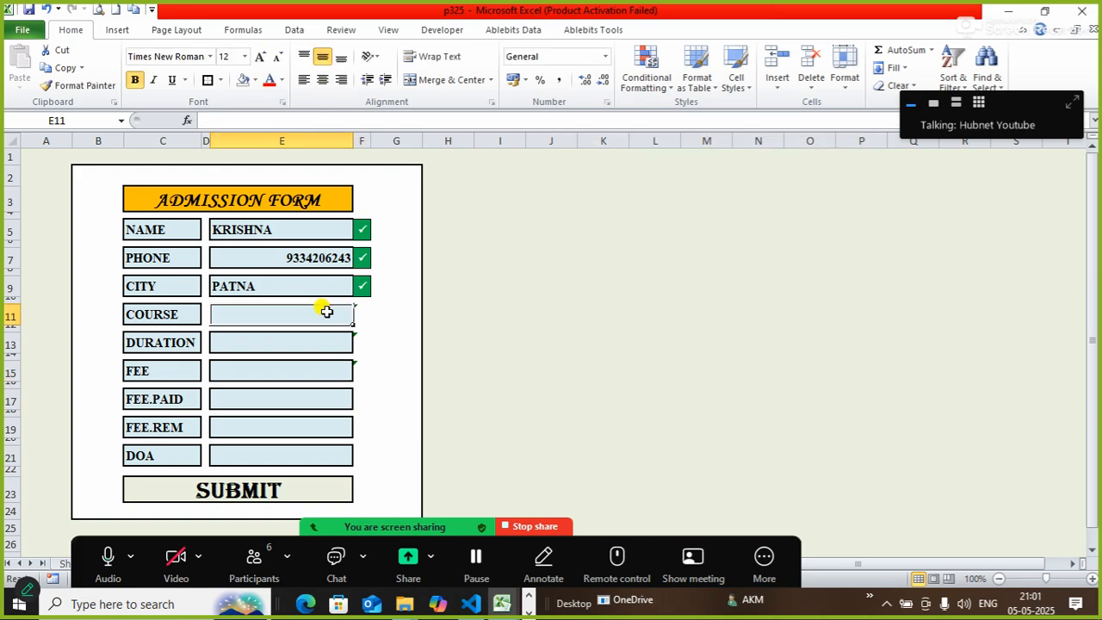
left_click(363, 399)
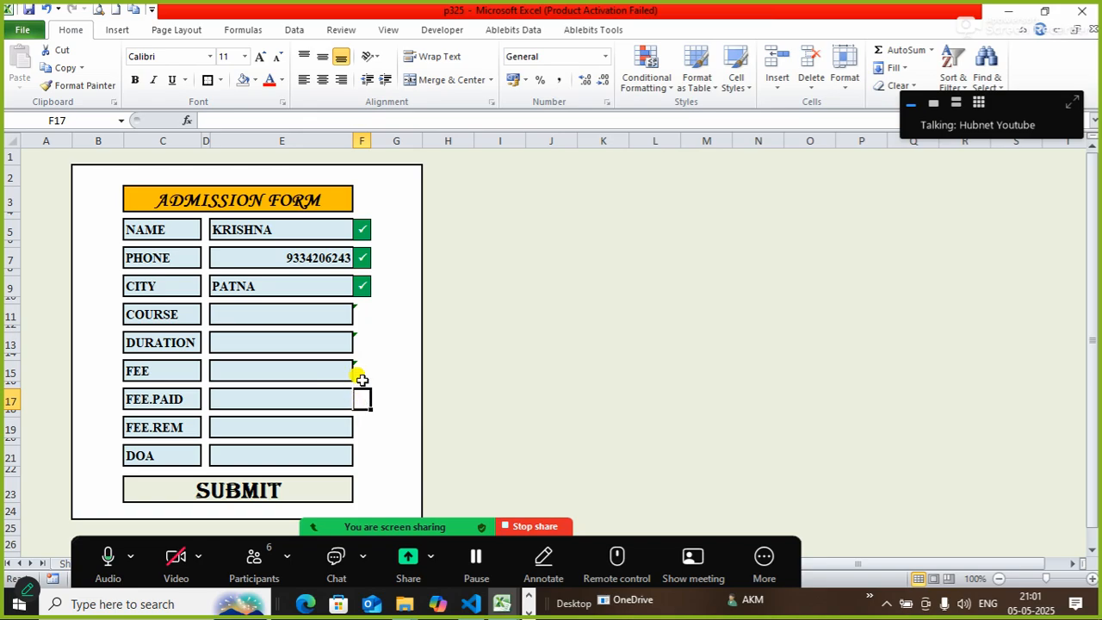
left_click(360, 372)
left_click(360, 397)
type("=")
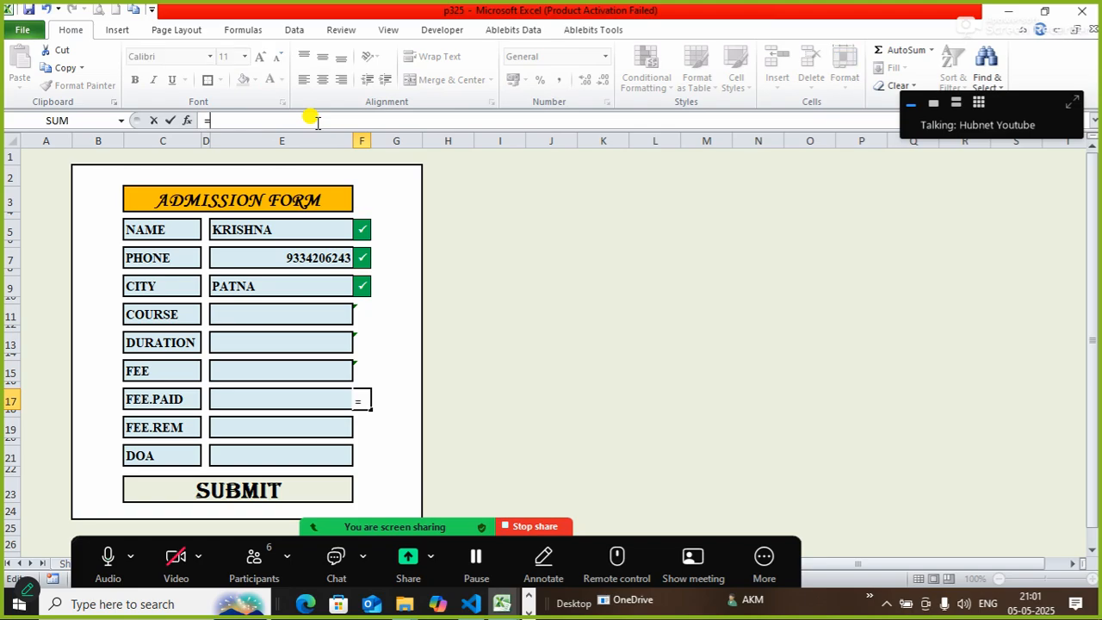
type("IF(")
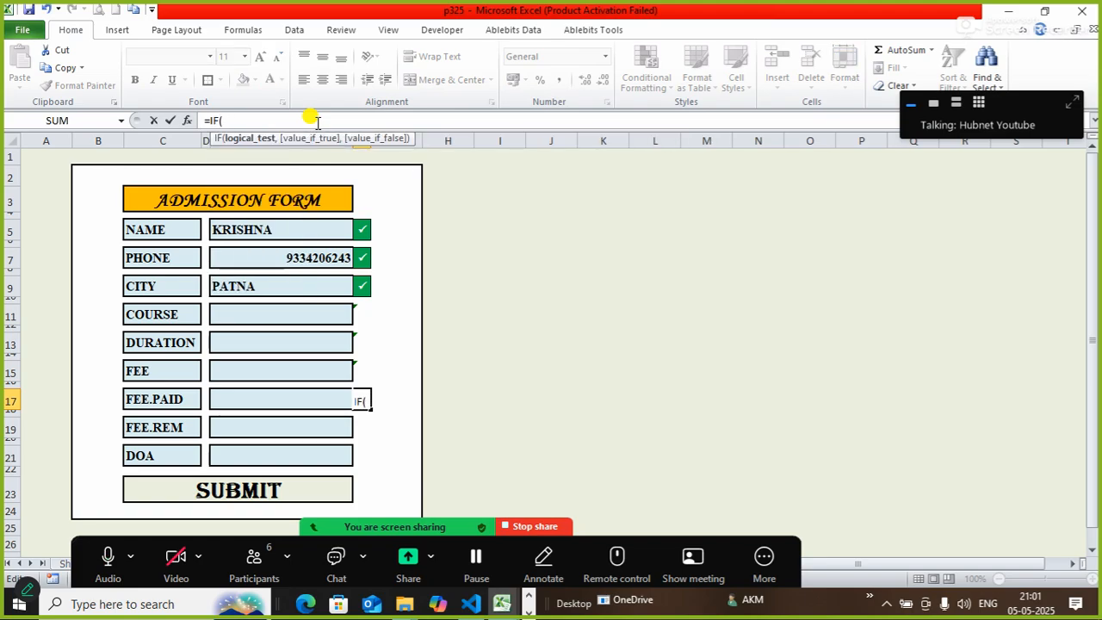
left_click(265, 394)
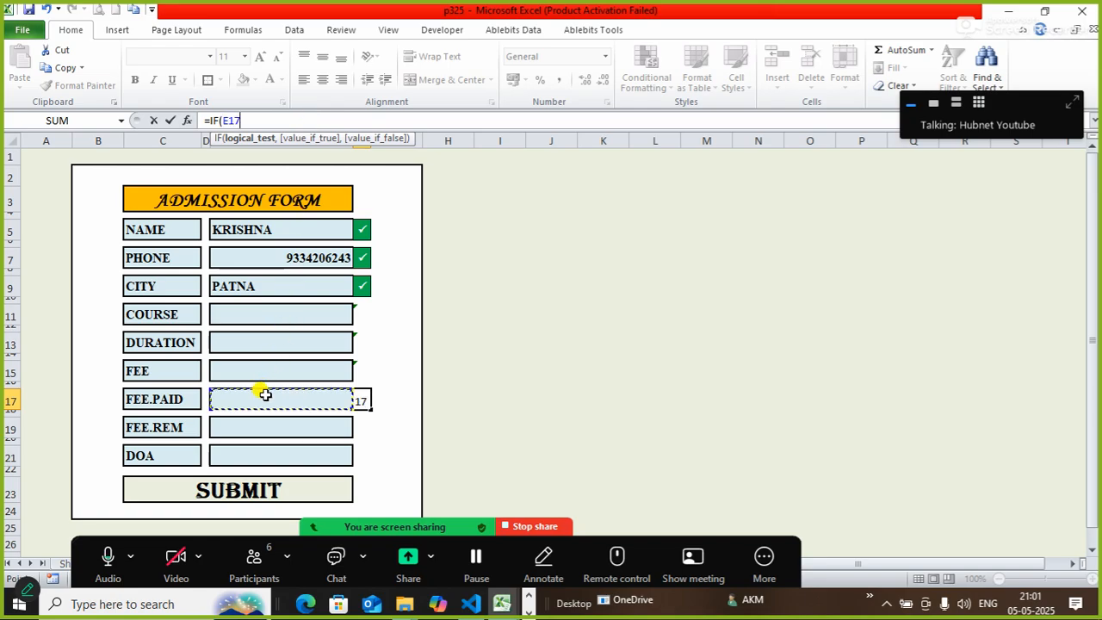
key("F4")
type("<>\"")
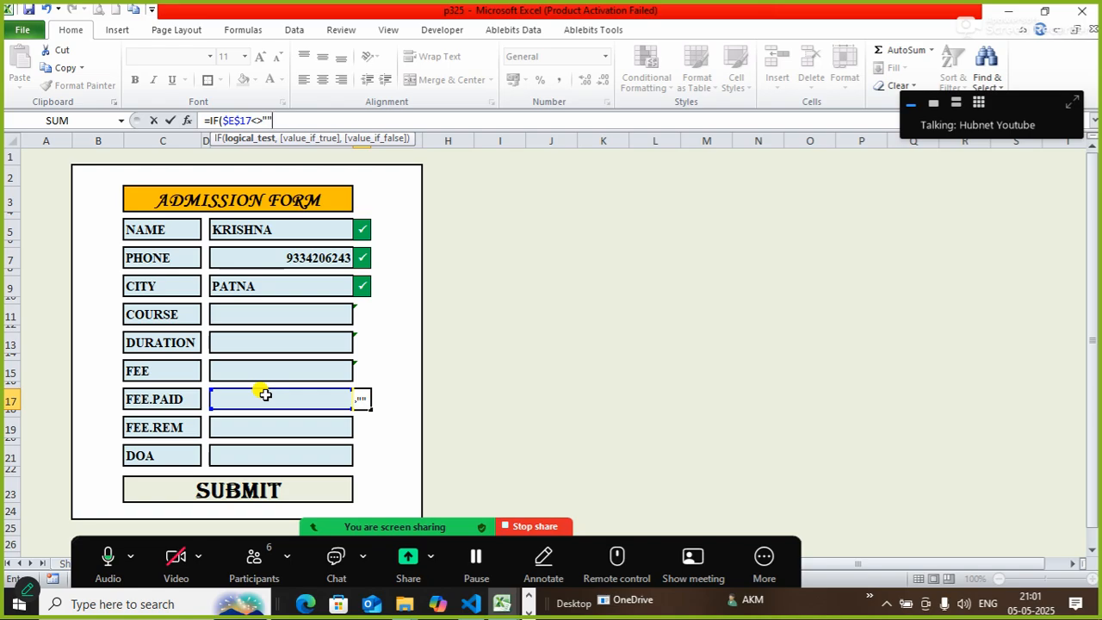
type("\",")
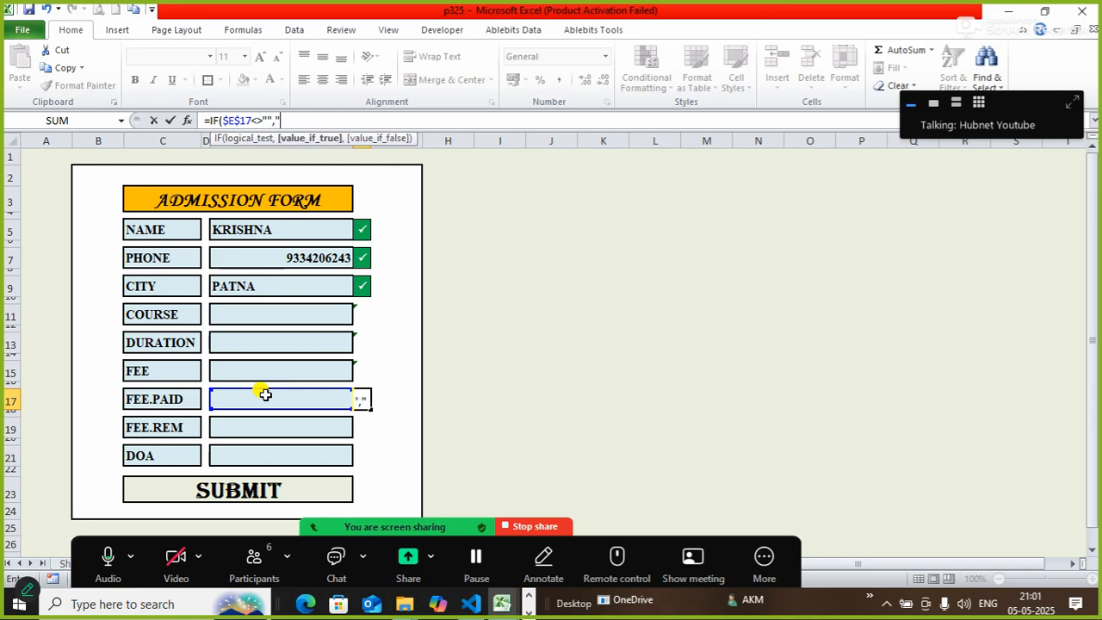
type("\"P\",")
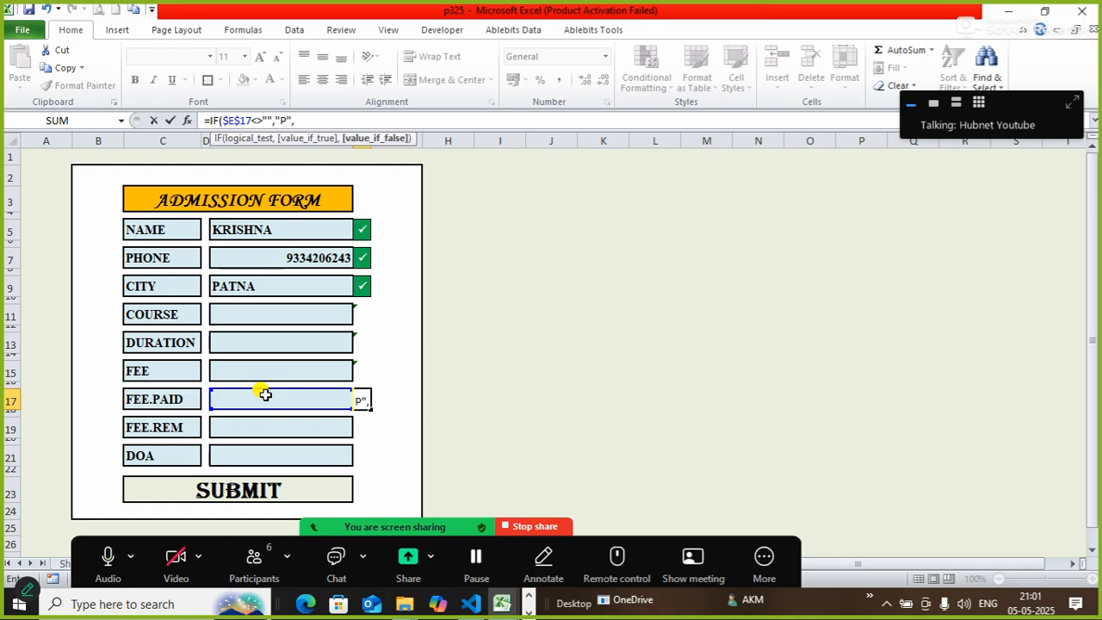
type("\"\")")
key("Return")
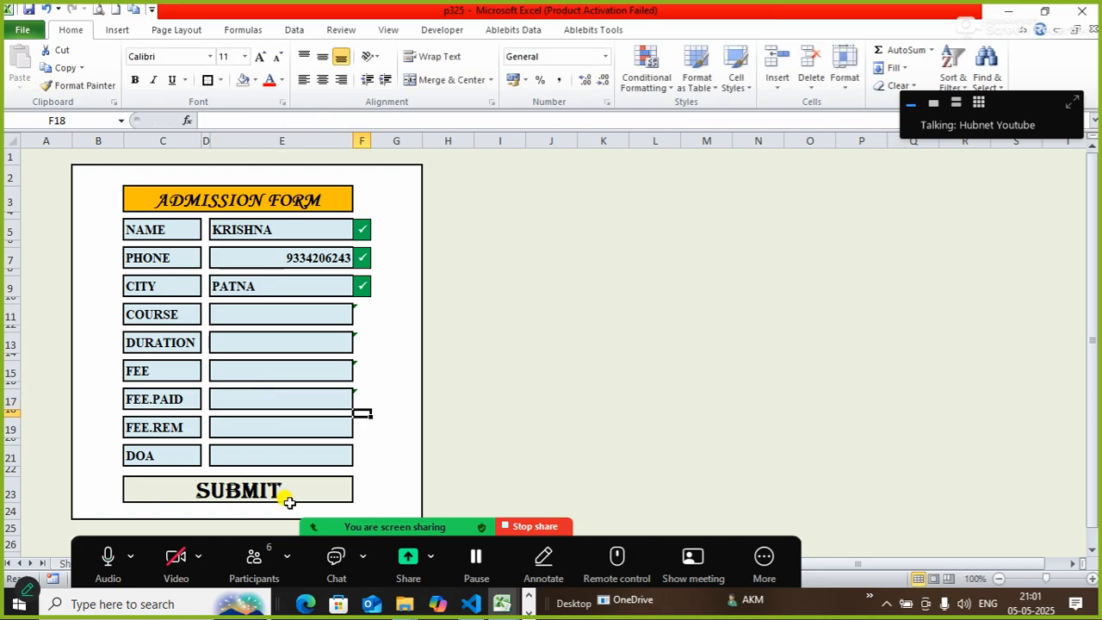
Set F17 to Wingdings 2 and centre it vertically and horizontally.
left_click(365, 396)
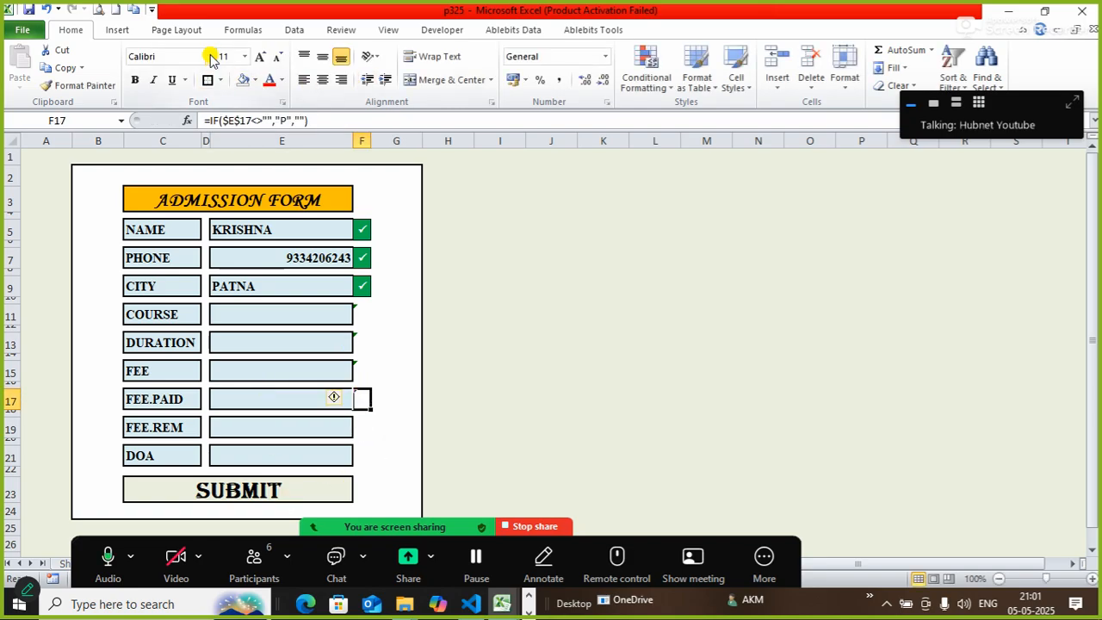
left_click(210, 56)
left_click_drag(350, 103, 314, 465)
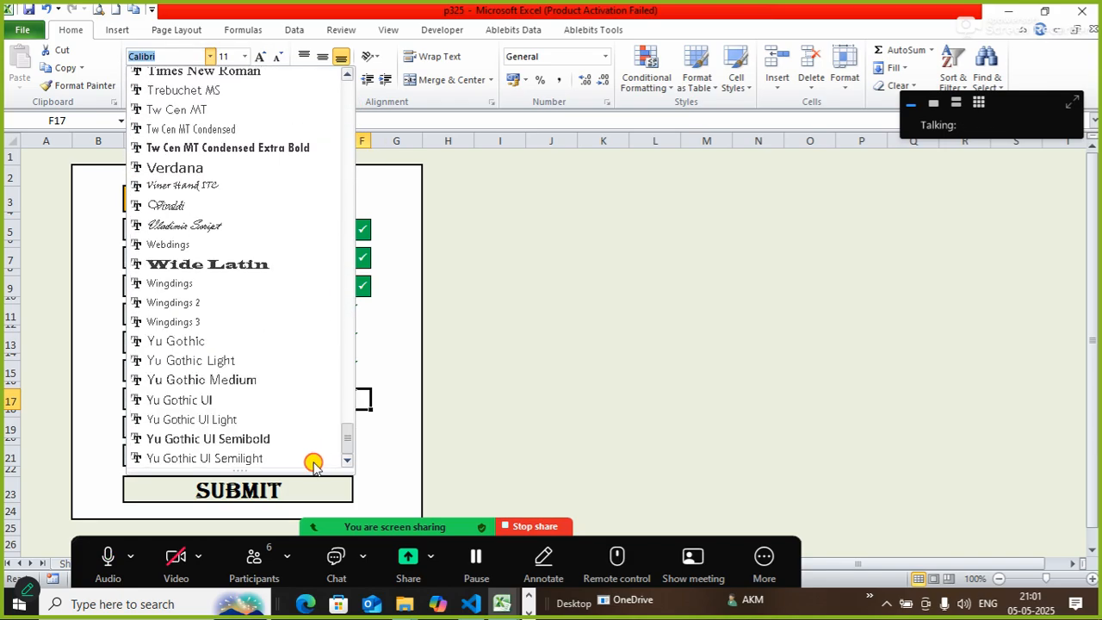
left_click(217, 311)
left_click(323, 60)
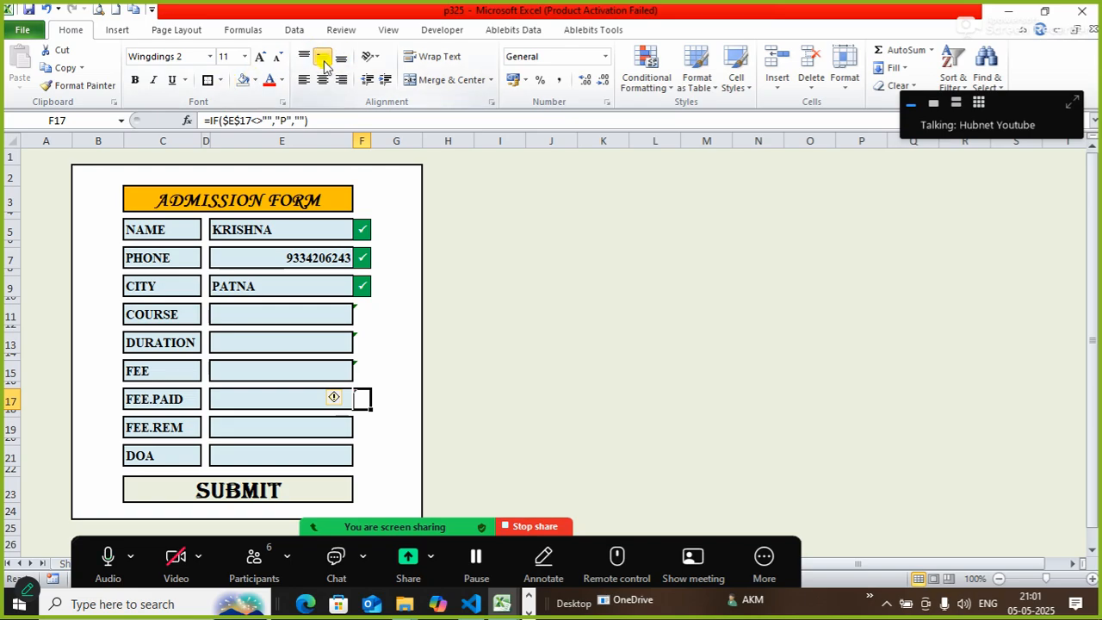
left_click(323, 79)
Create a formula-based conditional rule for F17 with =$F$17<>"".
left_click(646, 82)
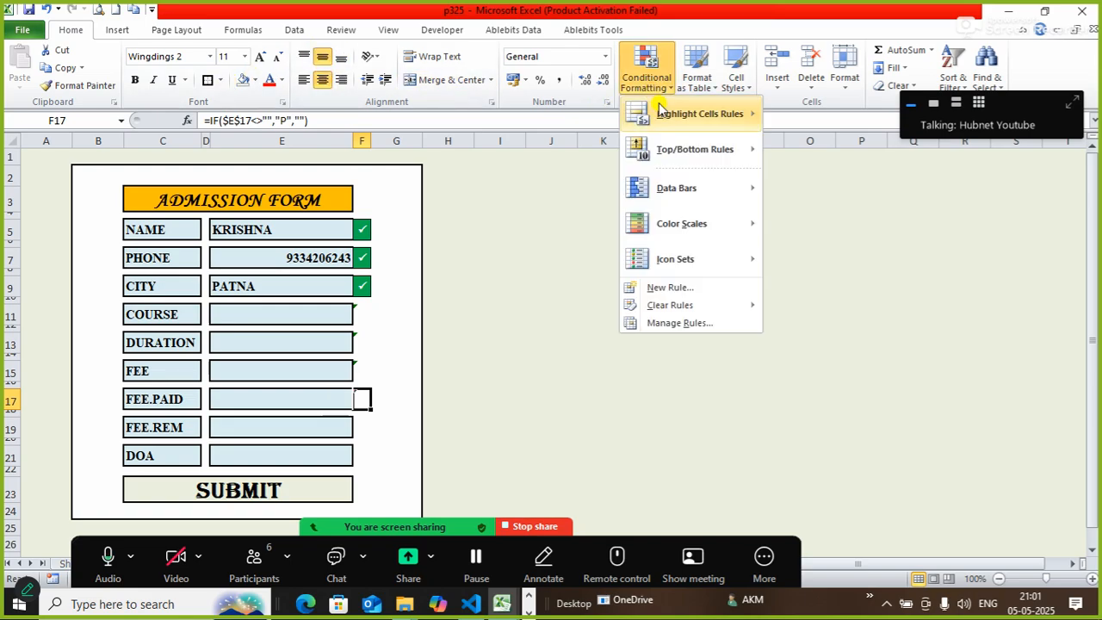
left_click(668, 287)
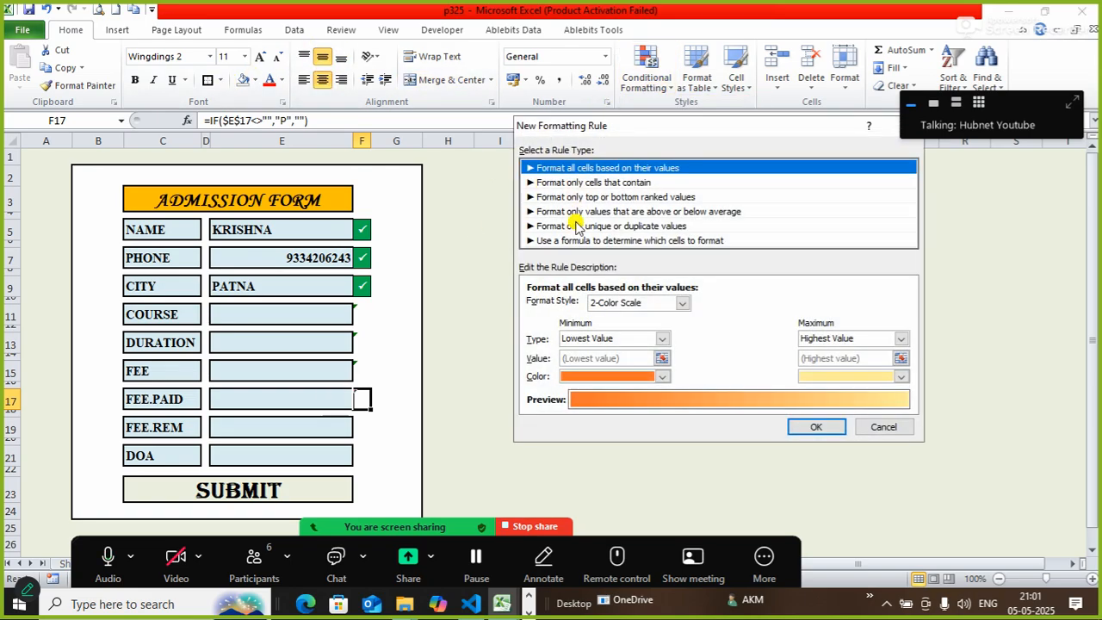
left_click(571, 241)
left_click(556, 306)
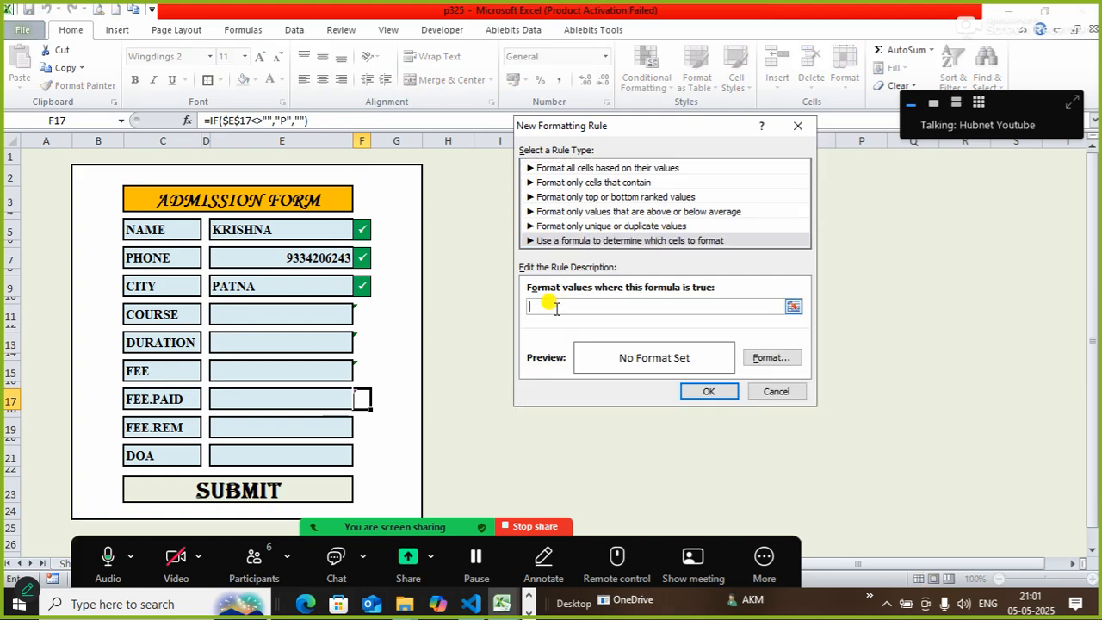
type("=")
left_click(362, 397)
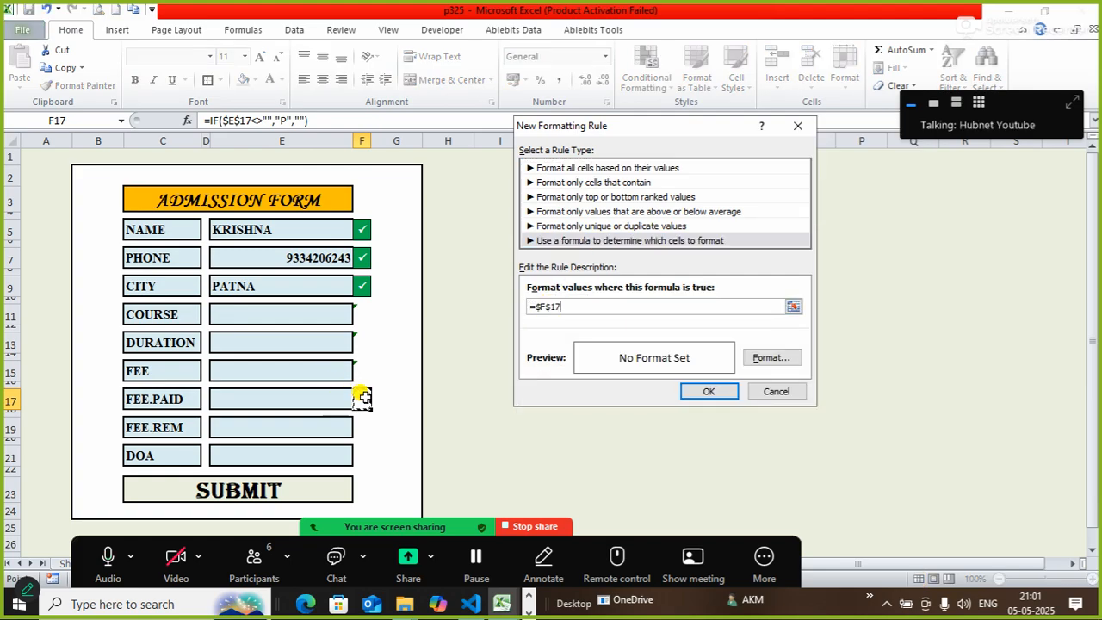
left_click(746, 186)
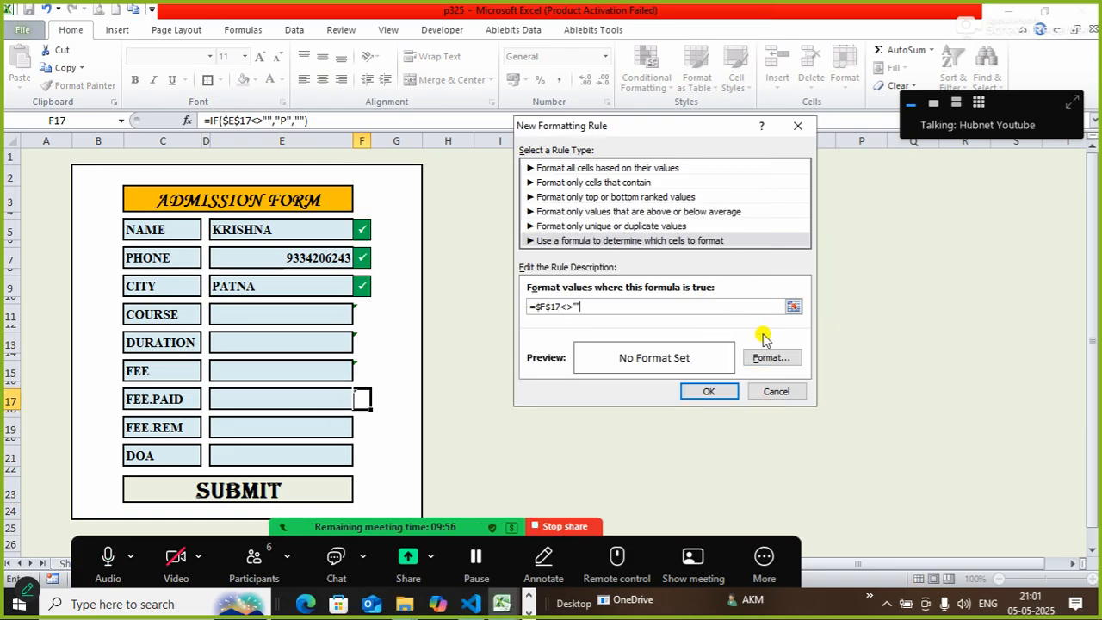
Give the rule green fill, outline border and bold white text, then save it.
left_click(769, 360)
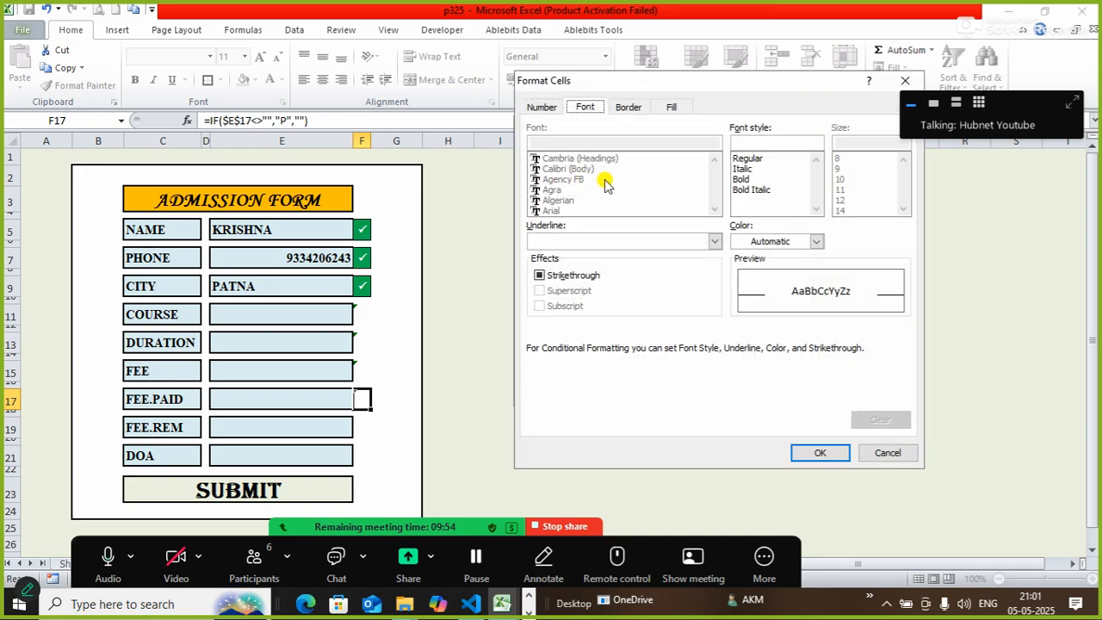
left_click(672, 107)
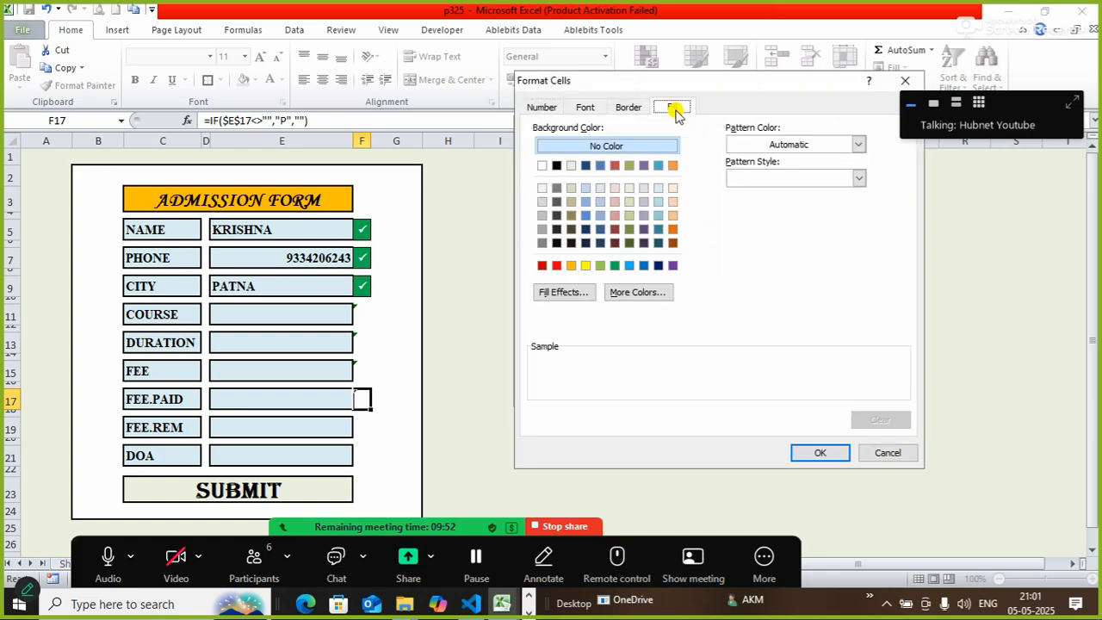
left_click(615, 265)
left_click(623, 107)
left_click(736, 154)
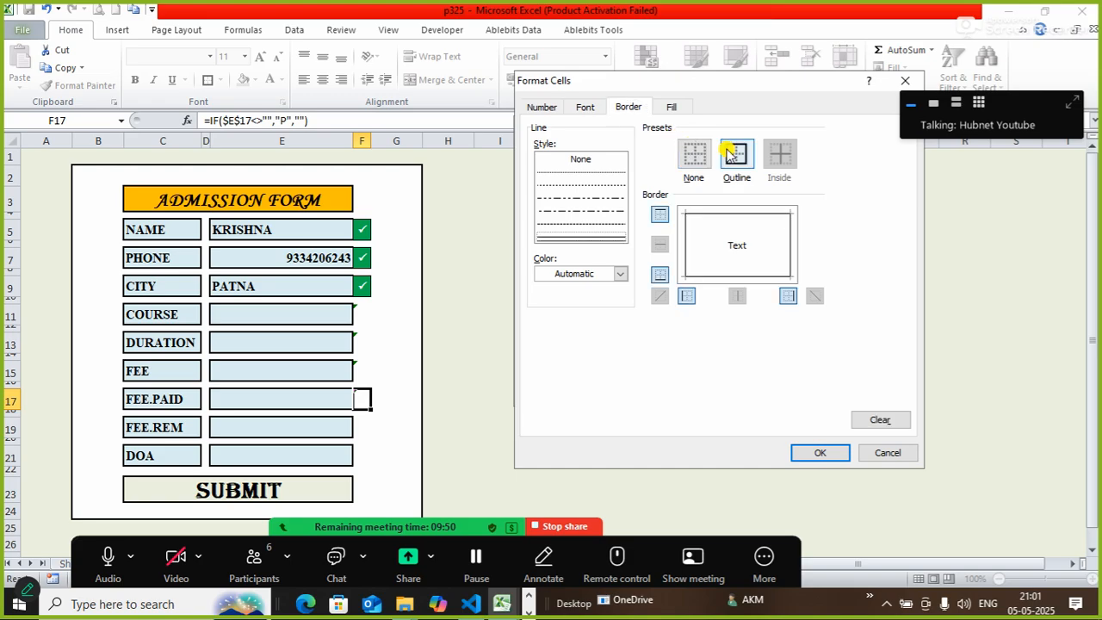
left_click(585, 107)
left_click(740, 179)
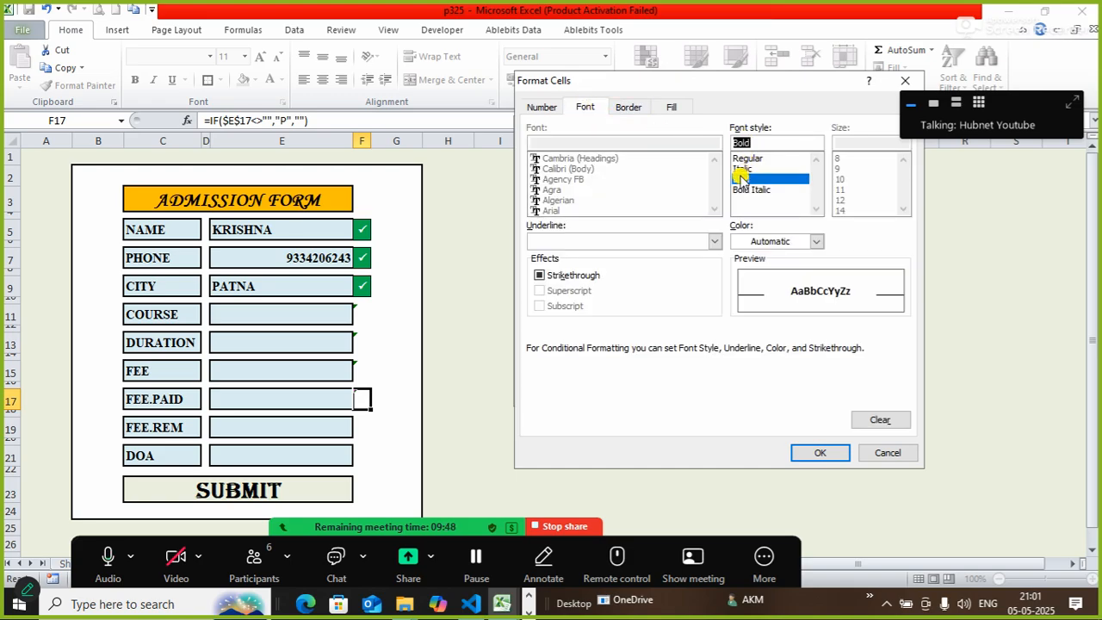
left_click(756, 241)
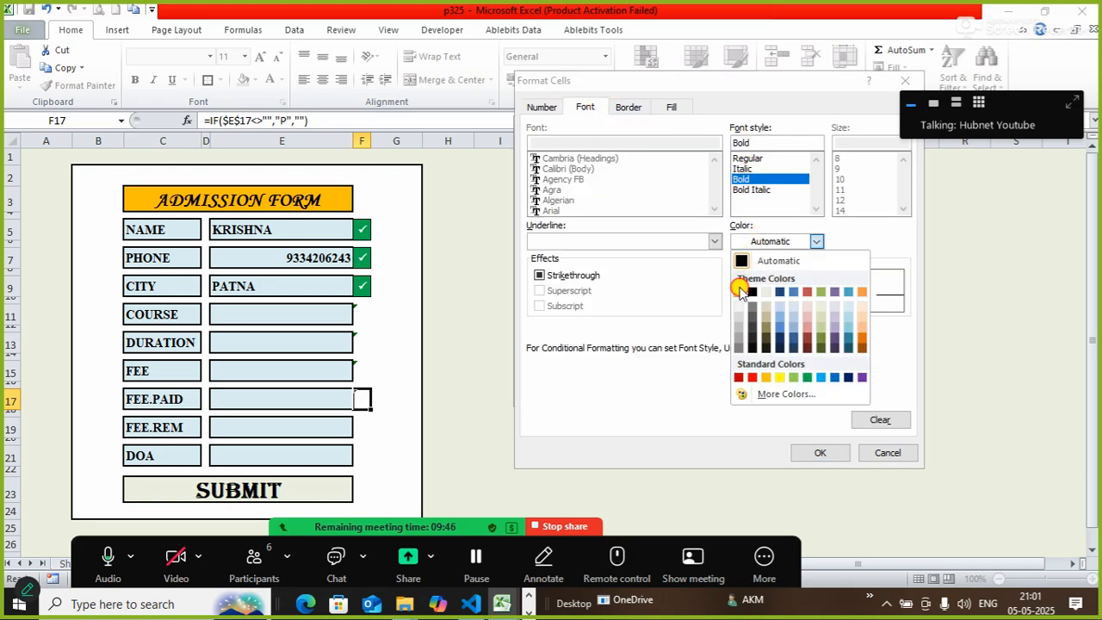
left_click(743, 283)
left_click(809, 452)
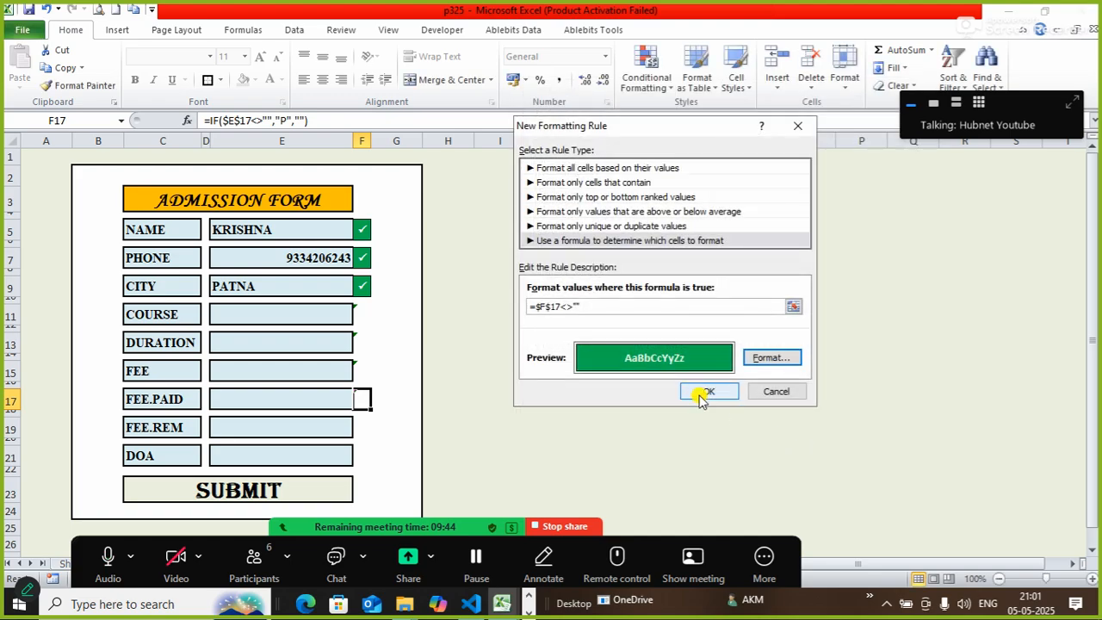
left_click(704, 391)
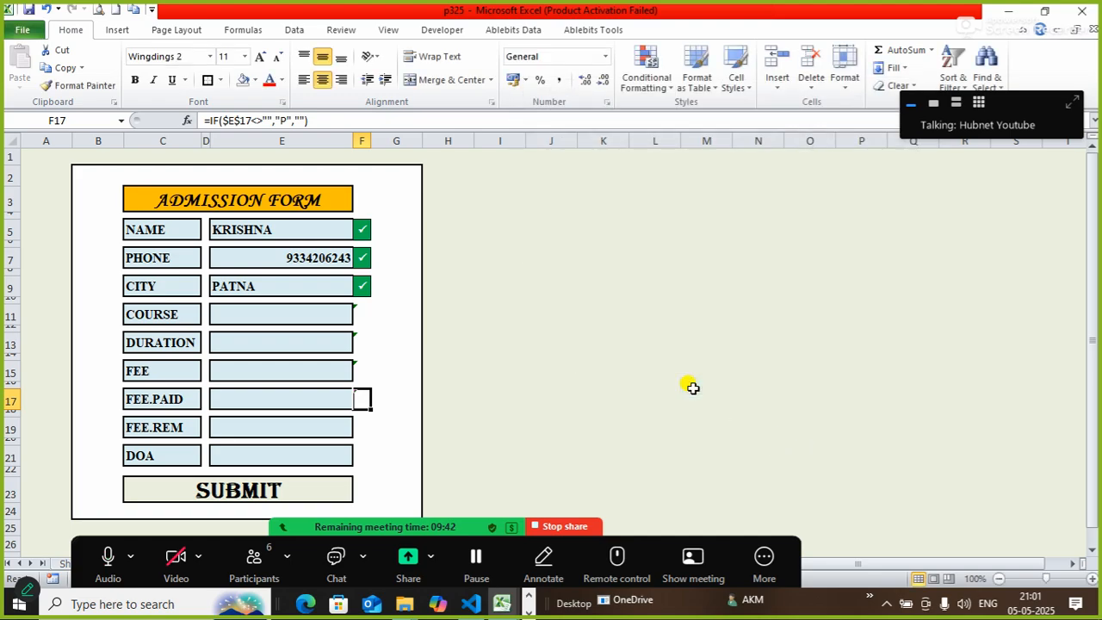
Enter =IF($E$19<>"","P","") in F19 beside FEE.REM.
left_click(364, 430)
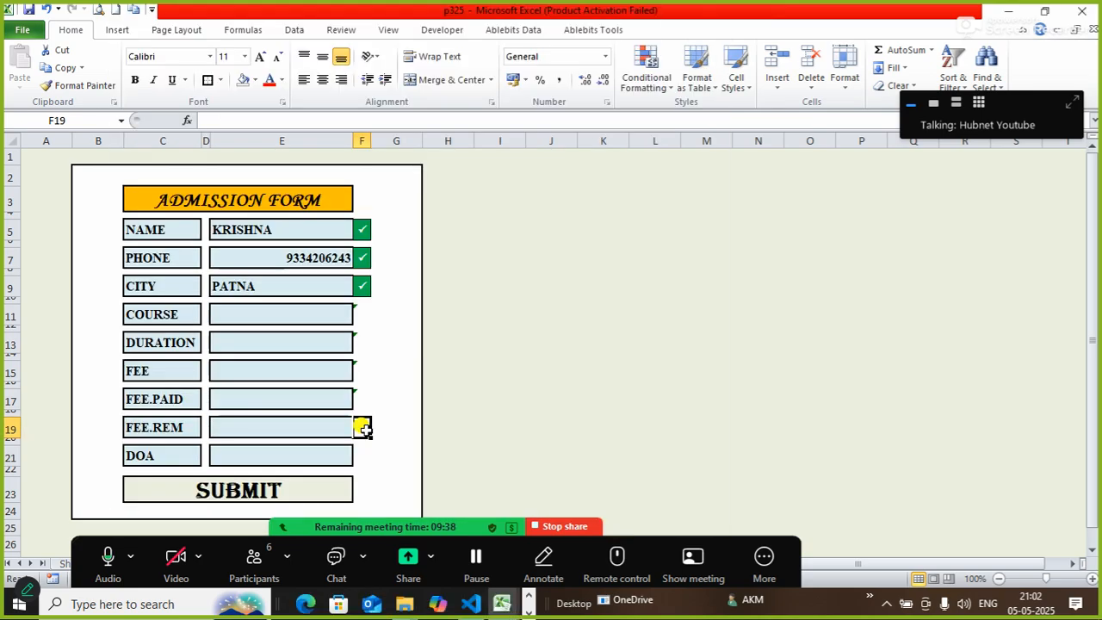
left_click_drag(362, 429, 392, 262)
left_click(360, 430)
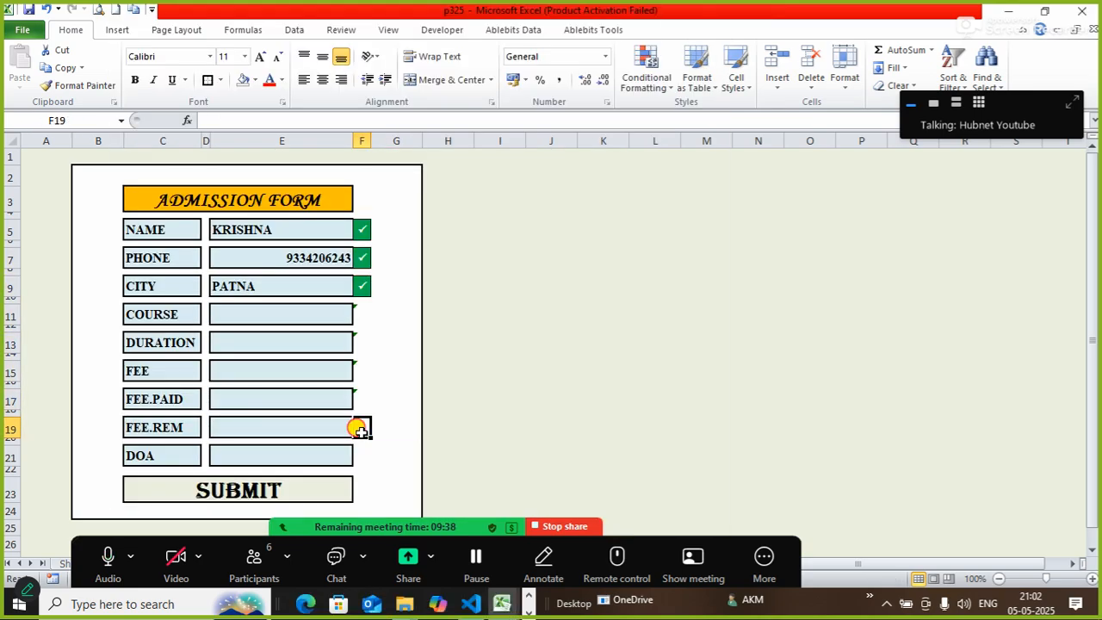
left_click(303, 120)
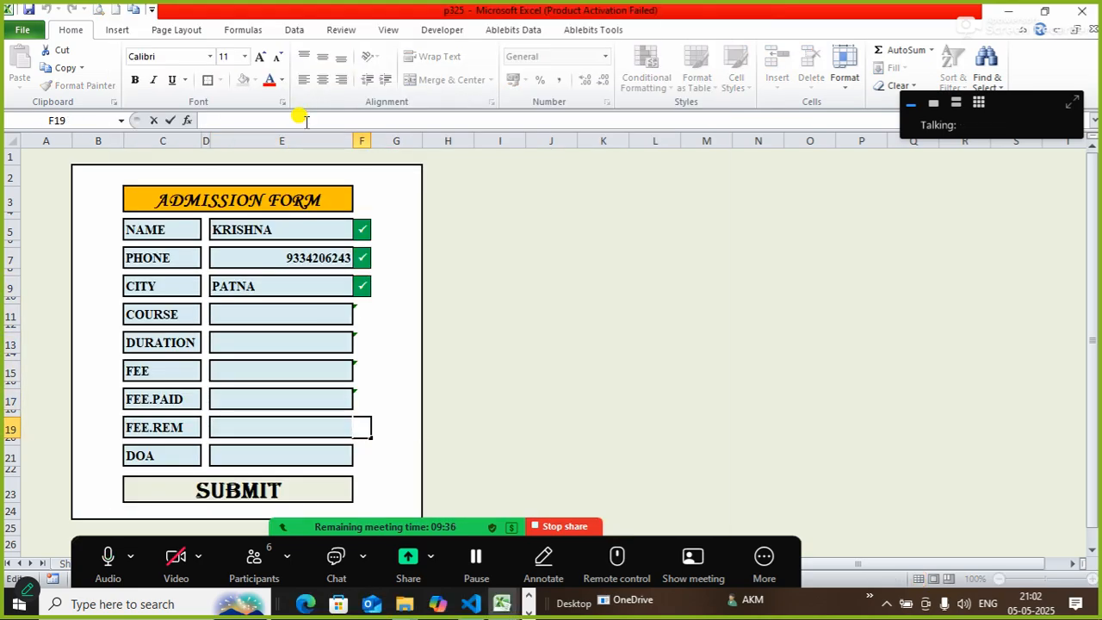
type("=IF")
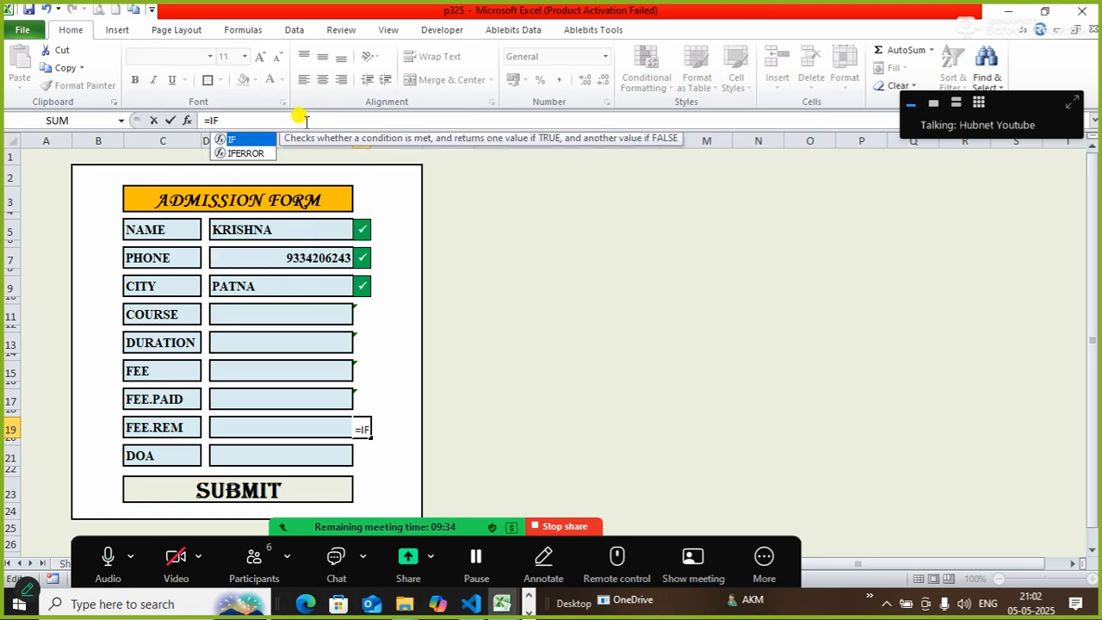
type("(")
left_click(255, 432)
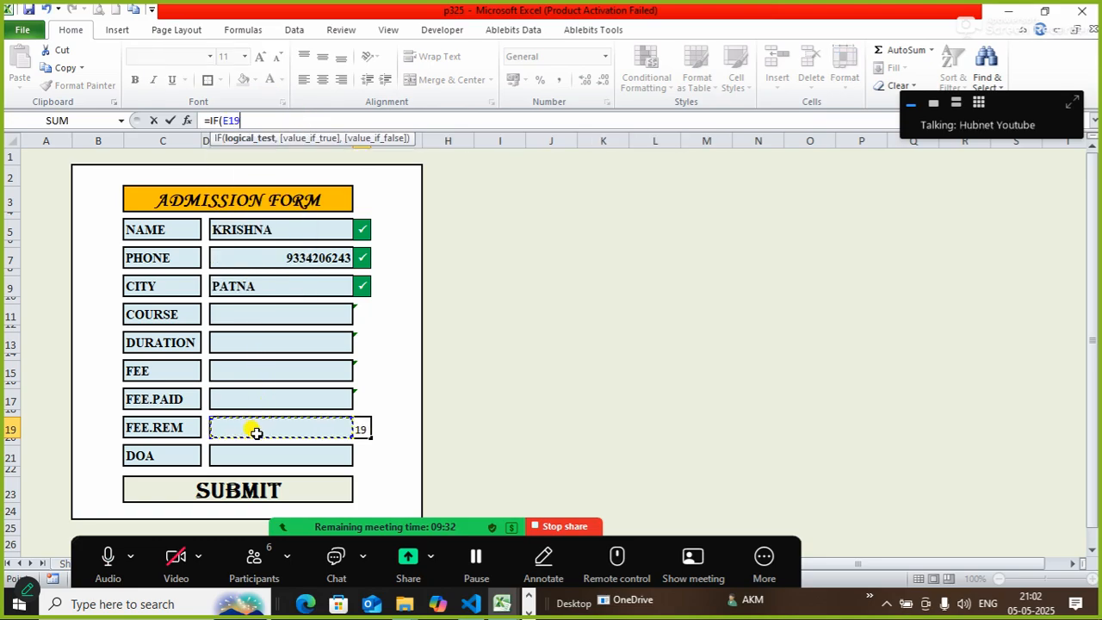
key("F4")
type("<>\"")
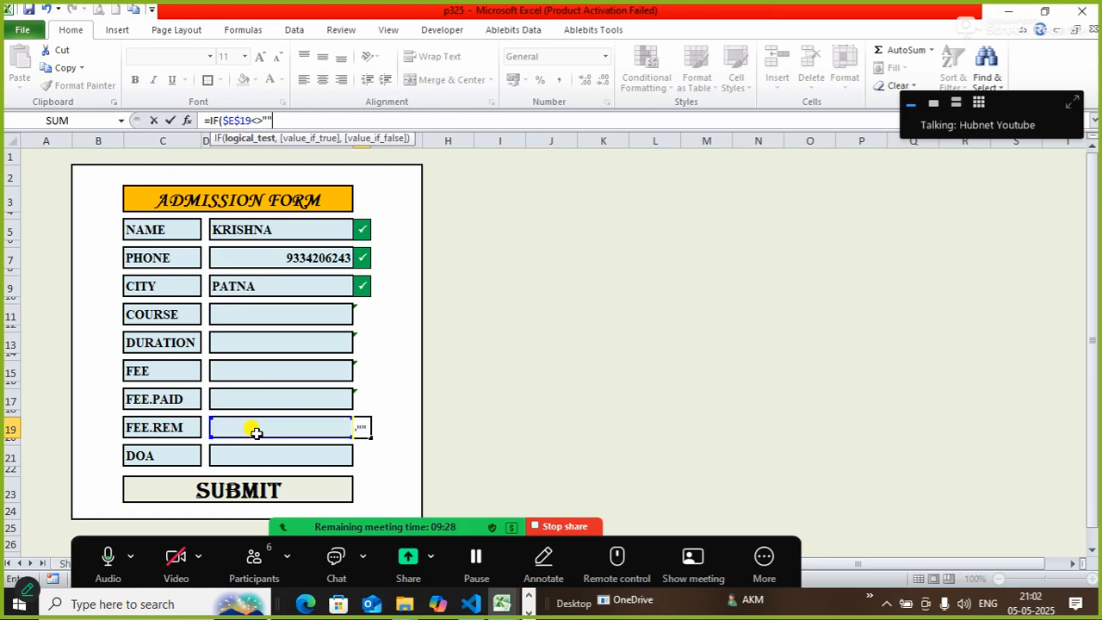
type("\",")
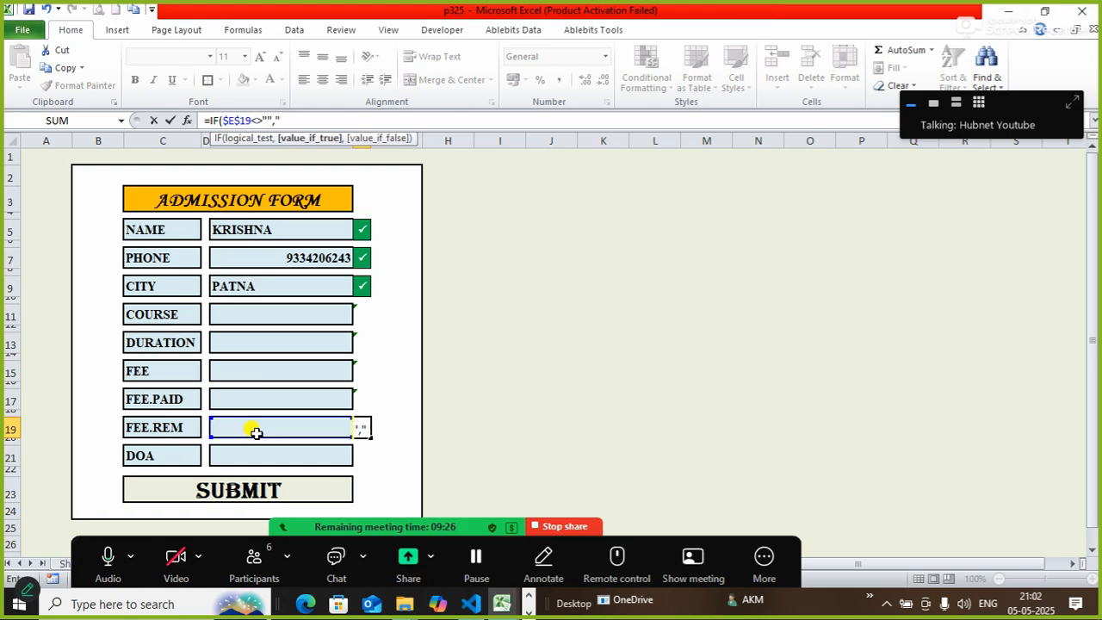
type("\"P\",")
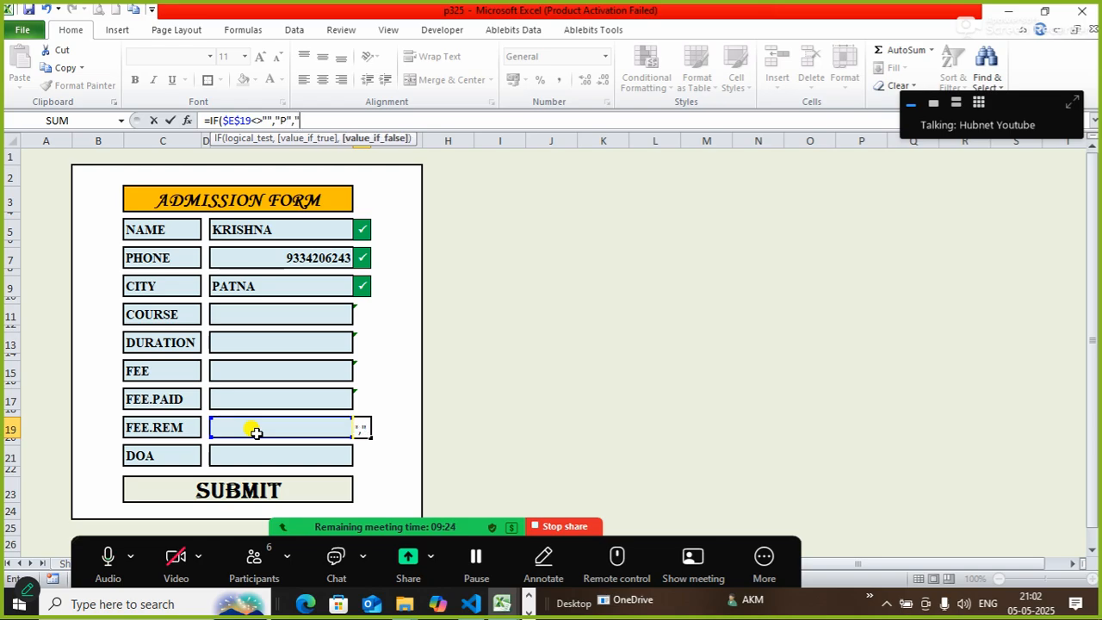
type("\"\")")
key("Return")
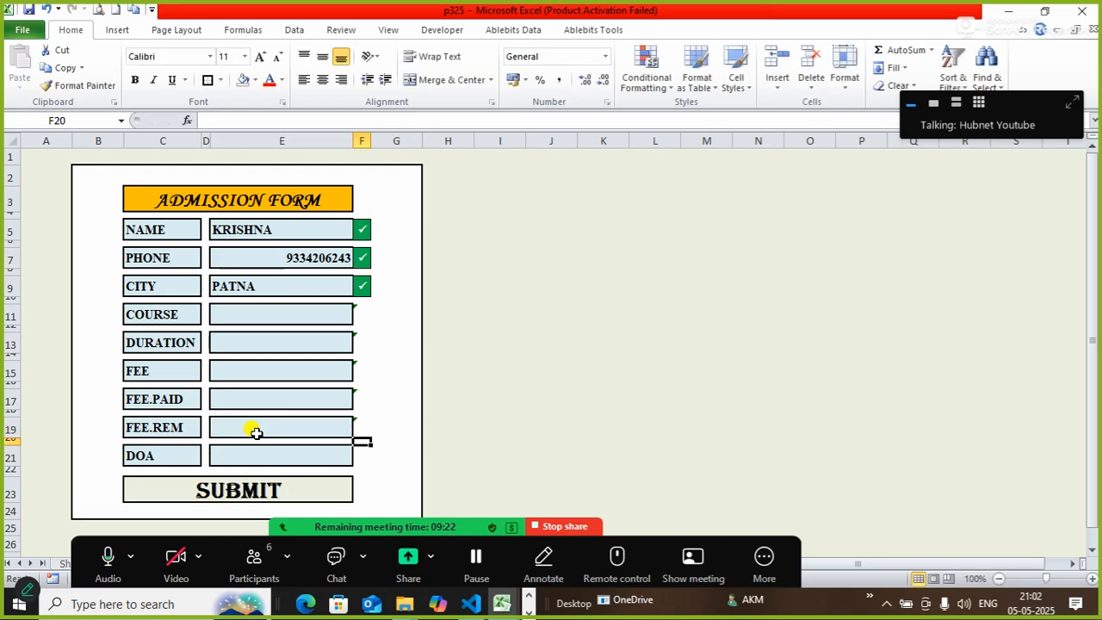
Set F19 to Wingdings 2 and centre it vertically and horizontally.
left_click(360, 428)
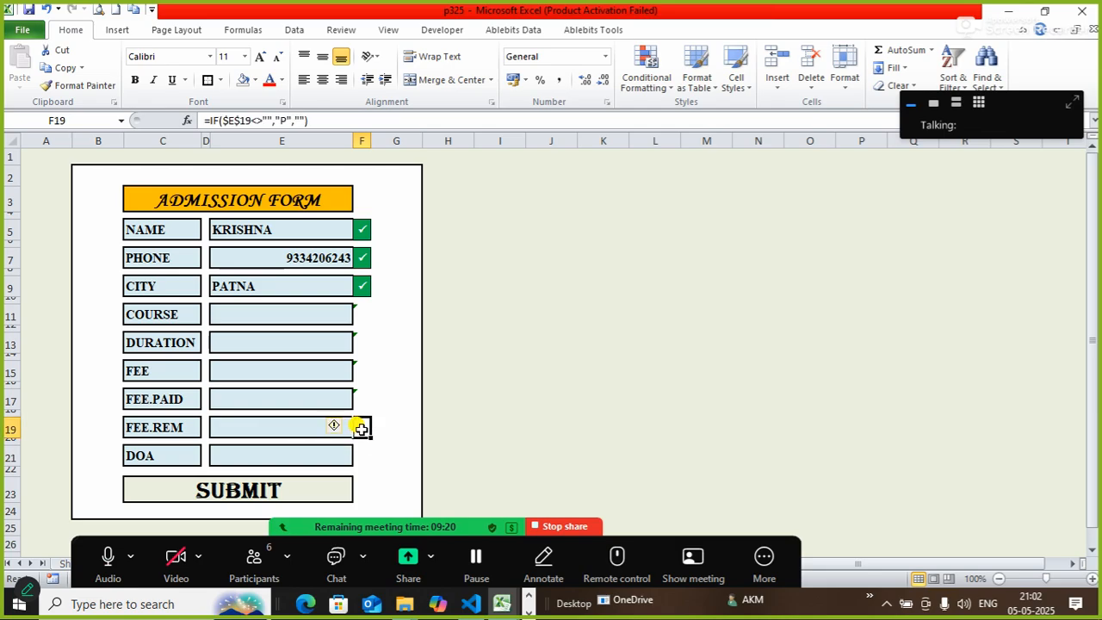
left_click(211, 59)
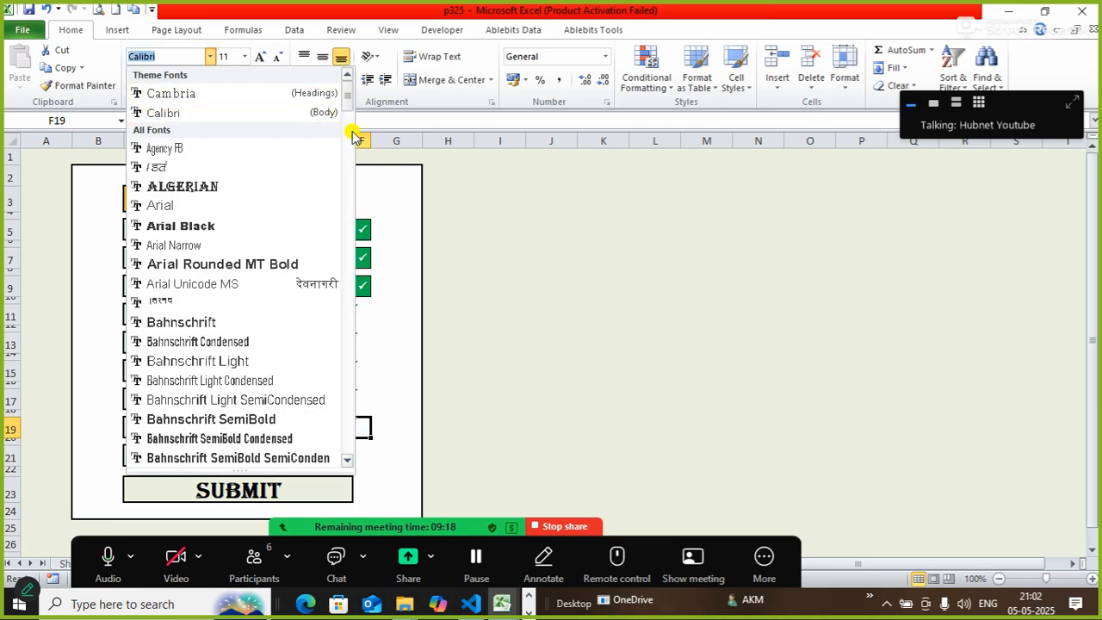
left_click_drag(347, 98, 331, 433)
left_click(228, 436)
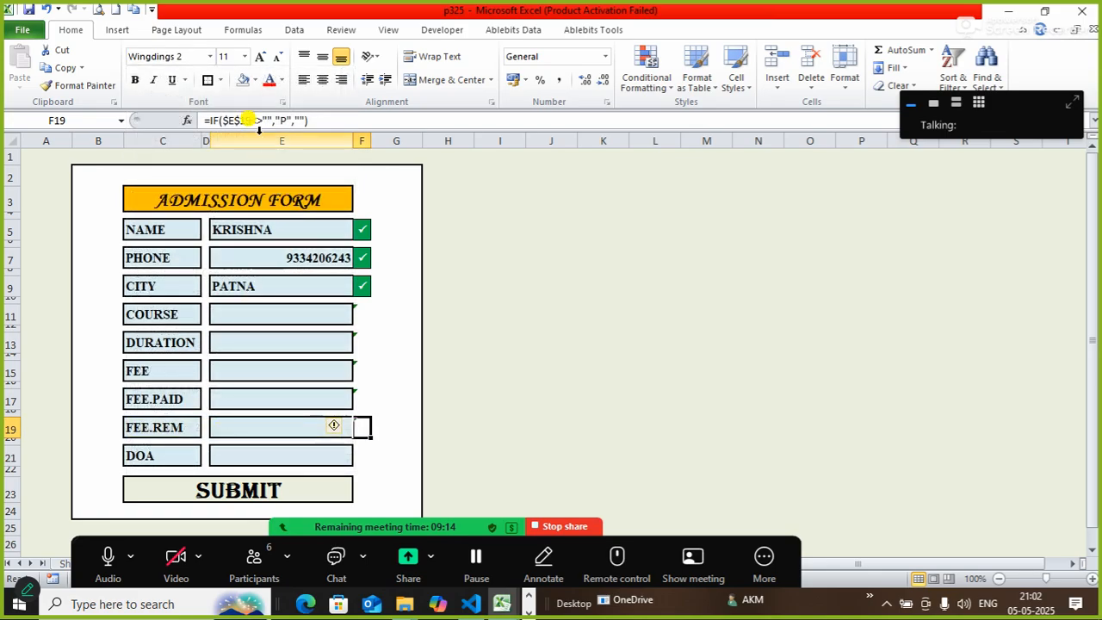
left_click(322, 57)
left_click(322, 80)
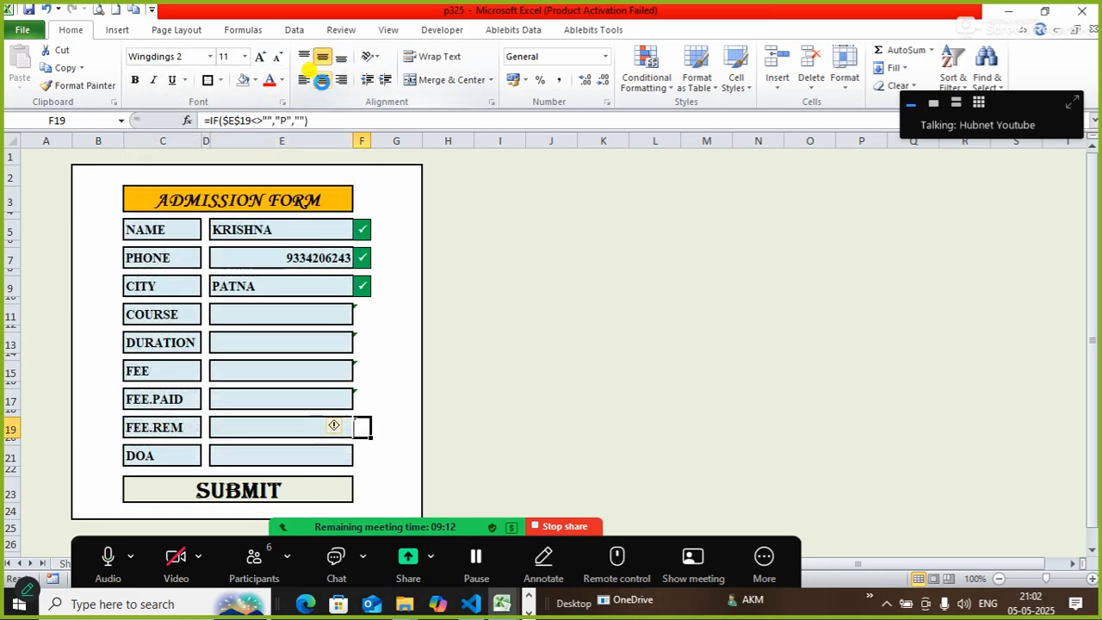
Create a formula-based conditional rule for F19 with =$F$19<>"".
left_click(647, 79)
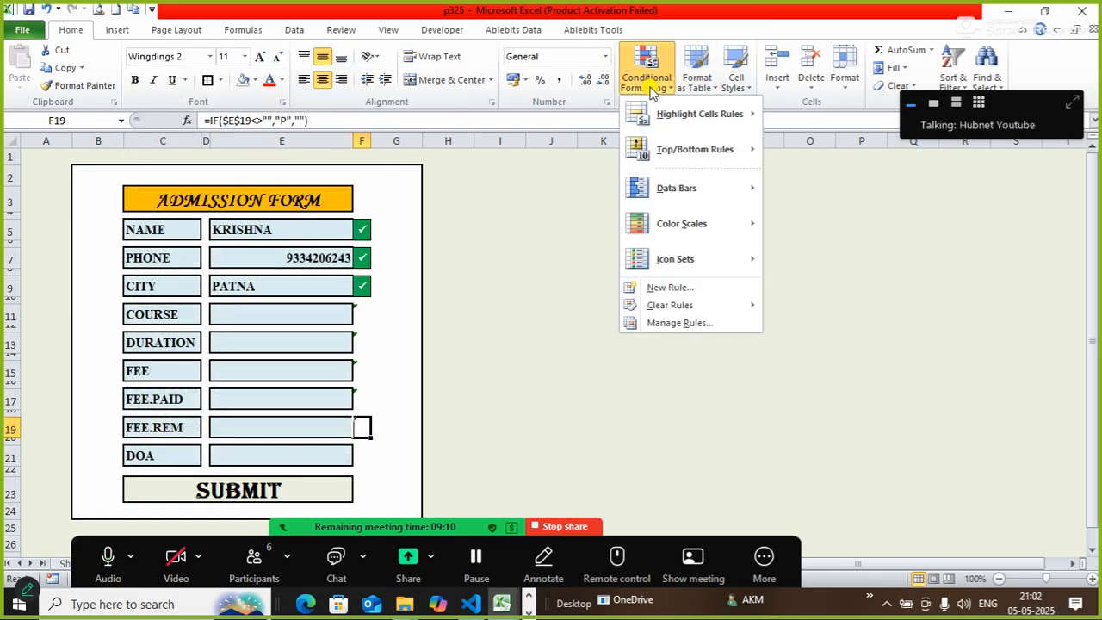
left_click(683, 287)
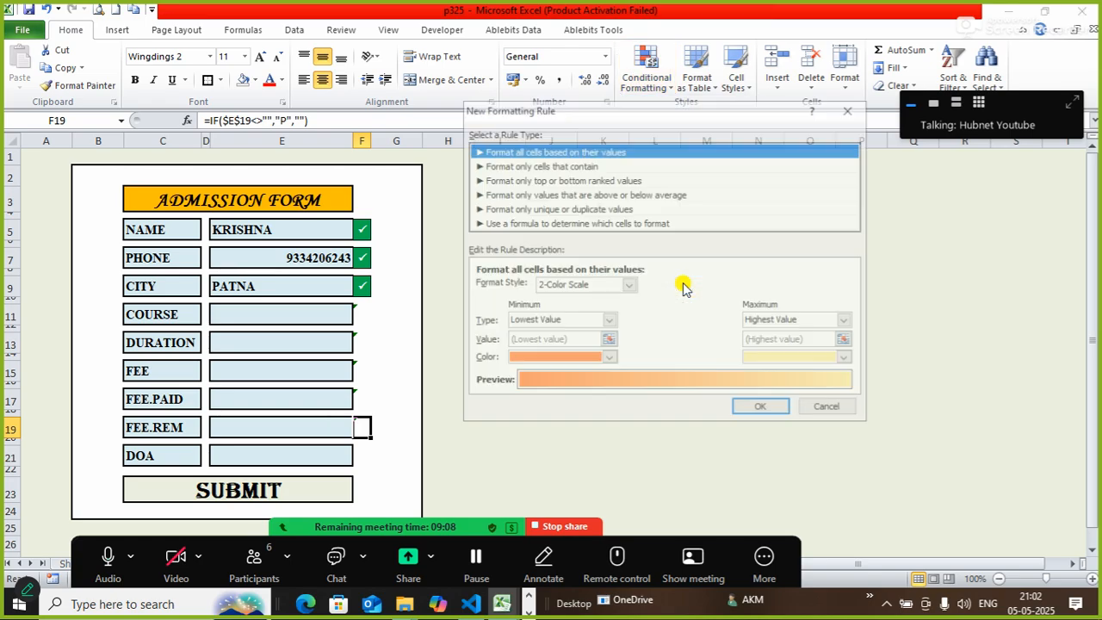
left_click(536, 226)
left_click(557, 287)
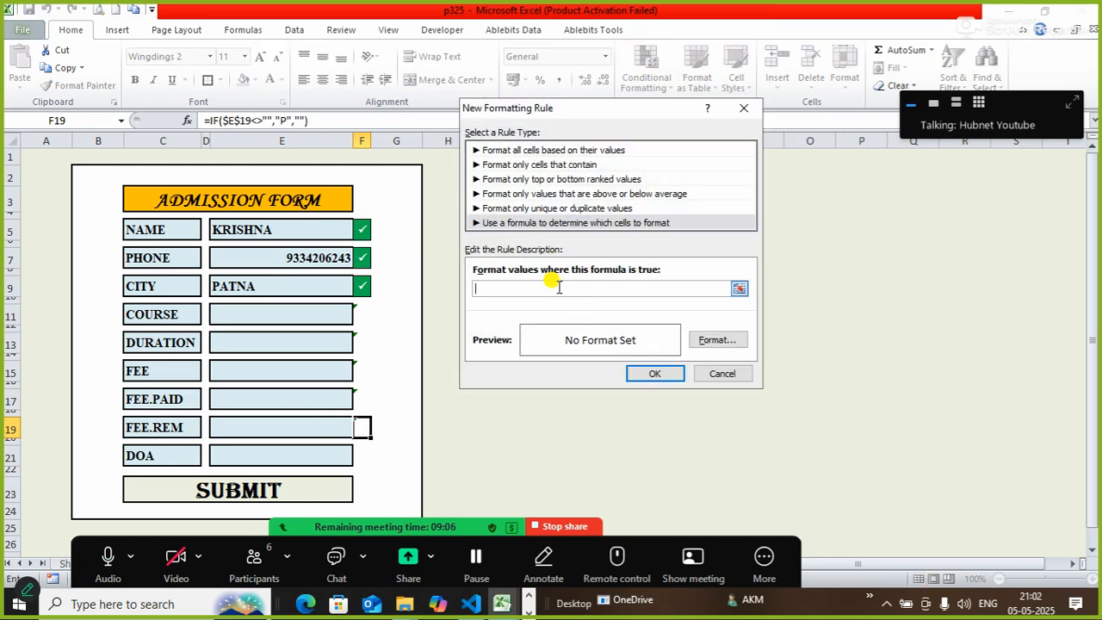
type("=")
left_click(362, 426)
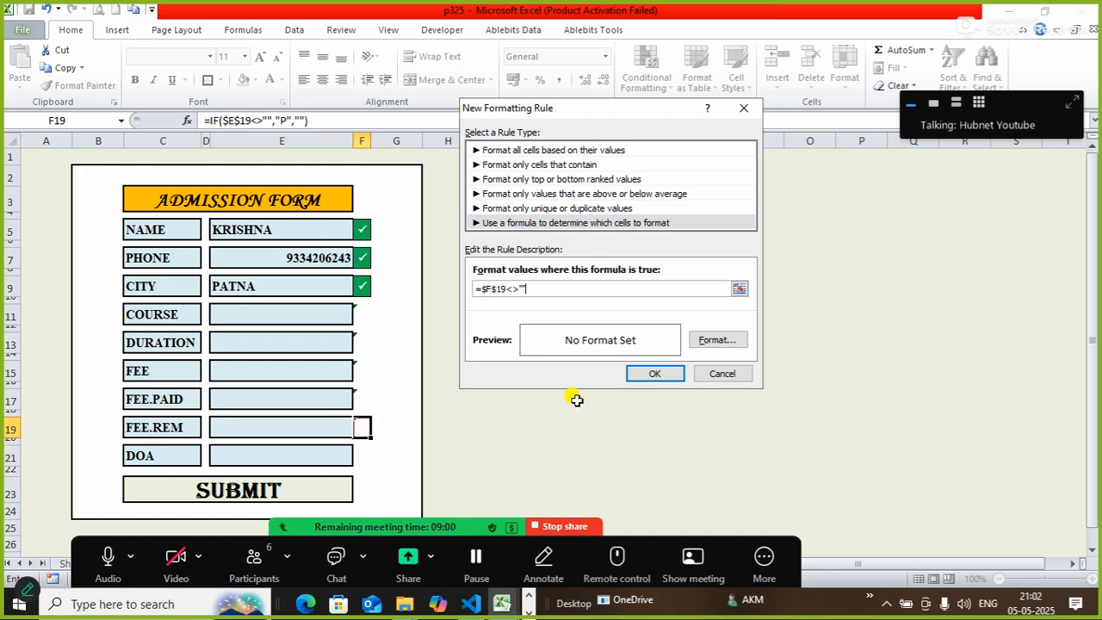
Format the rule with green fill, outline border and bold white text, and save it.
left_click(715, 339)
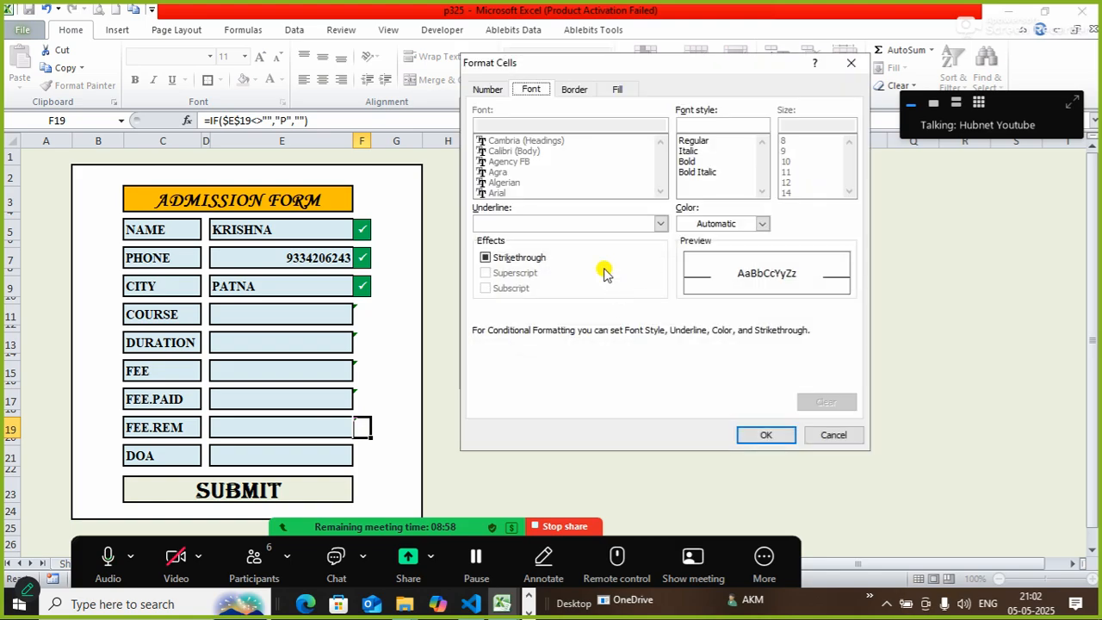
left_click(609, 93)
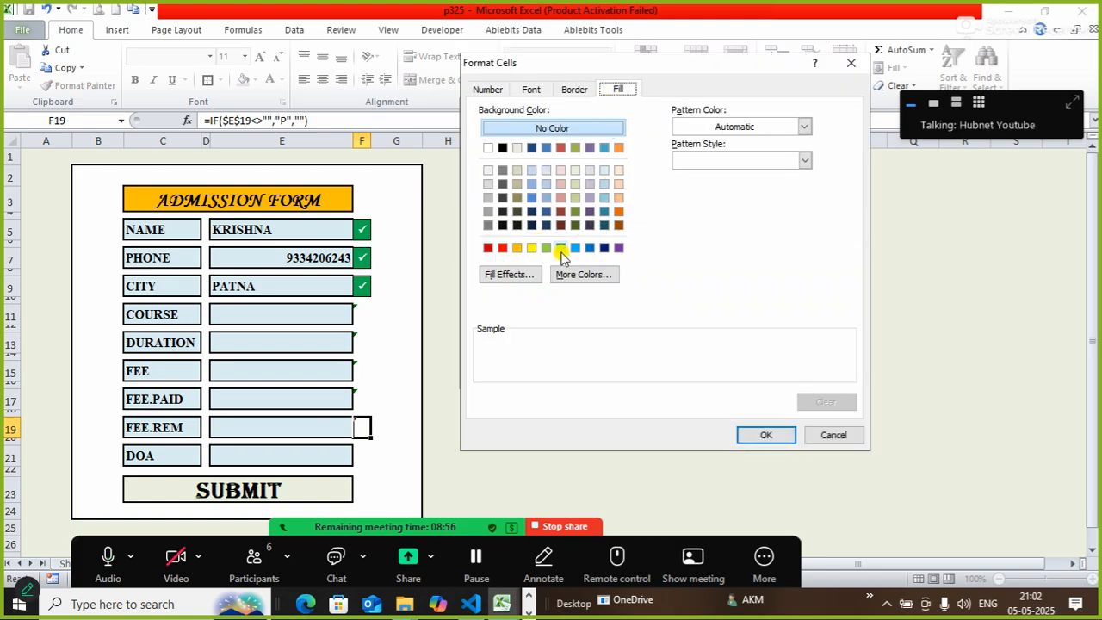
left_click(561, 247)
left_click(574, 90)
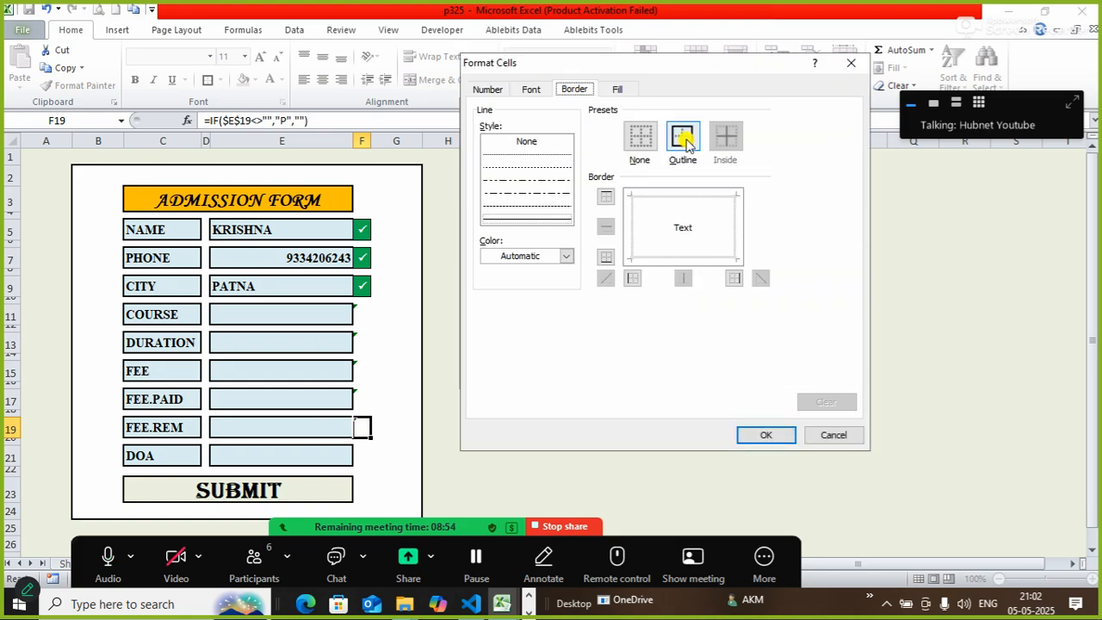
left_click(683, 140)
left_click(530, 90)
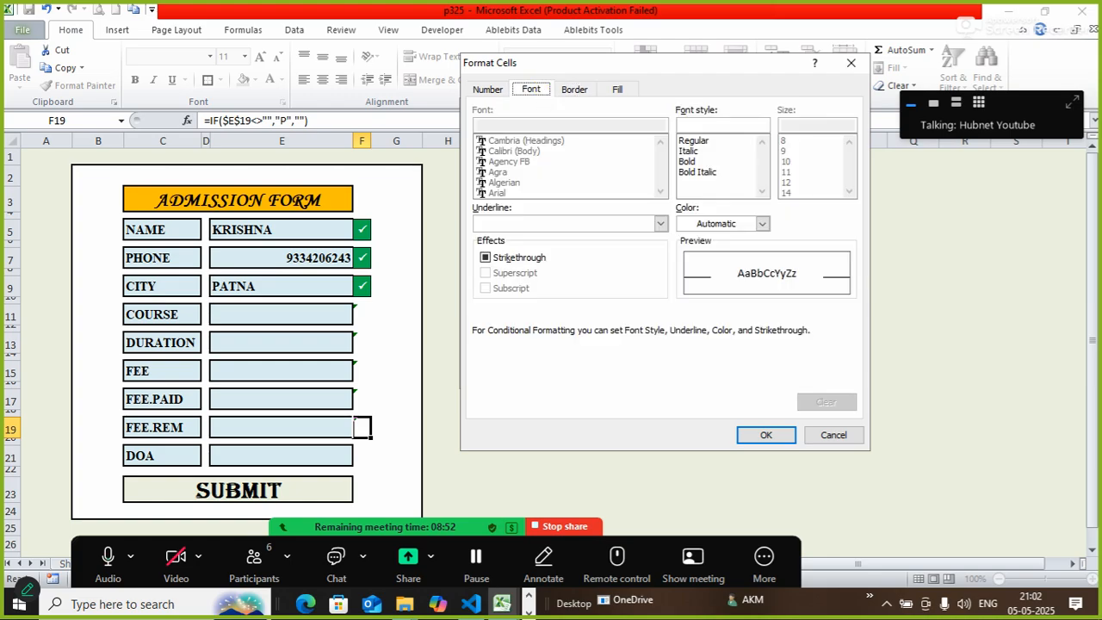
left_click(696, 162)
left_click(696, 222)
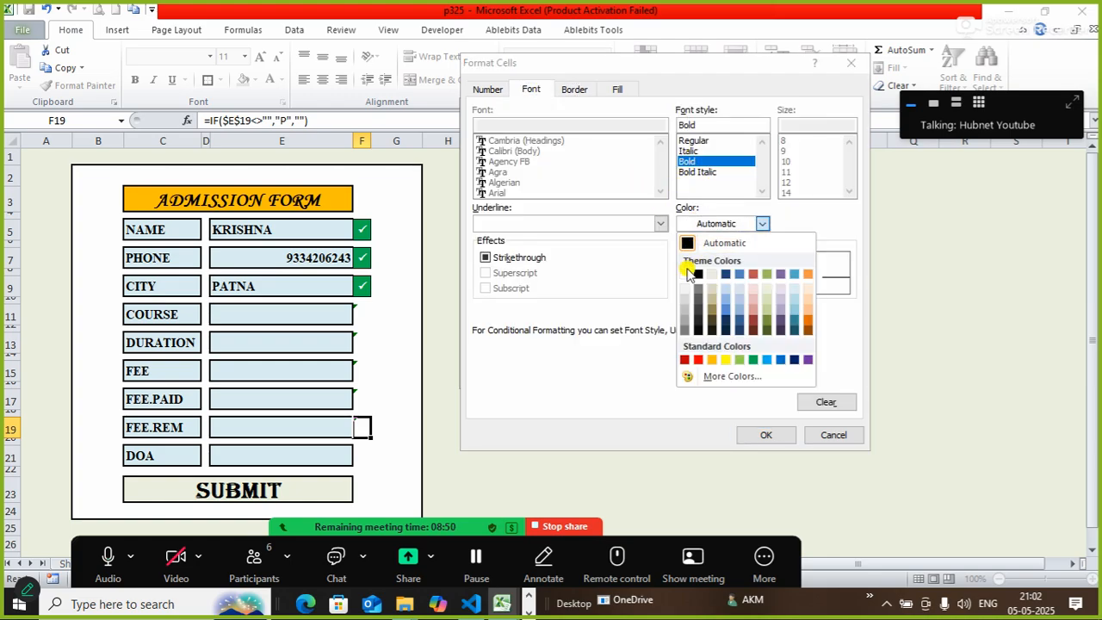
left_click(689, 274)
left_click(762, 435)
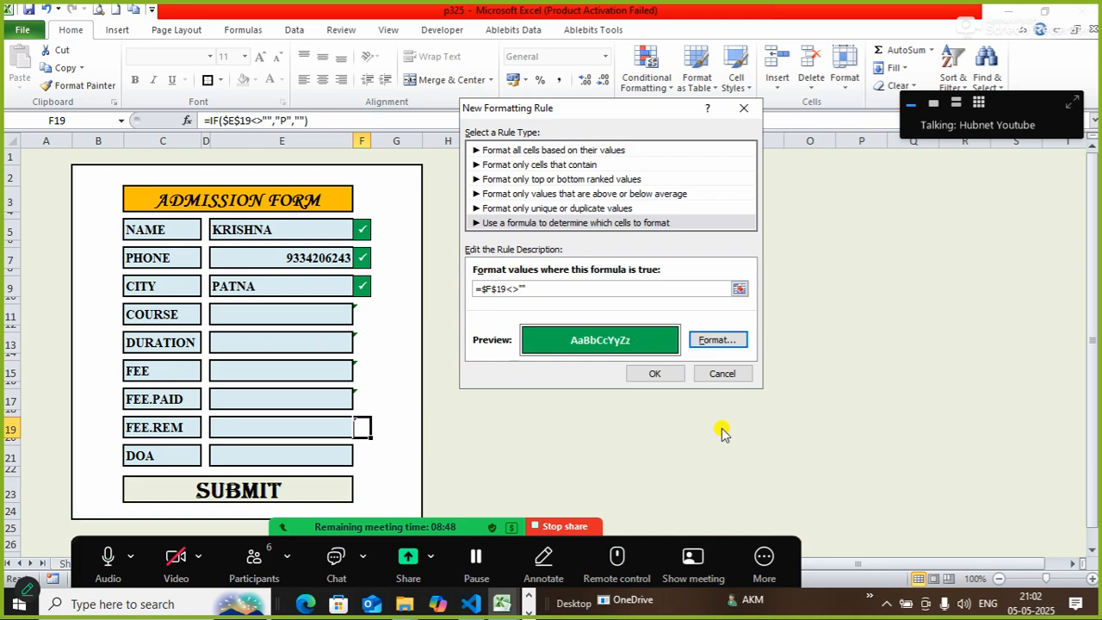
left_click(656, 373)
left_click(361, 455)
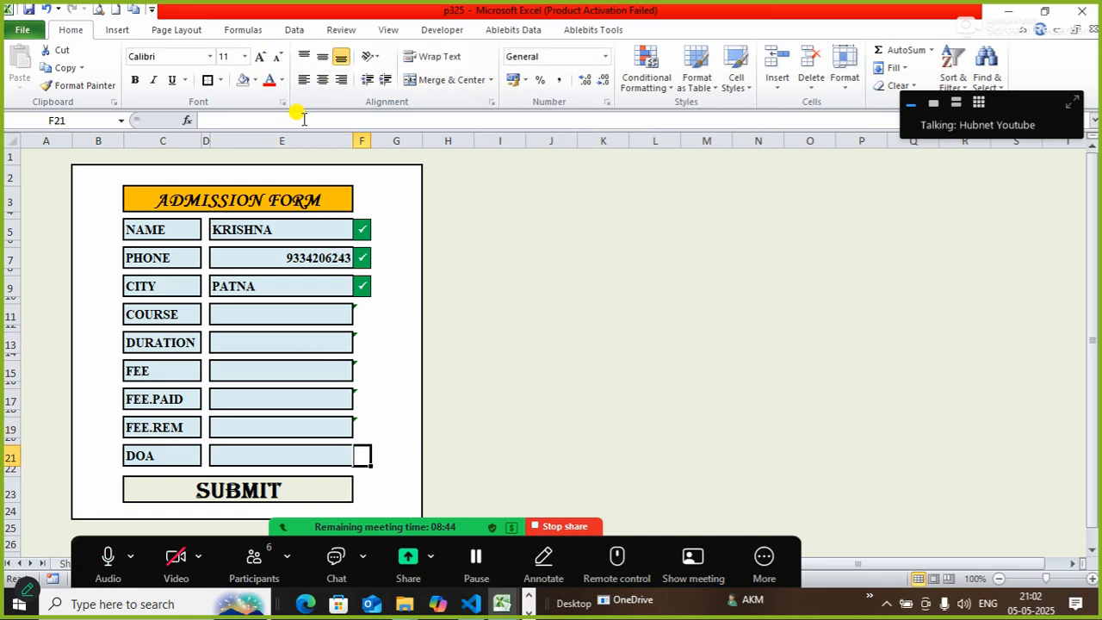
Enter =IF($E$21<>"","P","") in F21 beside DOA, with E21 made absolute.
type("=IF")
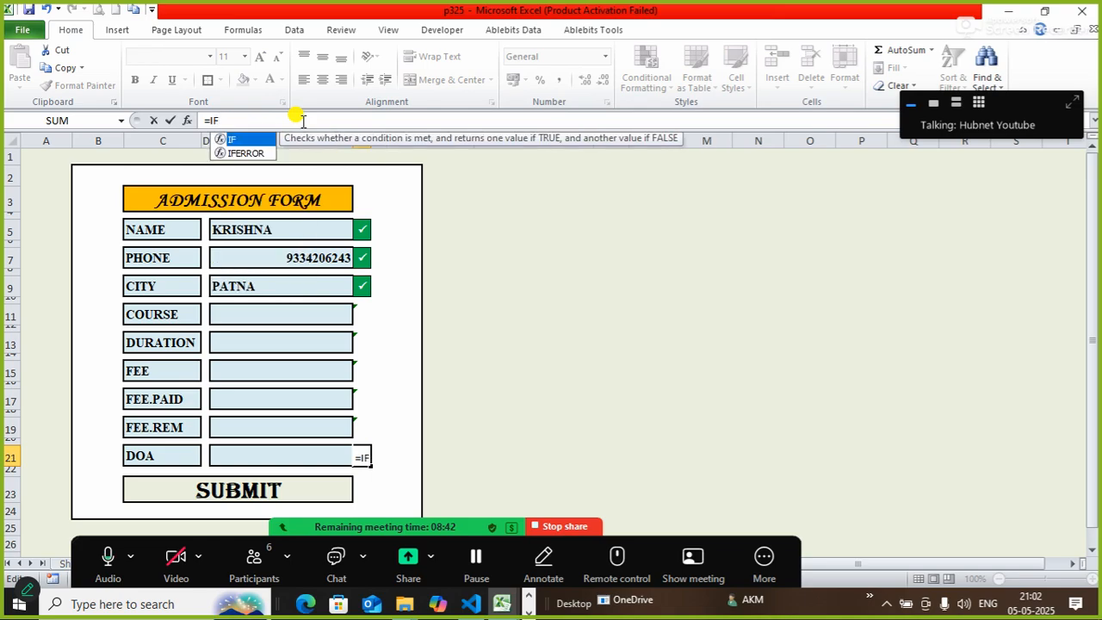
type("(")
left_click(293, 461)
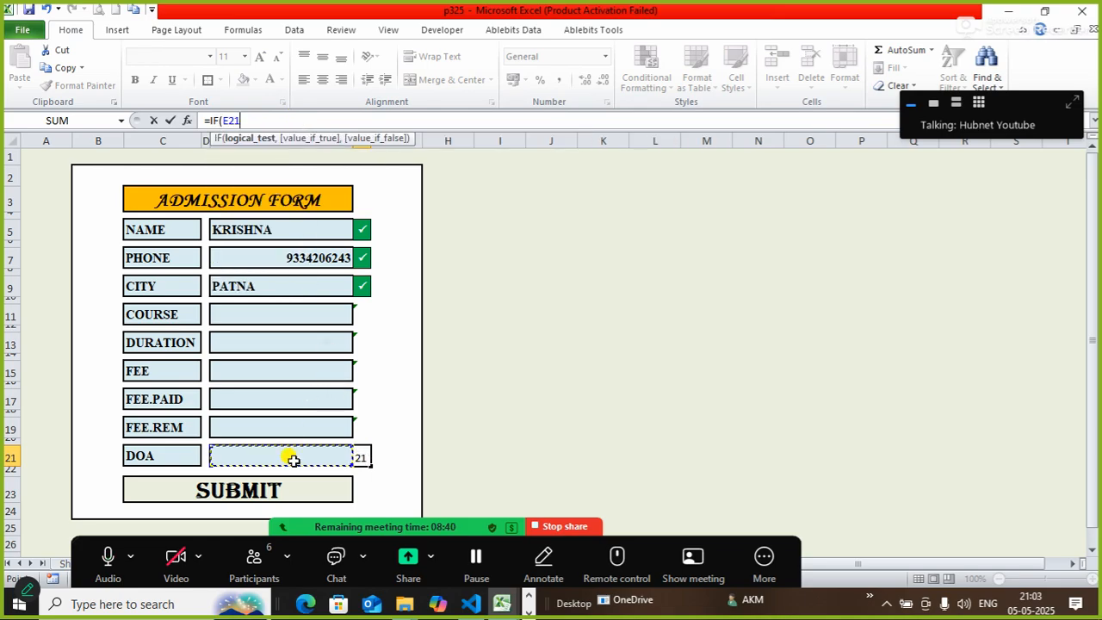
key("F4")
type("<>\"\",")
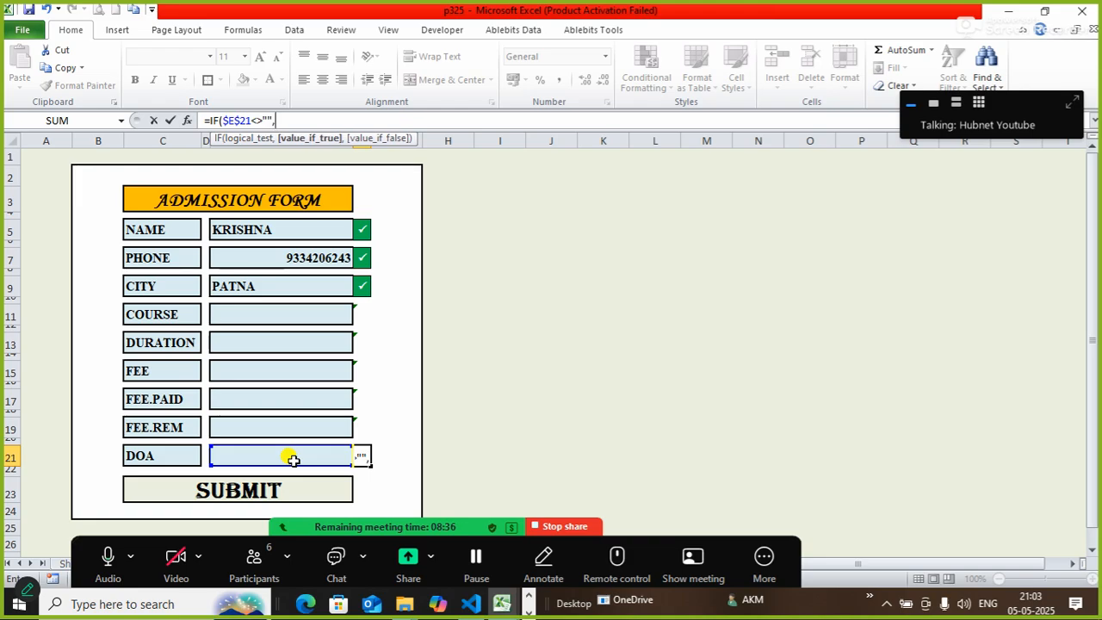
type(",\"\"")
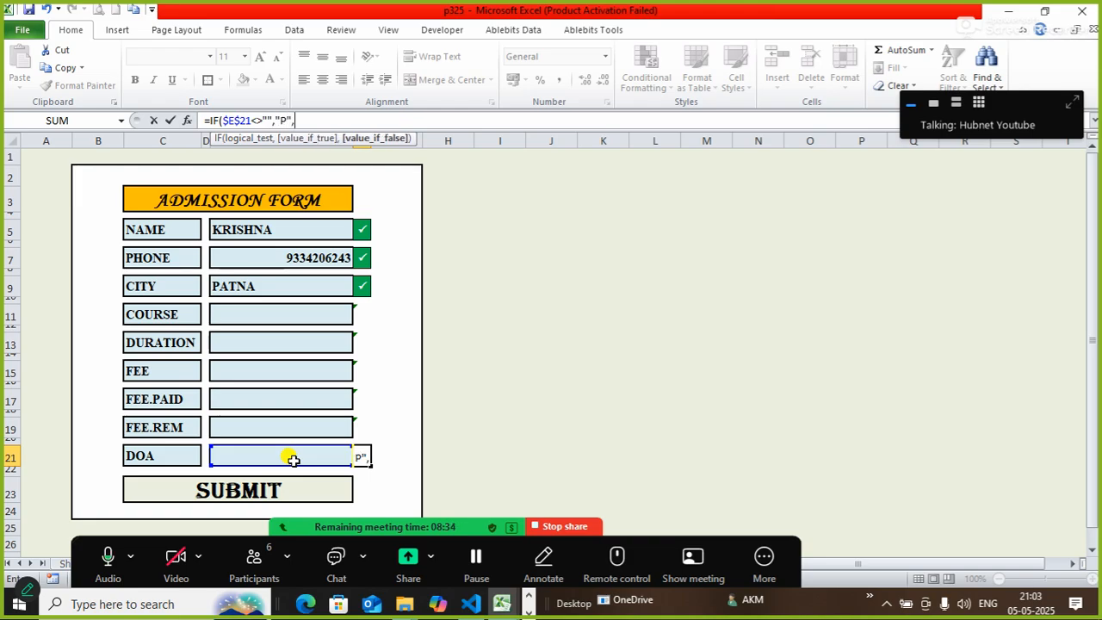
type(")")
key("Return")
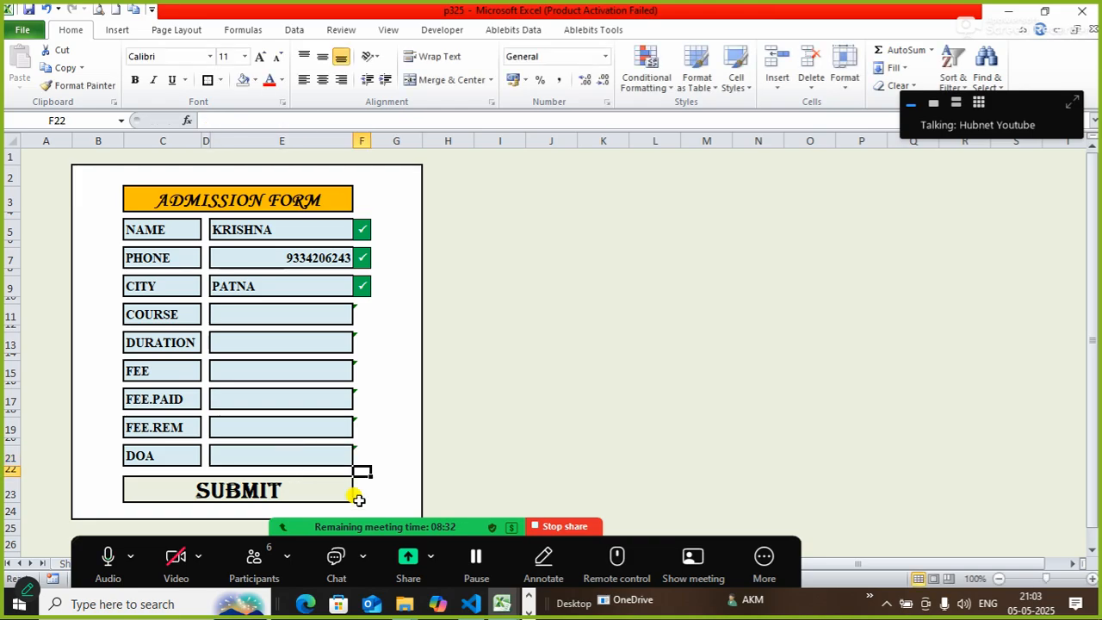
left_click(360, 453)
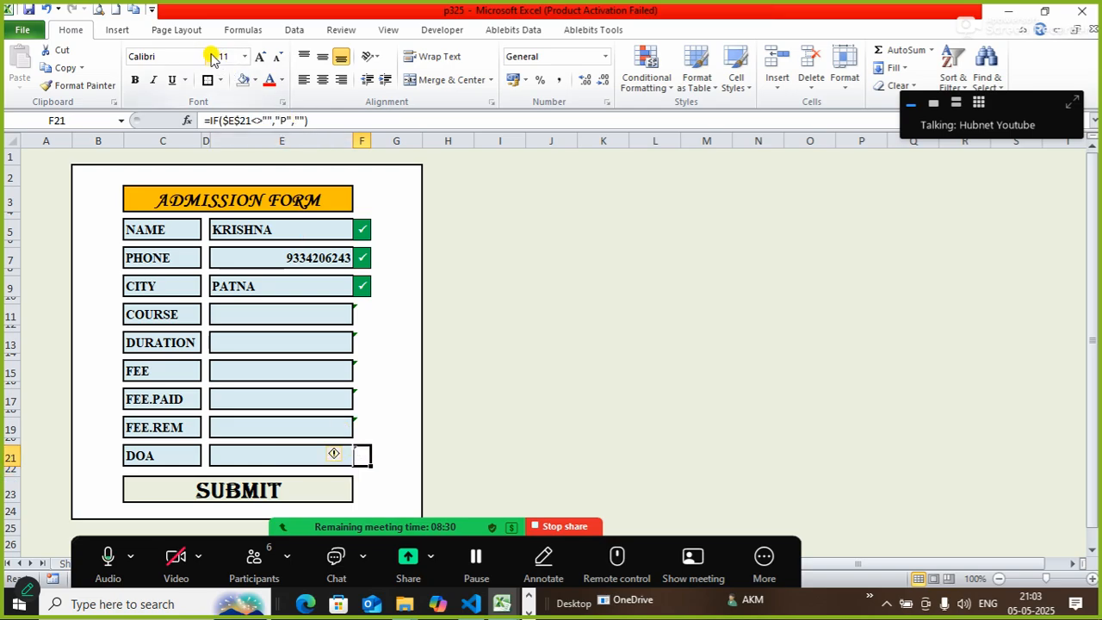
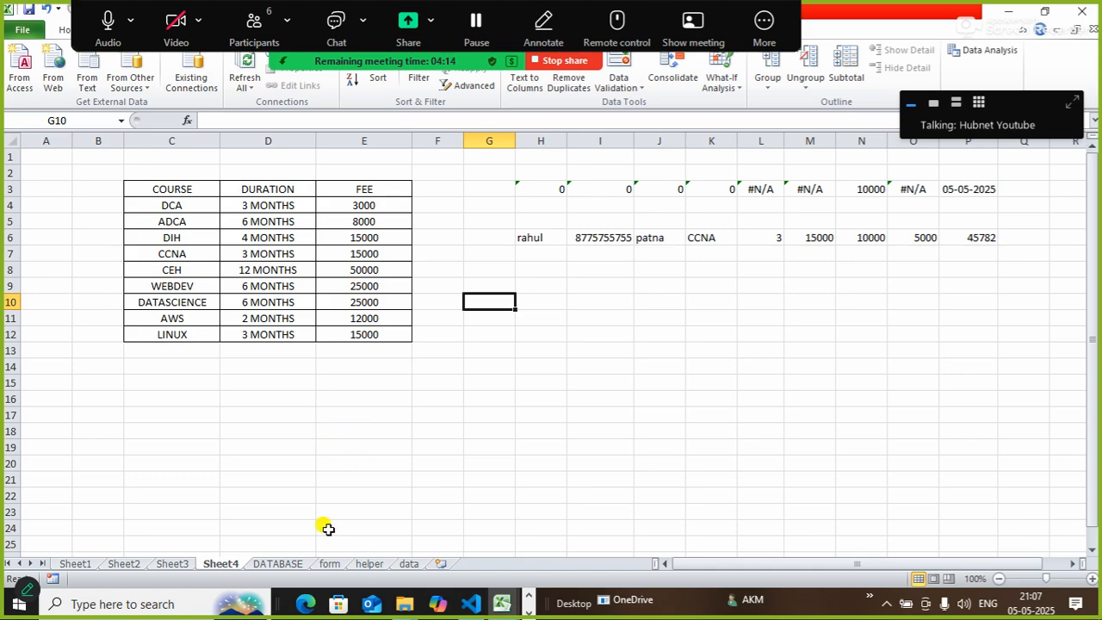
On the form sheet, begin =VLOOKUP($E$11, in the DURATION cell E13.
left_click(330, 563)
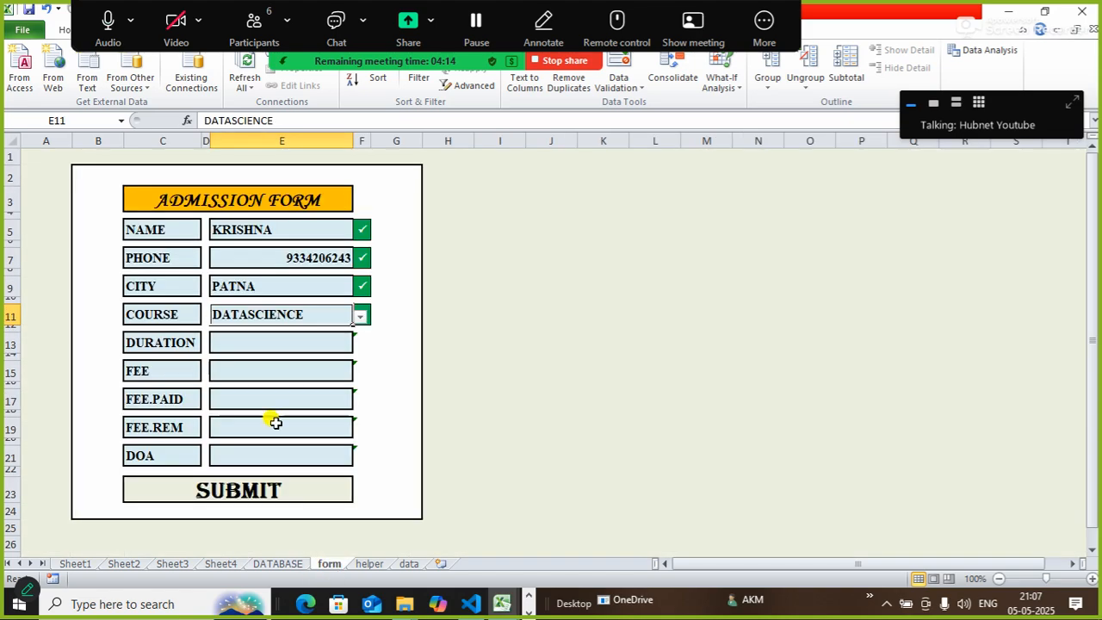
left_click(256, 346)
type("=VL")
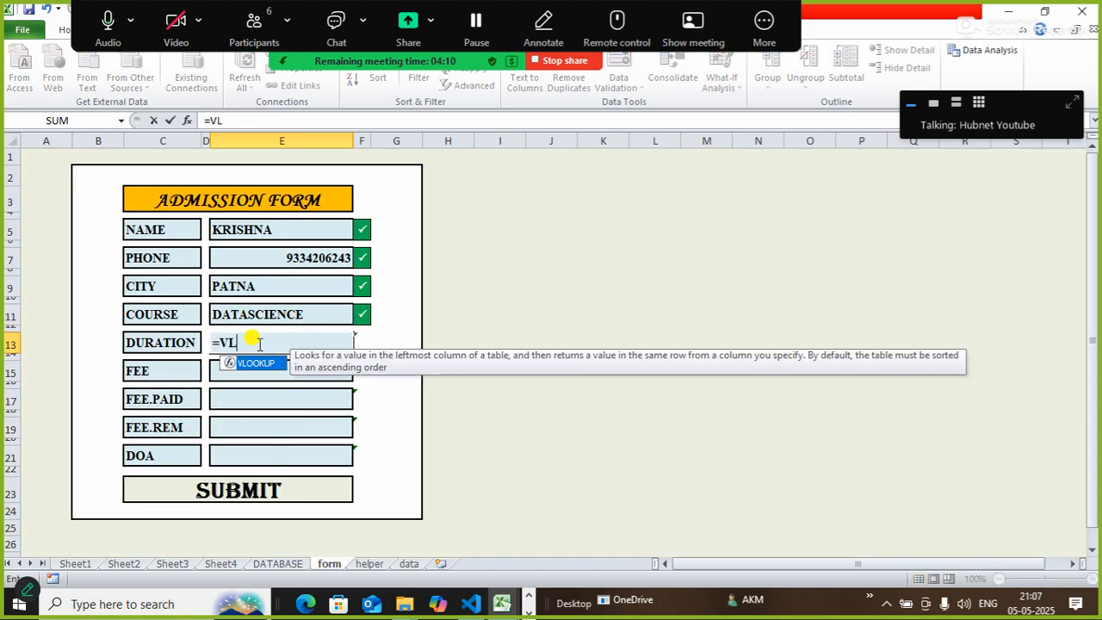
key("Tab")
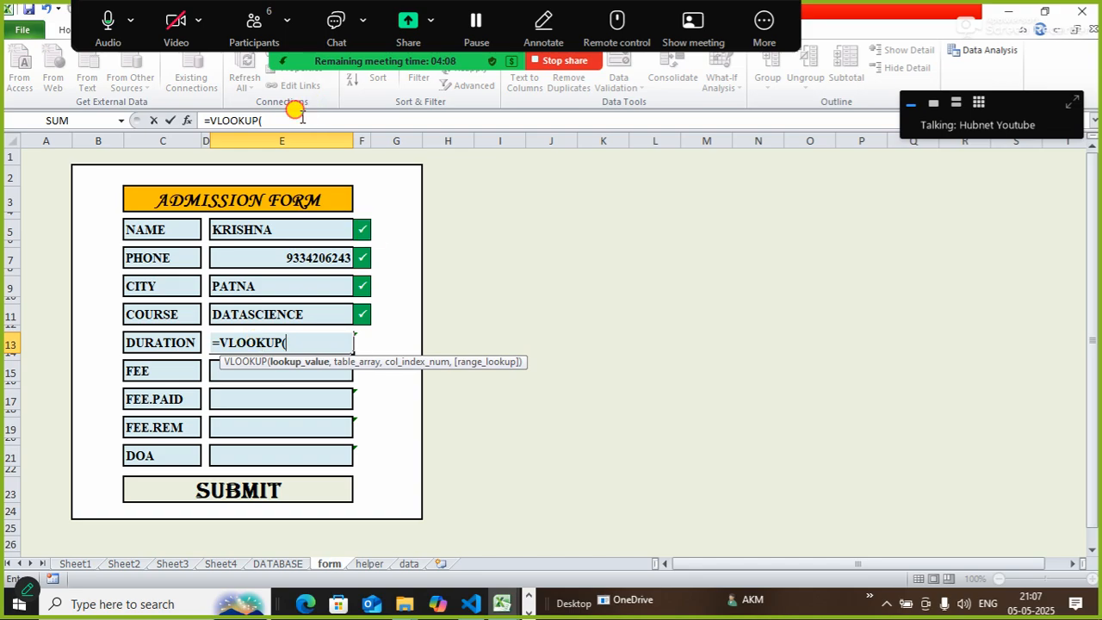
left_click(302, 119)
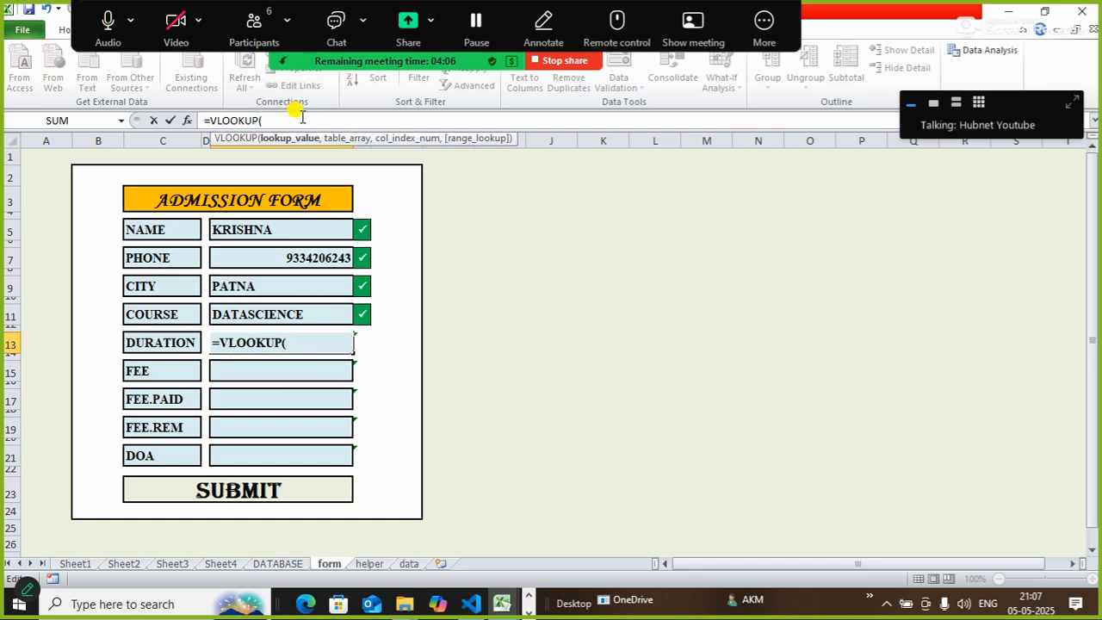
left_click(305, 315)
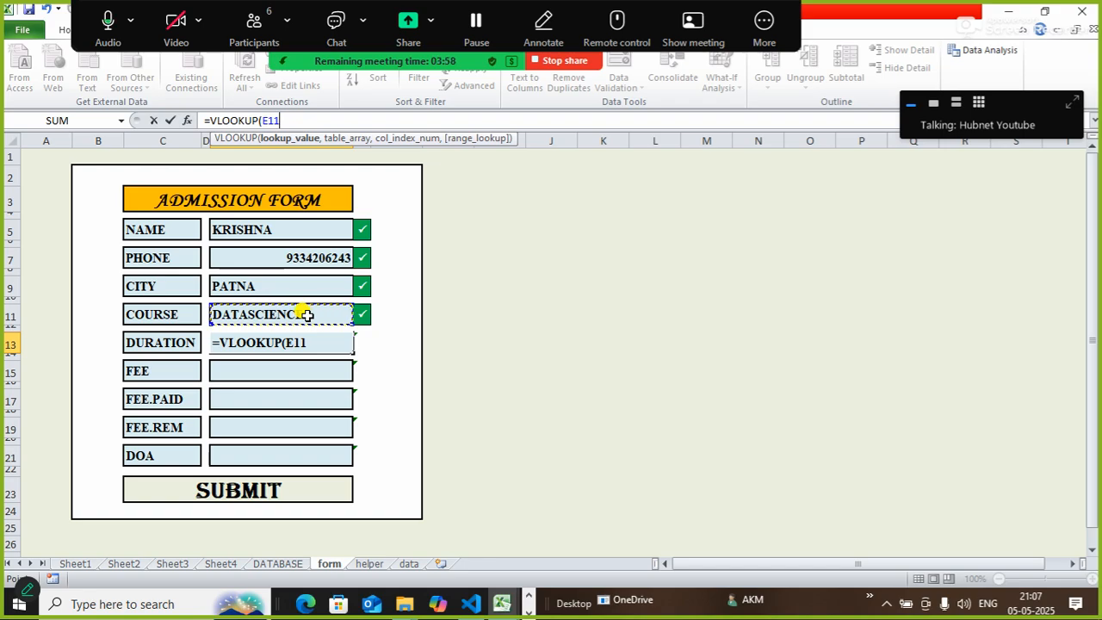
key("F4")
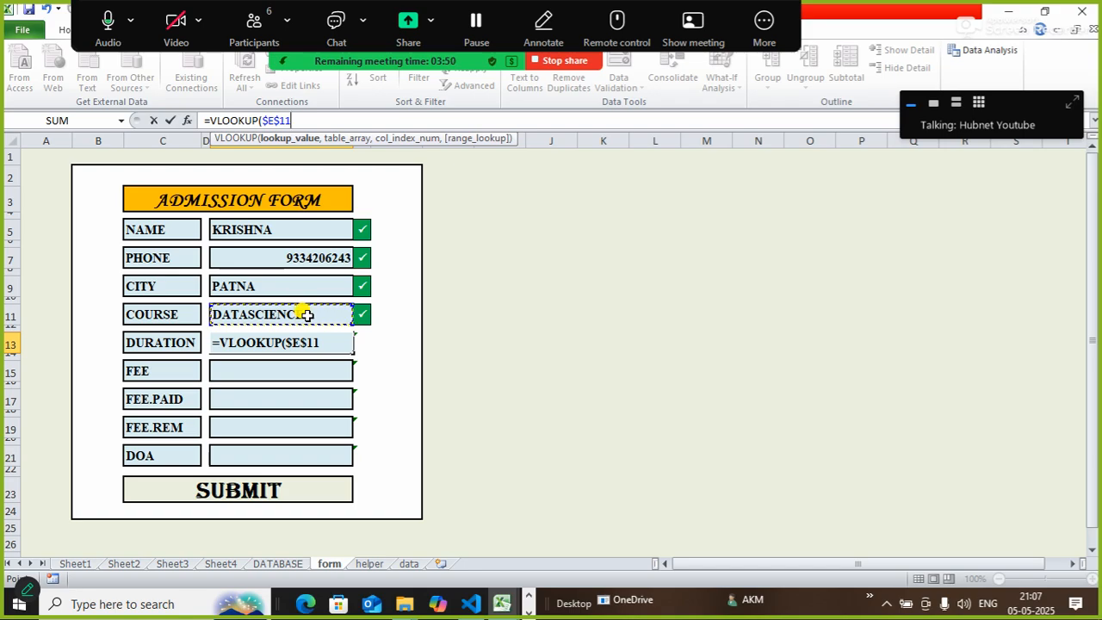
type(",")
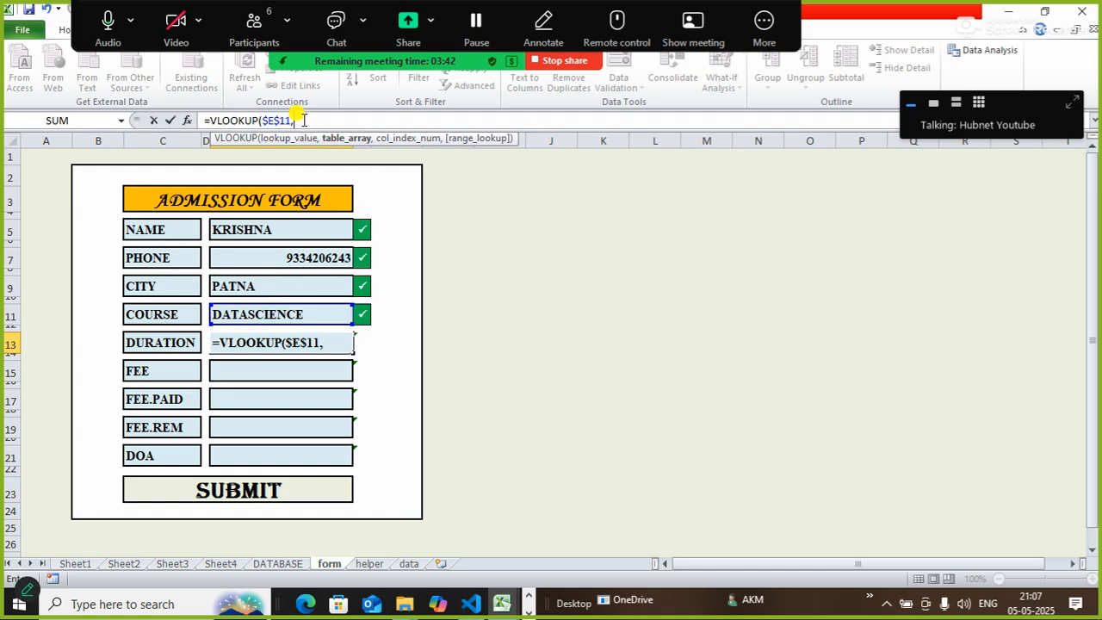
Finish DURATION as =VLOOKUP($E$11,Sheet4!C3:E12,2,FALSE), showing 6 for DATASCIENCE.
left_click(225, 565)
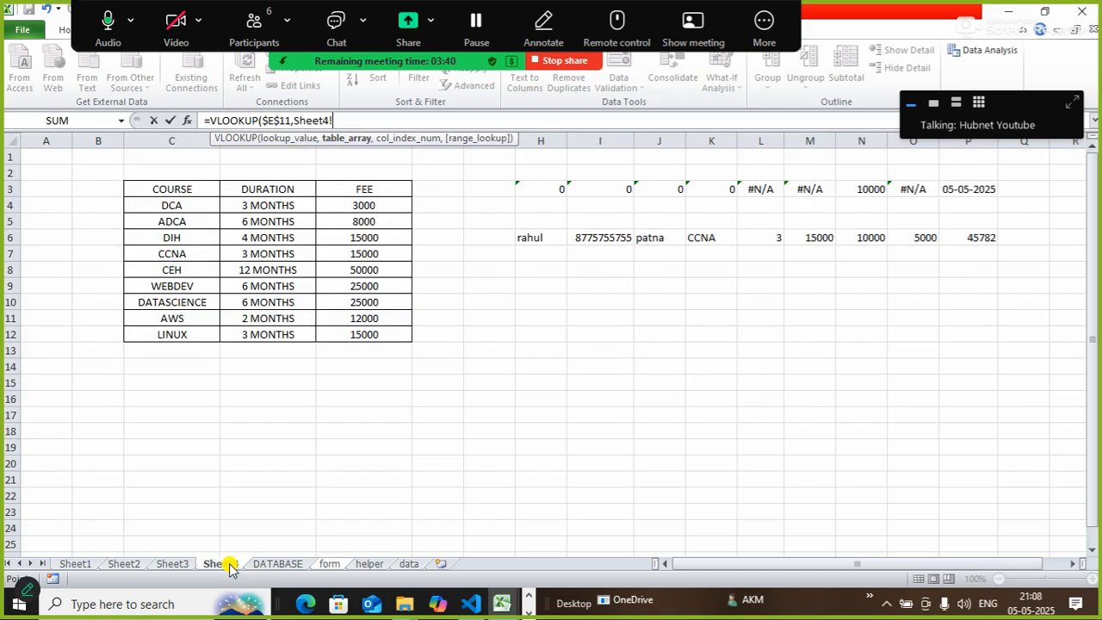
left_click_drag(165, 187, 371, 332)
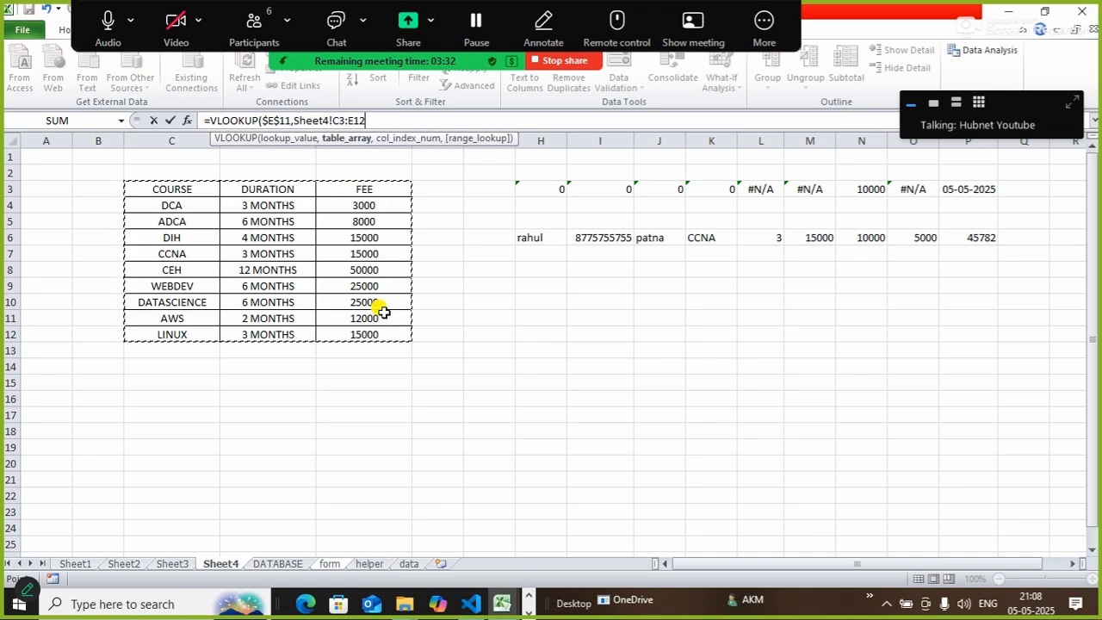
type(",2")
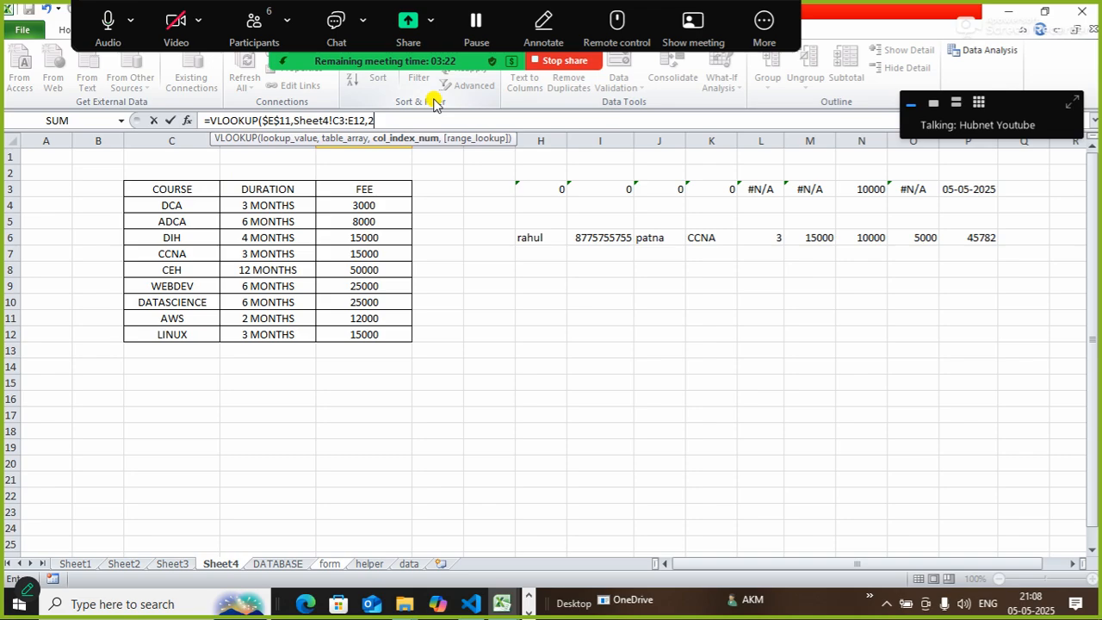
type(",FA")
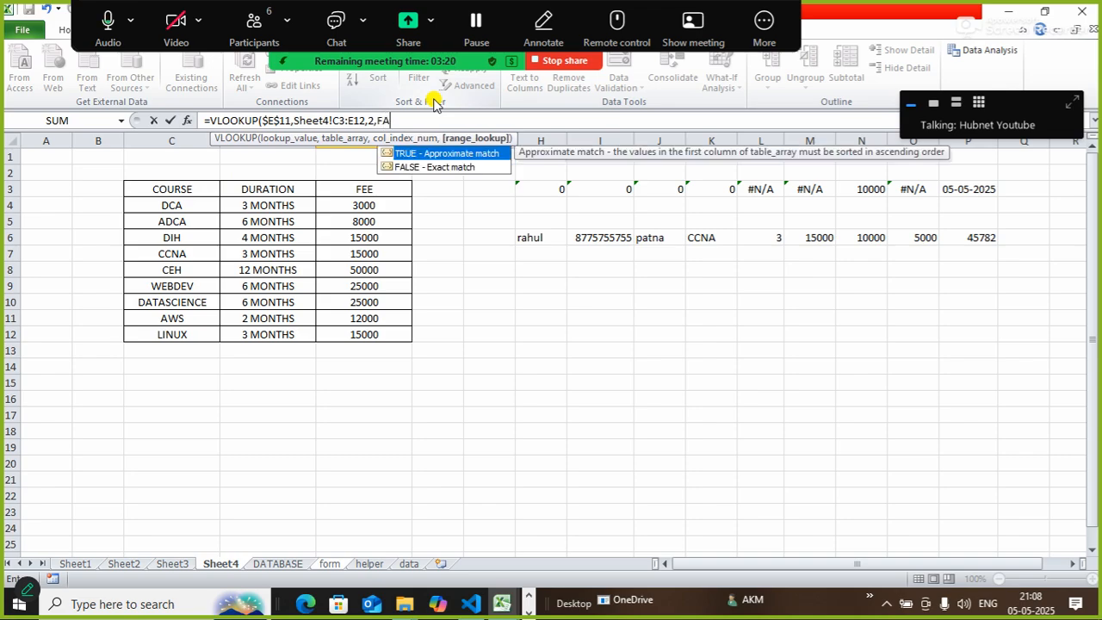
key("Down")
type("FA")
key("Tab")
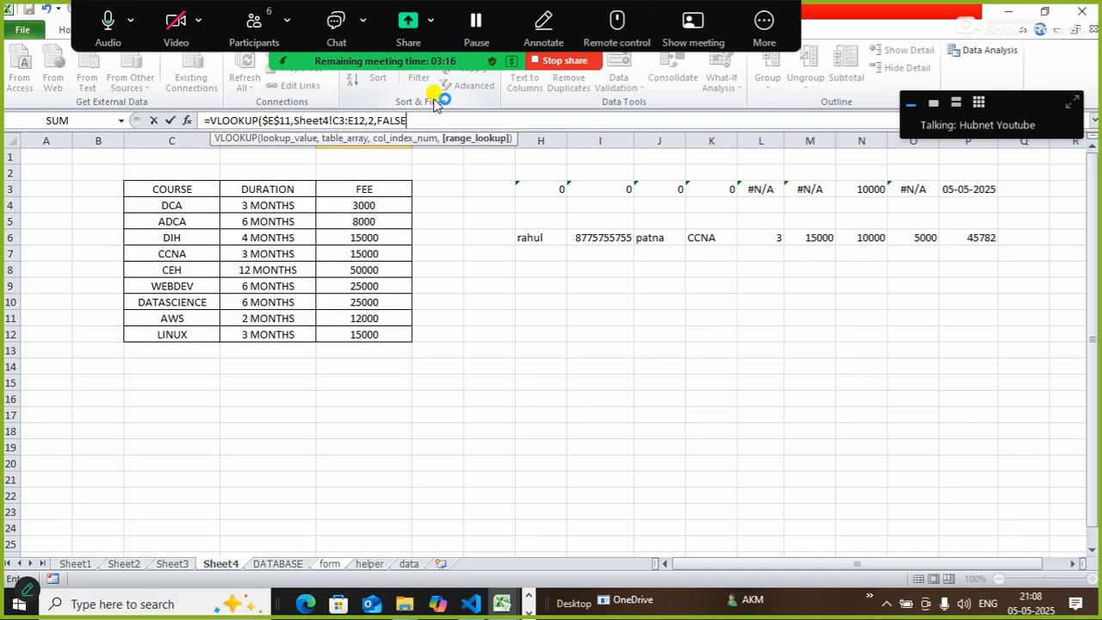
type(")")
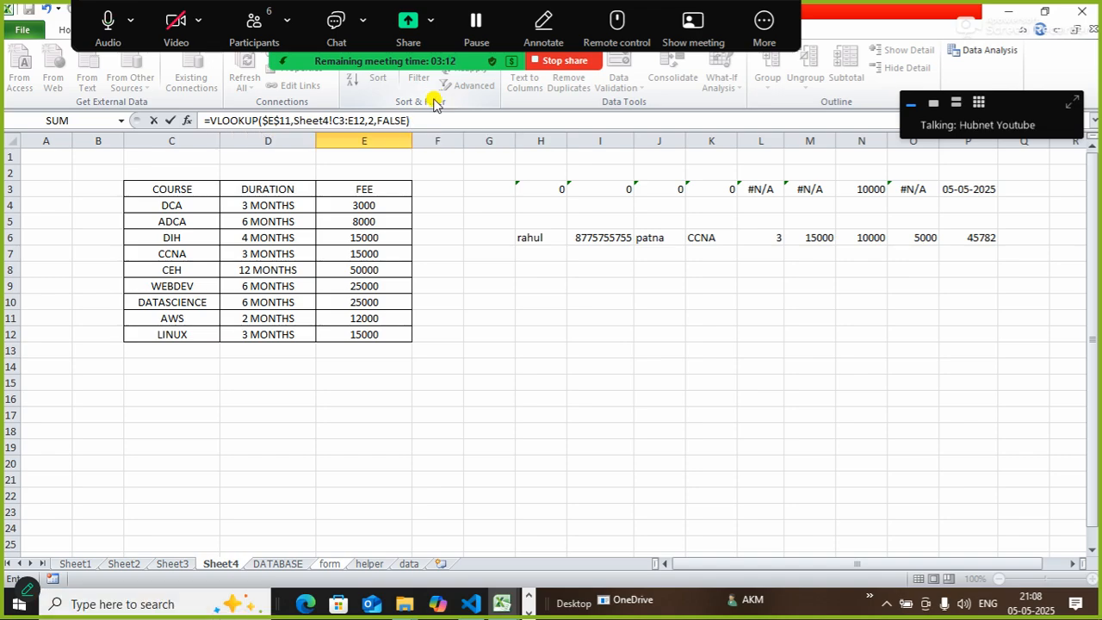
key("Return")
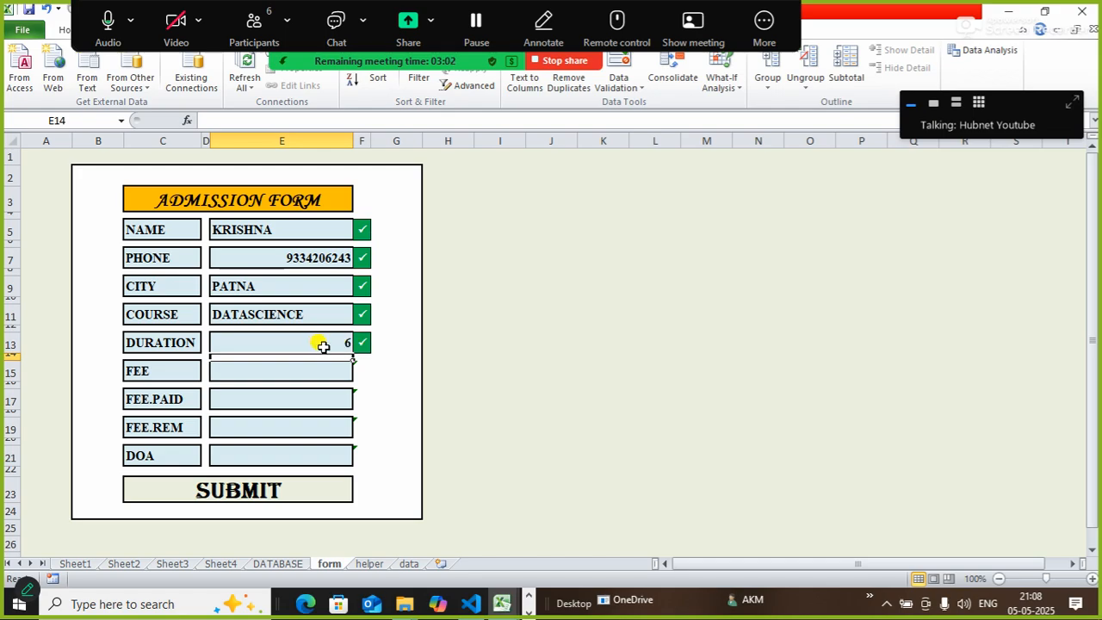
left_click(285, 65)
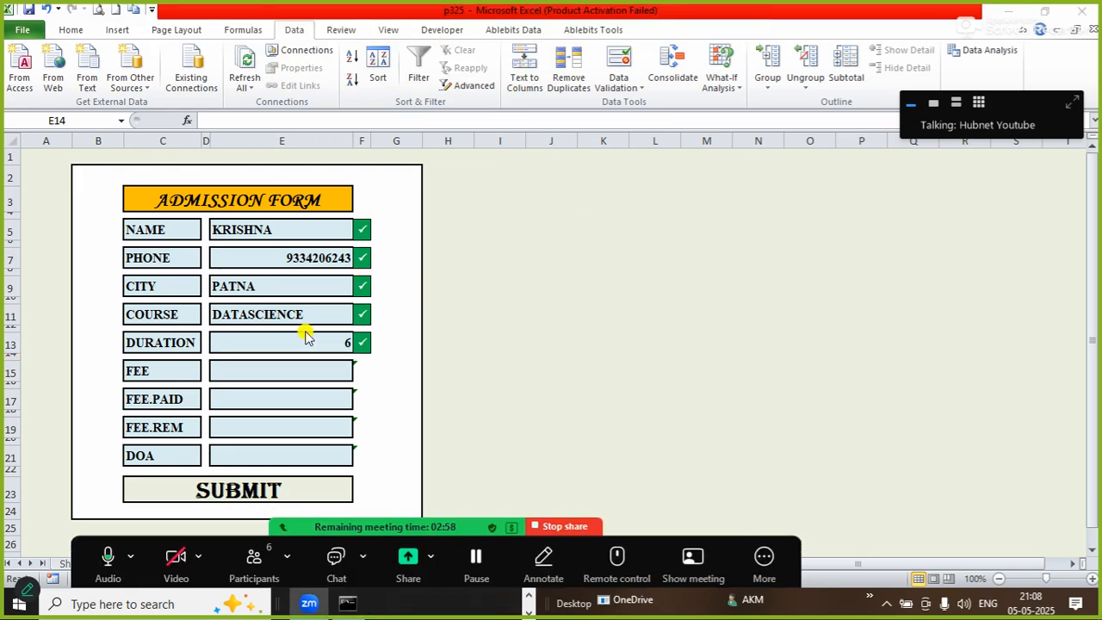
Apply the custom number format 0 "MONTHS" to E13 so DURATION reads 6 MONTHS.
left_click(269, 334)
left_click(270, 334)
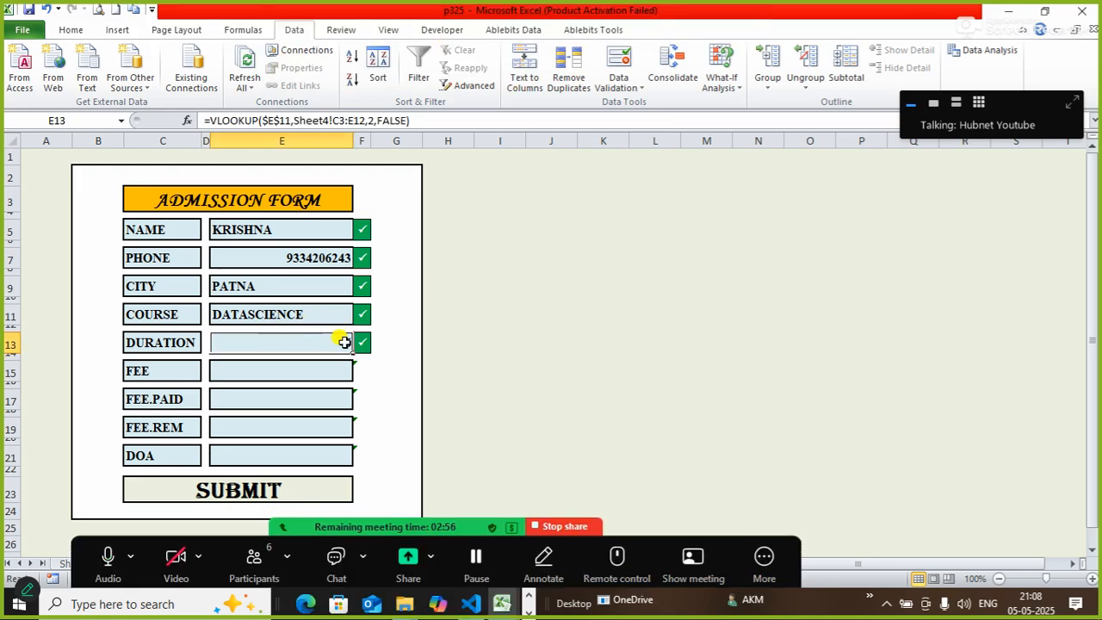
left_click(549, 358)
left_click(312, 345)
left_click(79, 31)
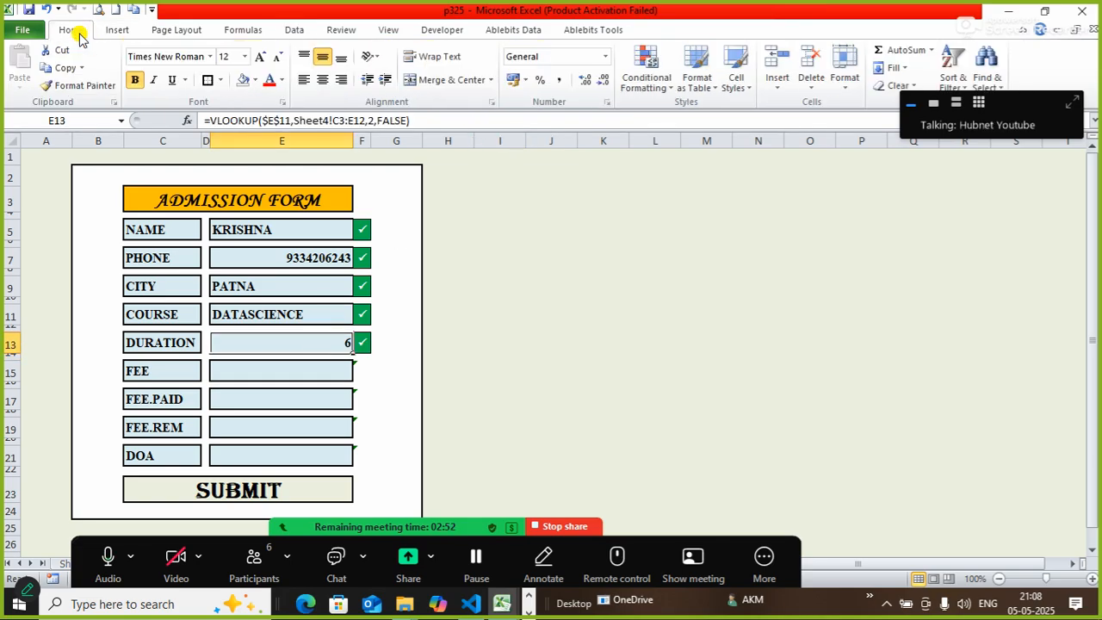
left_click(608, 102)
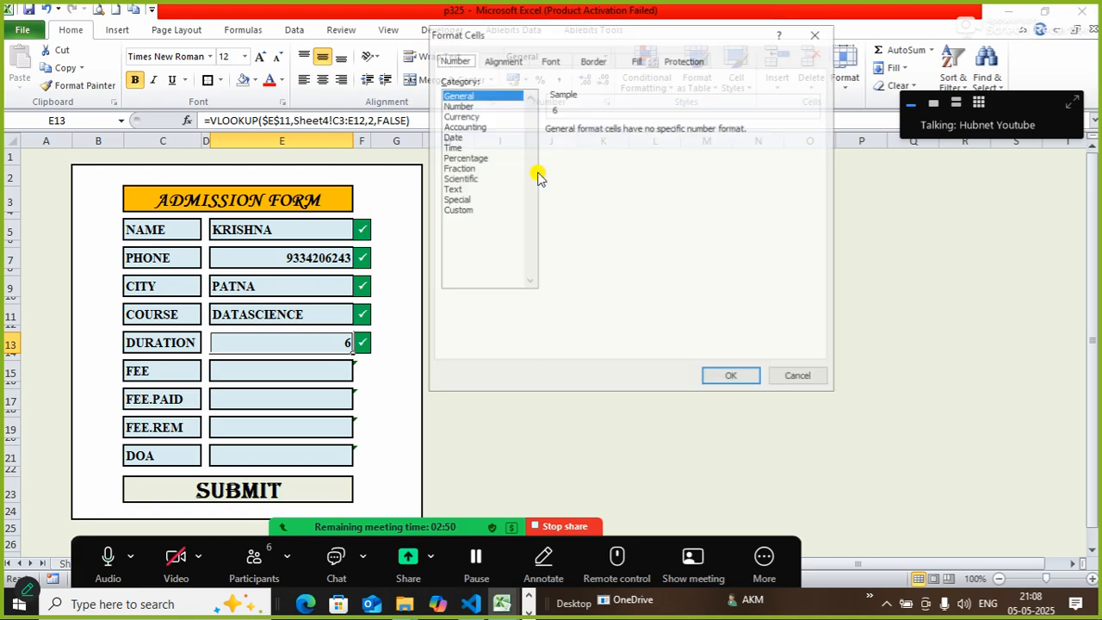
left_click(453, 209)
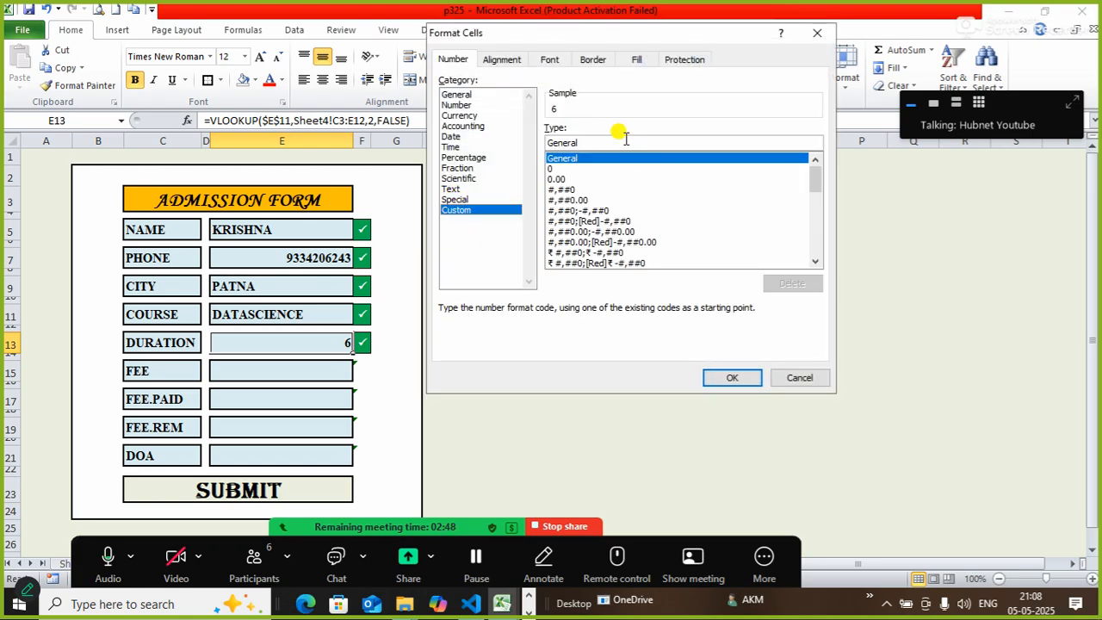
key("BackSpace")
key("BackSpace")
key("BackSpace")
key("BackSpace")
type("0 \"")
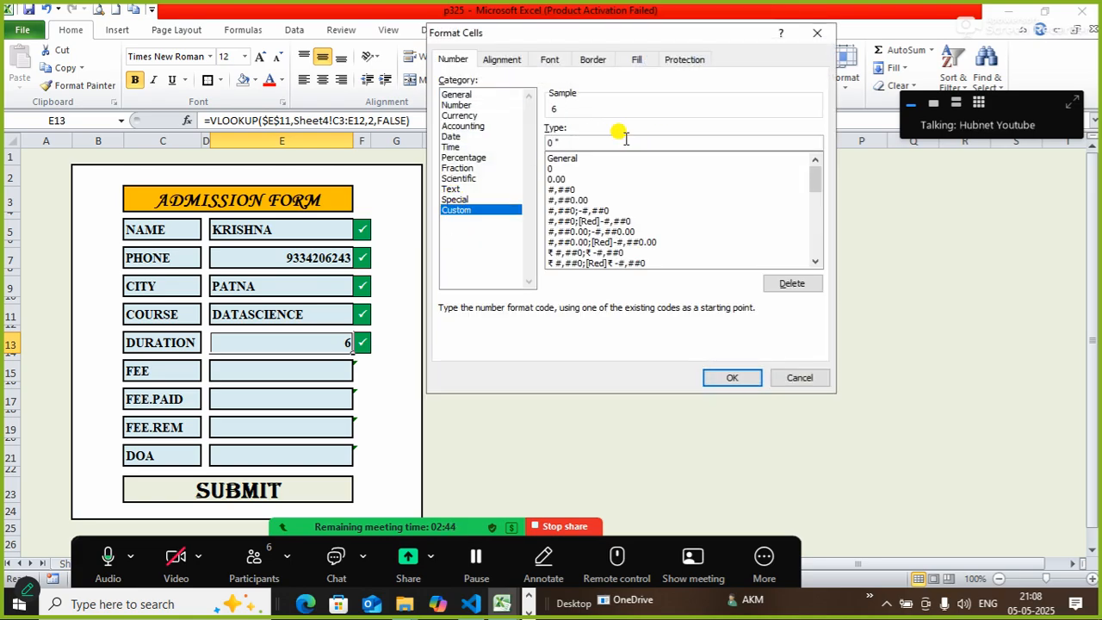
type("MONTHS\"")
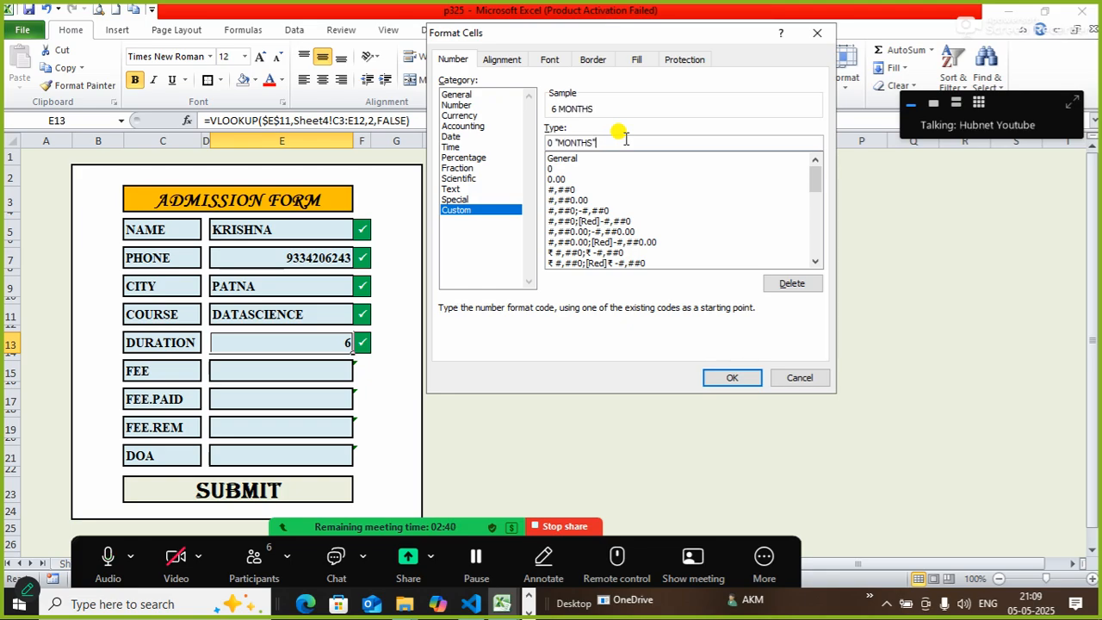
left_click(716, 379)
left_click(580, 399)
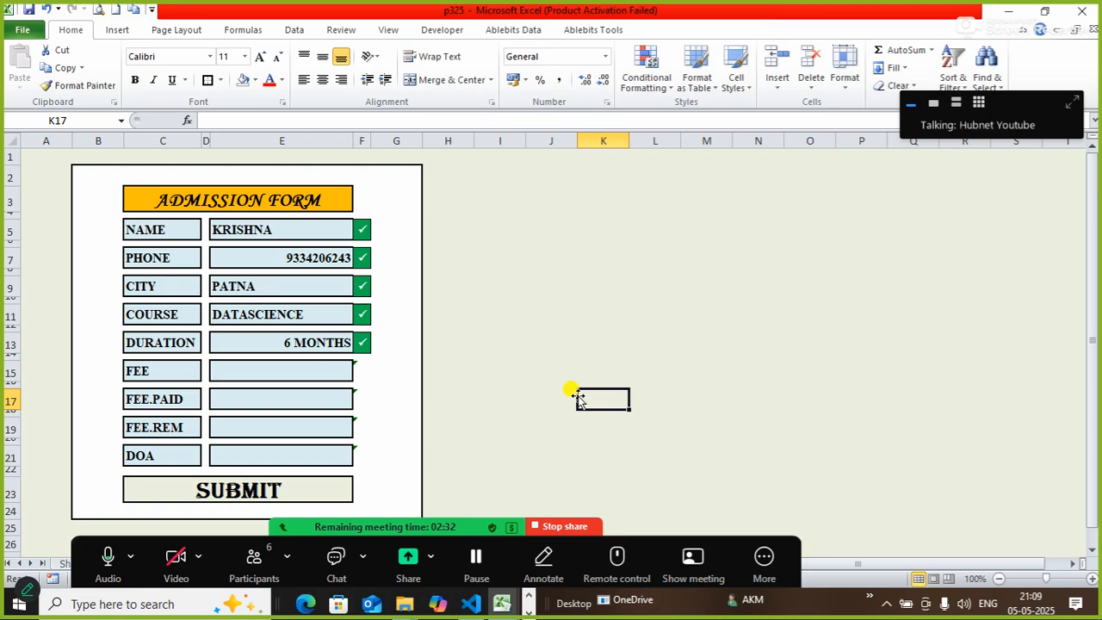
Switch the course in E11 to CCNA so DURATION updates to 3 MONTHS.
left_click(326, 315)
left_click(360, 316)
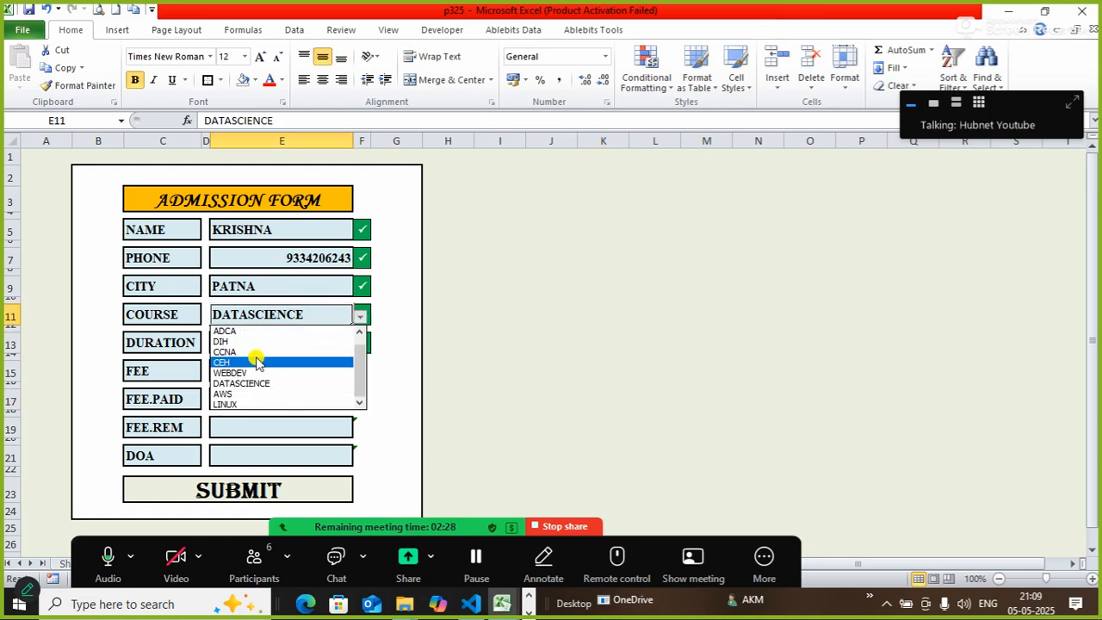
left_click(229, 351)
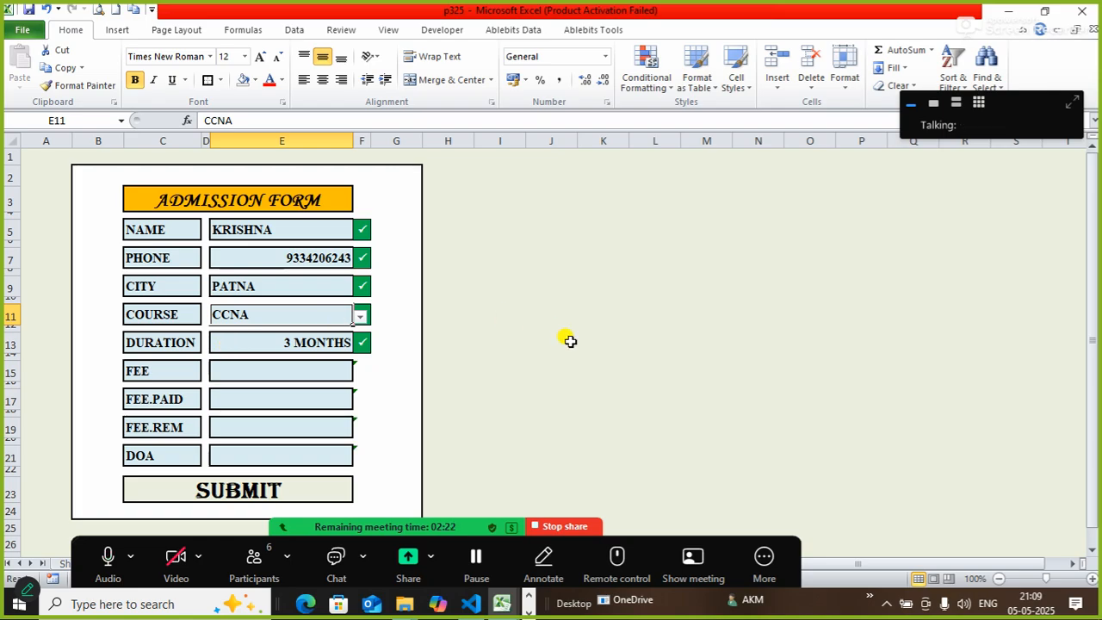
Start a =VLOOKUP( formula in the FEE cell E15.
left_click(299, 371)
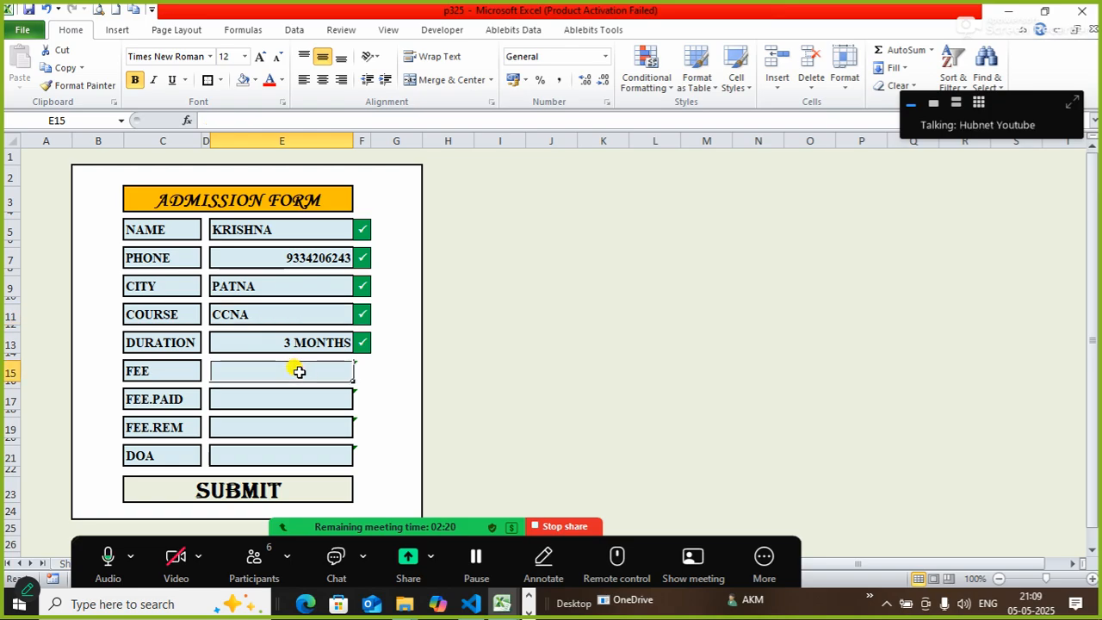
left_click(282, 120)
type("=")
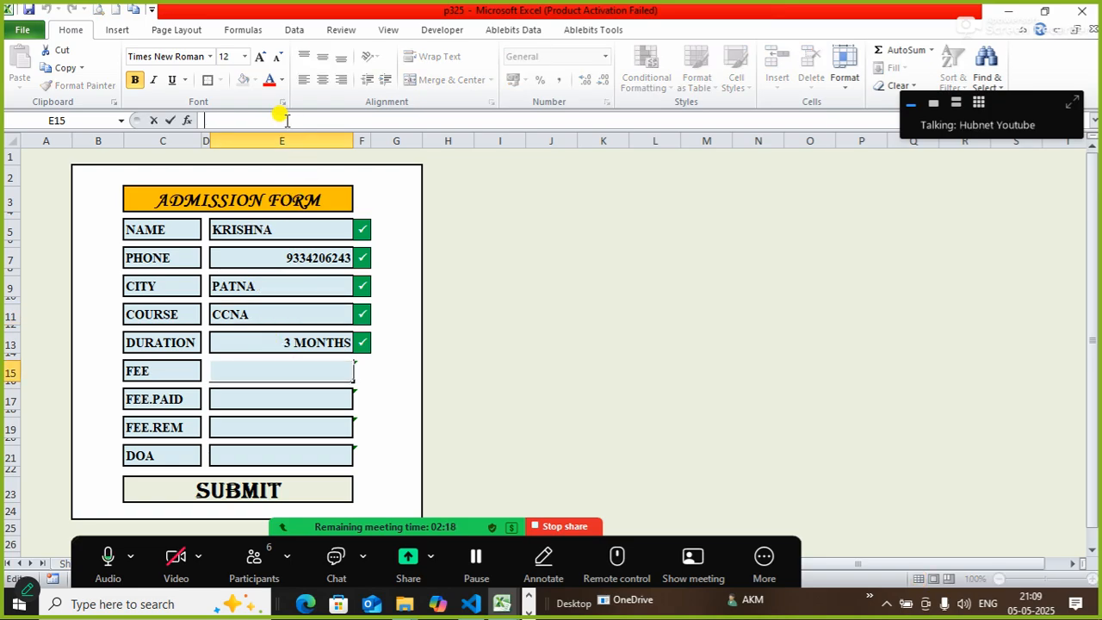
type("VLOOKUP(")
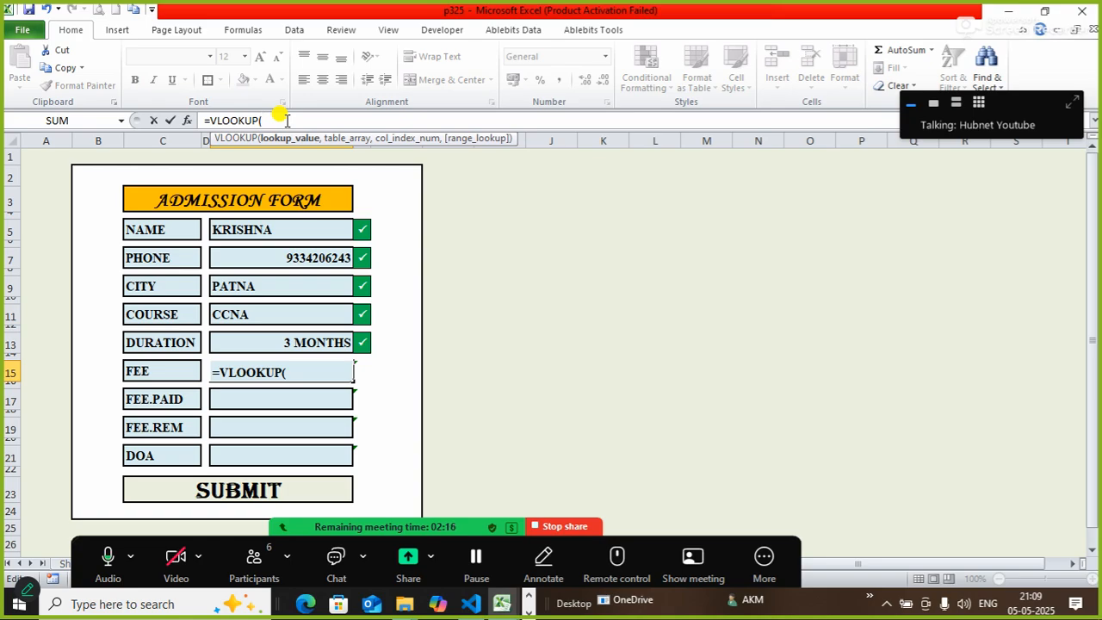
Complete FEE as =VLOOKUP($E$11,Sheet4!C3:E12,3,FALSE), showing 15000 for CCNA.
left_click(238, 315)
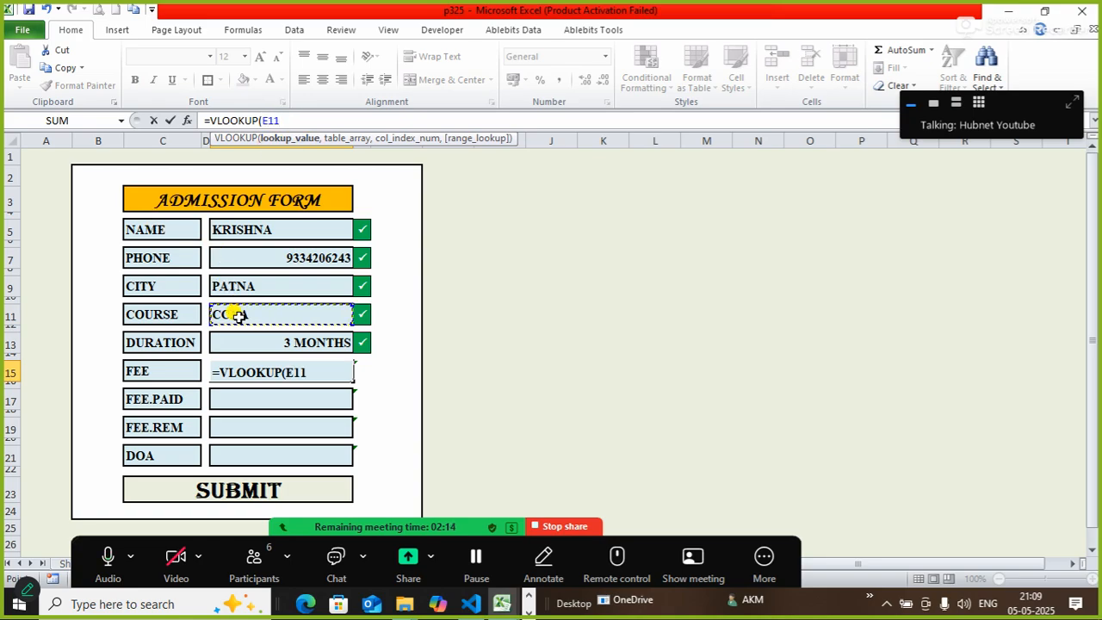
key("F4")
type(",")
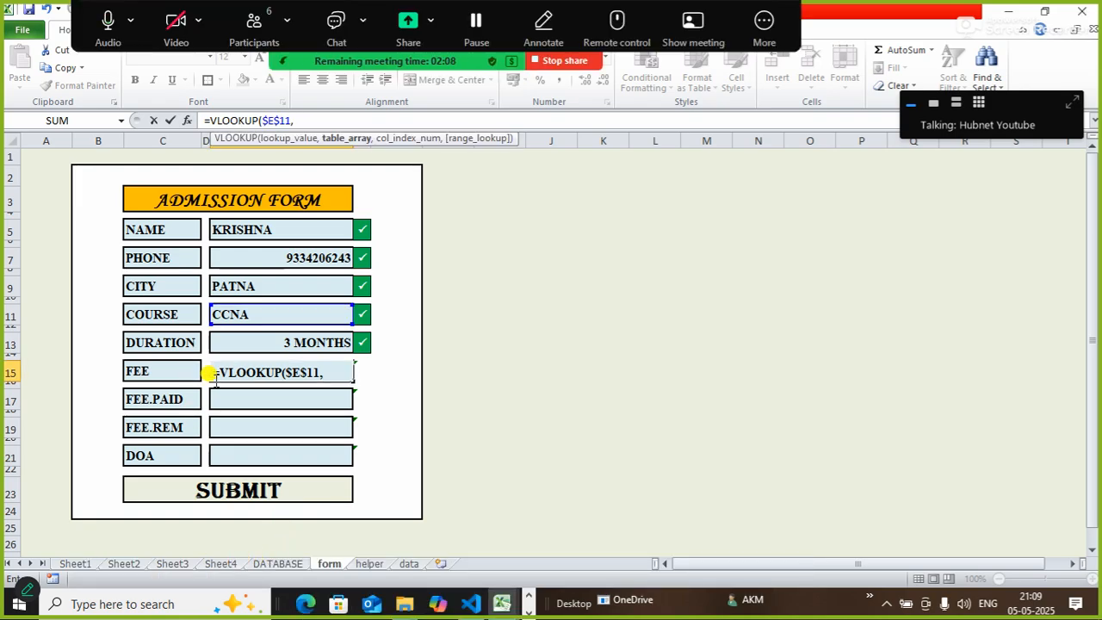
left_click(226, 564)
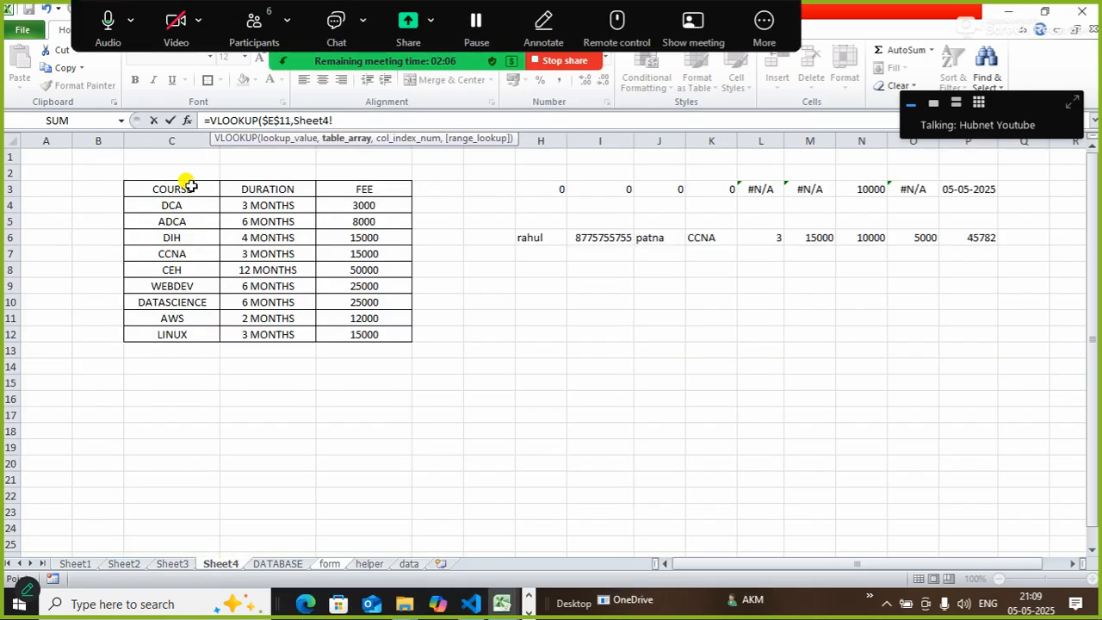
left_click_drag(177, 189, 378, 331)
type(",3")
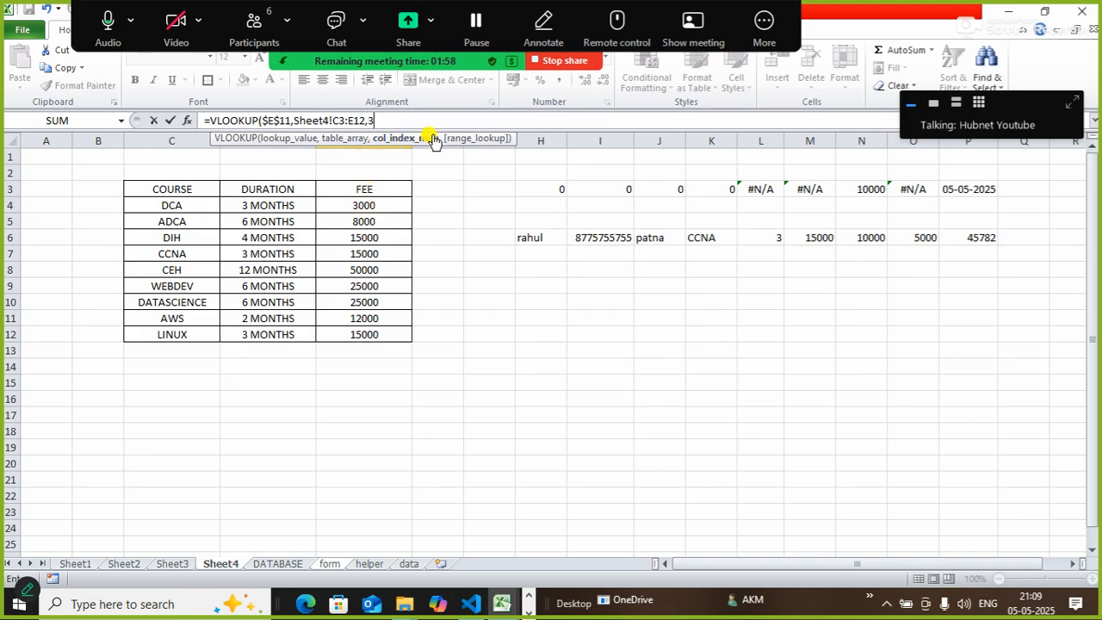
type(",")
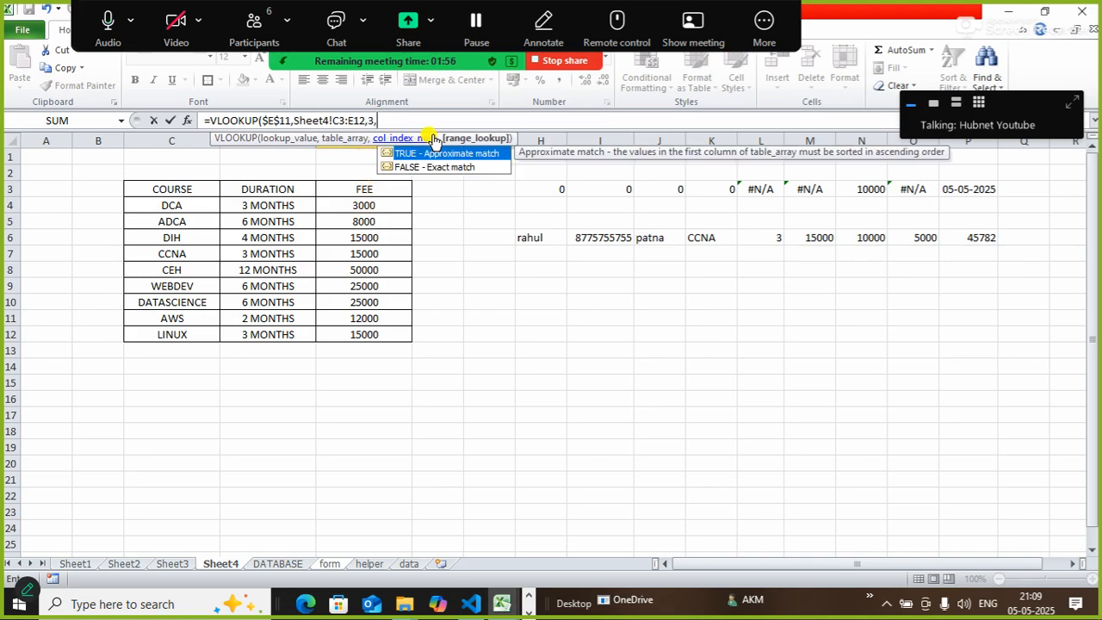
type("FALSE")
key("Tab")
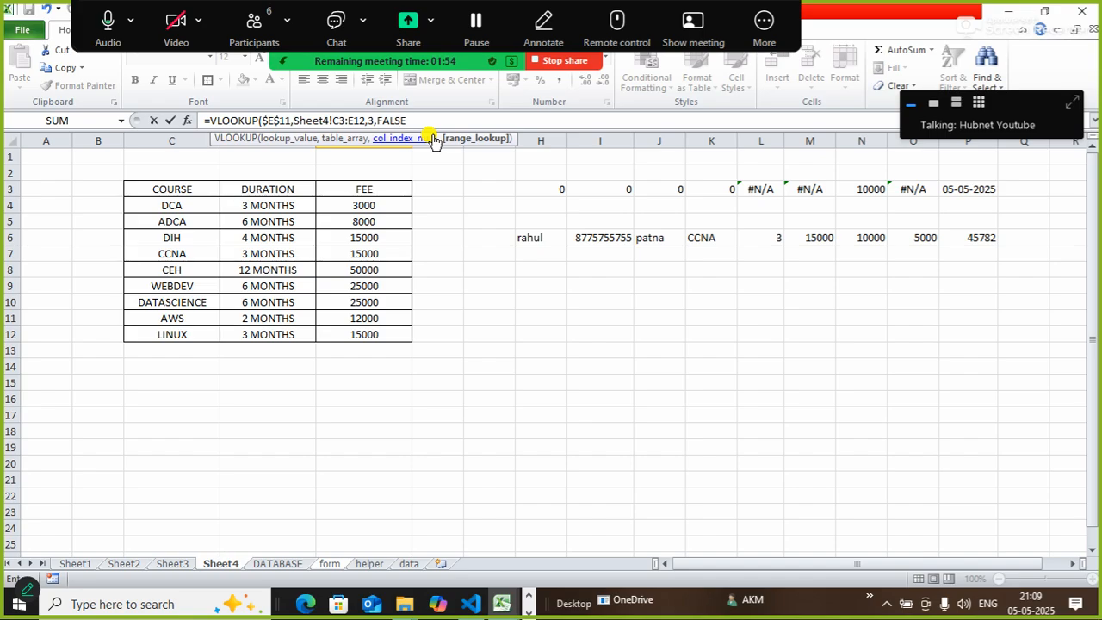
key("Return")
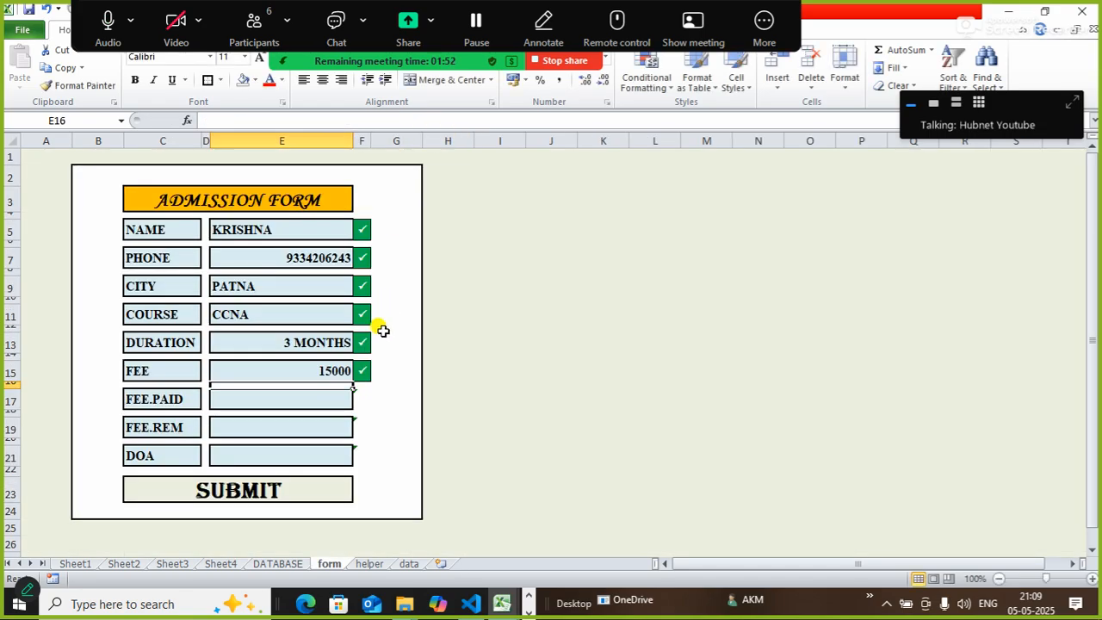
Change the course in E11 to WEBDEV, giving 6 MONTHS and 25000.
left_click(338, 315)
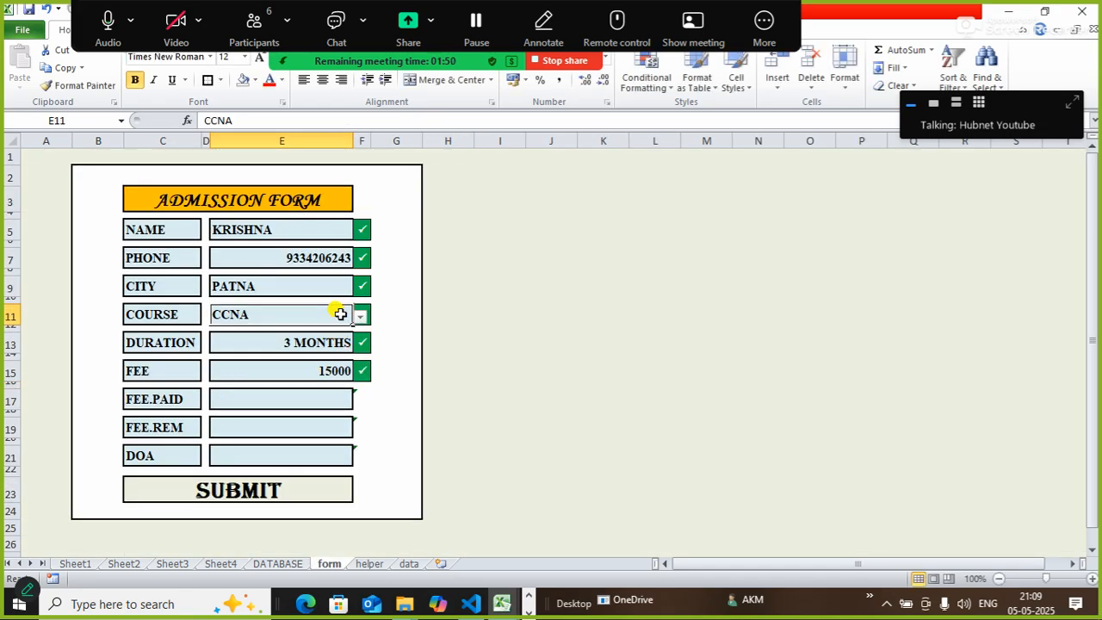
left_click(362, 317)
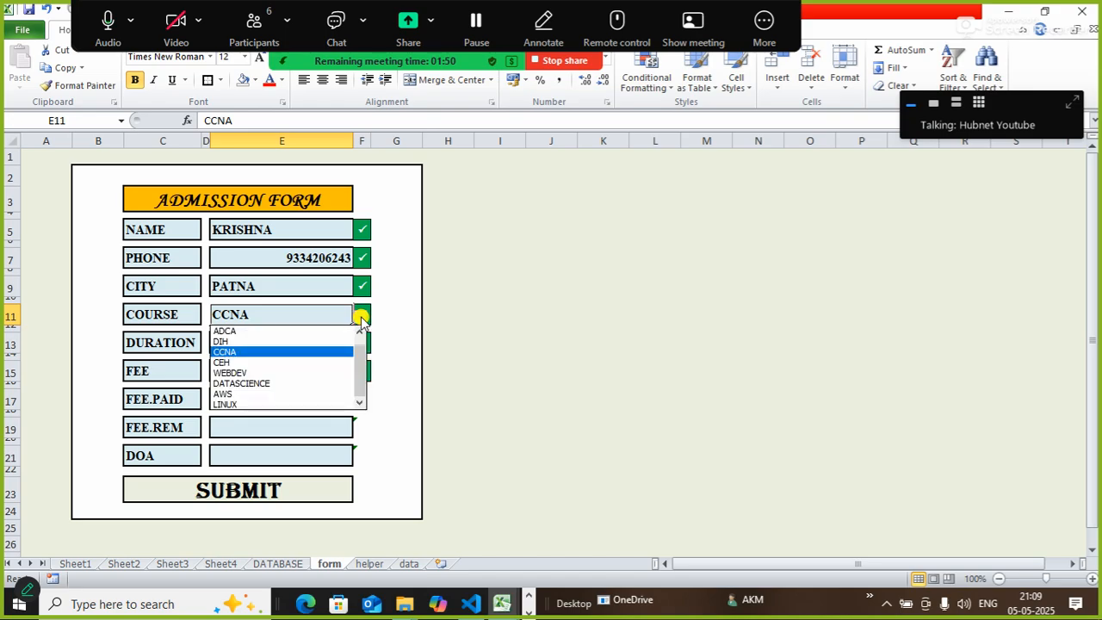
left_click(268, 373)
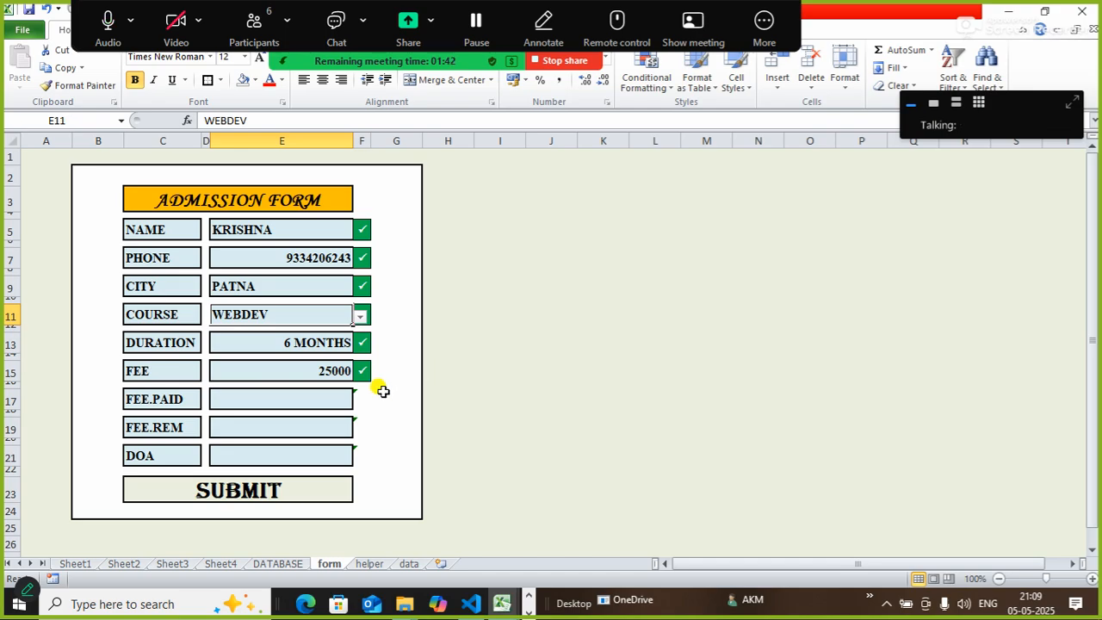
Center-align the form entries E5, E7, E9, E11, E13, E15, E17, E19 and E21.
left_click(269, 227)
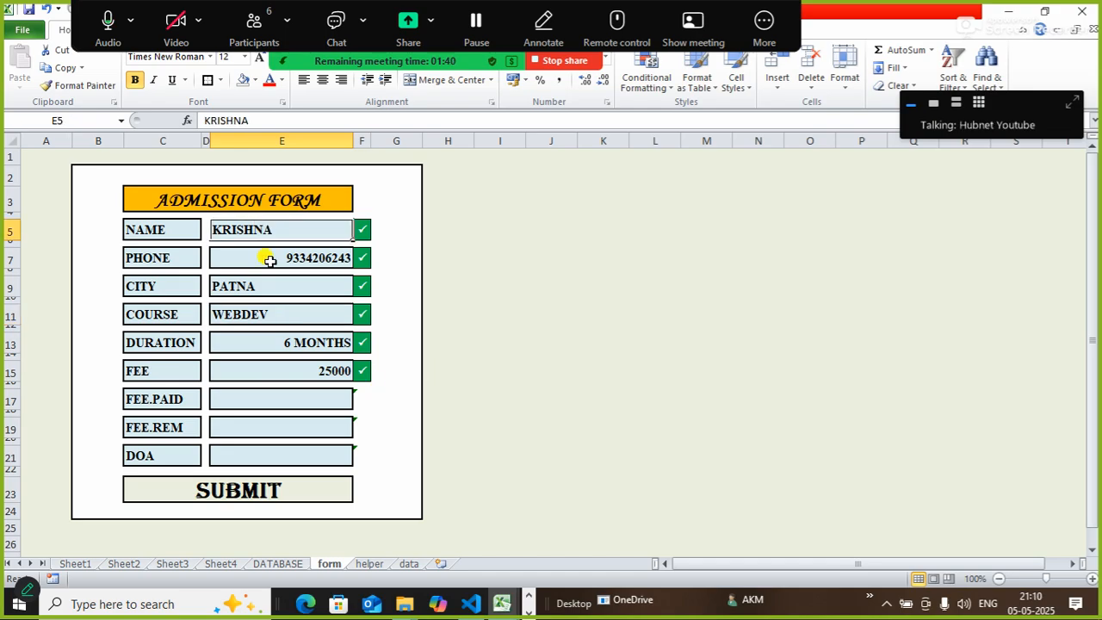
left_click(267, 255, "ctrl")
left_click(257, 287, "ctrl")
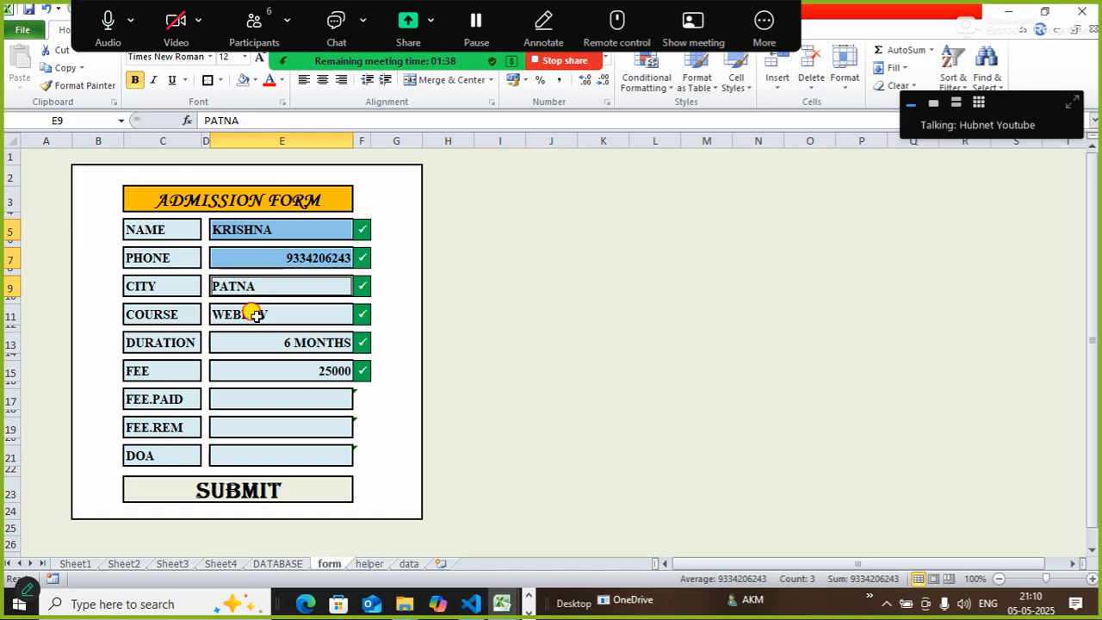
left_click(253, 315, "ctrl")
left_click(255, 341, "ctrl")
left_click(256, 373, "ctrl")
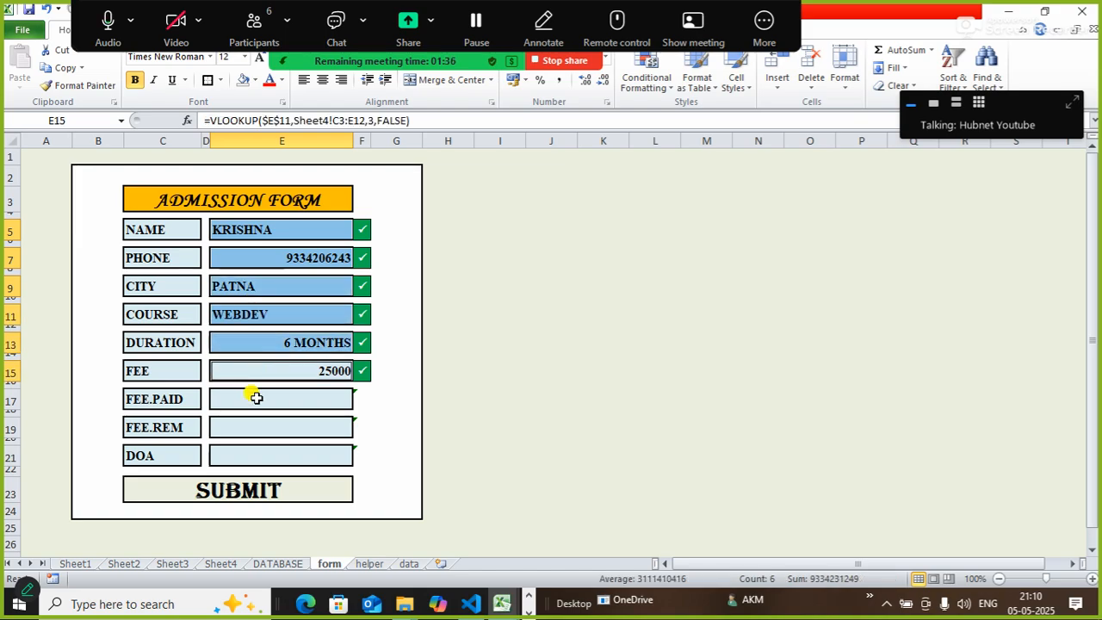
left_click(253, 396, "ctrl")
left_click(253, 426, "ctrl")
left_click(255, 455, "ctrl")
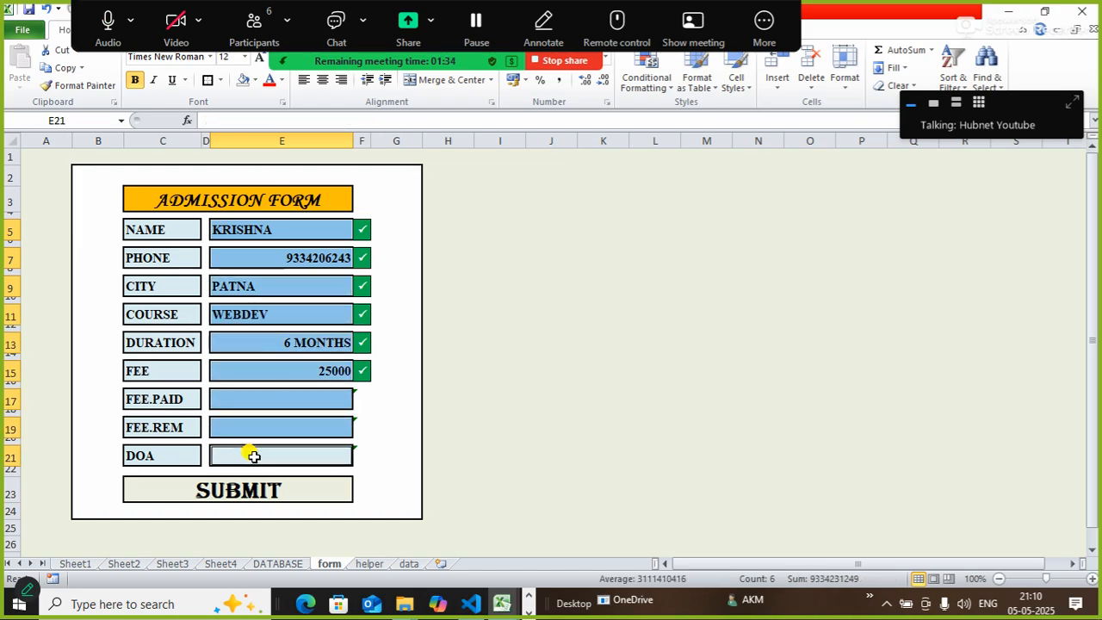
left_click(322, 81)
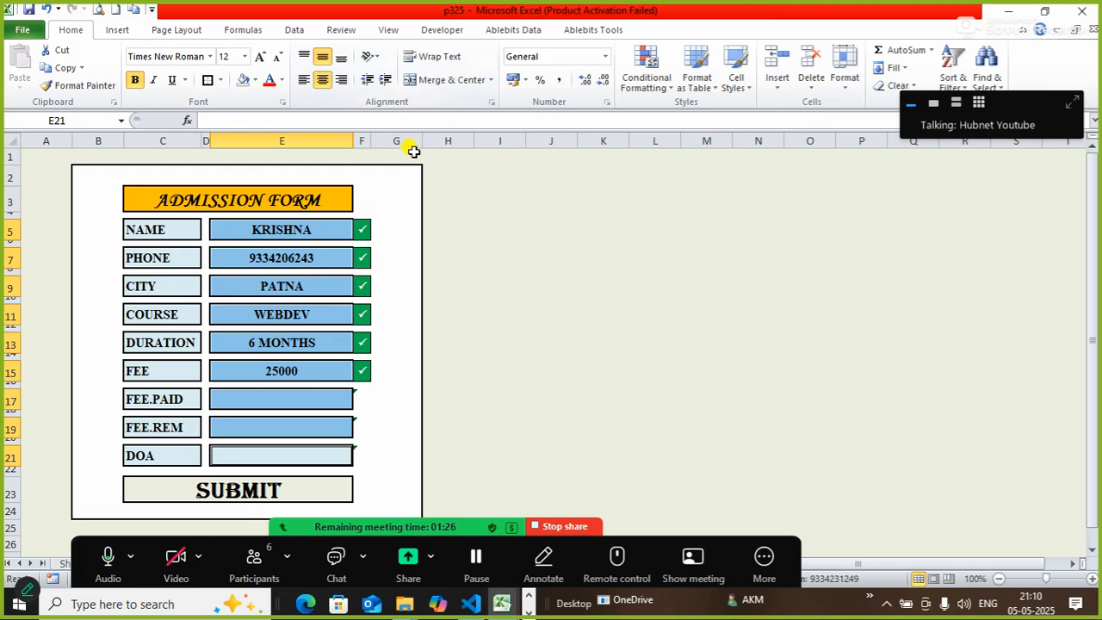
left_click(561, 308)
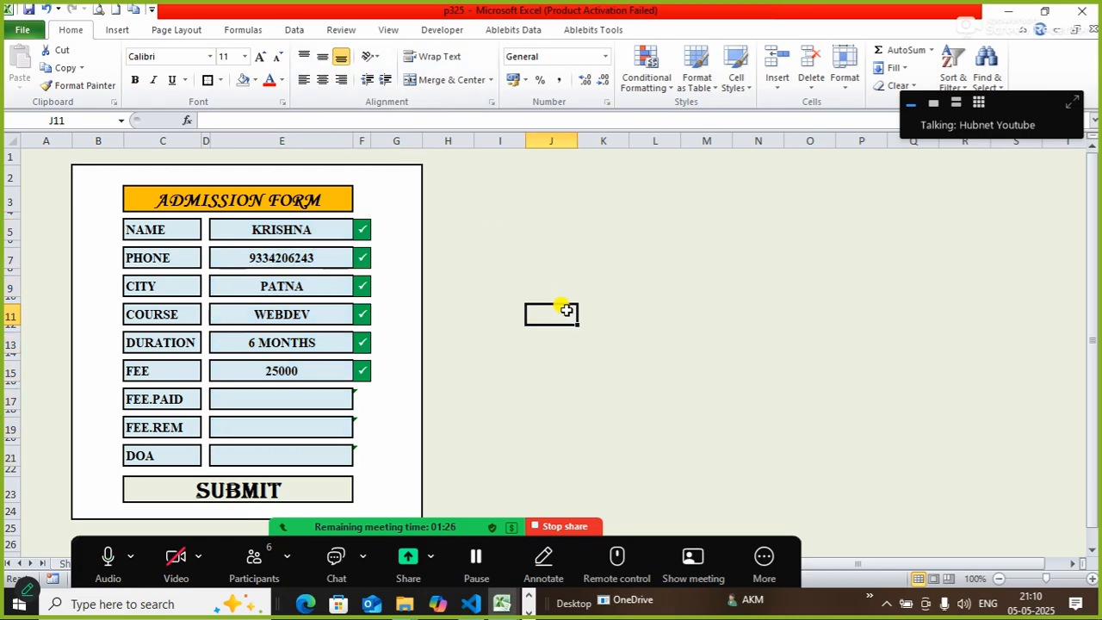
Enter 10000 as the FEE.PAID amount in E17.
left_click(303, 397)
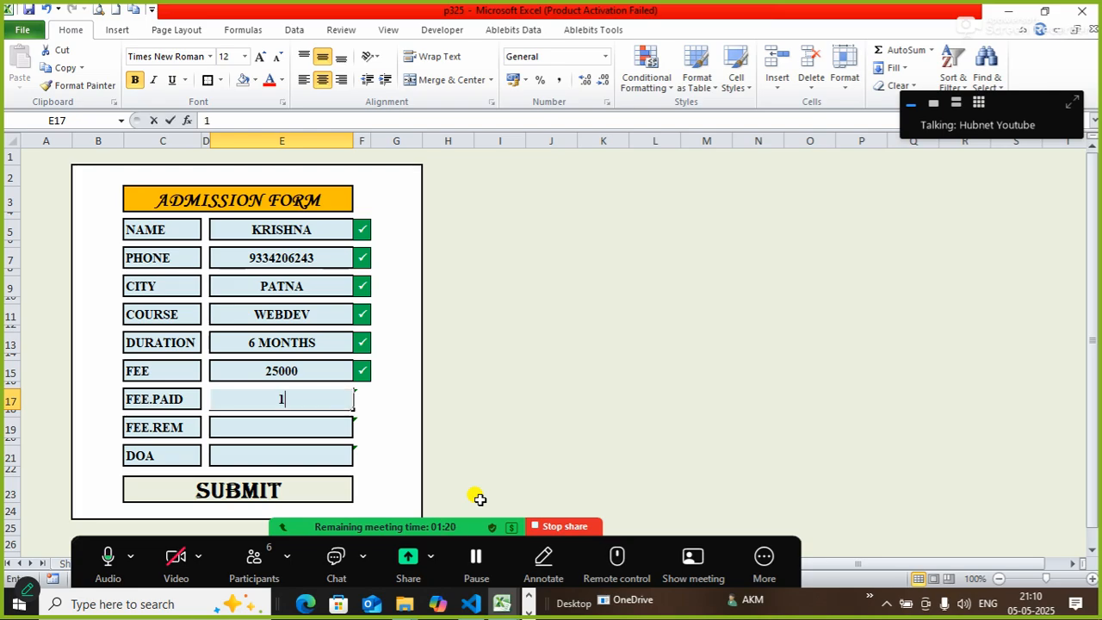
type("10000")
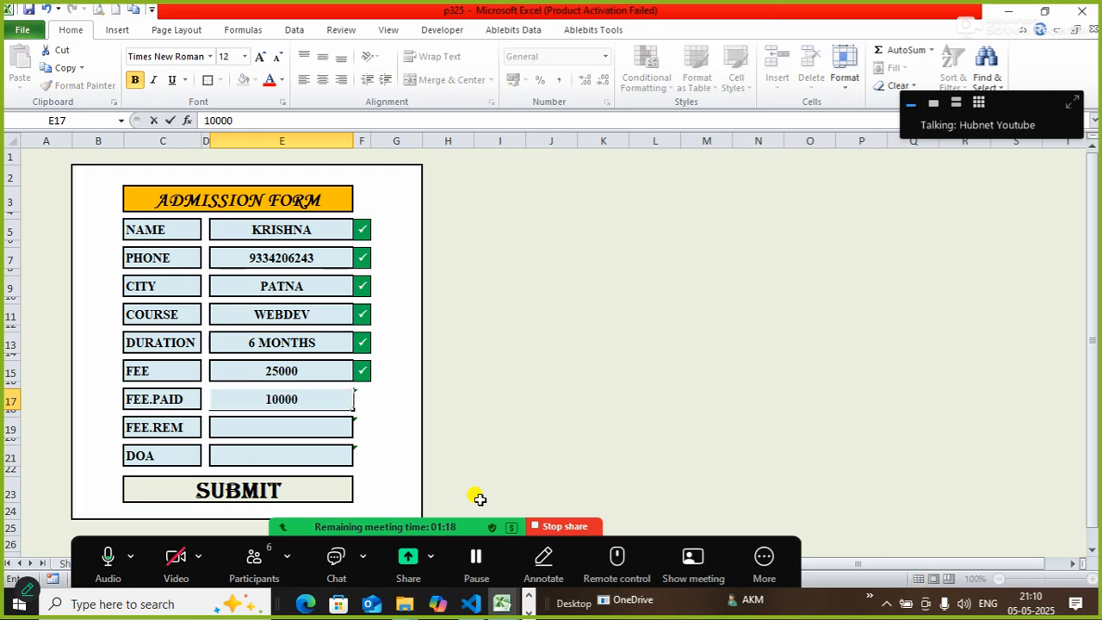
key("Return")
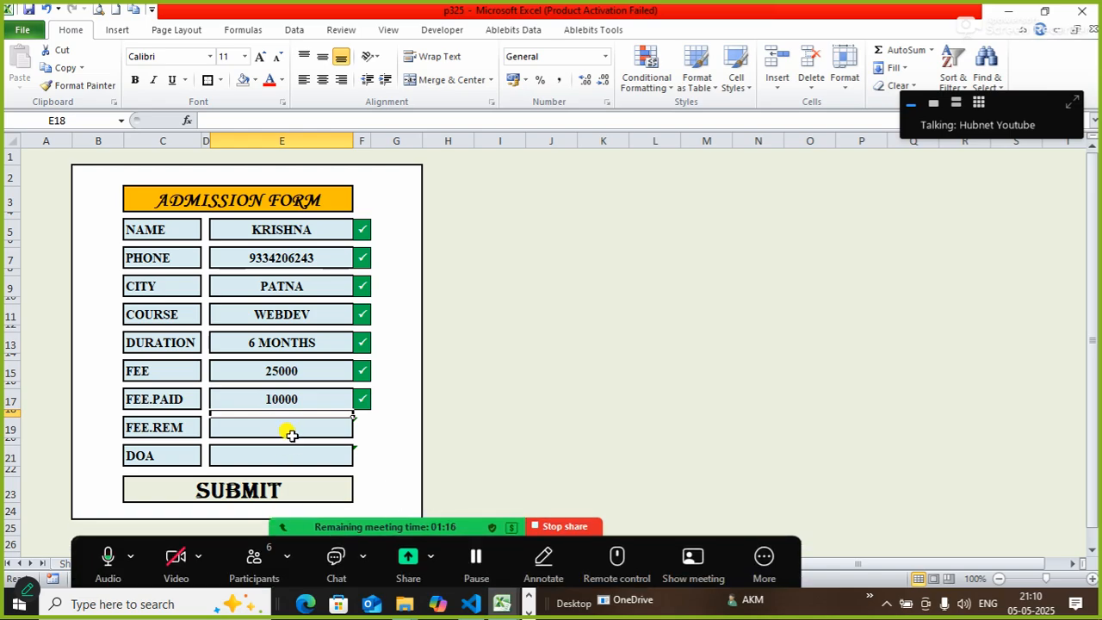
Make FEE.REM in E19 compute =E15-E17, showing 15000.
left_click(293, 434)
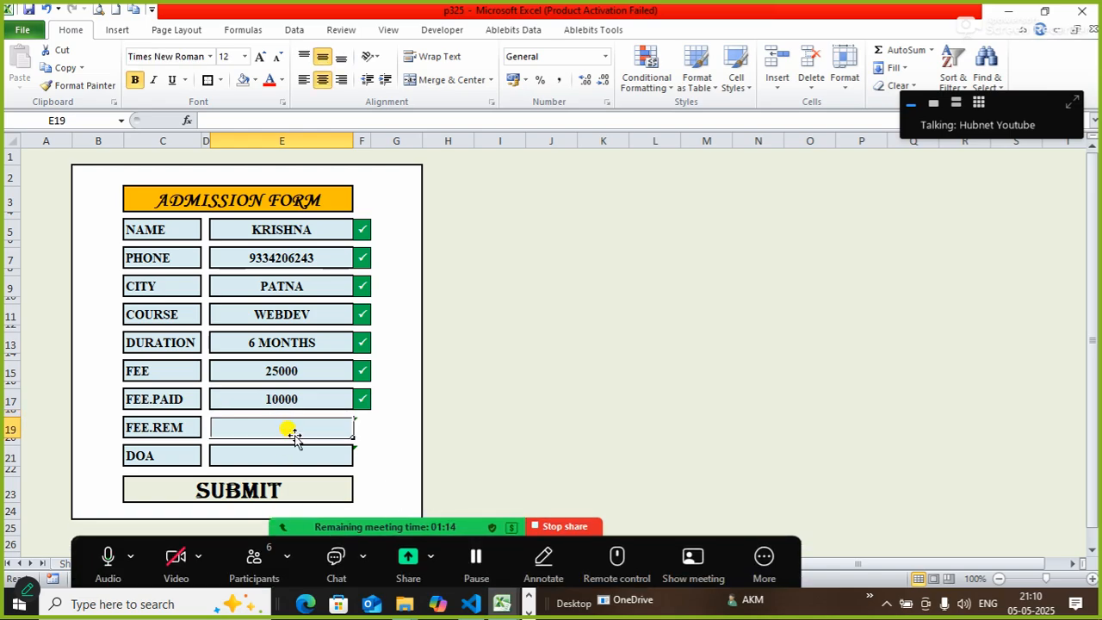
left_click(342, 118)
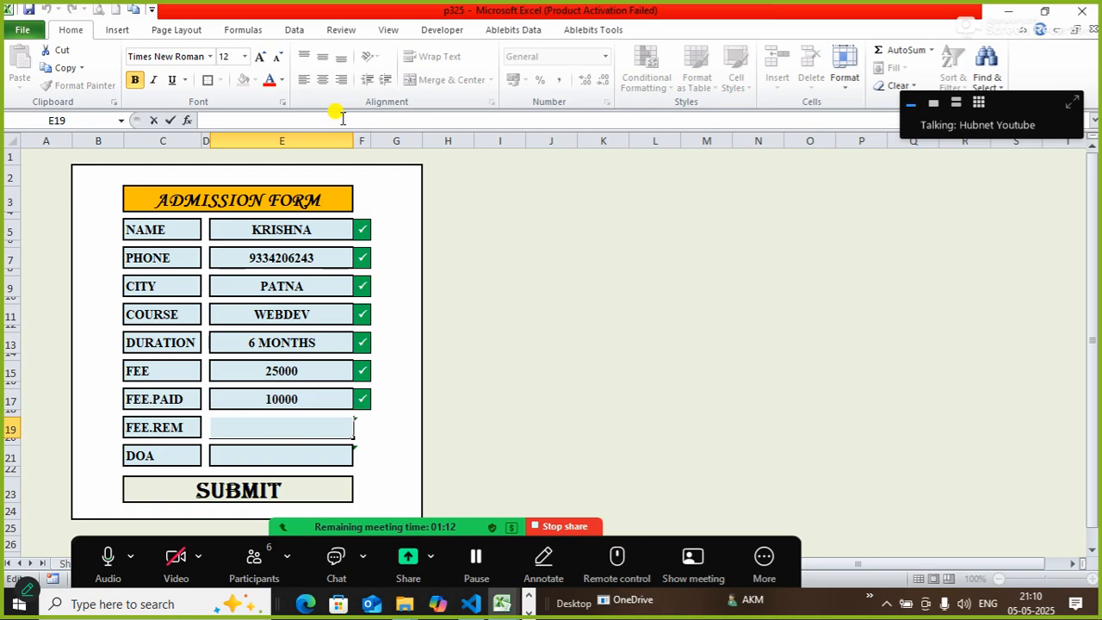
type("=")
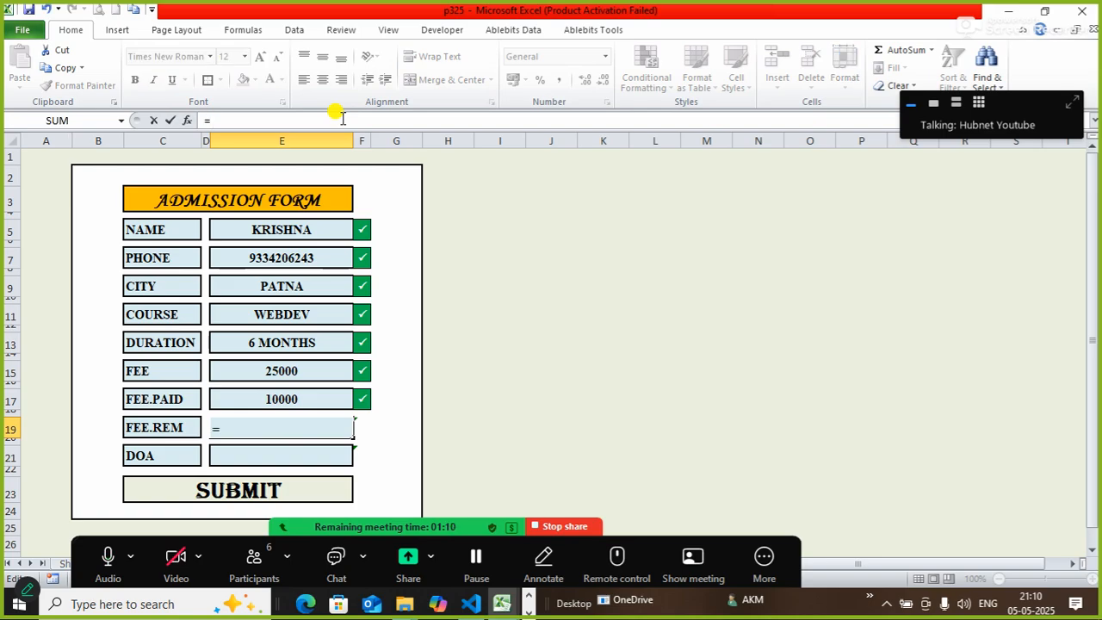
left_click(280, 371)
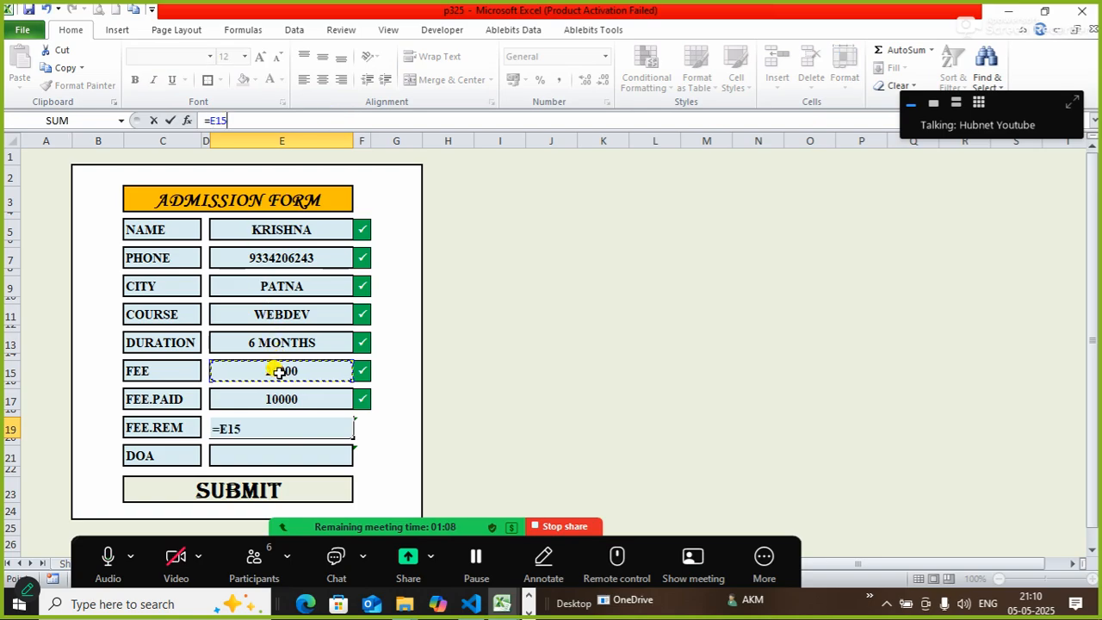
type("-")
left_click(280, 399)
key("Return")
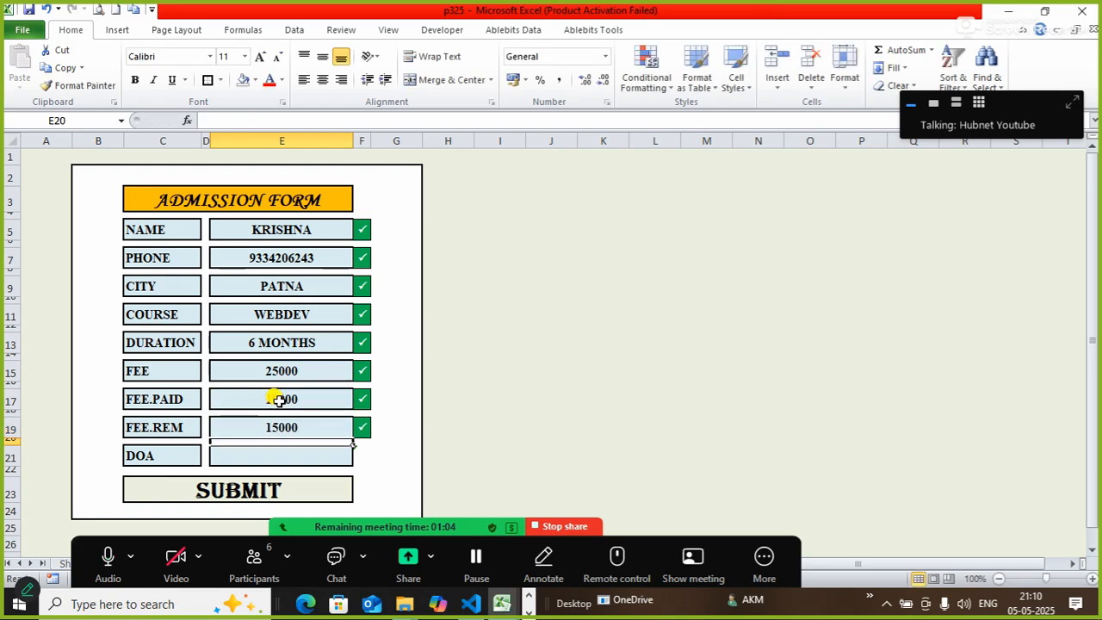
left_click(602, 452)
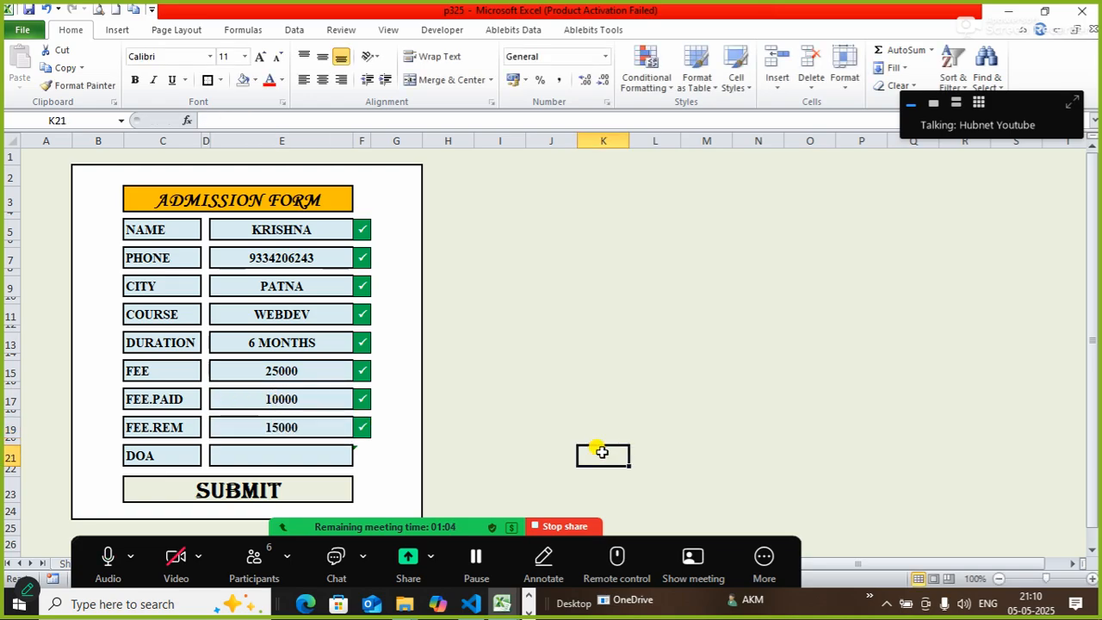
left_click(319, 459)
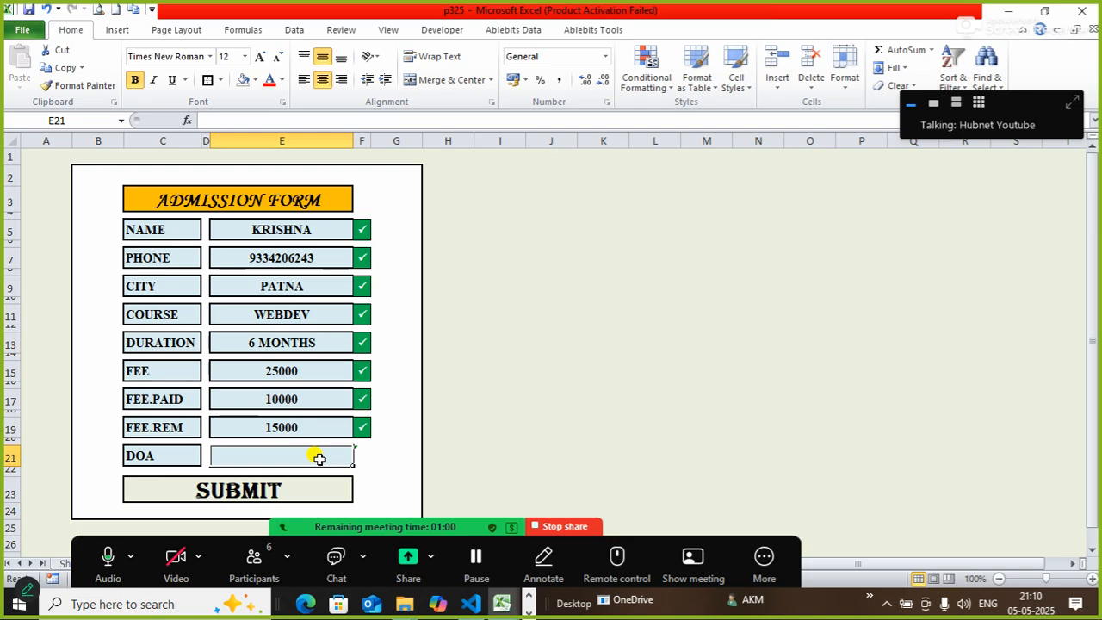